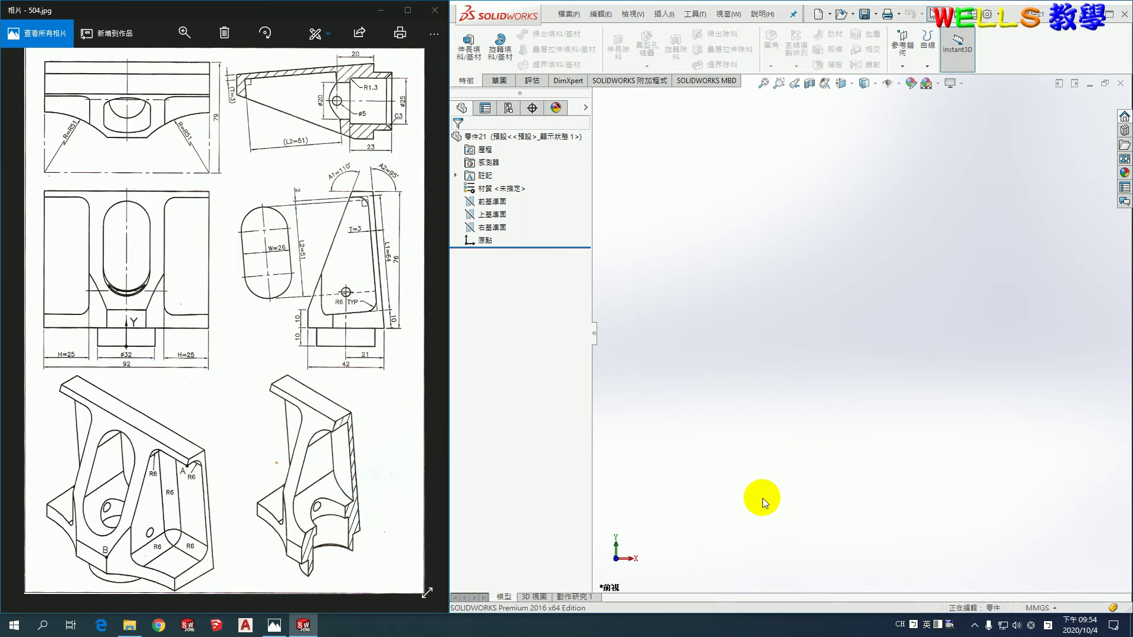
Start an Extruded Boss/Base sketched on the Right Plane.
{"action": "left_click", "coordinate": [470, 53]}
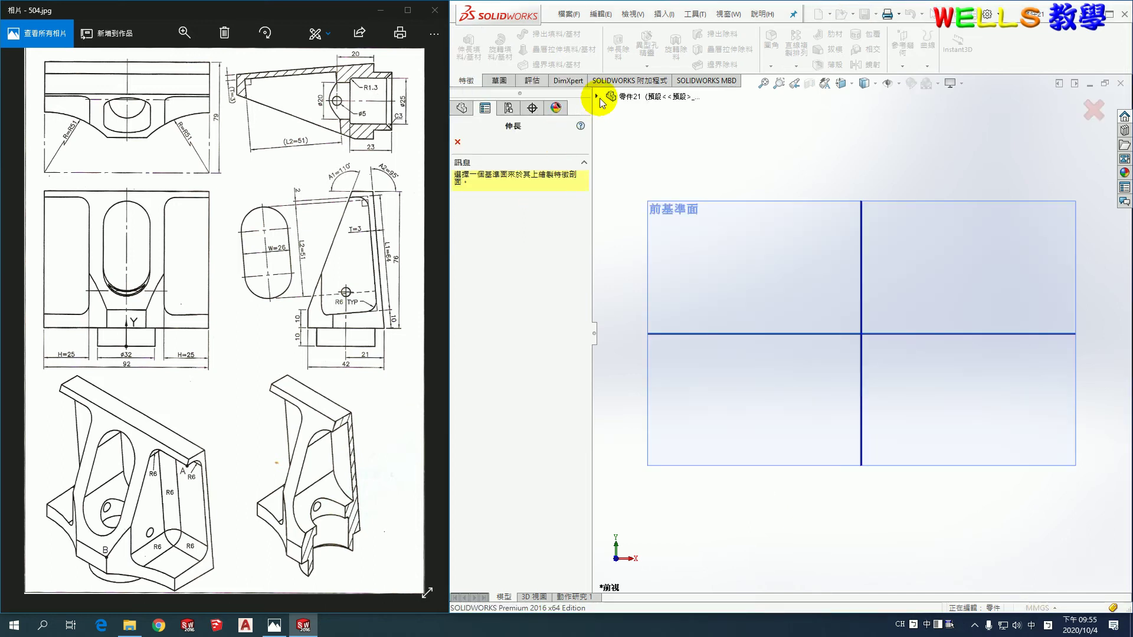
{"action": "left_click", "coordinate": [597, 97]}
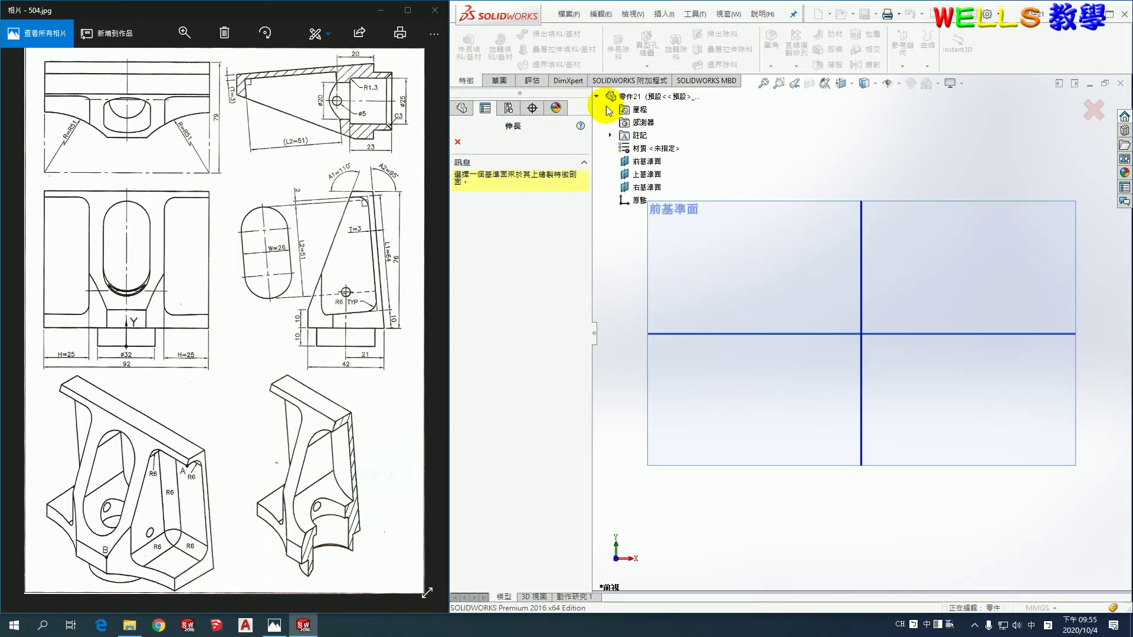
{"action": "left_click", "coordinate": [653, 186]}
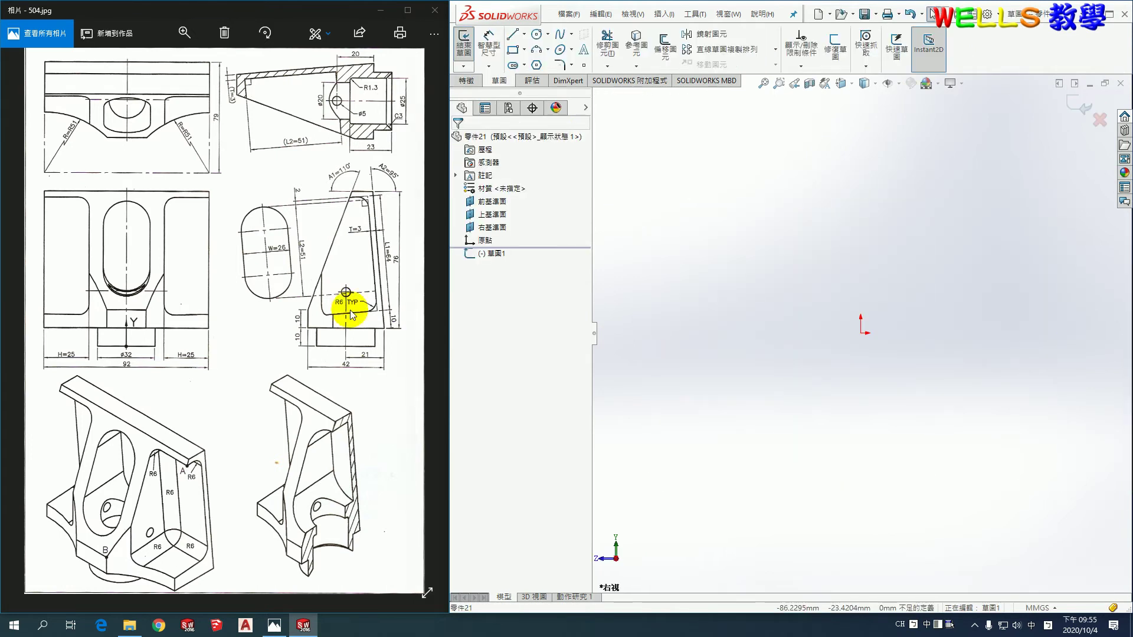
{"action": "scroll", "coordinate": [373, 273], "scroll_direction": "up", "scroll_amount": 1}
{"action": "scroll", "coordinate": [374, 273], "scroll_direction": "up", "scroll_amount": 1}
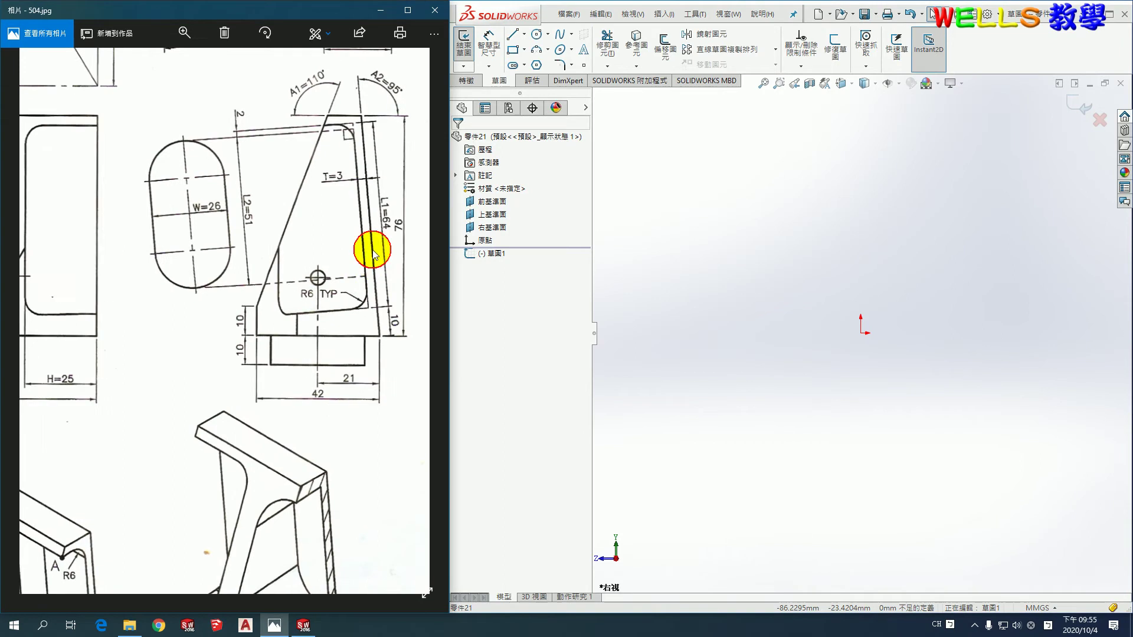
Draw the closed five-segment bracket profile: base, slanted sides, short top and vertical edge.
{"action": "left_click", "coordinate": [515, 39]}
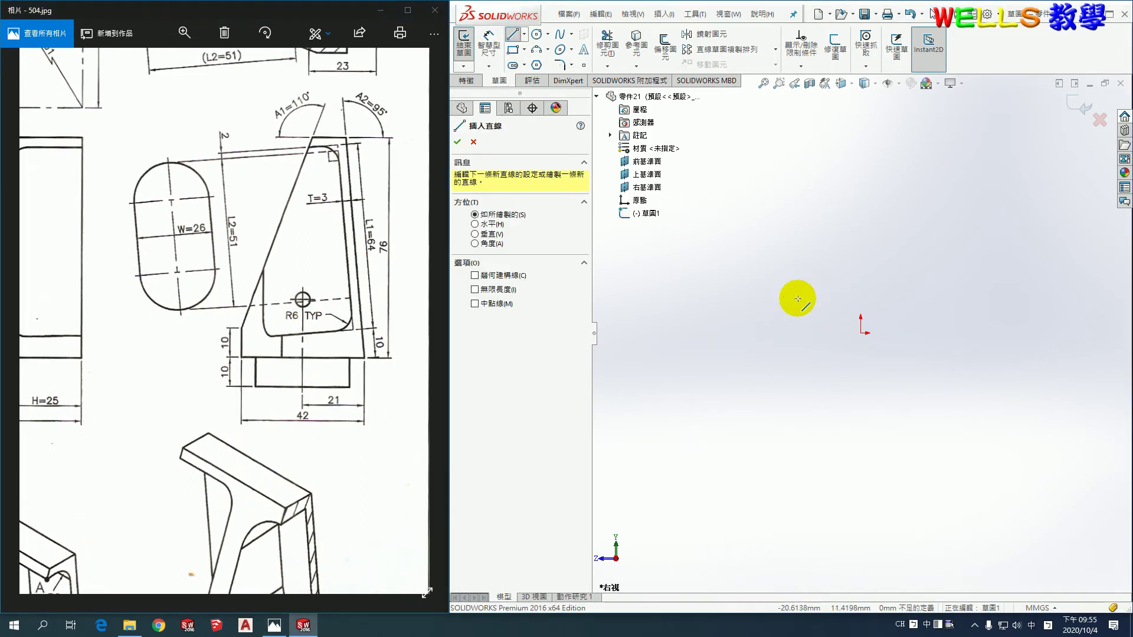
{"action": "left_click", "coordinate": [798, 297]}
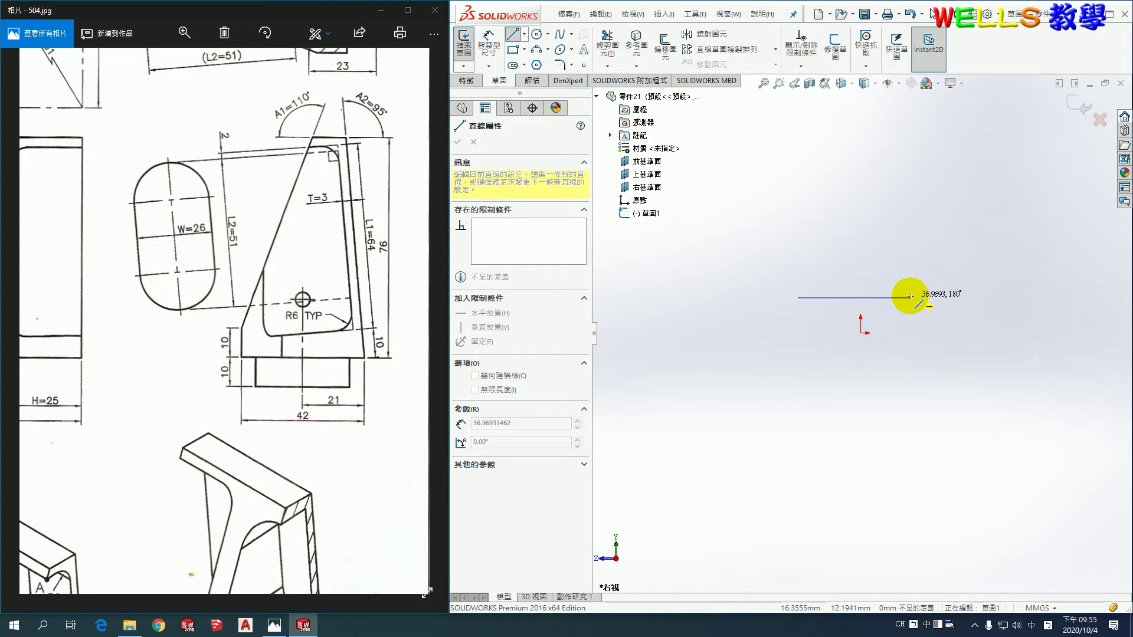
{"action": "left_click", "coordinate": [910, 296]}
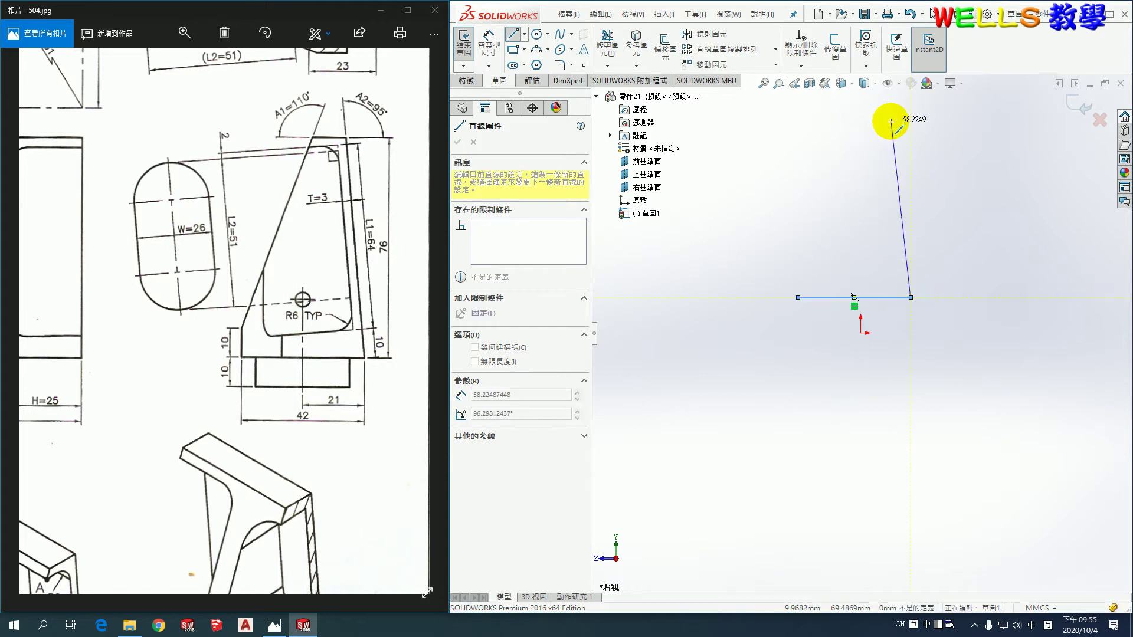
{"action": "left_click", "coordinate": [888, 116]}
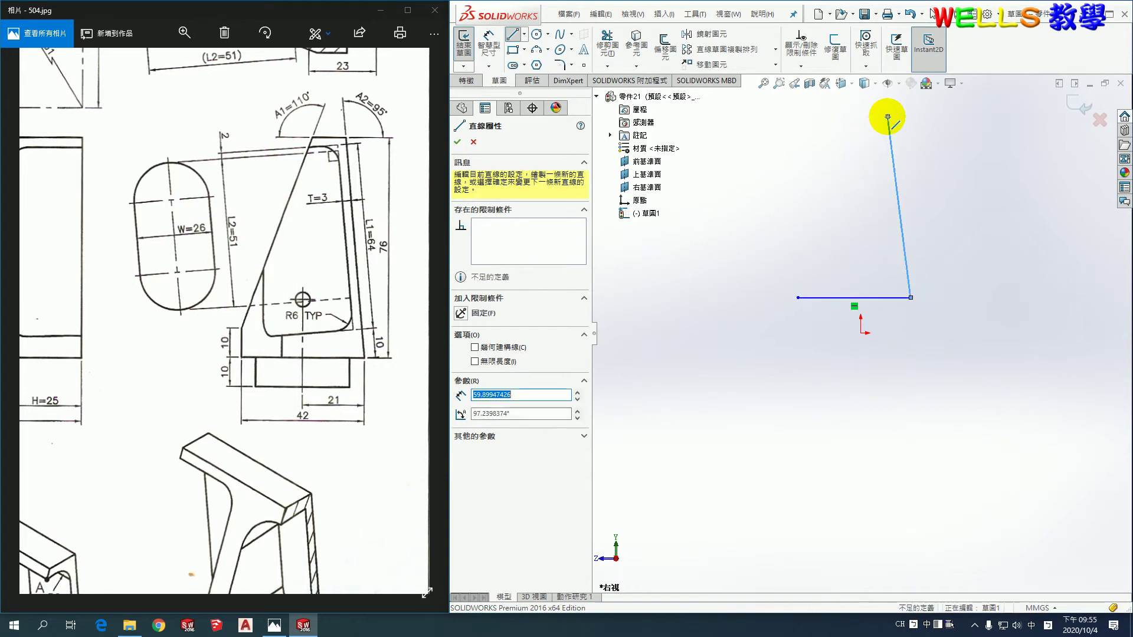
{"action": "left_click", "coordinate": [847, 116]}
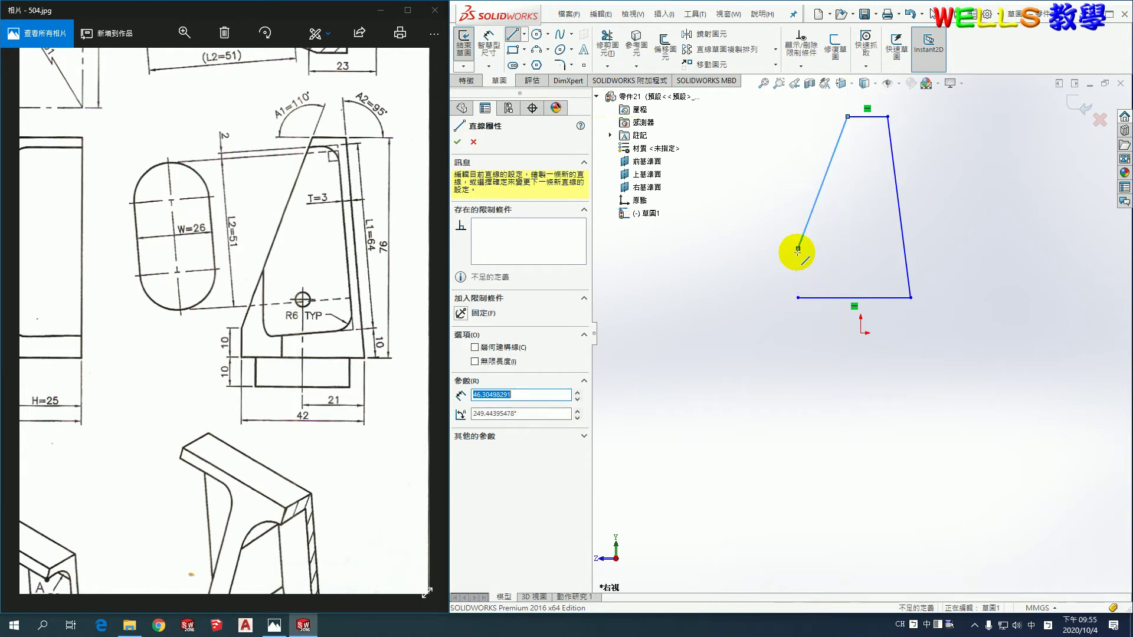
{"action": "left_click", "coordinate": [797, 249]}
{"action": "left_click", "coordinate": [797, 297]}
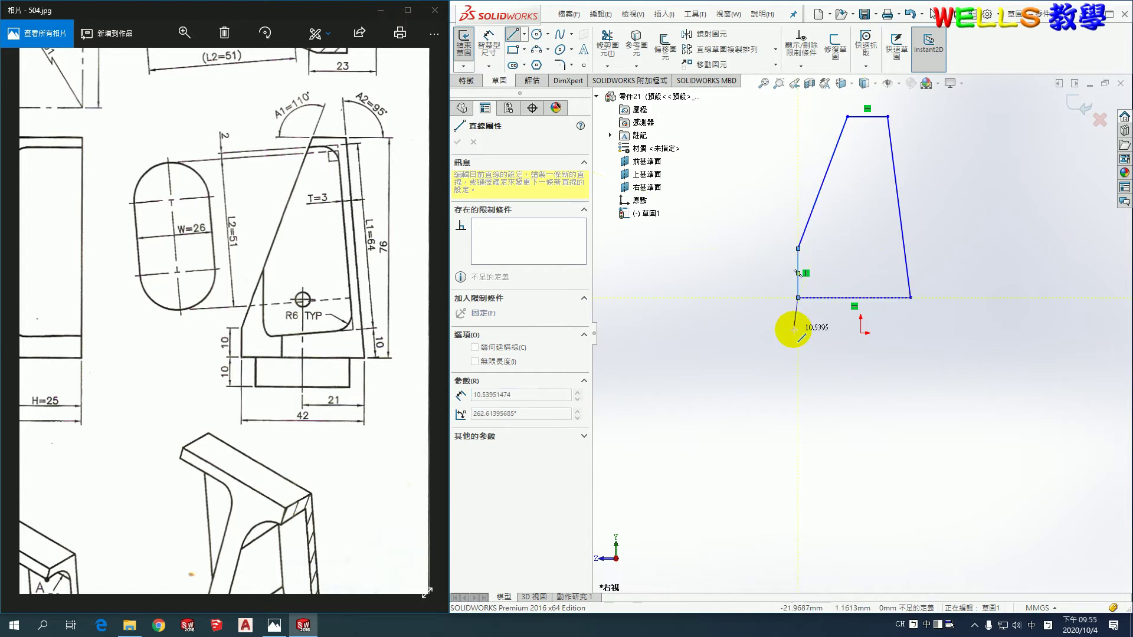
{"action": "key", "text": "Escape"}
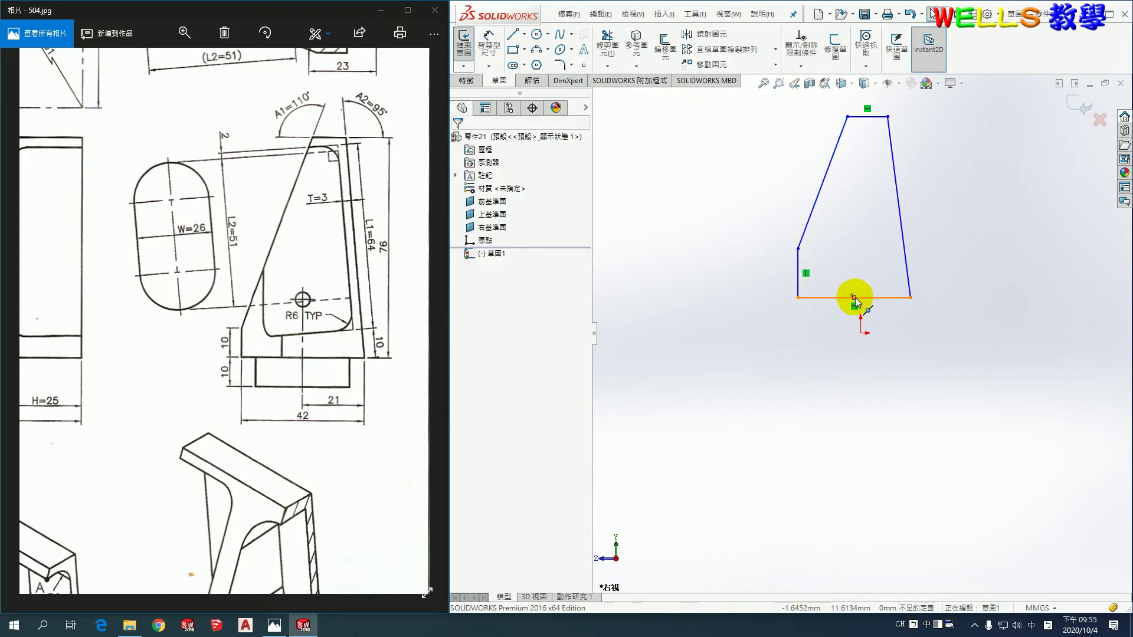
Make the profile's bottom point coincident with the origin.
{"action": "left_click", "coordinate": [853, 297]}
{"action": "left_click", "coordinate": [860, 333], "text": "ctrl"}
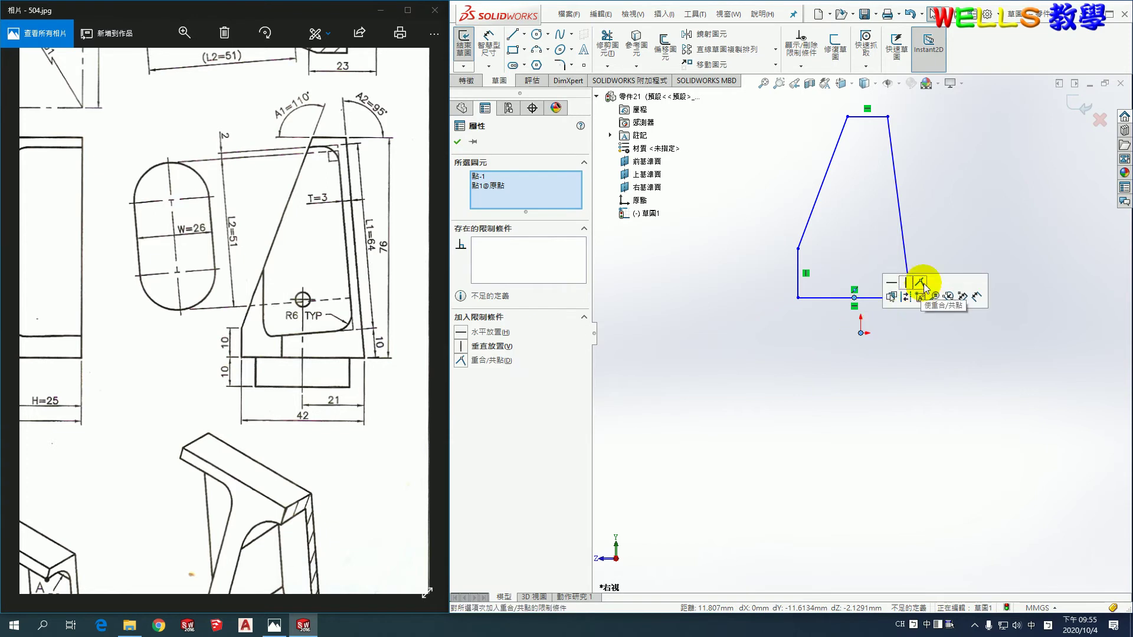
{"action": "left_click", "coordinate": [924, 287]}
{"action": "left_click", "coordinate": [903, 402]}
Dimension the profile's bottom width to 42 mm and overall height to 76 mm.
{"action": "left_click", "coordinate": [486, 38]}
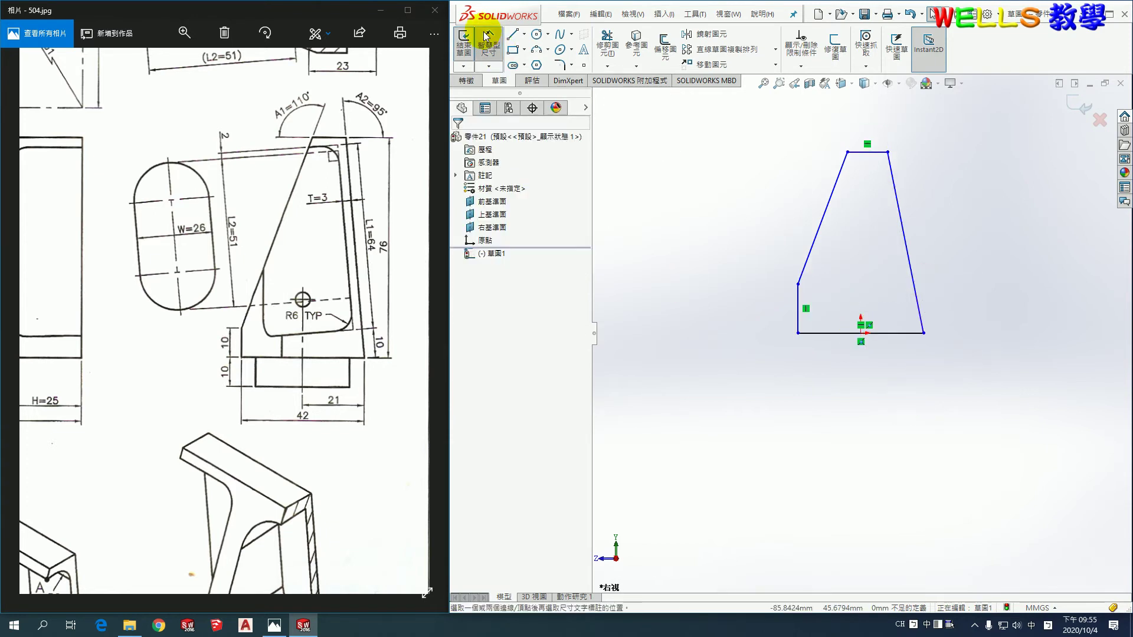
{"action": "left_click", "coordinate": [839, 334]}
{"action": "left_click", "coordinate": [854, 387]}
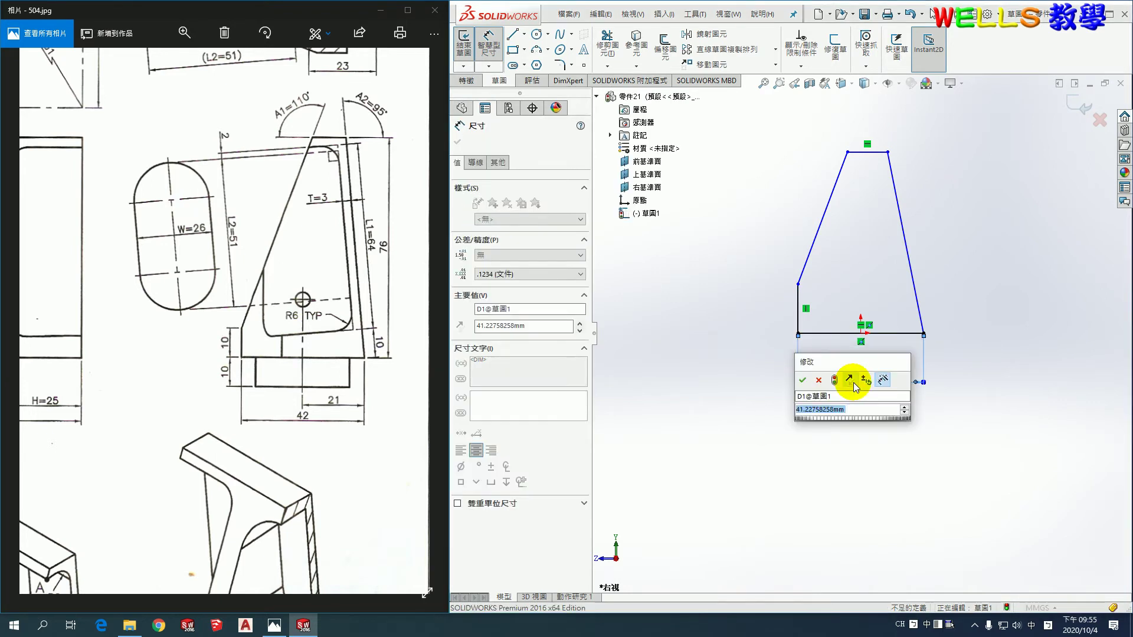
{"action": "type", "text": "42"}
{"action": "key", "text": "Return"}
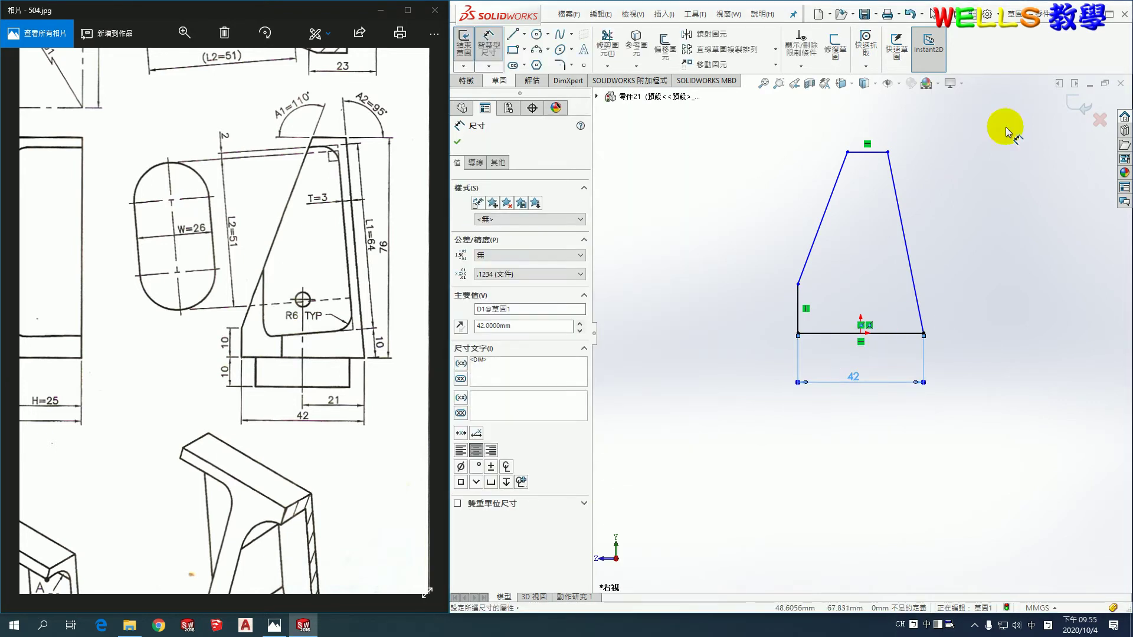
{"action": "left_click", "coordinate": [900, 190]}
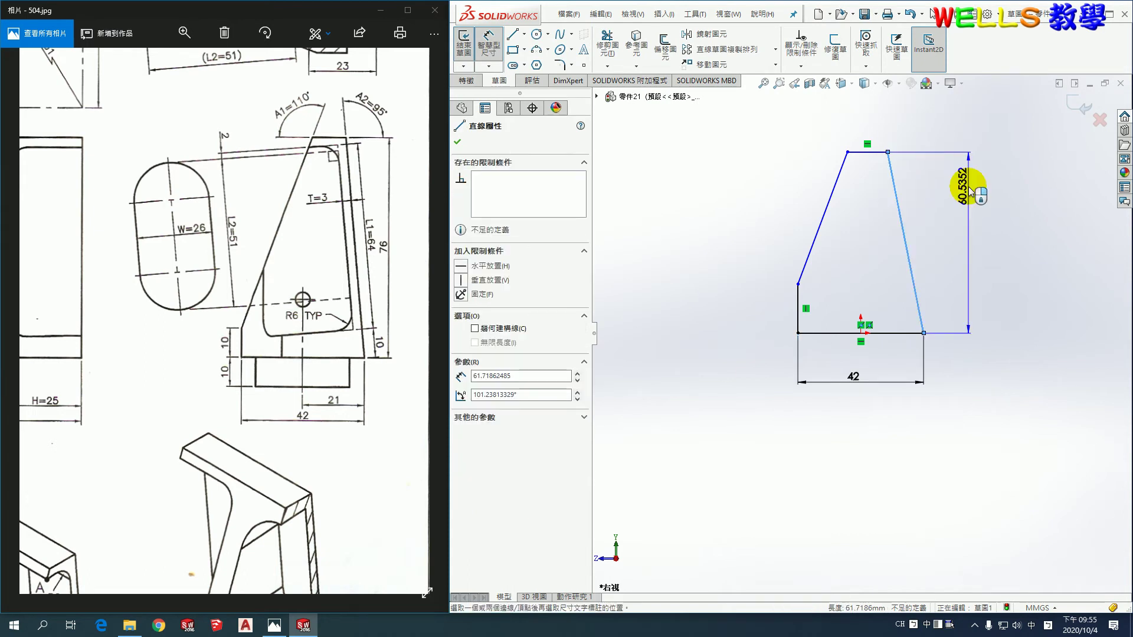
{"action": "left_click", "coordinate": [969, 190]}
{"action": "type", "text": "6"}
{"action": "key", "text": "Return"}
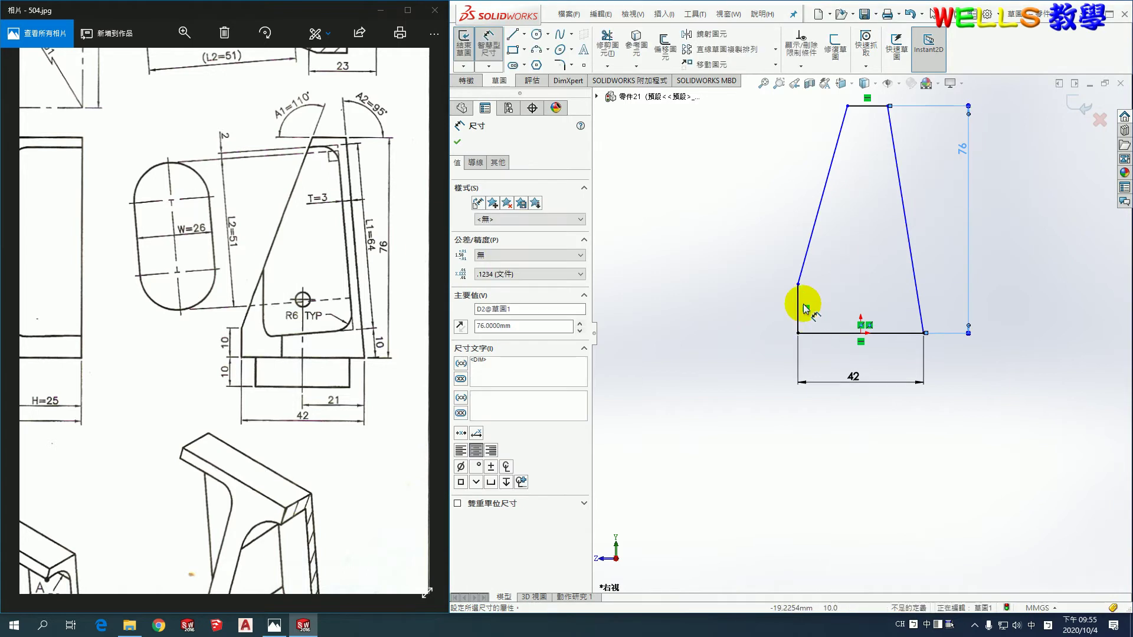
Dimension the short left vertical edge to 10 mm.
{"action": "left_click", "coordinate": [799, 301]}
{"action": "left_click", "coordinate": [785, 300]}
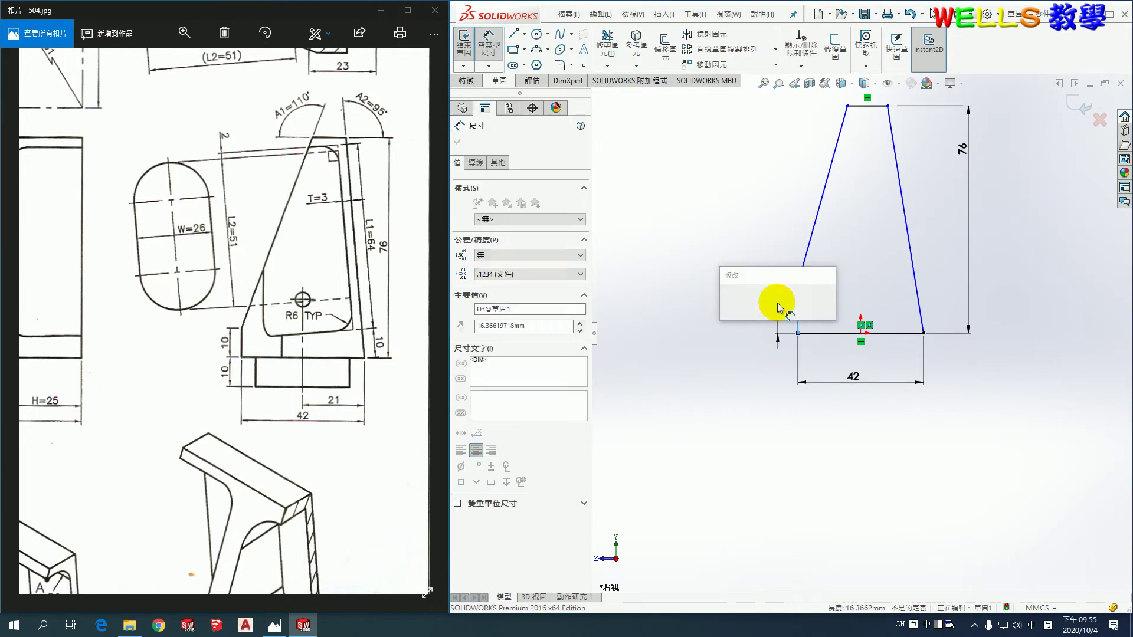
{"action": "type", "text": "10"}
{"action": "key", "text": "Return"}
{"action": "key", "text": "f"}
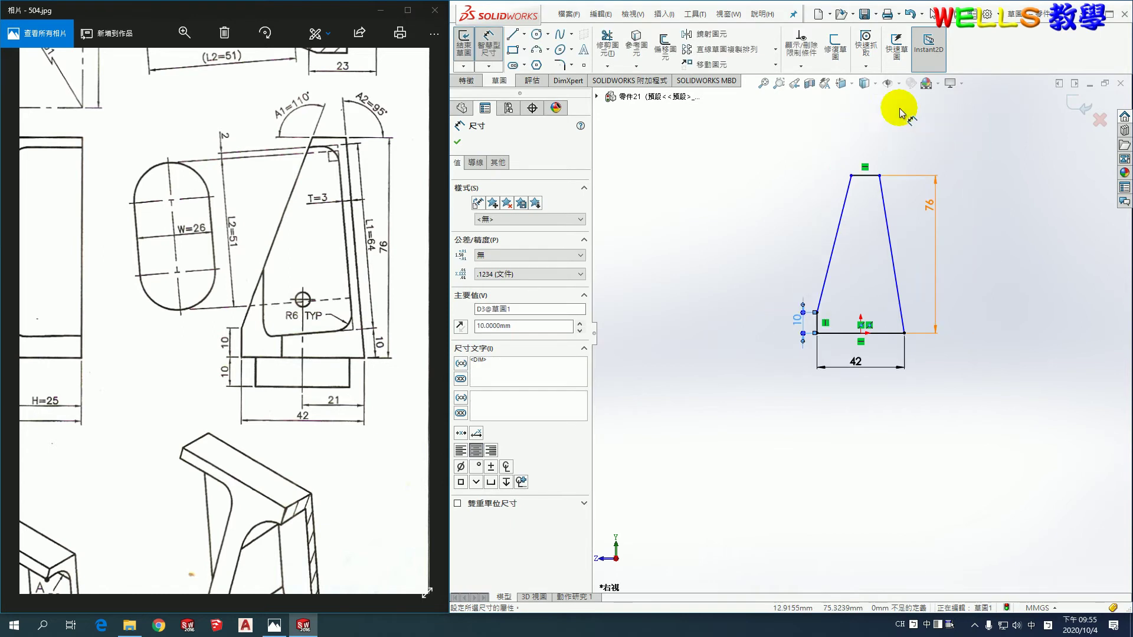
{"action": "scroll", "coordinate": [852, 291], "scroll_direction": "down", "scroll_amount": 2}
{"action": "scroll", "coordinate": [852, 292], "scroll_direction": "down", "scroll_amount": 2}
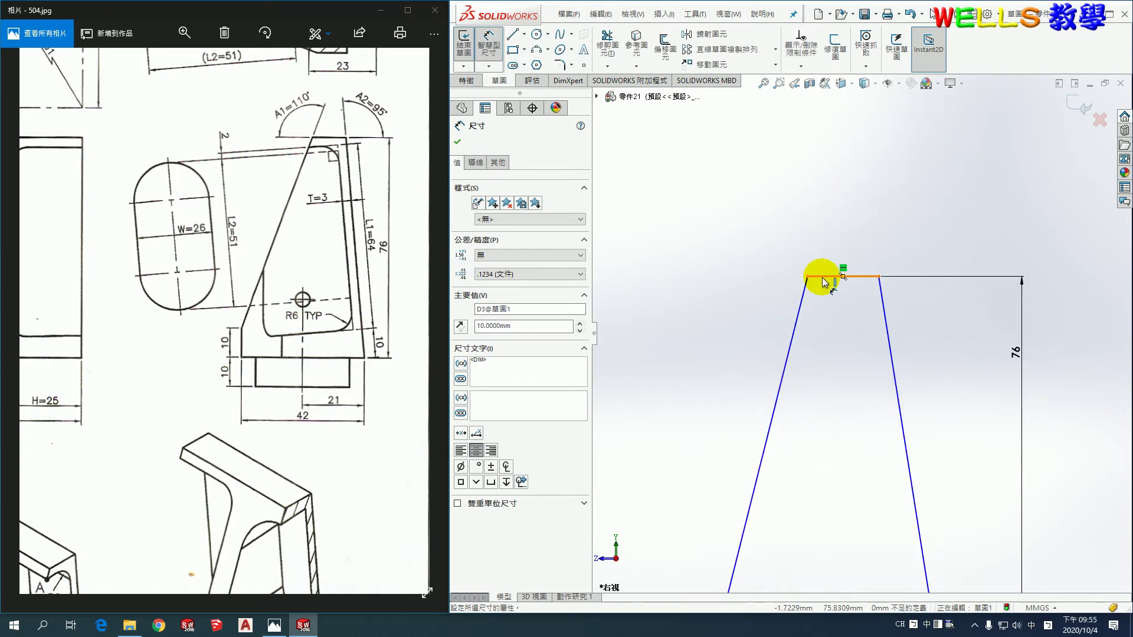
Dimension the top corners to 110° and 95°, then exit the sketch into the extrusion.
{"action": "left_click", "coordinate": [820, 276]}
{"action": "left_click", "coordinate": [804, 297]}
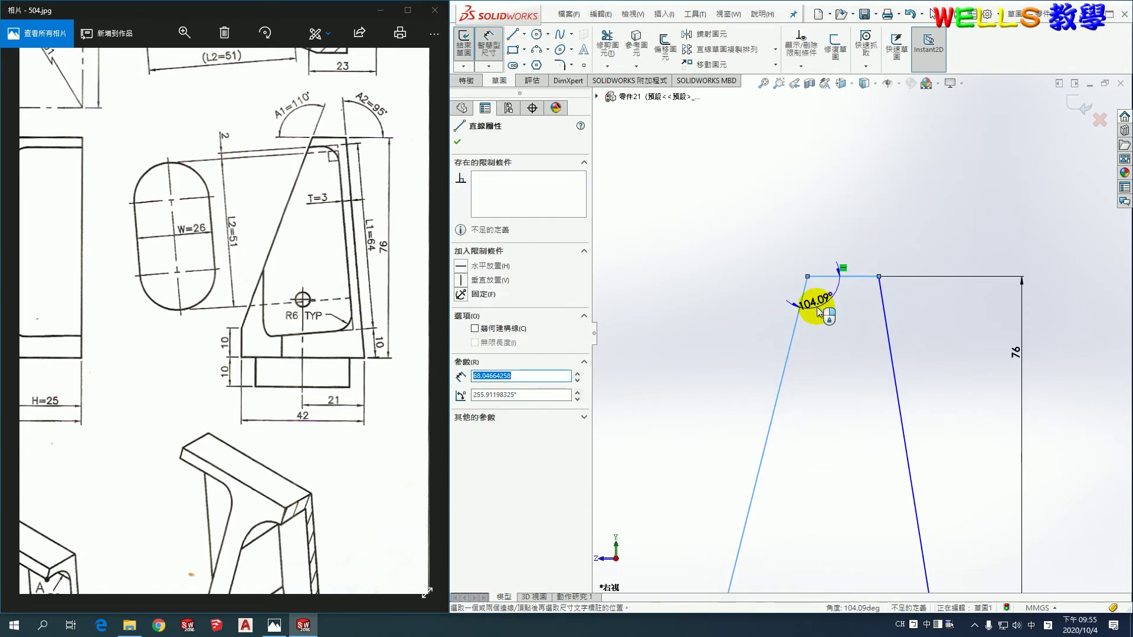
{"action": "left_click", "coordinate": [824, 311]}
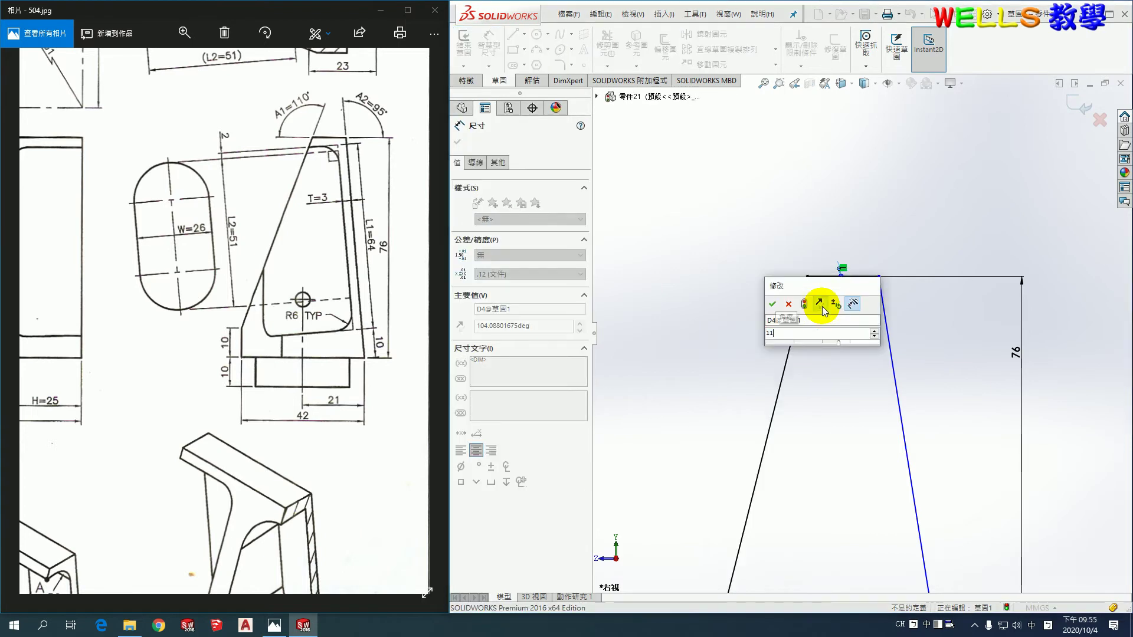
{"action": "key", "text": "Return"}
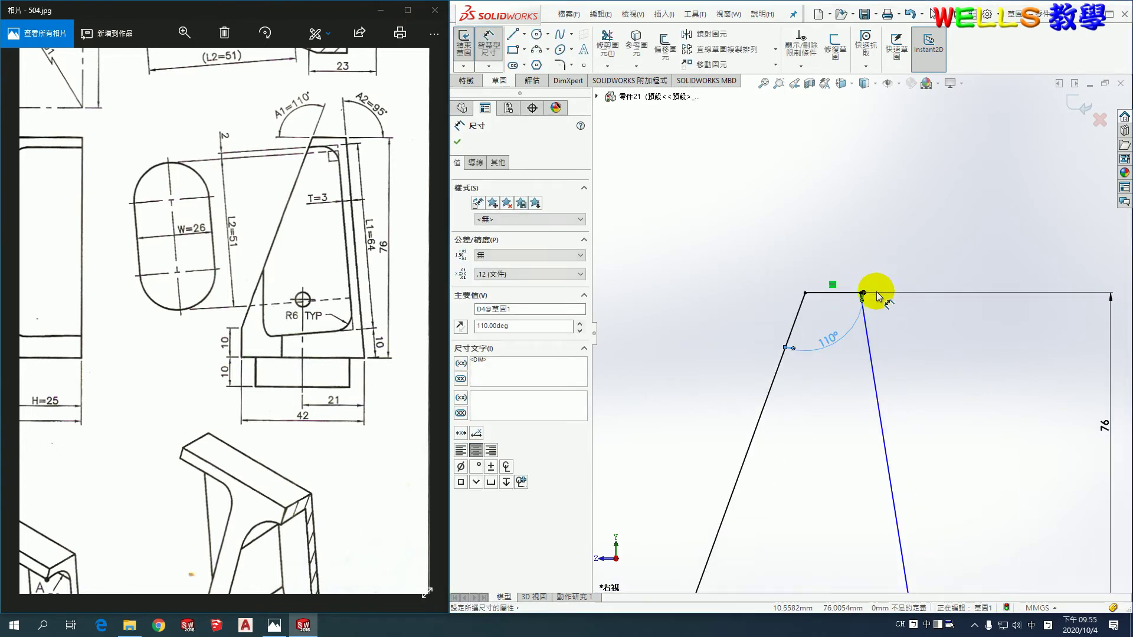
{"action": "left_click", "coordinate": [836, 299]}
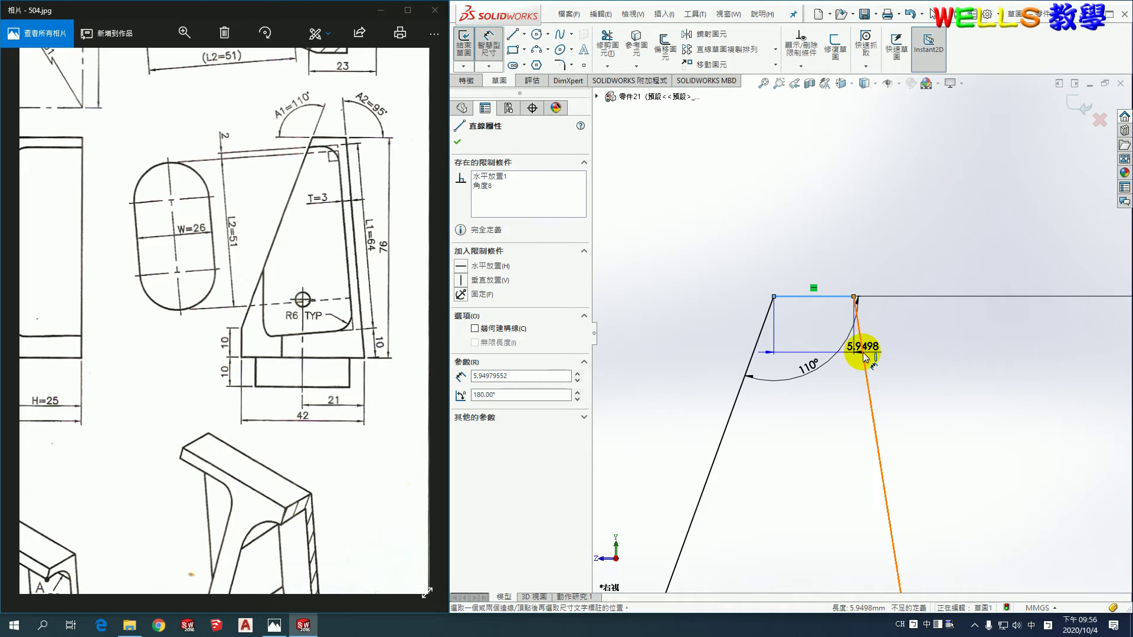
{"action": "left_click", "coordinate": [862, 349]}
{"action": "left_click", "coordinate": [820, 331]}
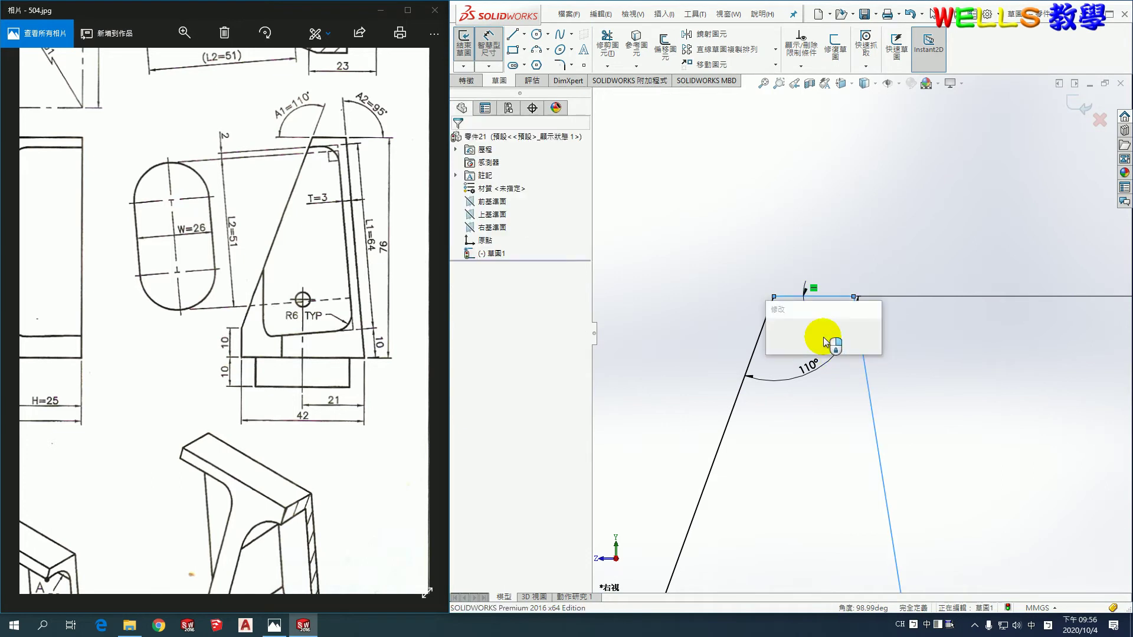
{"action": "type", "text": "95"}
{"action": "key", "text": "Return"}
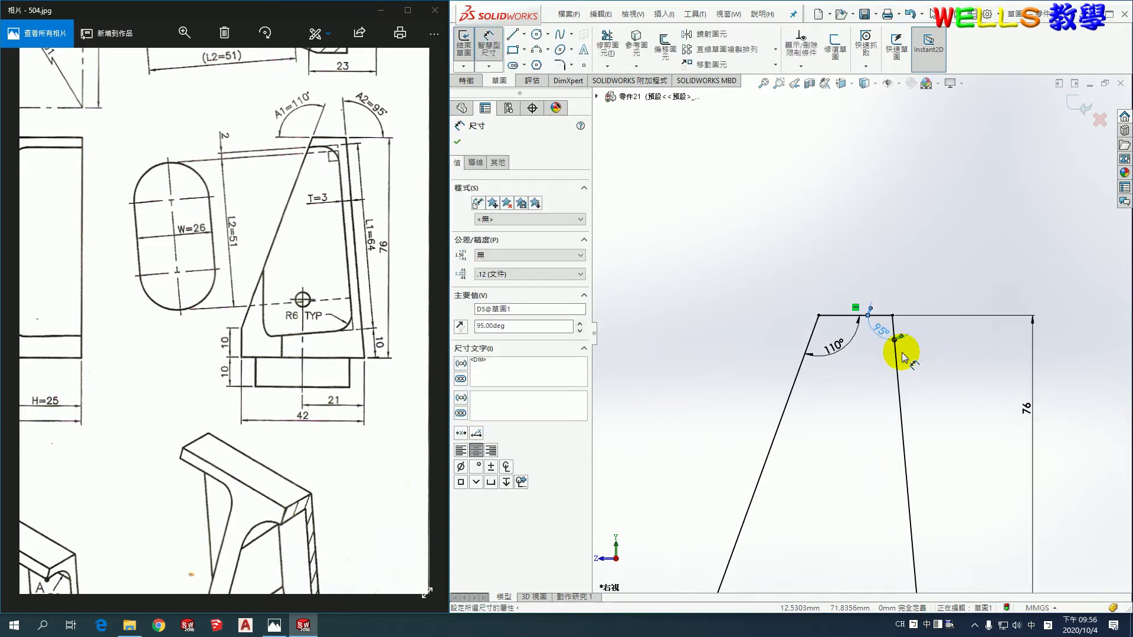
{"action": "left_click", "coordinate": [1073, 108]}
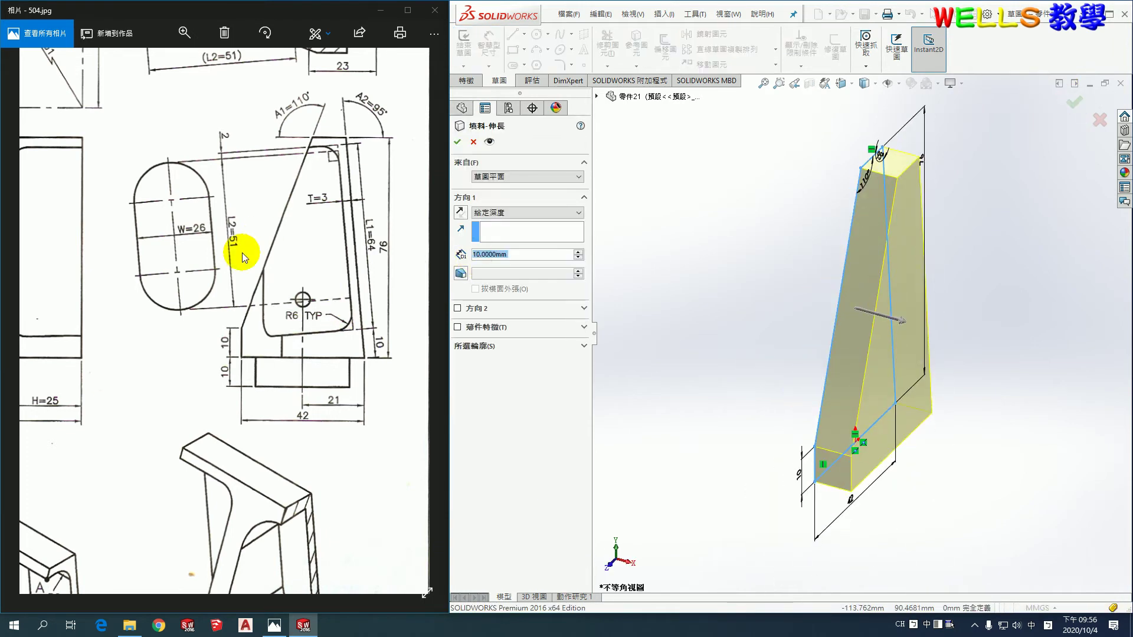
Extrude the profile 92 mm with the Mid Plane end condition.
{"action": "scroll", "coordinate": [165, 249], "scroll_direction": "down", "scroll_amount": 3}
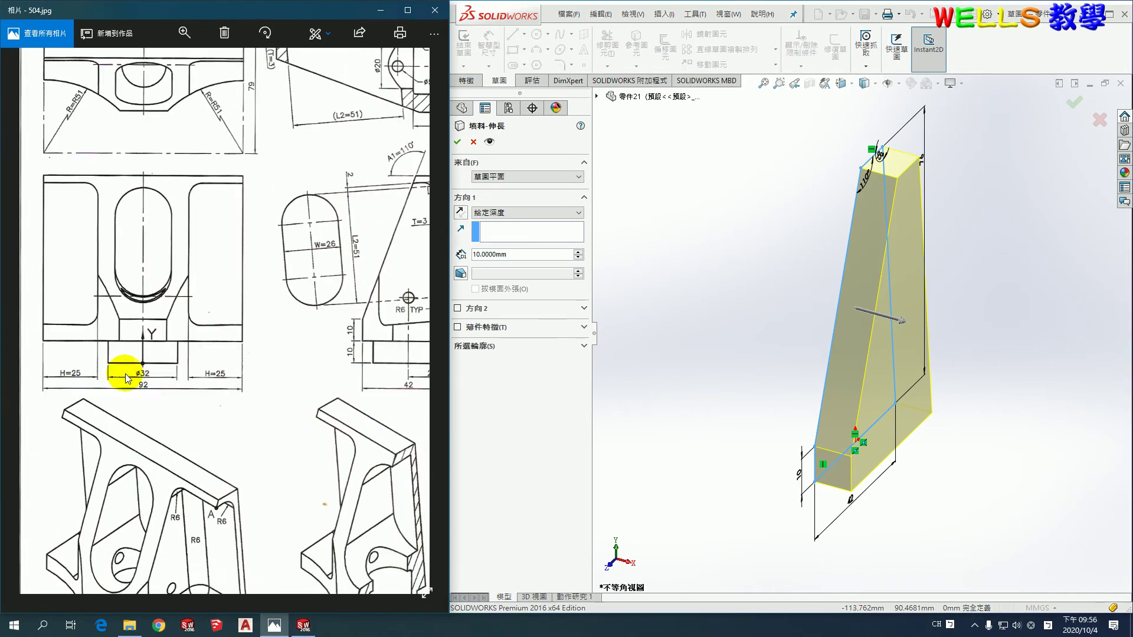
{"action": "left_click", "coordinate": [523, 213]}
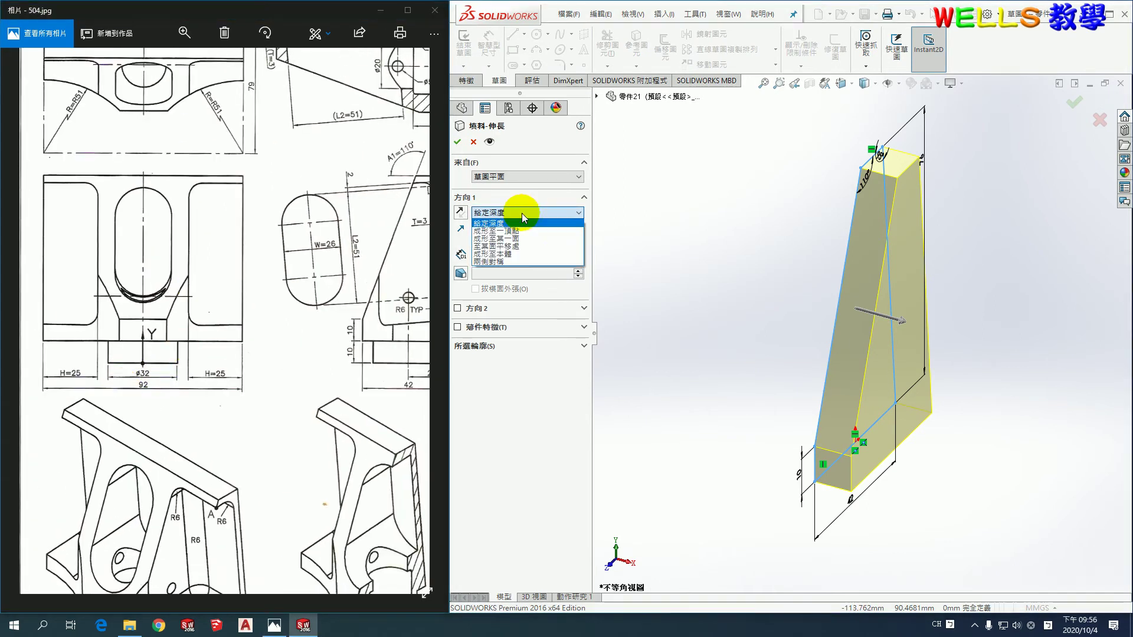
{"action": "left_click", "coordinate": [510, 263]}
{"action": "type", "text": "92"}
{"action": "key", "text": "Return"}
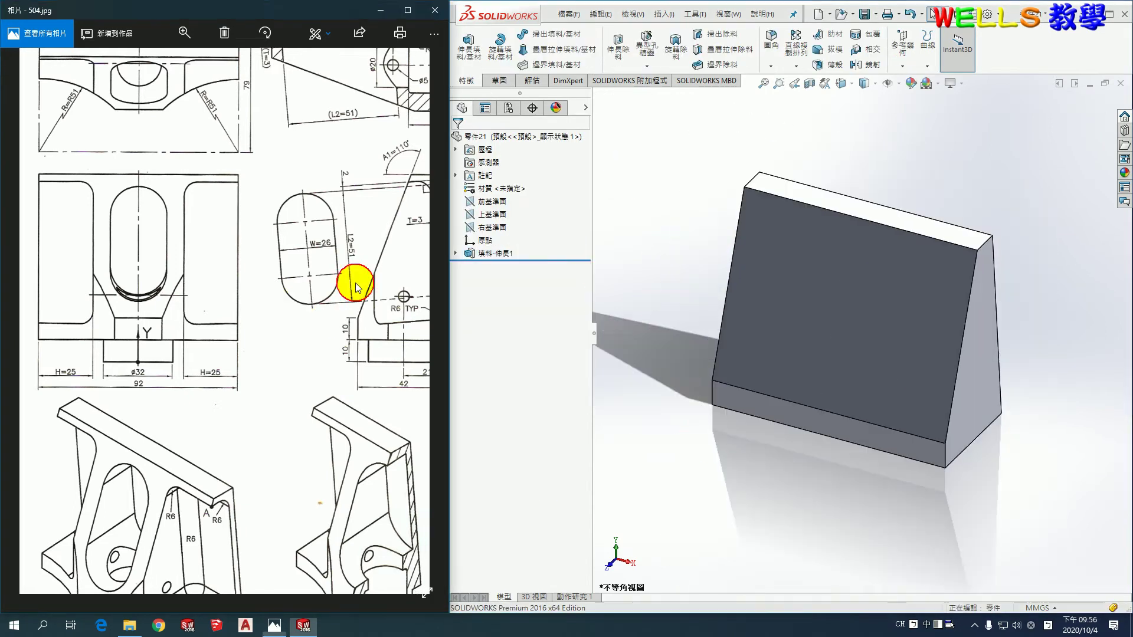
{"action": "left_click_drag", "start_coordinate": [330, 317], "coordinate": [300, 274]}
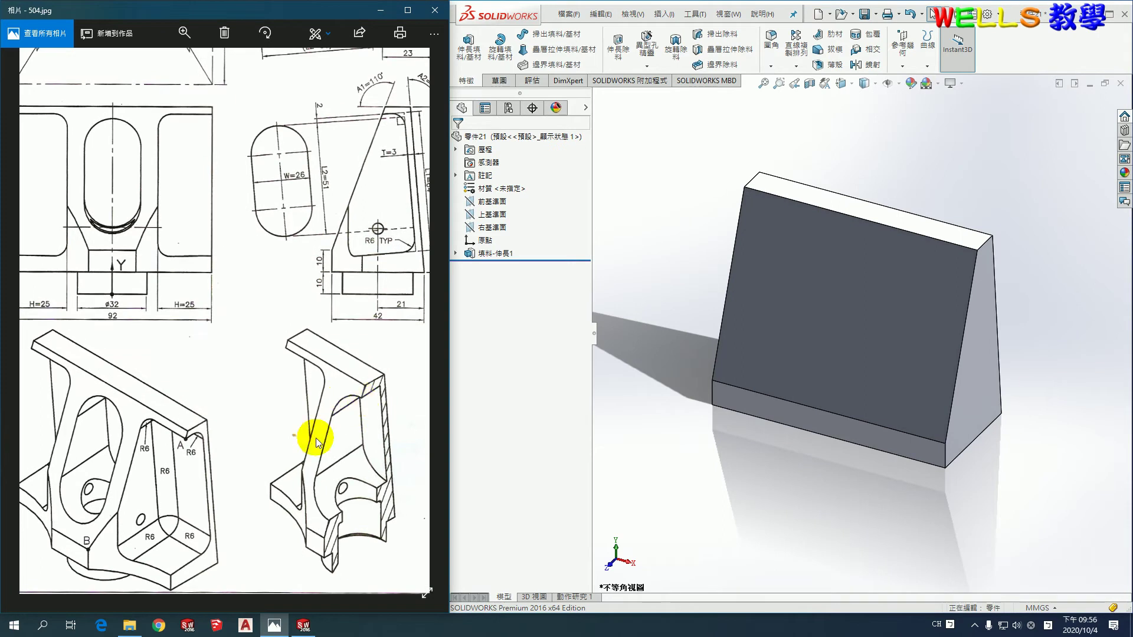
Start an extruded cut on the part's side face and draw a slanted three-point rectangle.
{"action": "left_click", "coordinate": [689, 147]}
{"action": "left_click", "coordinate": [610, 52]}
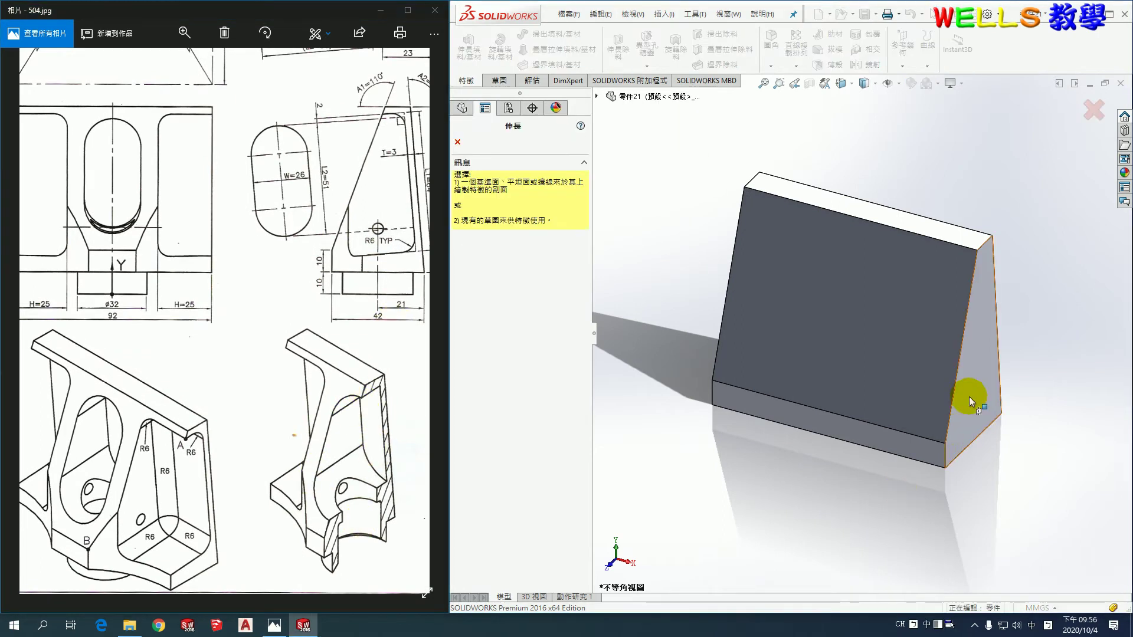
{"action": "left_click", "coordinate": [973, 372]}
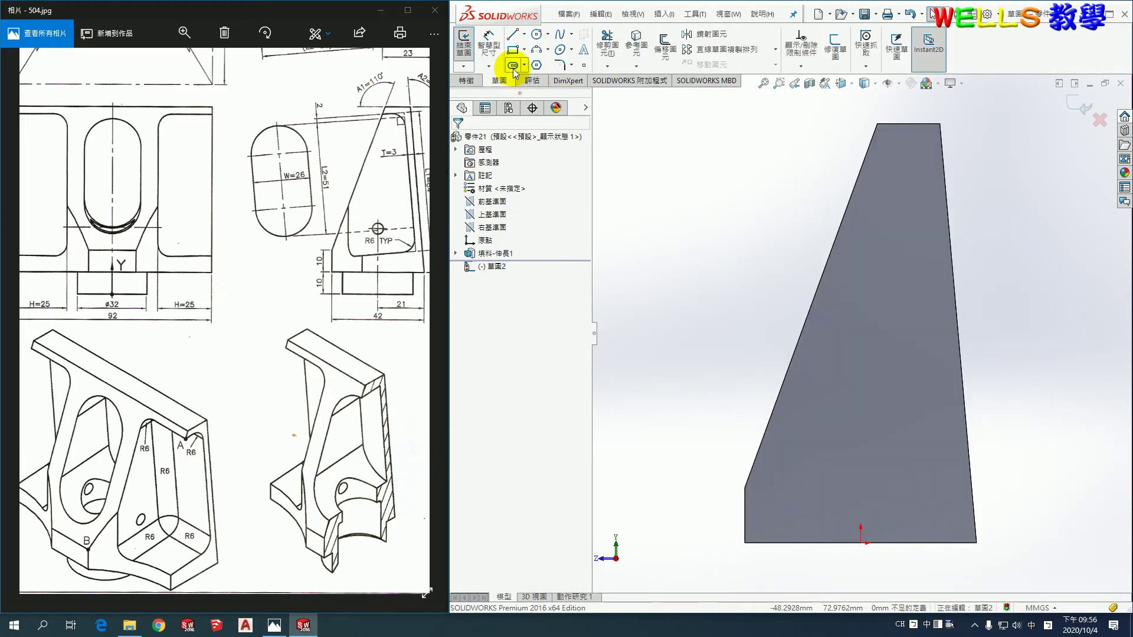
{"action": "left_click", "coordinate": [514, 50]}
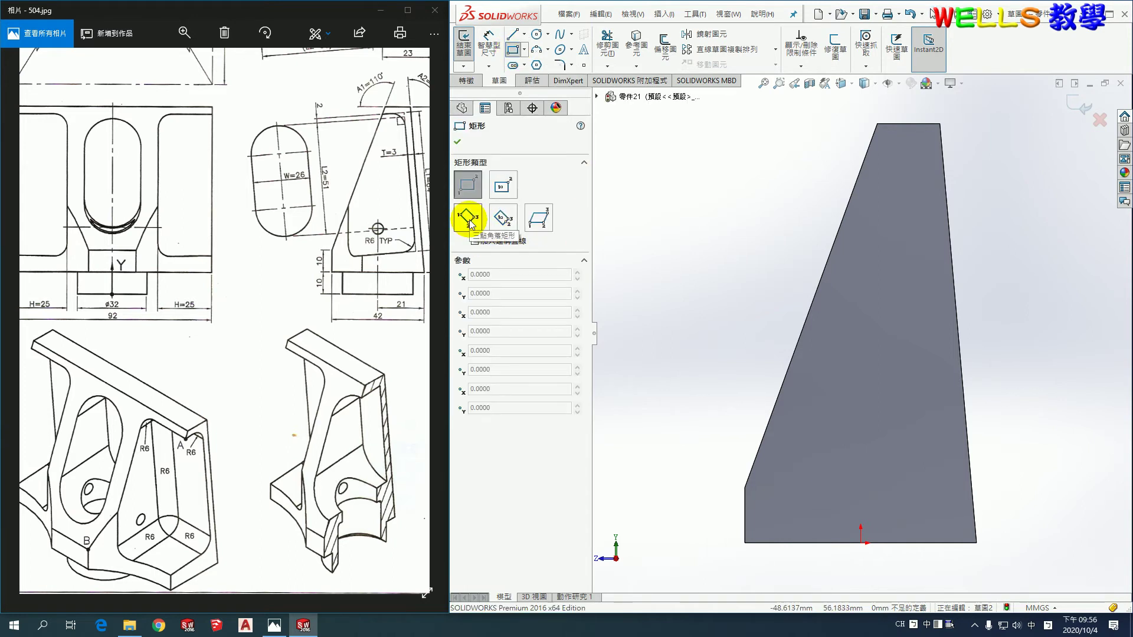
{"action": "left_click", "coordinate": [467, 217]}
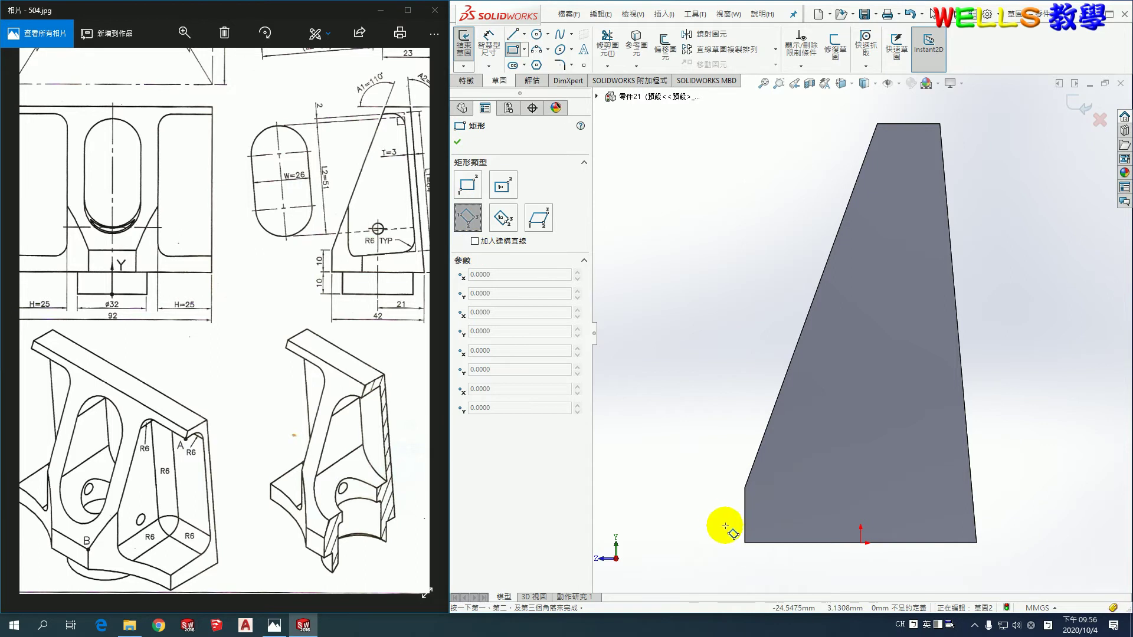
{"action": "left_click", "coordinate": [725, 526]}
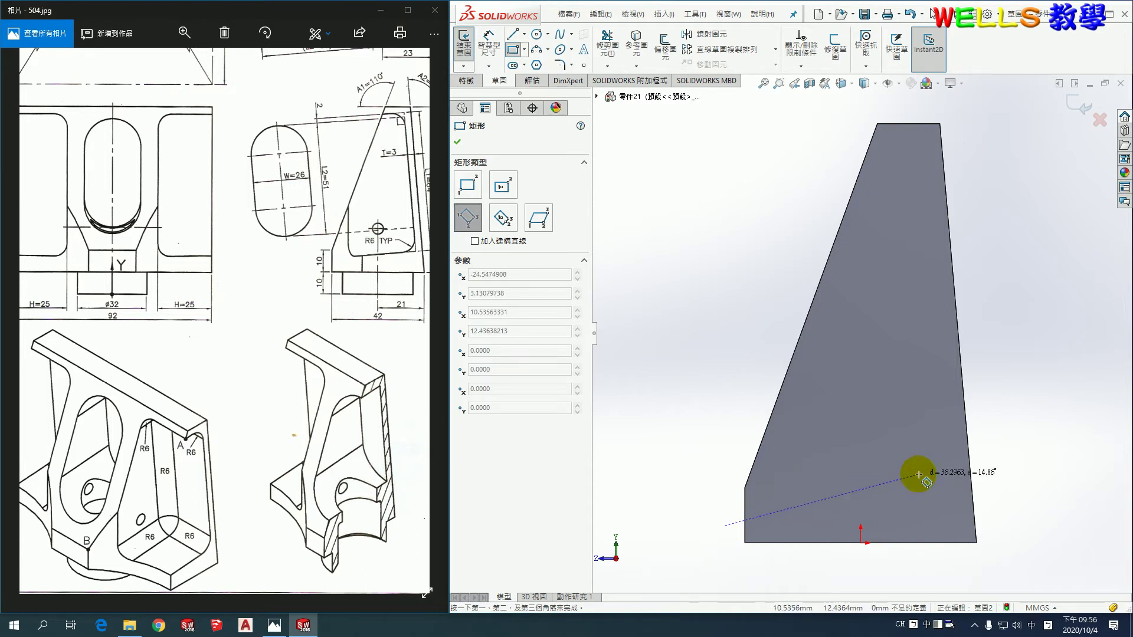
{"action": "left_click", "coordinate": [934, 500]}
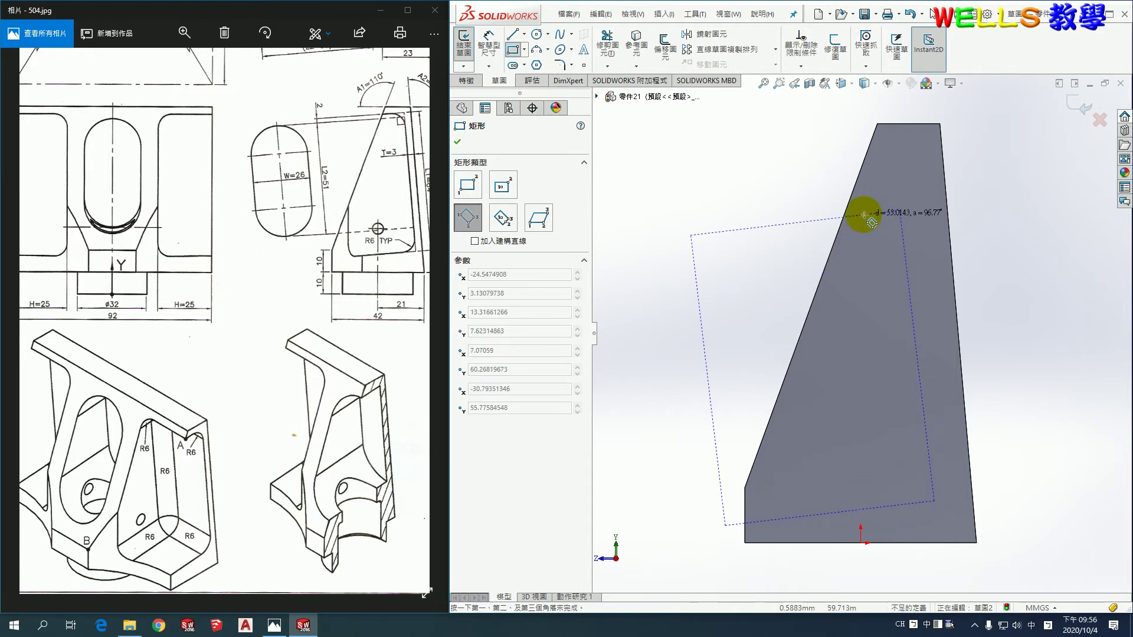
{"action": "left_click", "coordinate": [836, 156]}
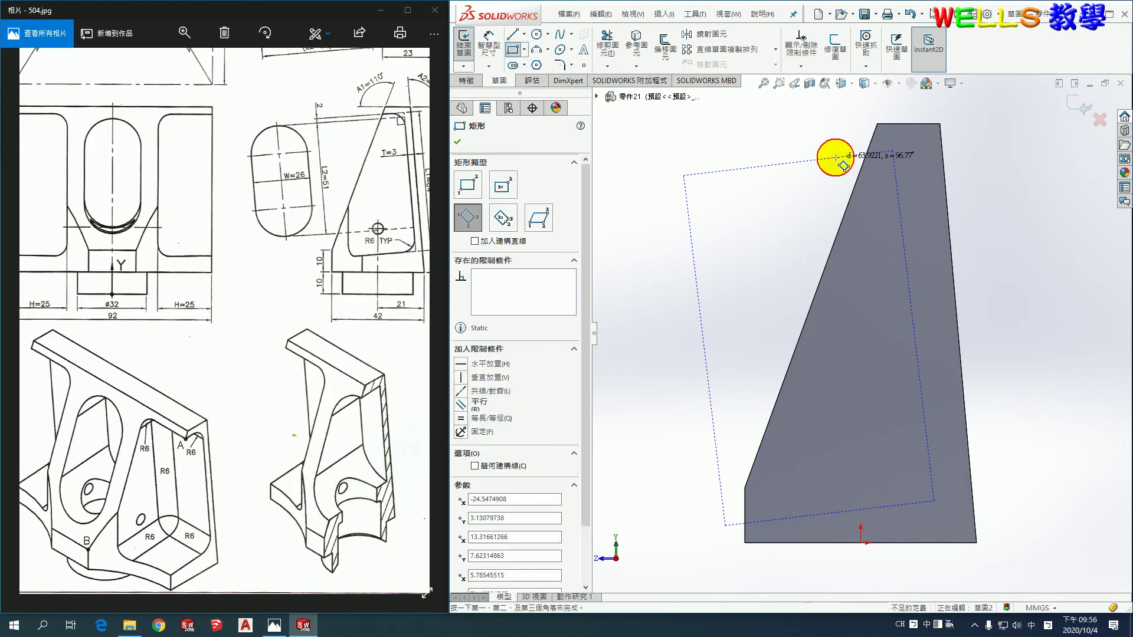
{"action": "key", "text": "Escape"}
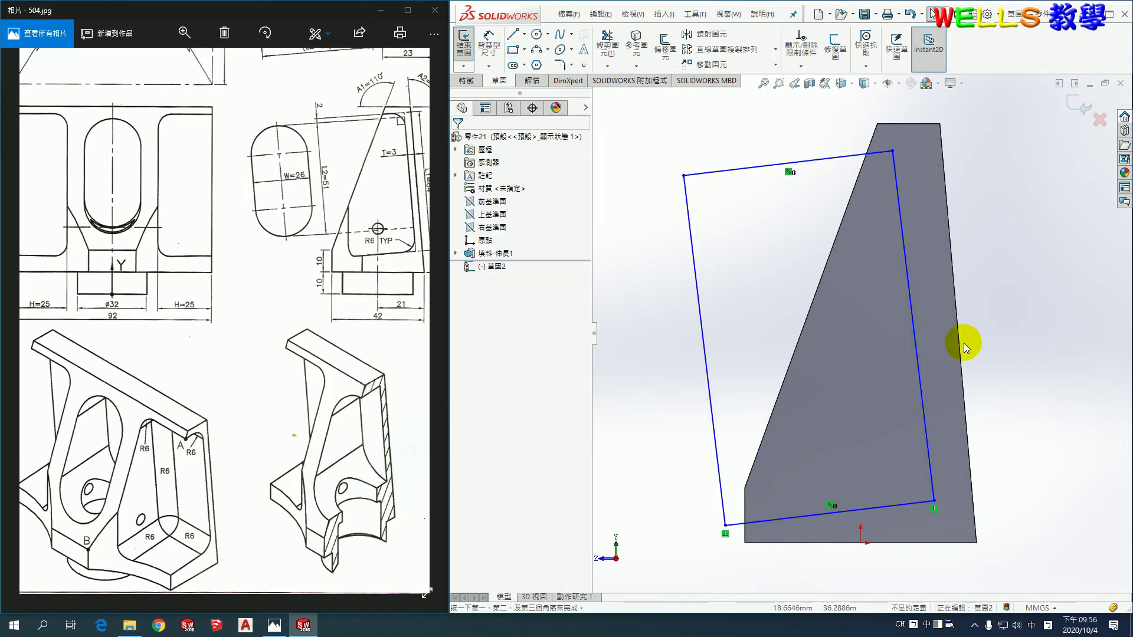
Make the rectangle's right side parallel to the part's right edge.
{"action": "left_click", "coordinate": [915, 327]}
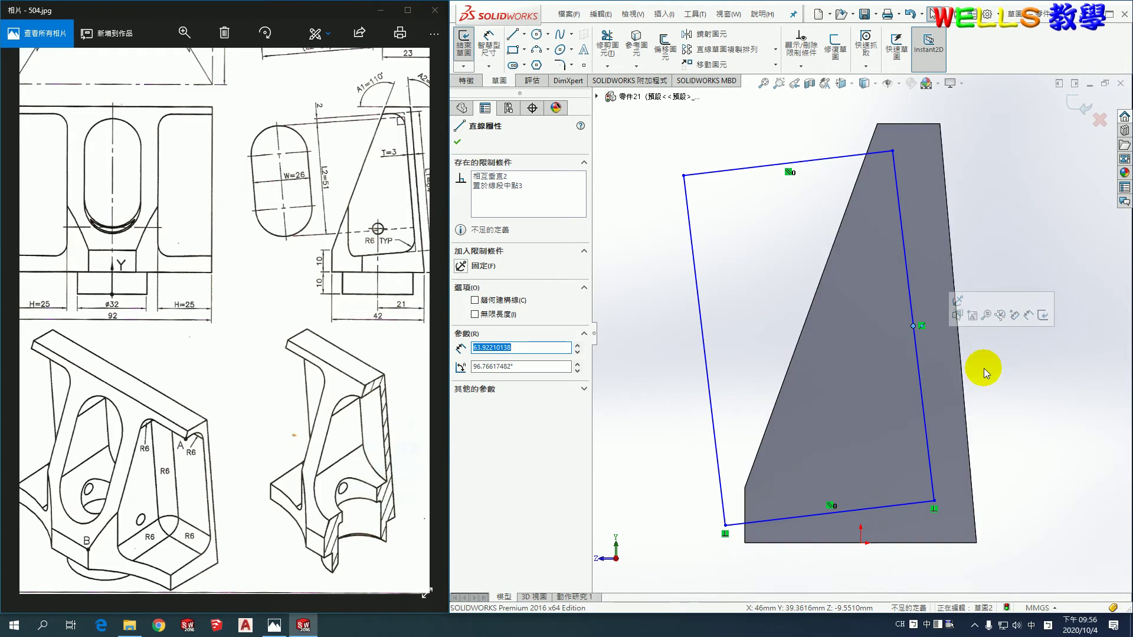
{"action": "left_click", "coordinate": [918, 376]}
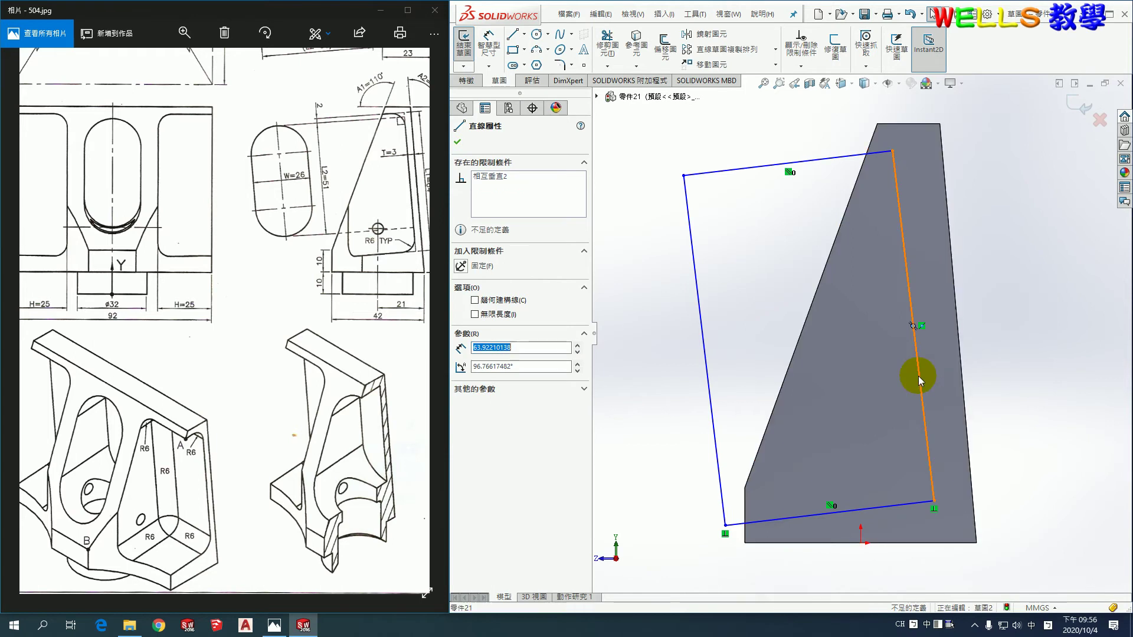
{"action": "left_click", "coordinate": [968, 394], "text": "ctrl"}
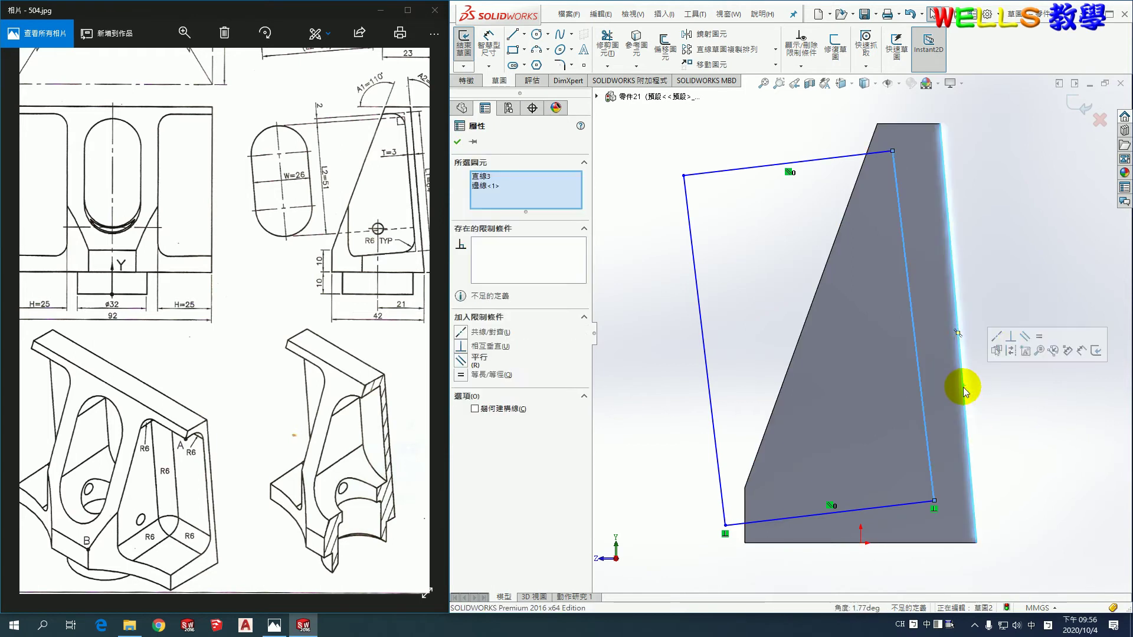
{"action": "left_click", "coordinate": [1025, 337]}
Place a bottom-line length dimension, then delete the unwanted 38.1297 dimension.
{"action": "left_click", "coordinate": [489, 51]}
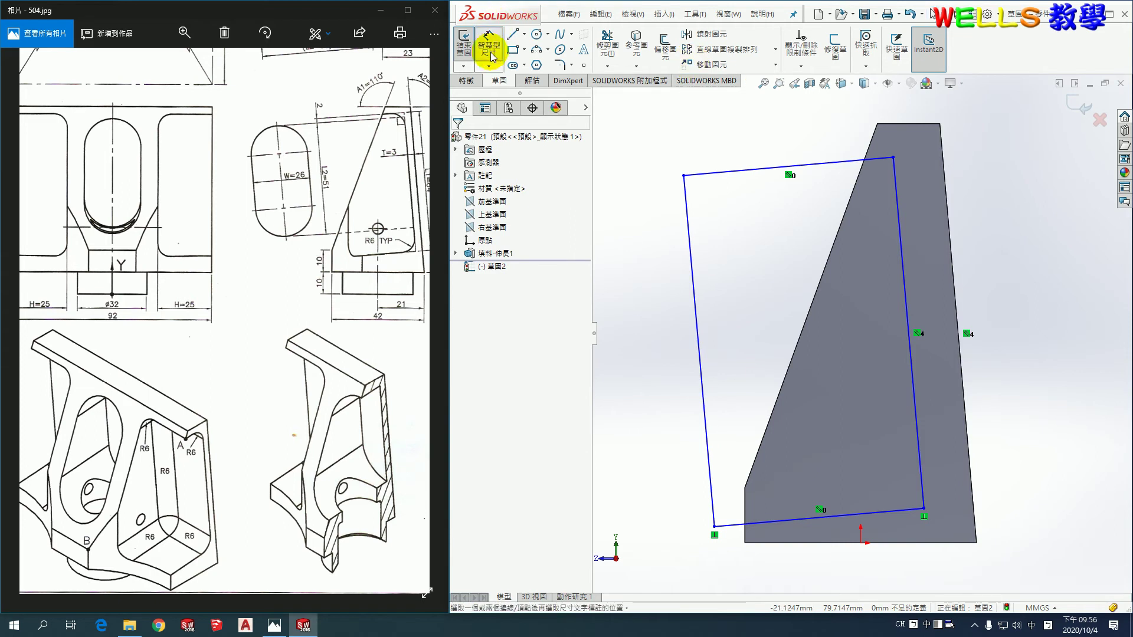
{"action": "left_click", "coordinate": [895, 517]}
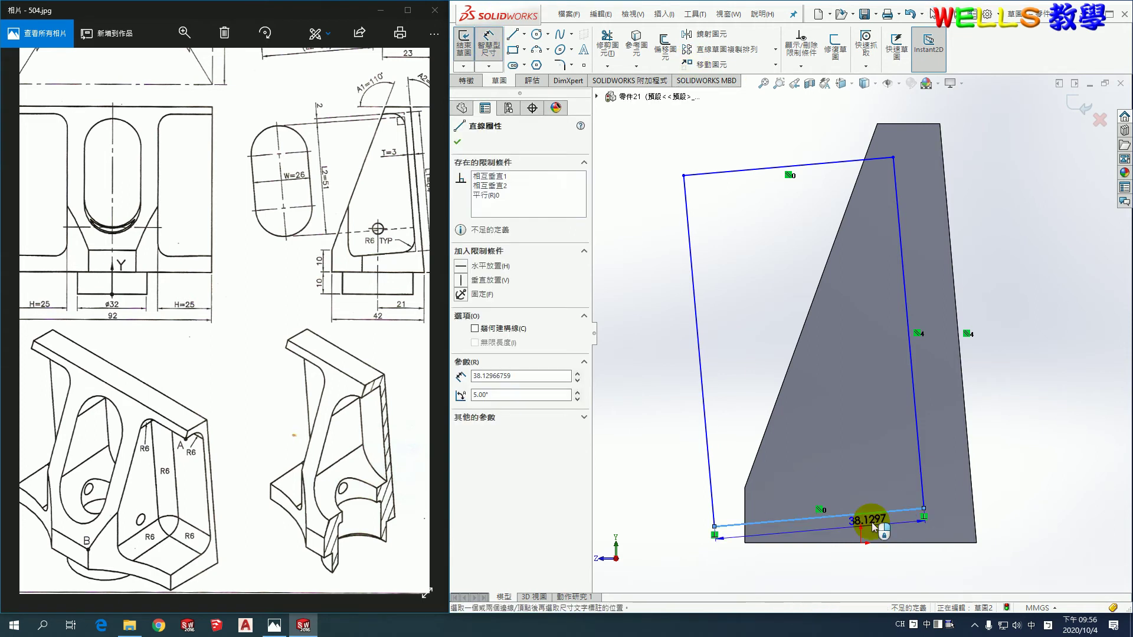
{"action": "left_click", "coordinate": [974, 532]}
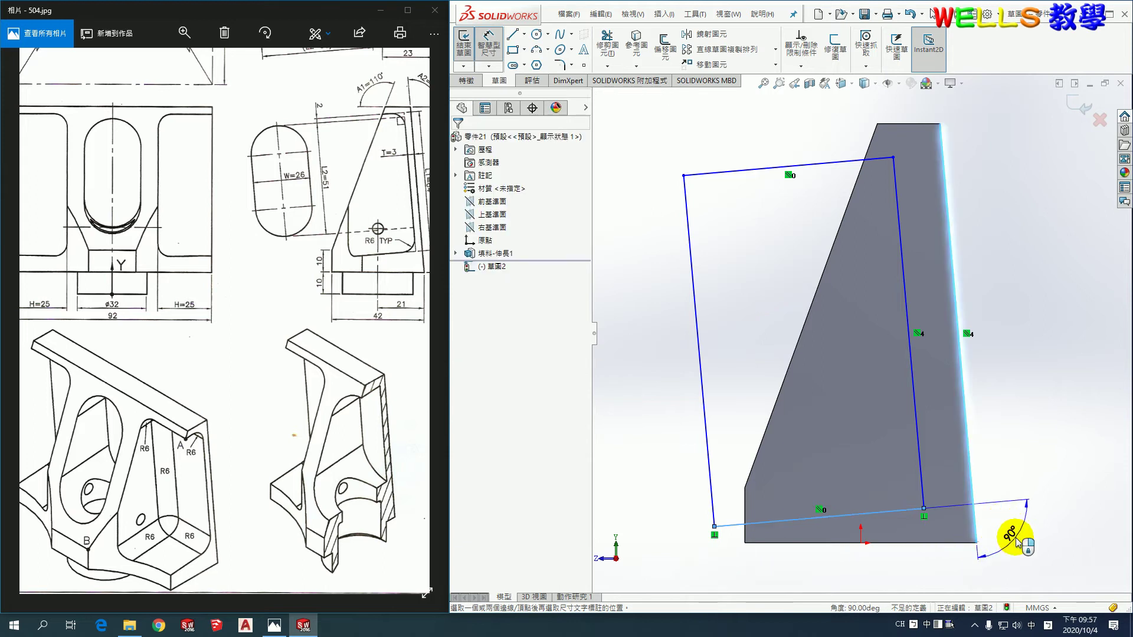
{"action": "left_click", "coordinate": [973, 519]}
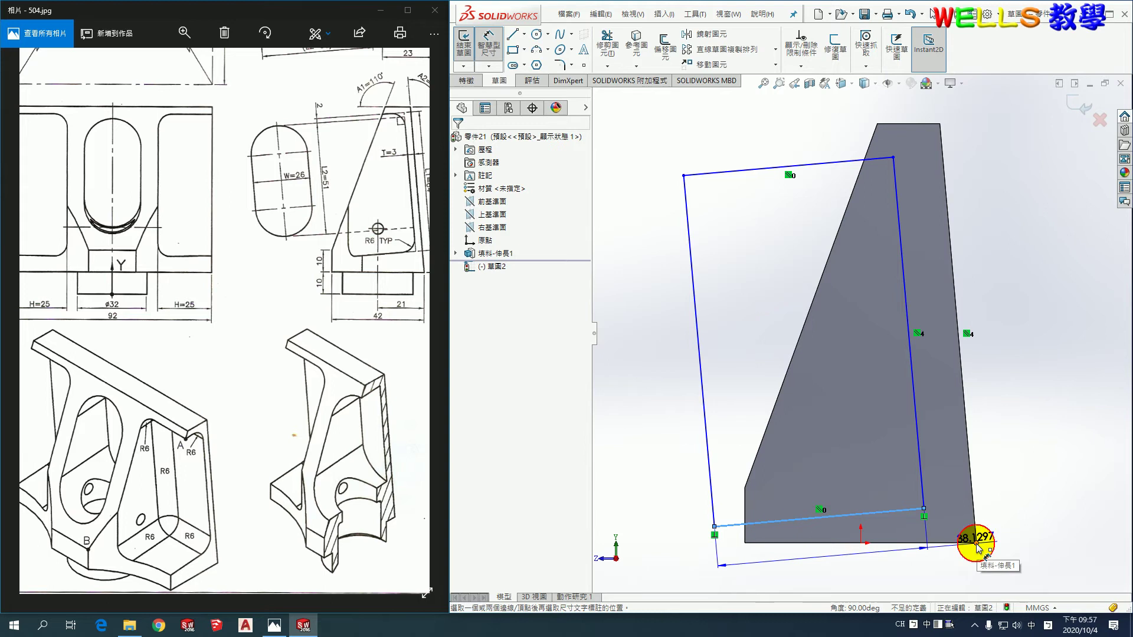
{"action": "left_click", "coordinate": [967, 539]}
{"action": "left_click", "coordinate": [938, 535]}
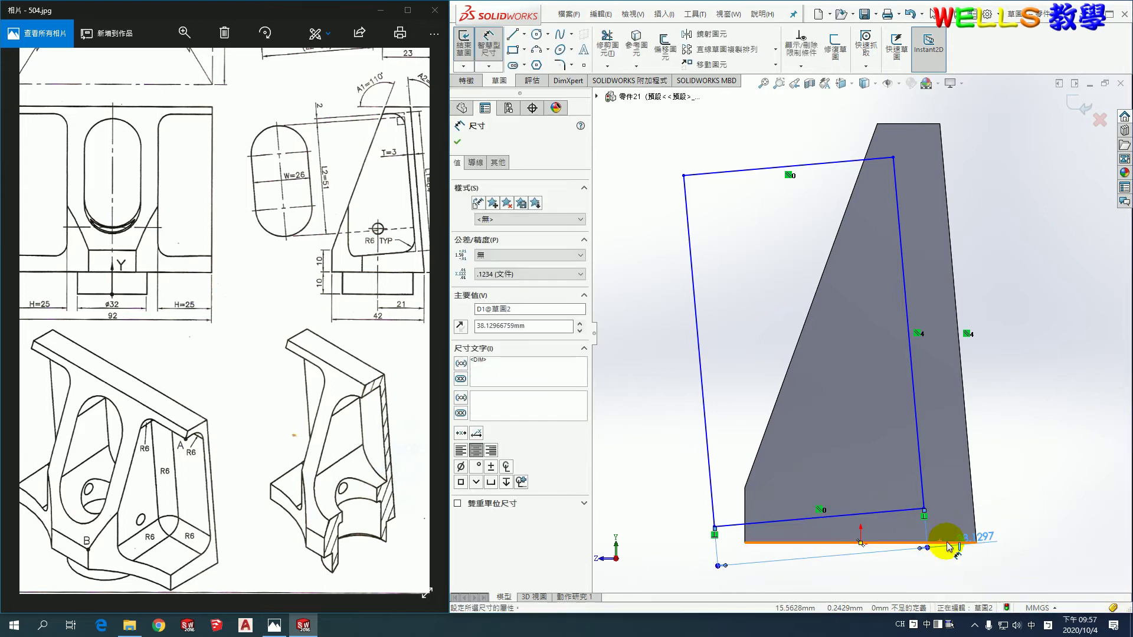
{"action": "left_click", "coordinate": [997, 534]}
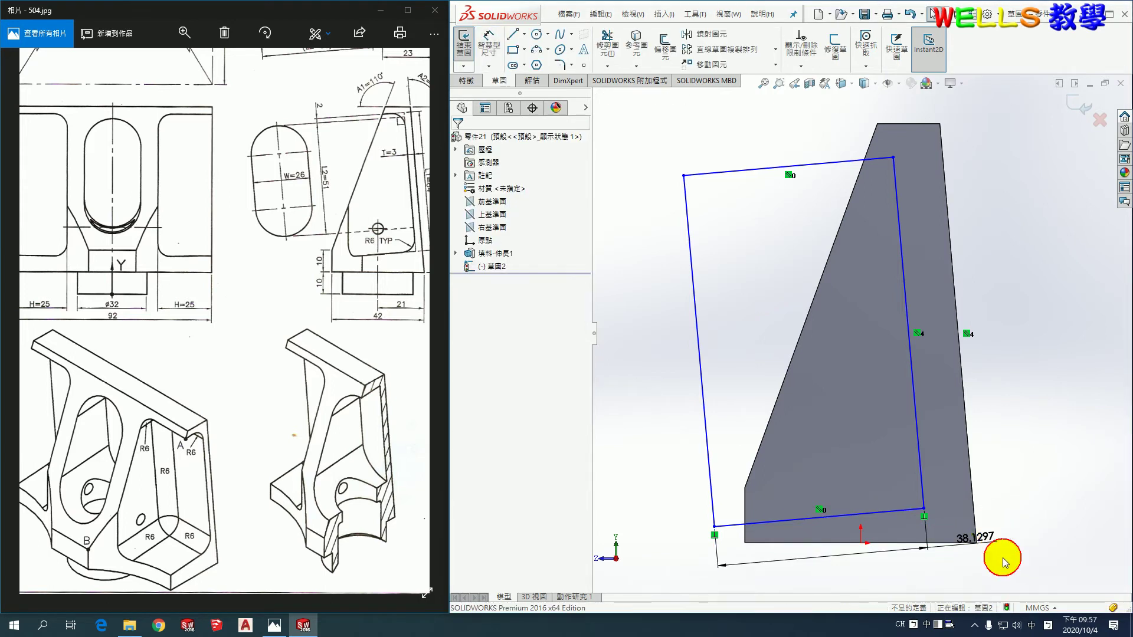
{"action": "left_click", "coordinate": [976, 546]}
{"action": "key", "text": "Delete"}
Dimension the rectangle's bottom line 10 mm from the part's bottom edge.
{"action": "left_click", "coordinate": [489, 42]}
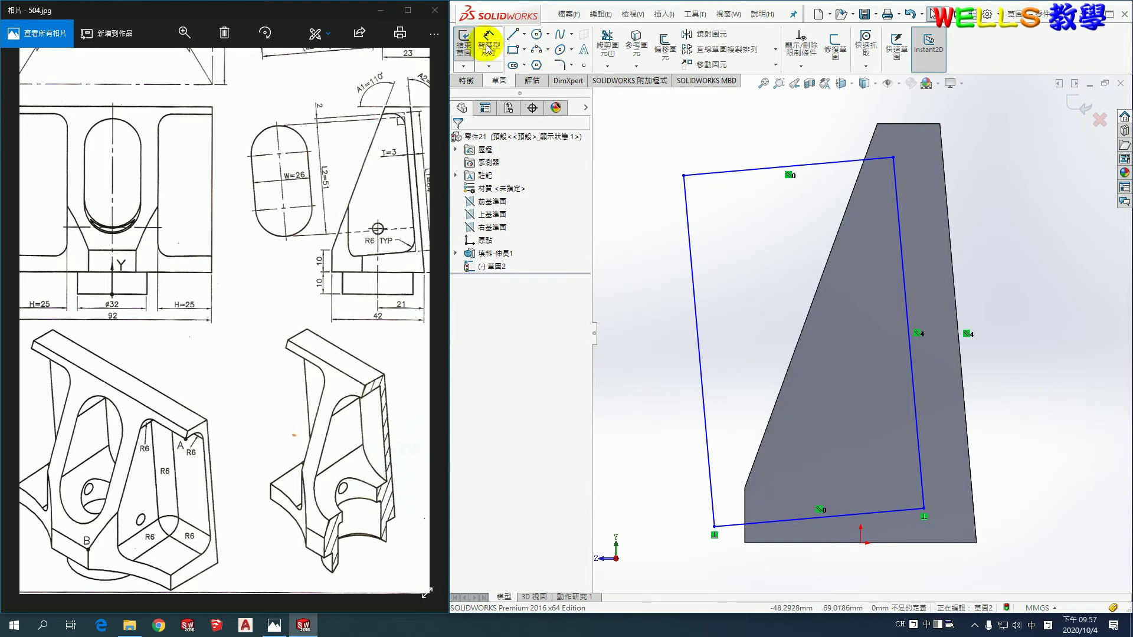
{"action": "left_click", "coordinate": [972, 542]}
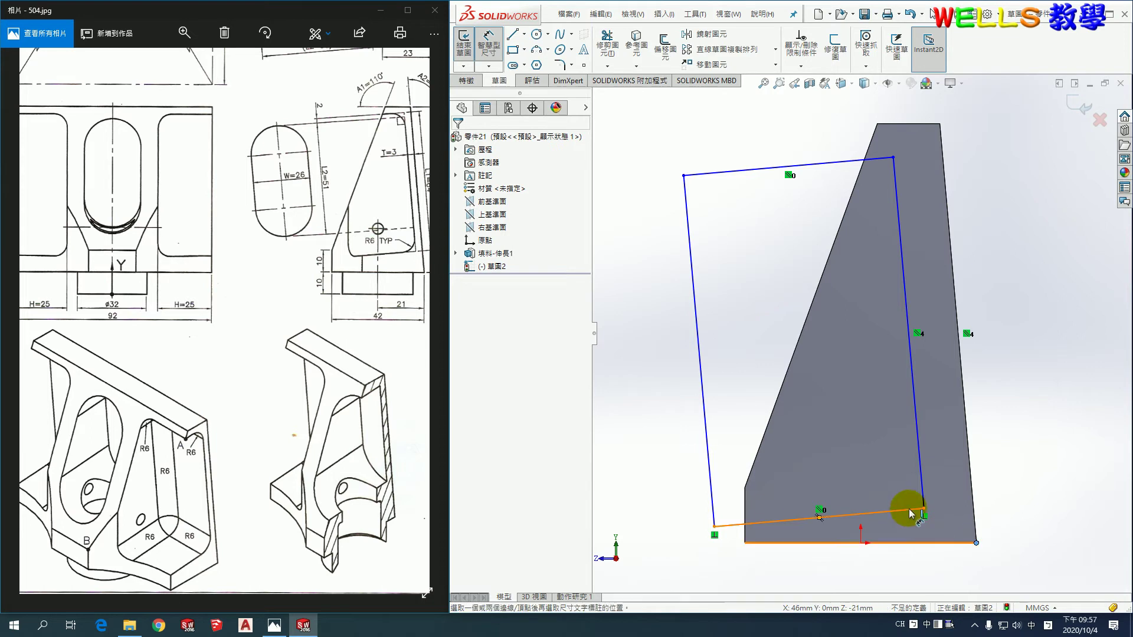
{"action": "left_click", "coordinate": [907, 511]}
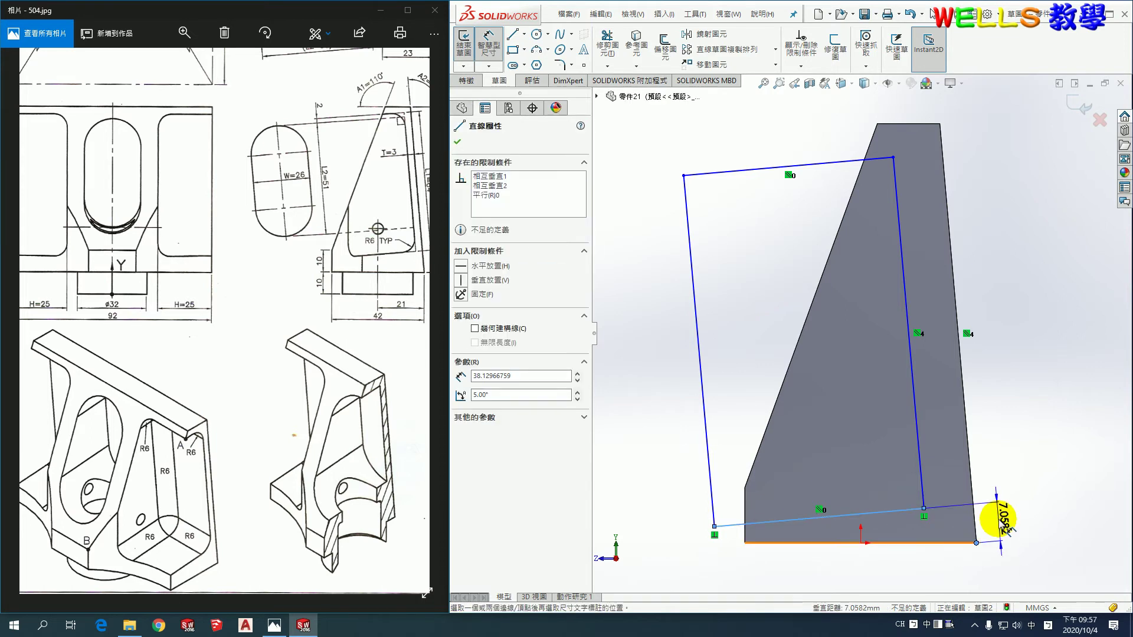
{"action": "left_click", "coordinate": [1001, 517]}
{"action": "left_click_drag", "start_coordinate": [310, 298], "coordinate": [266, 354]}
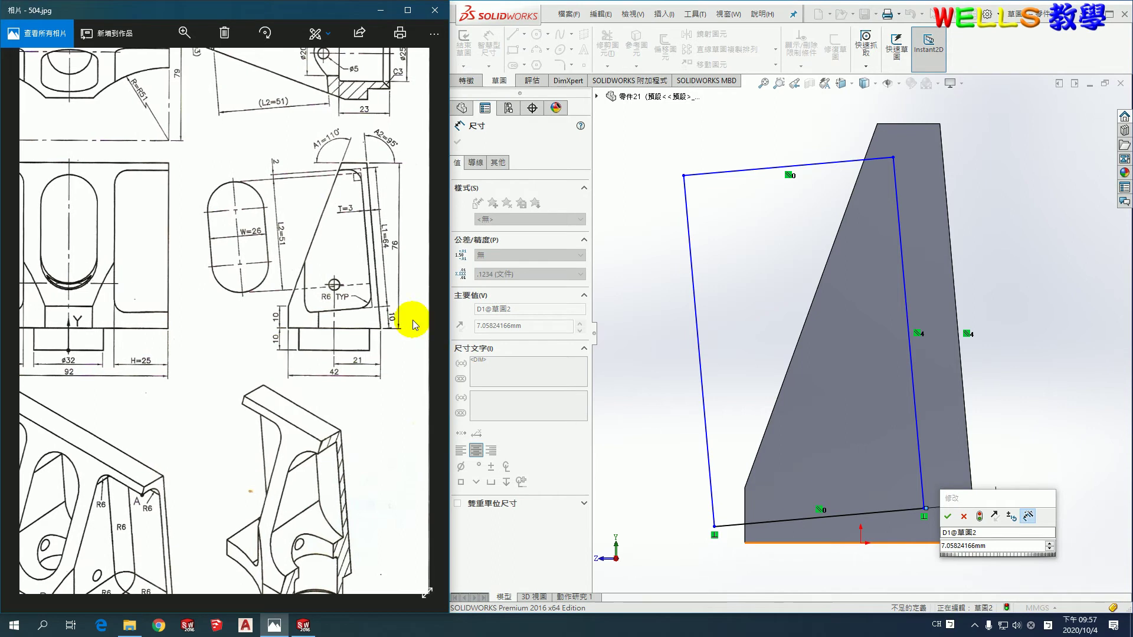
{"action": "left_click", "coordinate": [989, 549]}
{"action": "type", "text": "10"}
{"action": "key", "text": "Return"}
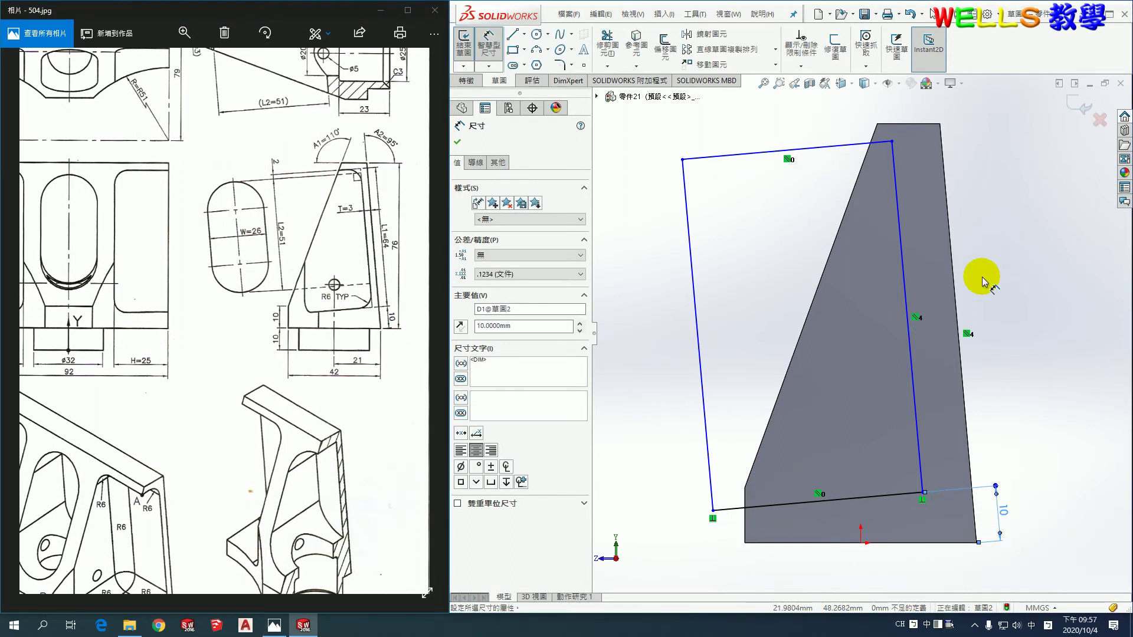
Dimension the rectangle's right line to 64 mm long, offset 3 mm from the part edge.
{"action": "key", "text": "z"}
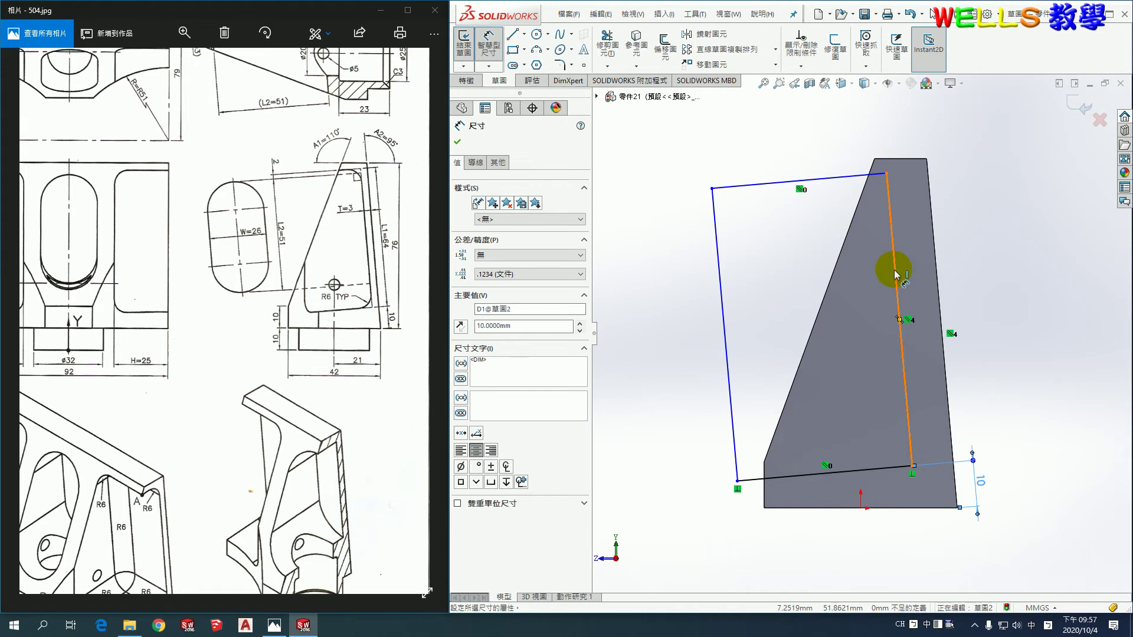
{"action": "left_click", "coordinate": [896, 275]}
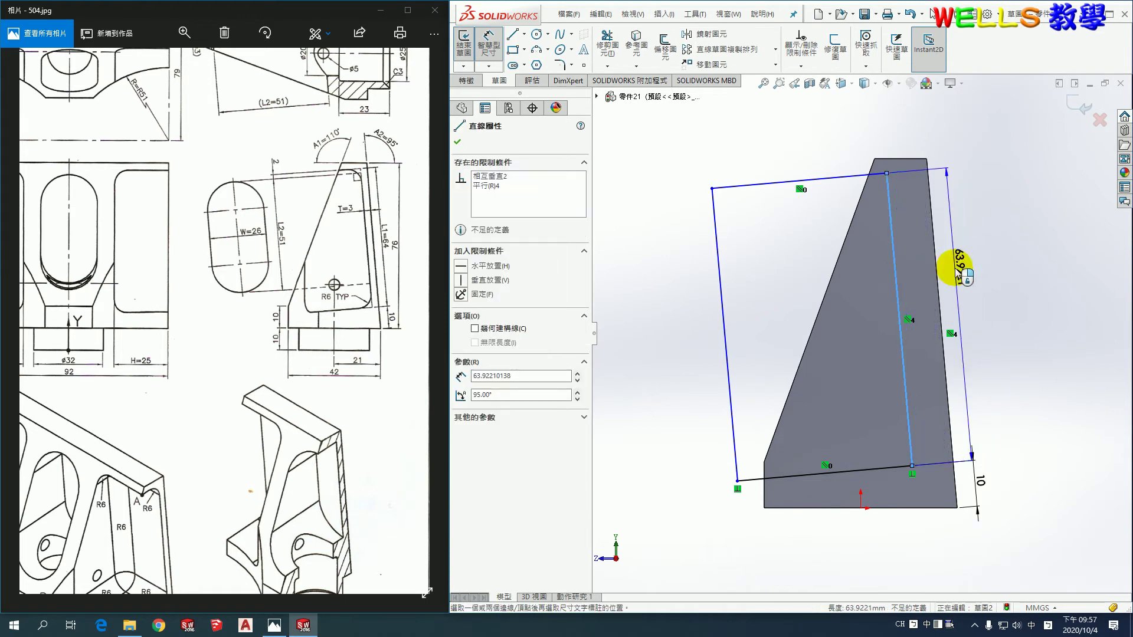
{"action": "left_click", "coordinate": [958, 274]}
{"action": "type", "text": "64"}
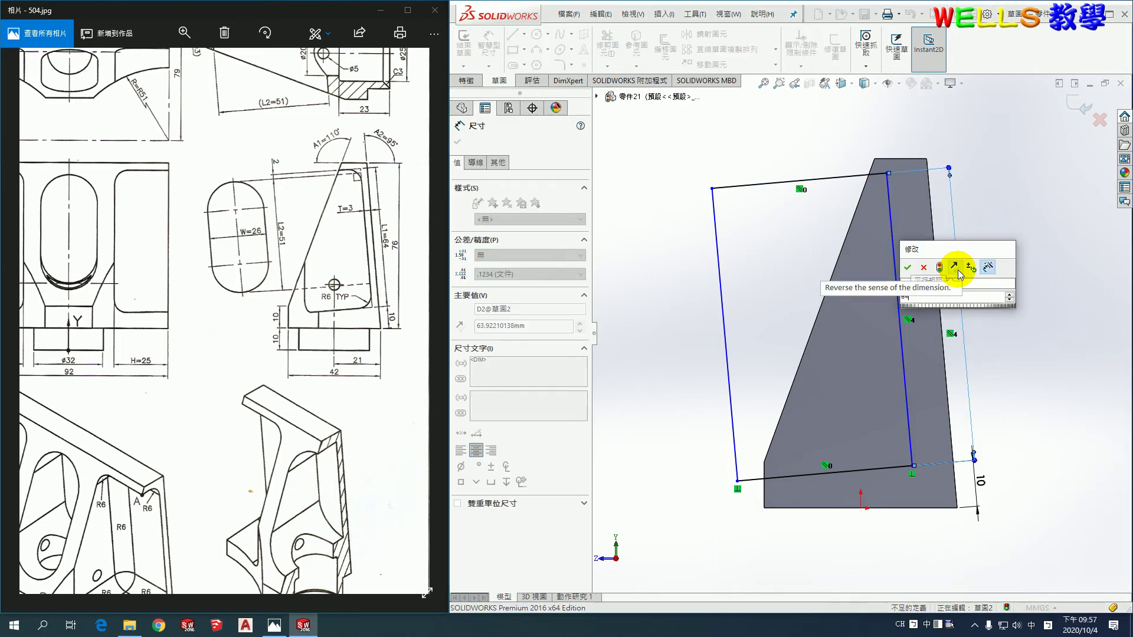
{"action": "key", "text": "Return"}
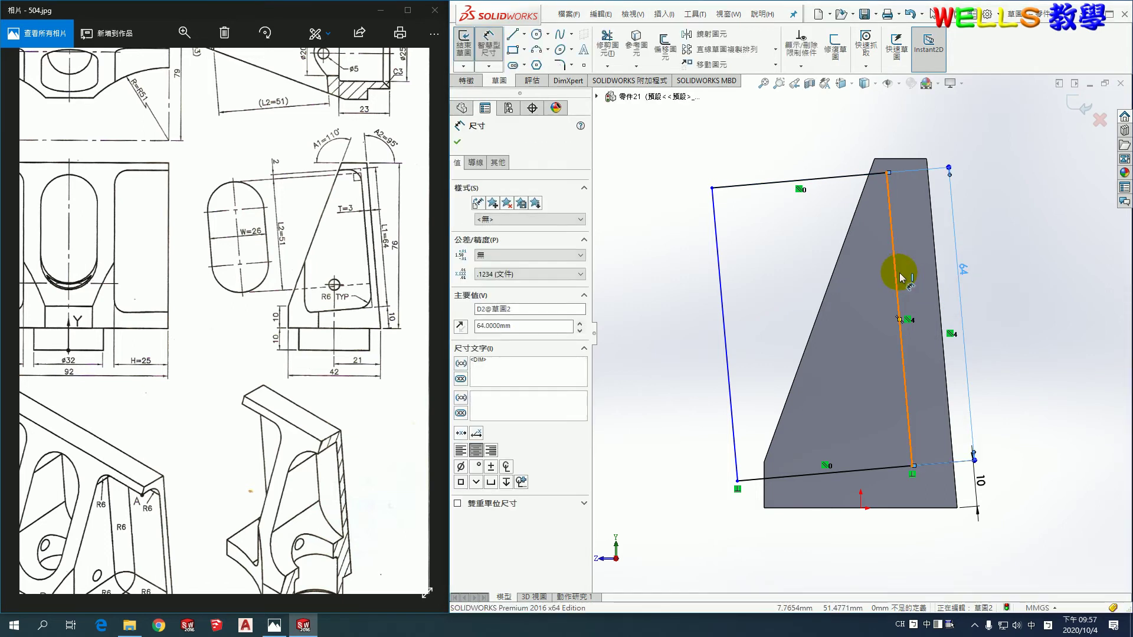
{"action": "left_click", "coordinate": [900, 277]}
{"action": "left_click", "coordinate": [935, 278]}
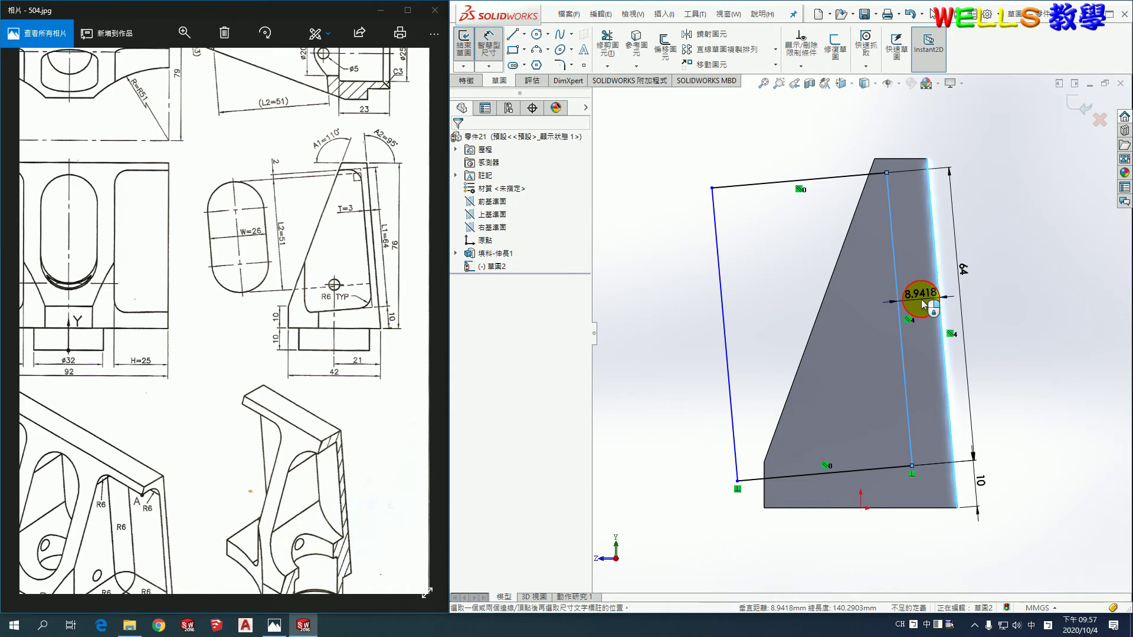
{"action": "left_click", "coordinate": [922, 304]}
{"action": "type", "text": "3"}
{"action": "key", "text": "Return"}
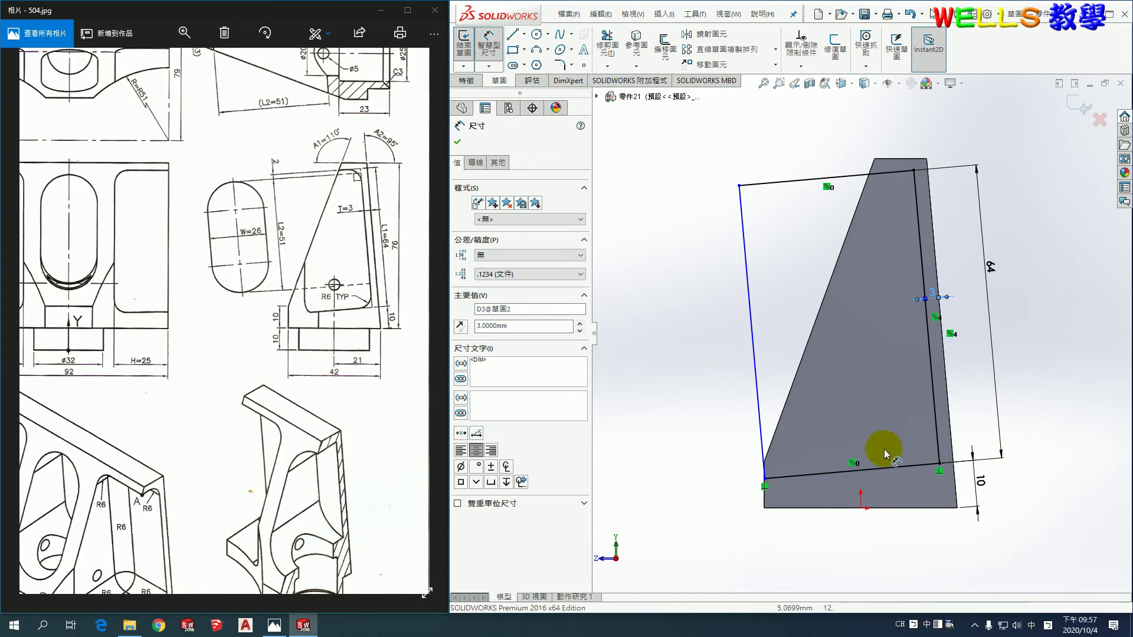
Drag the rectangle's left side further out and accept the sketch to preview the cut.
{"action": "key", "text": "Escape"}
{"action": "left_click", "coordinate": [755, 352]}
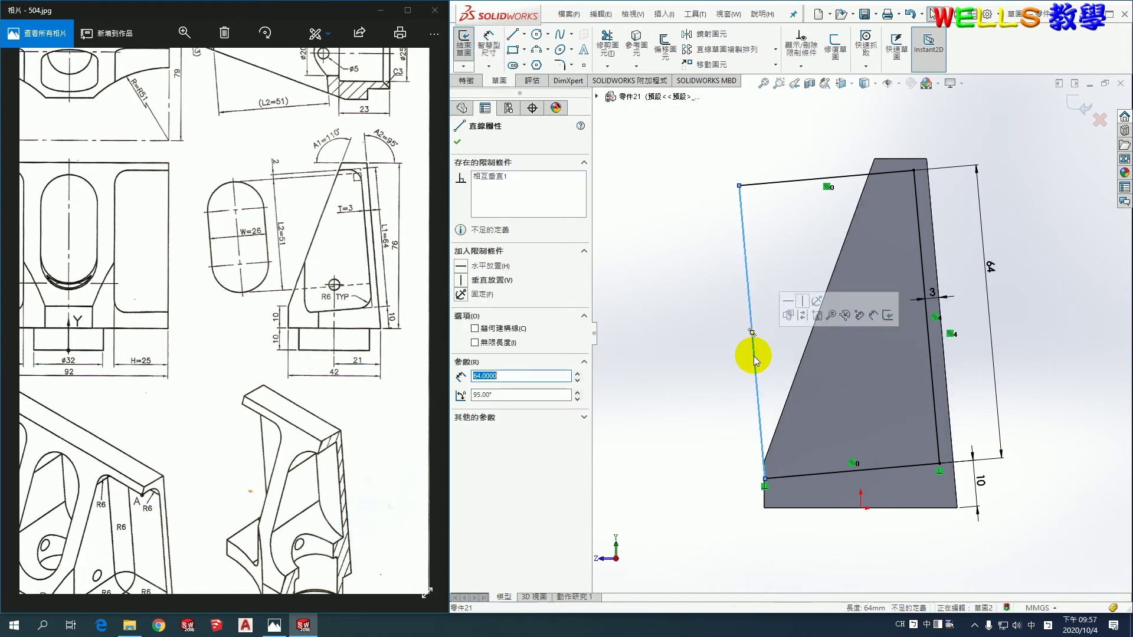
{"action": "left_click_drag", "start_coordinate": [754, 354], "coordinate": [692, 367]}
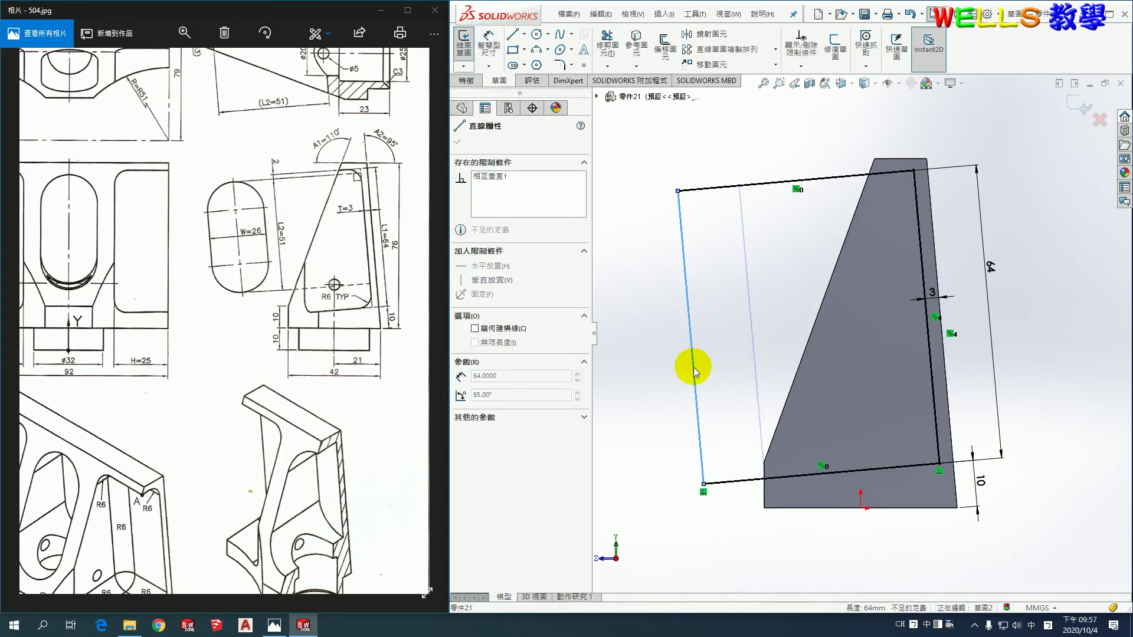
{"action": "left_click", "coordinate": [1072, 110]}
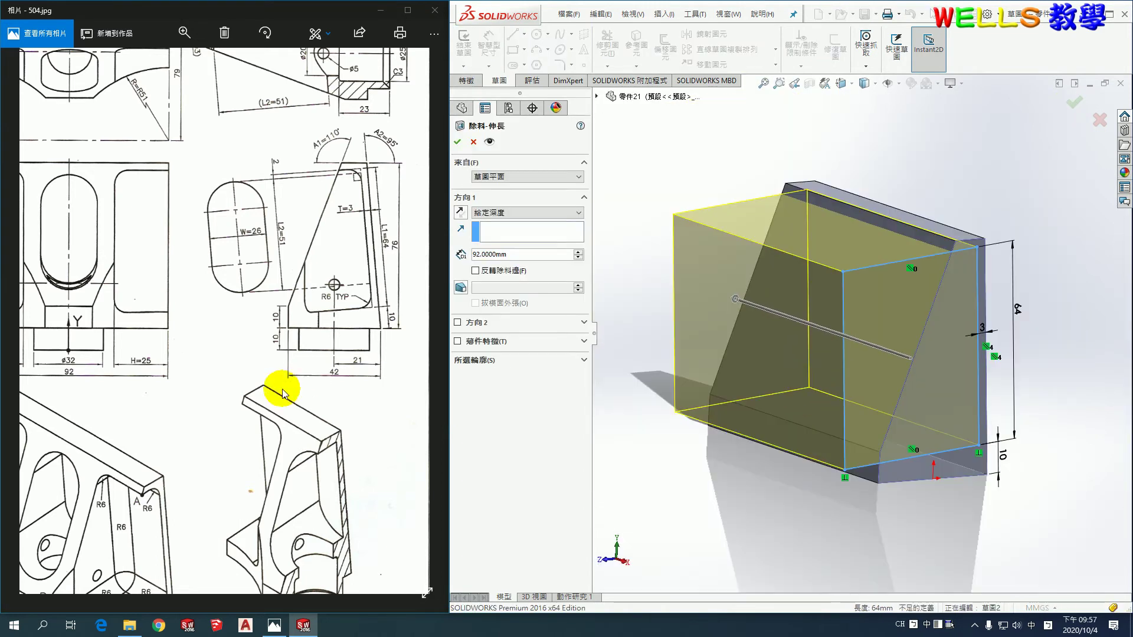
Set the cut depth to 25 mm and accept Cut-Extrude1.
{"action": "left_click_drag", "start_coordinate": [214, 345], "coordinate": [235, 346]}
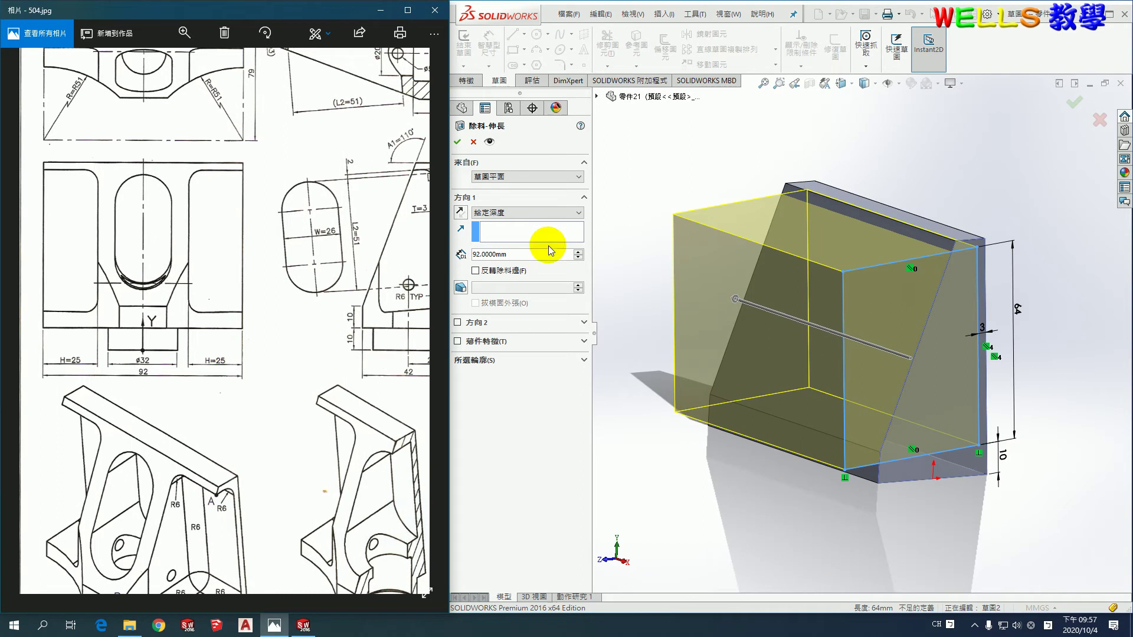
{"action": "double_click", "coordinate": [520, 254]}
{"action": "type", "text": "25"}
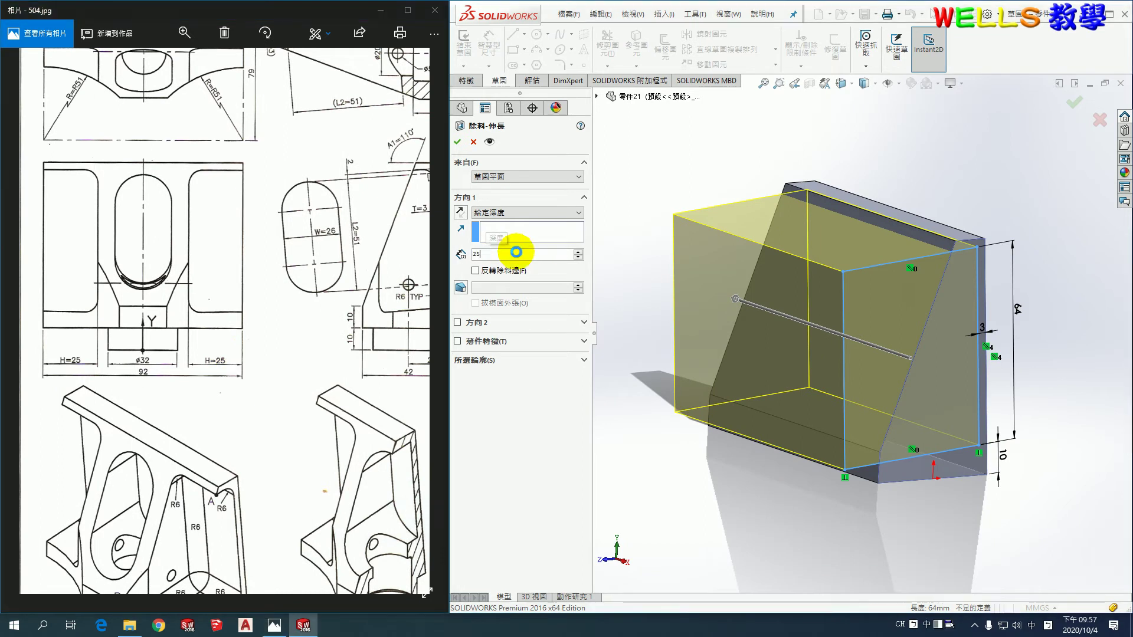
{"action": "key", "text": "Return"}
{"action": "left_click", "coordinate": [919, 153]}
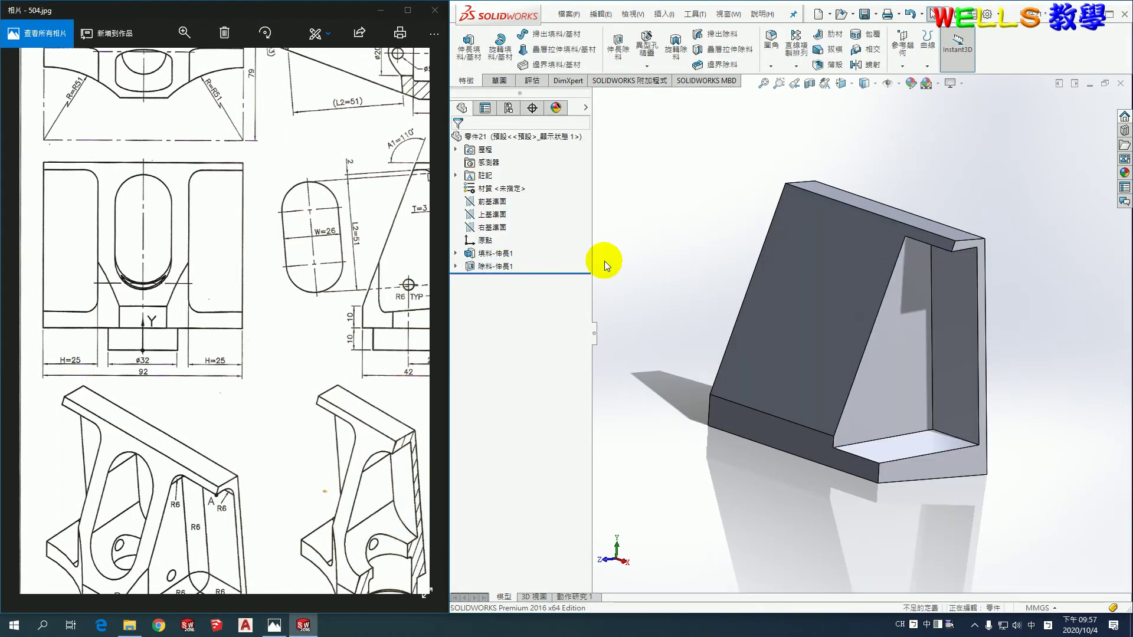
Zoom the reference drawing into the isometric view showing the R6 corners.
{"action": "left_click", "coordinate": [303, 396]}
{"action": "scroll", "coordinate": [295, 466], "scroll_direction": "down", "scroll_amount": 2}
{"action": "scroll", "coordinate": [231, 507], "scroll_direction": "up", "scroll_amount": 2, "text": "ctrl"}
{"action": "scroll", "coordinate": [246, 542], "scroll_direction": "up", "scroll_amount": 2, "text": "ctrl"}
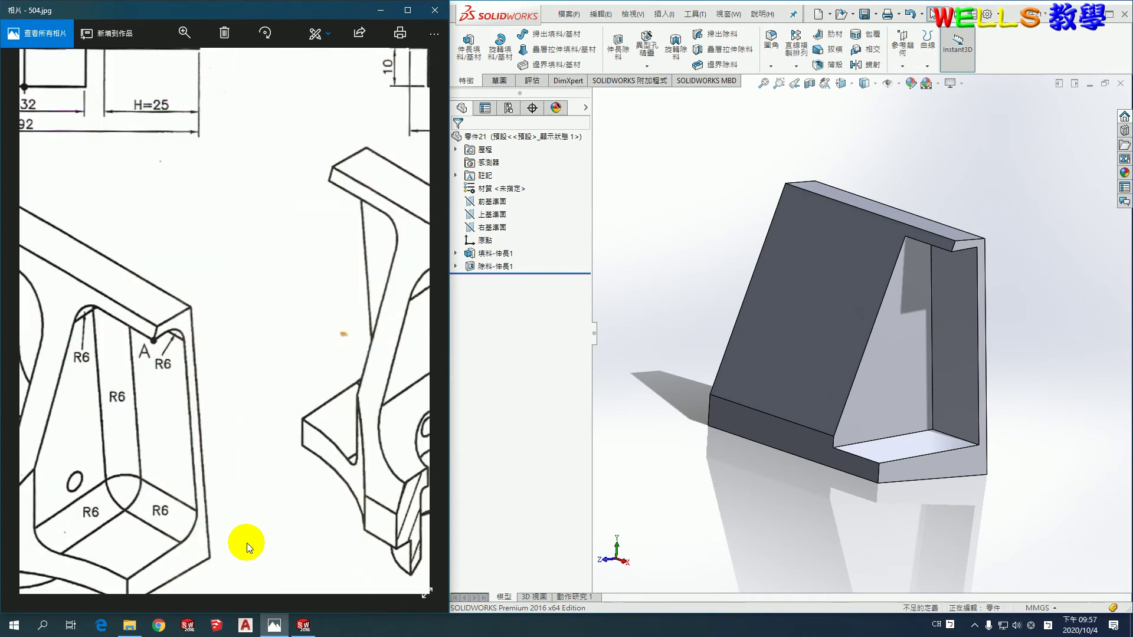
Start a 6 mm fillet on the pocket's floor back edge, corner edge and vertical inner edge.
{"action": "left_click", "coordinate": [771, 47]}
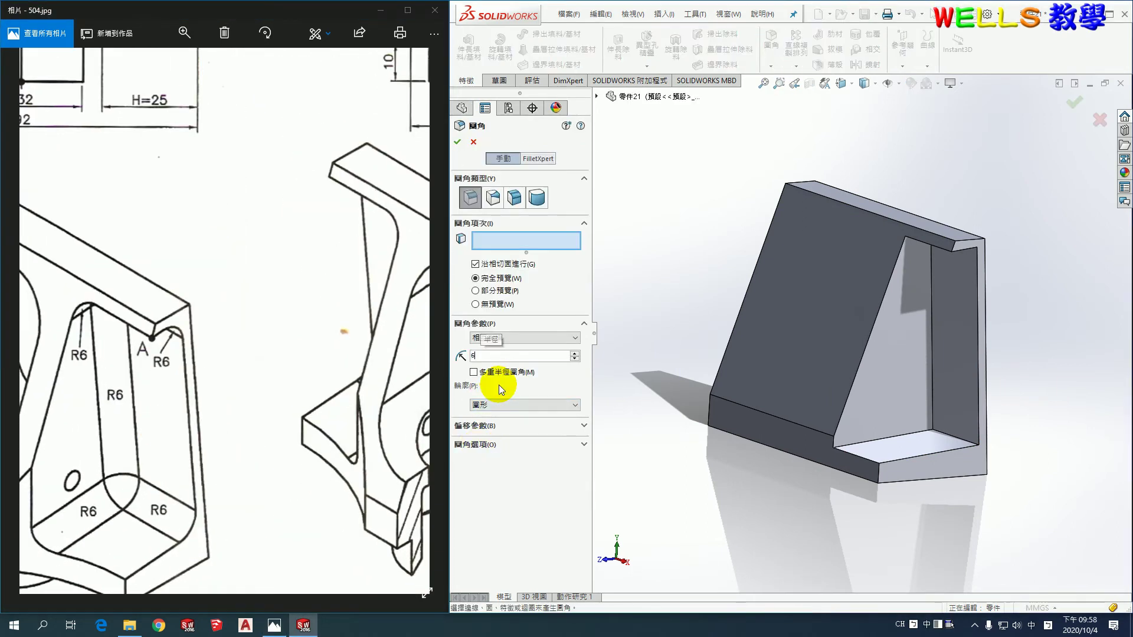
{"action": "left_click", "coordinate": [916, 434]}
{"action": "left_click", "coordinate": [955, 443]}
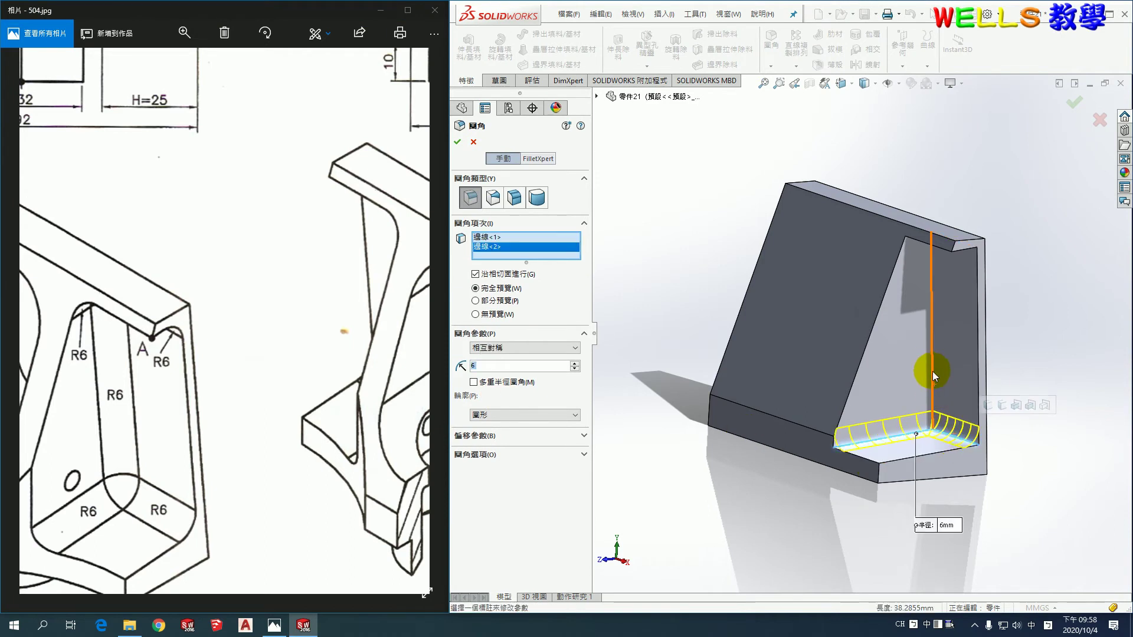
{"action": "left_click", "coordinate": [931, 367]}
{"action": "middle_click_drag", "start_coordinate": [931, 367], "coordinate": [928, 248]}
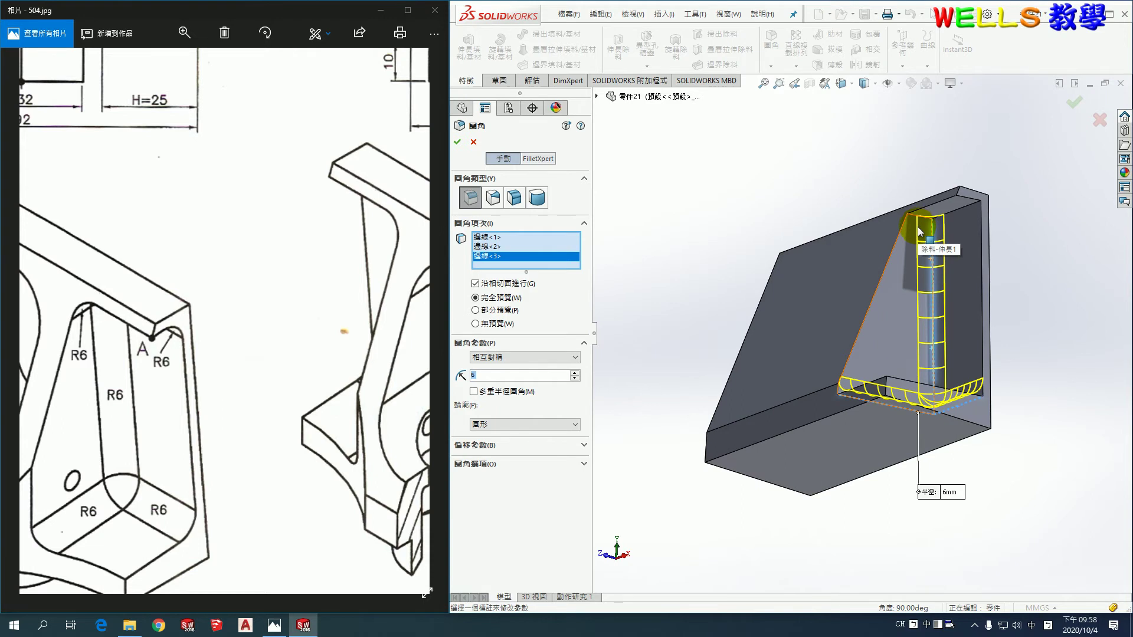
{"action": "scroll", "coordinate": [923, 227], "scroll_direction": "down", "scroll_amount": 3}
{"action": "scroll", "coordinate": [995, 253], "scroll_direction": "down", "scroll_amount": 2}
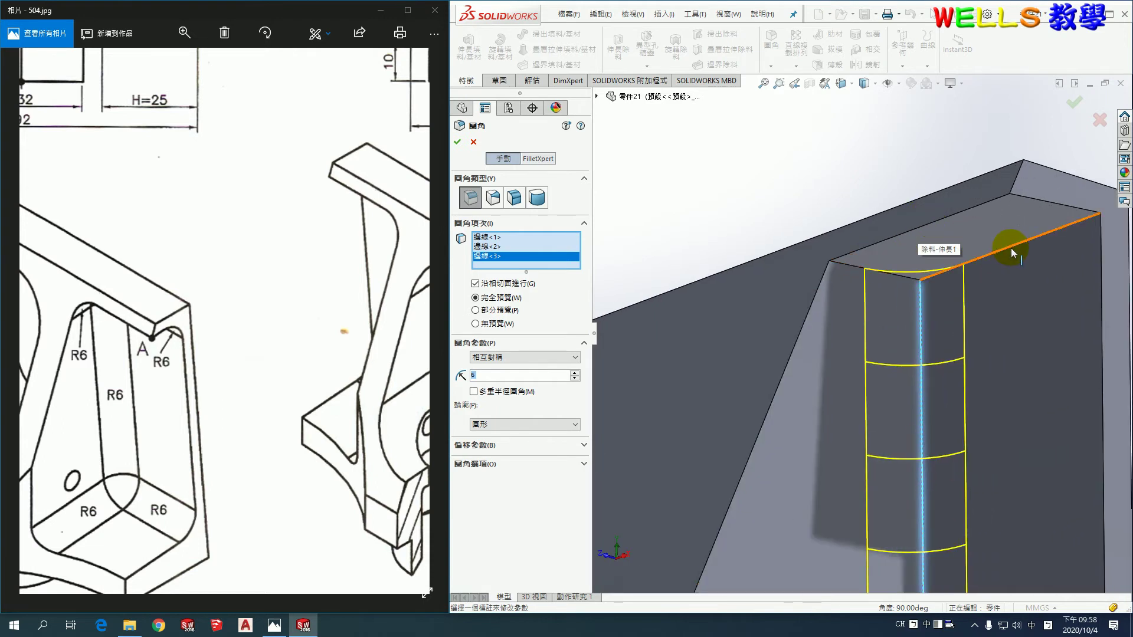
Add the pocket's long and short top edges and confirm the 6 mm fillet.
{"action": "left_click", "coordinate": [1011, 248]}
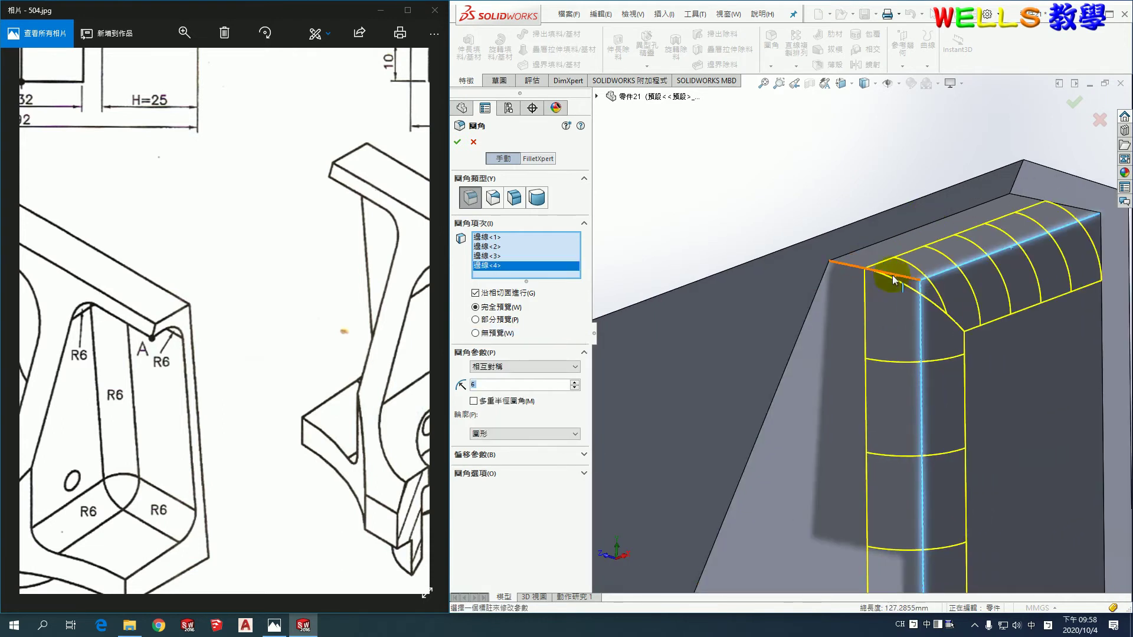
{"action": "left_click", "coordinate": [854, 270]}
{"action": "scroll", "coordinate": [853, 270], "scroll_direction": "up", "scroll_amount": 2}
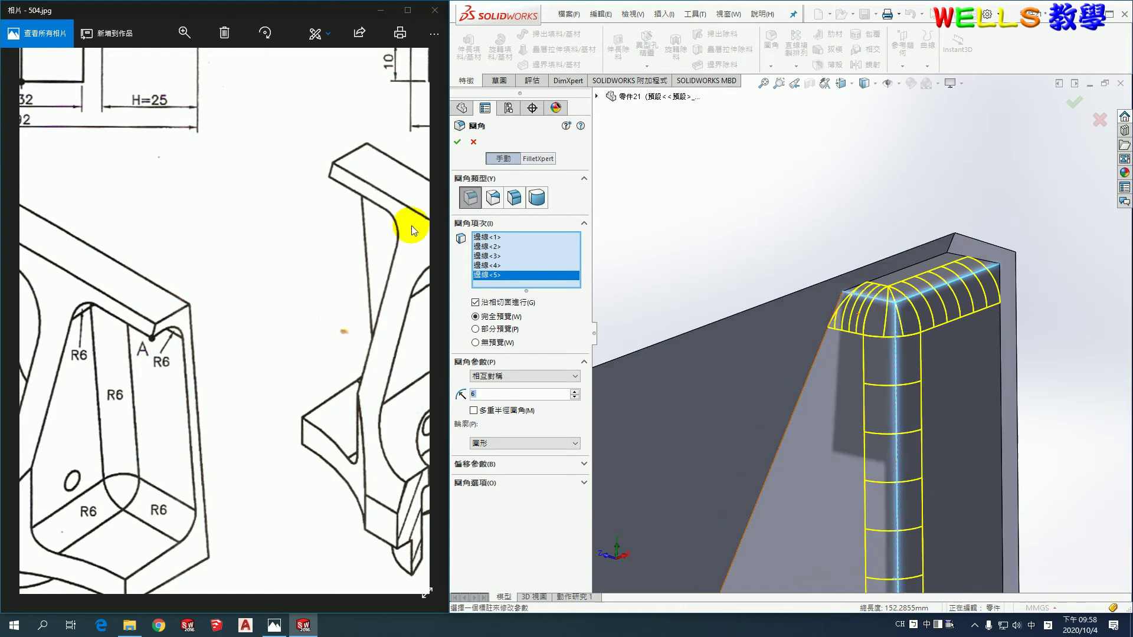
{"action": "left_click", "coordinate": [458, 143]}
{"action": "key", "text": "Return"}
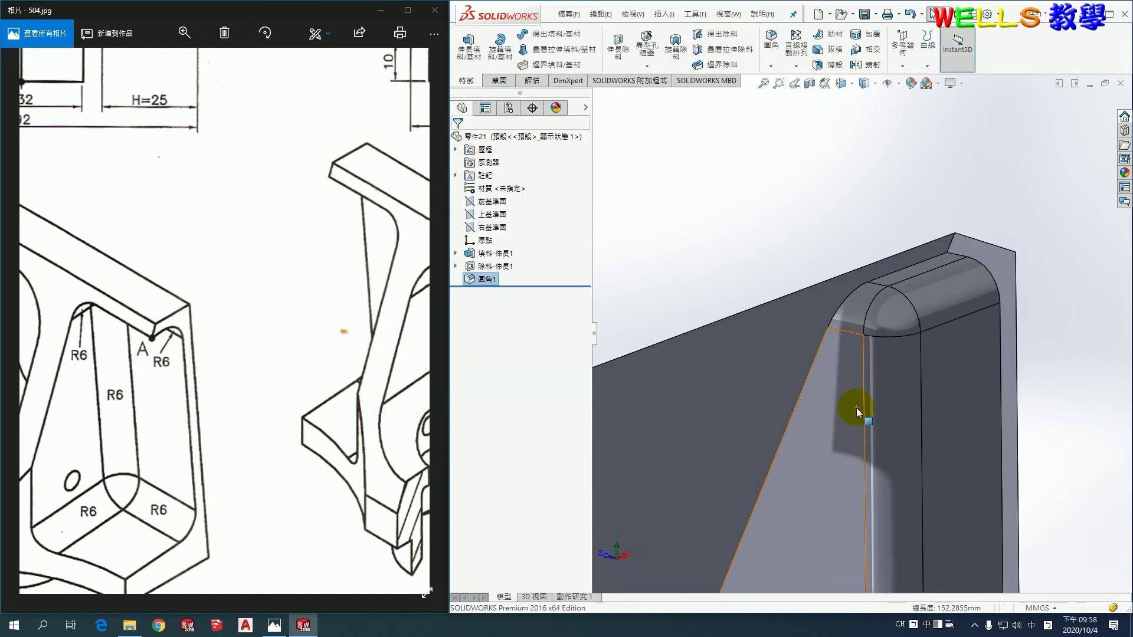
{"action": "key", "text": "f"}
{"action": "middle_click_drag", "start_coordinate": [975, 402], "coordinate": [951, 471]}
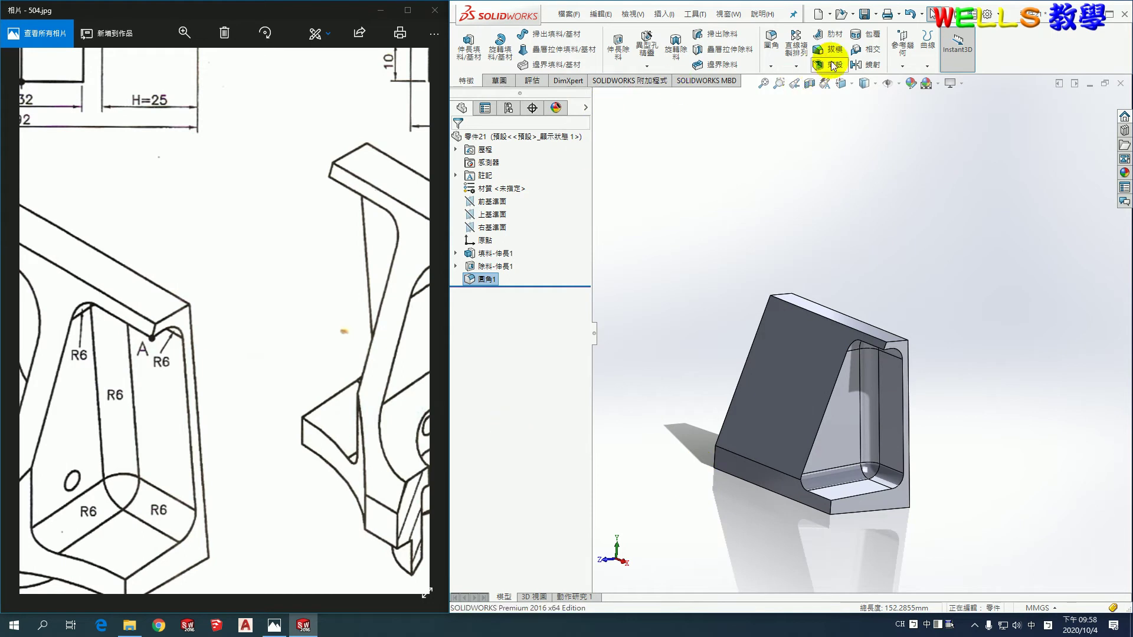
Mirror Cut-Extrude1 and Fillet1 across the Right Plane.
{"action": "left_click", "coordinate": [798, 65]}
{"action": "left_click", "coordinate": [815, 108]}
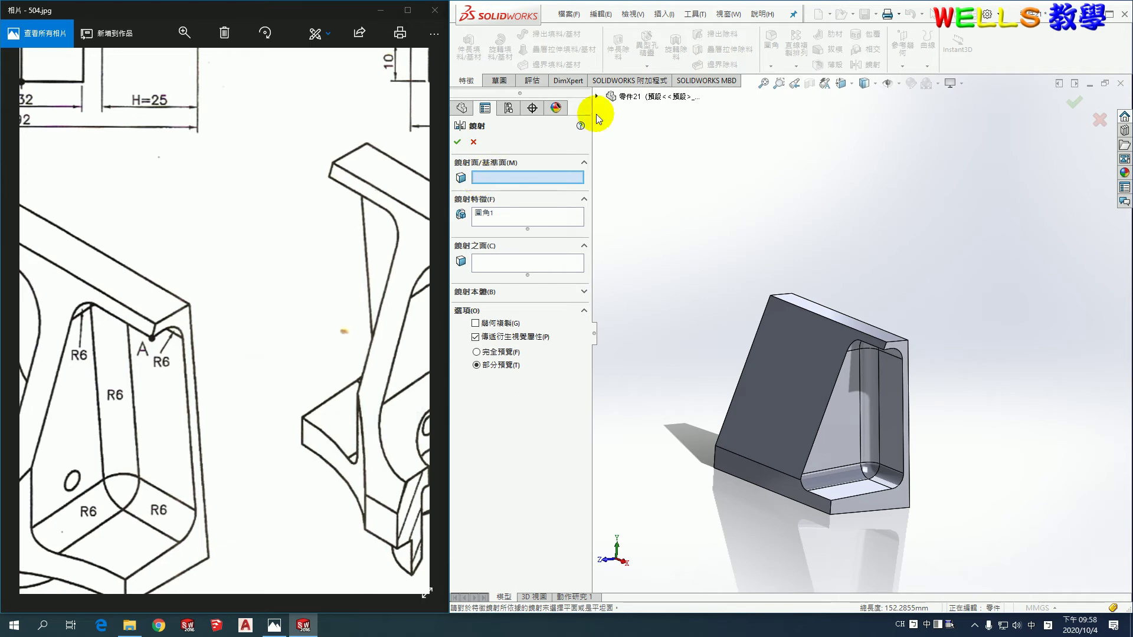
{"action": "left_click", "coordinate": [595, 96]}
{"action": "left_click", "coordinate": [649, 188]}
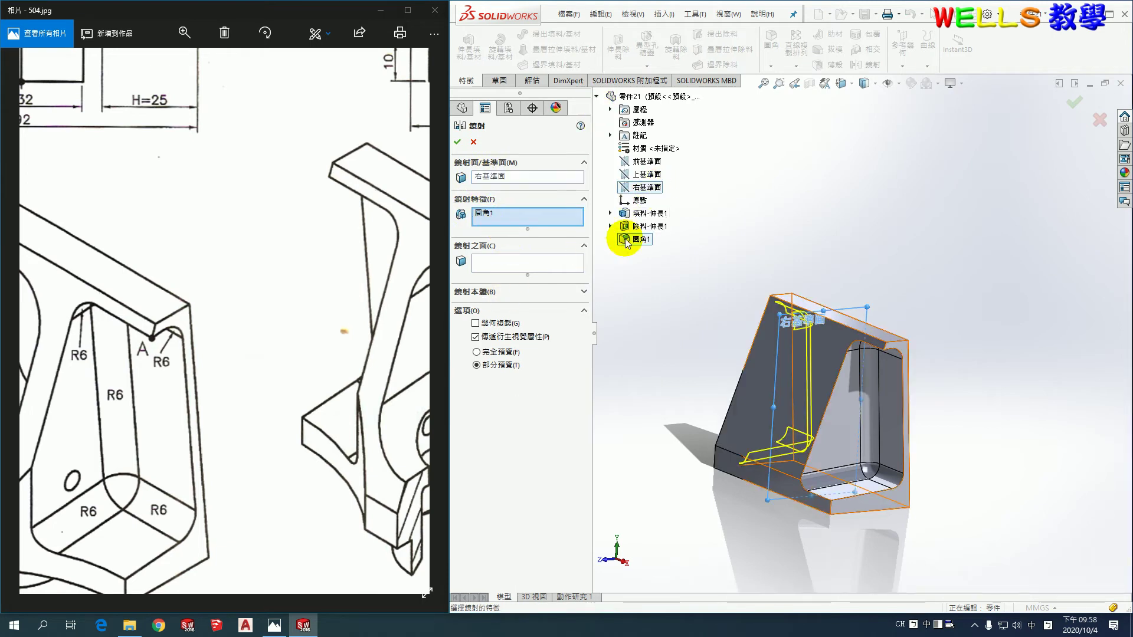
{"action": "left_click", "coordinate": [646, 227]}
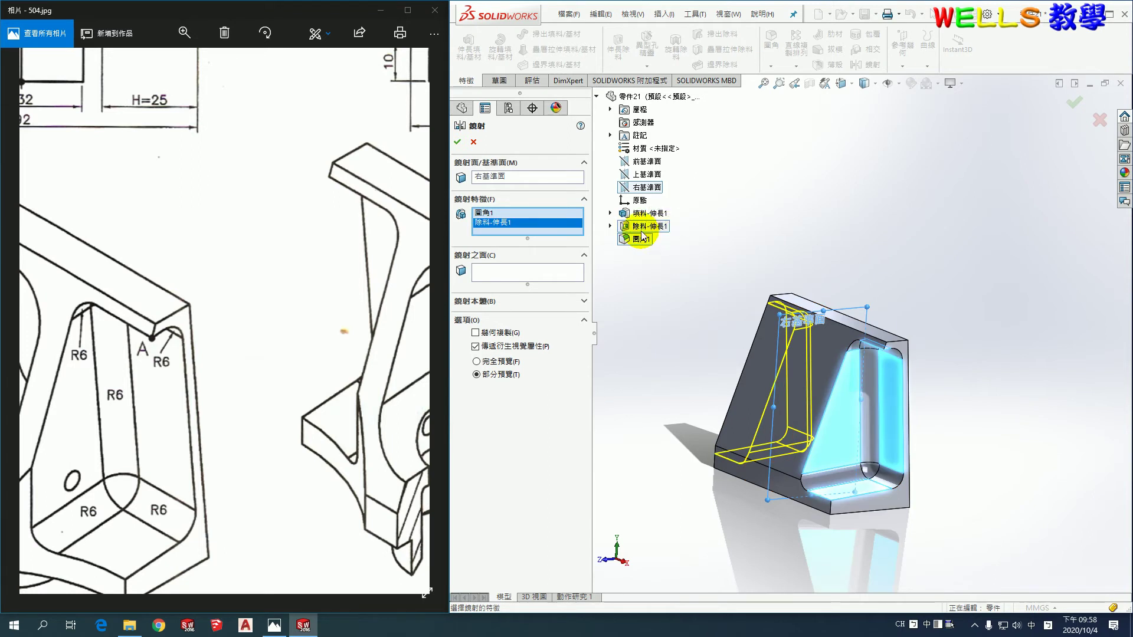
{"action": "left_click", "coordinate": [458, 144]}
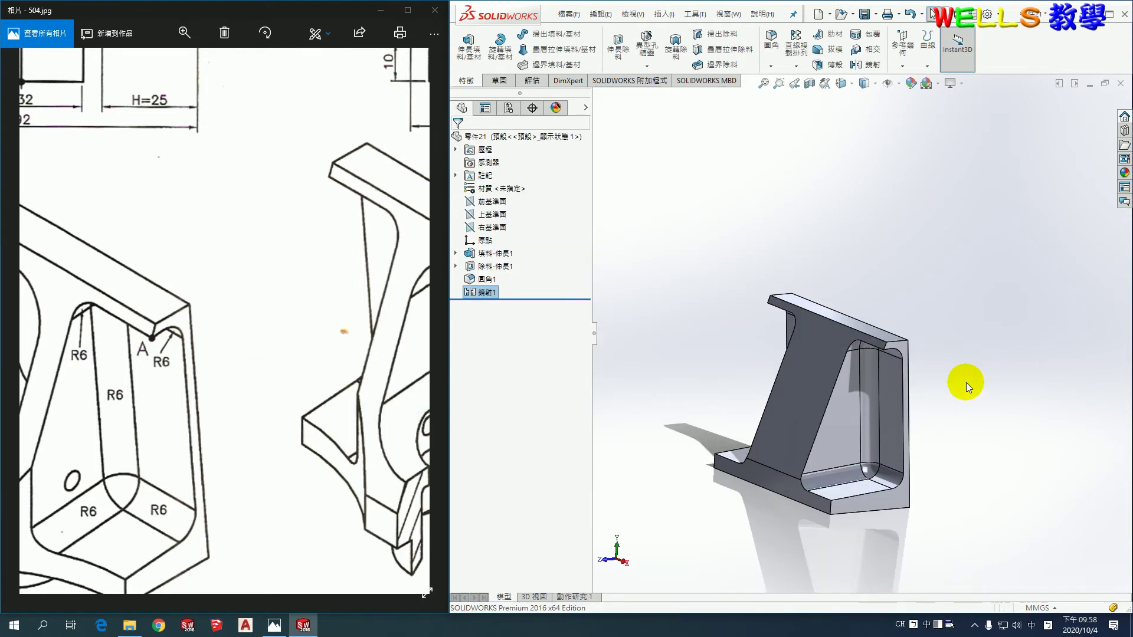
{"action": "middle_click_drag", "start_coordinate": [972, 415], "coordinate": [1001, 416]}
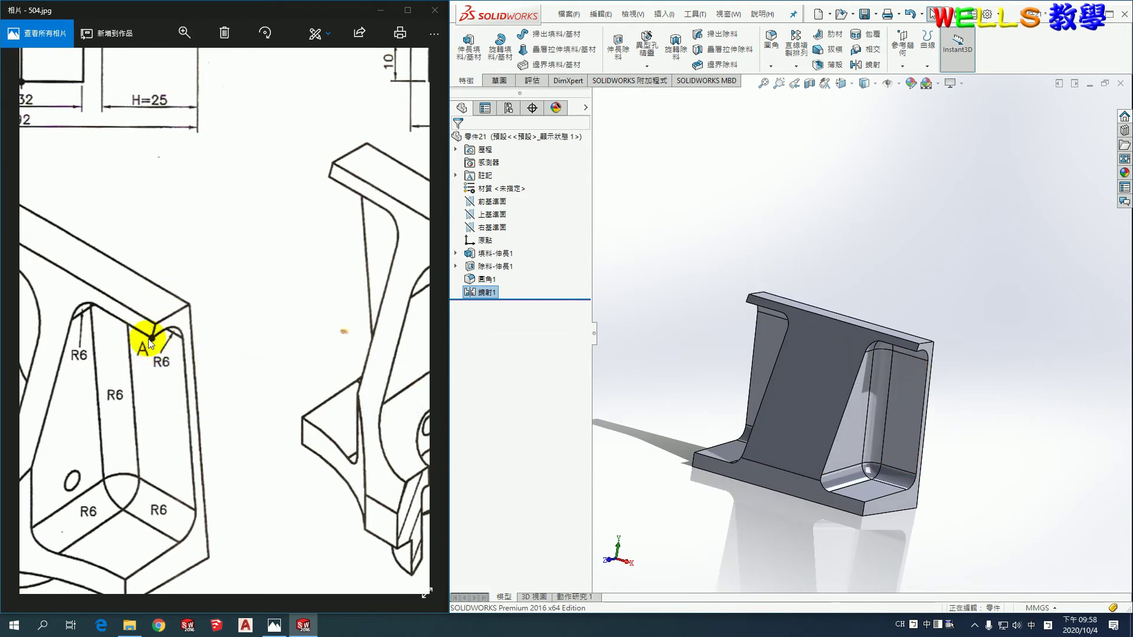
Review the drawing's W=26 slot, H=25 and L2=51 dimensions, then start a new Extruded Boss/Base.
{"action": "left_click_drag", "start_coordinate": [151, 342], "coordinate": [392, 273]}
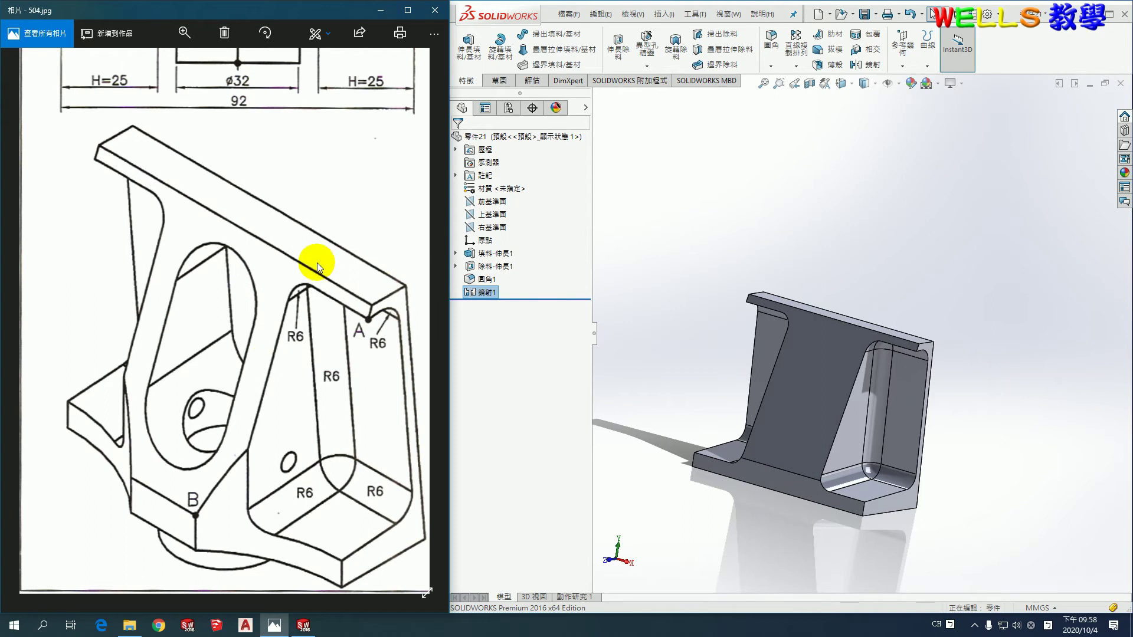
{"action": "left_click_drag", "start_coordinate": [317, 263], "coordinate": [152, 270]}
{"action": "mouse_move", "coordinate": [252, 263]}
{"action": "left_mouse_down"}
{"action": "mouse_move", "coordinate": [159, 245]}
{"action": "mouse_move", "coordinate": [227, 328]}
{"action": "left_mouse_up"}
{"action": "left_click_drag", "start_coordinate": [270, 243], "coordinate": [251, 380]}
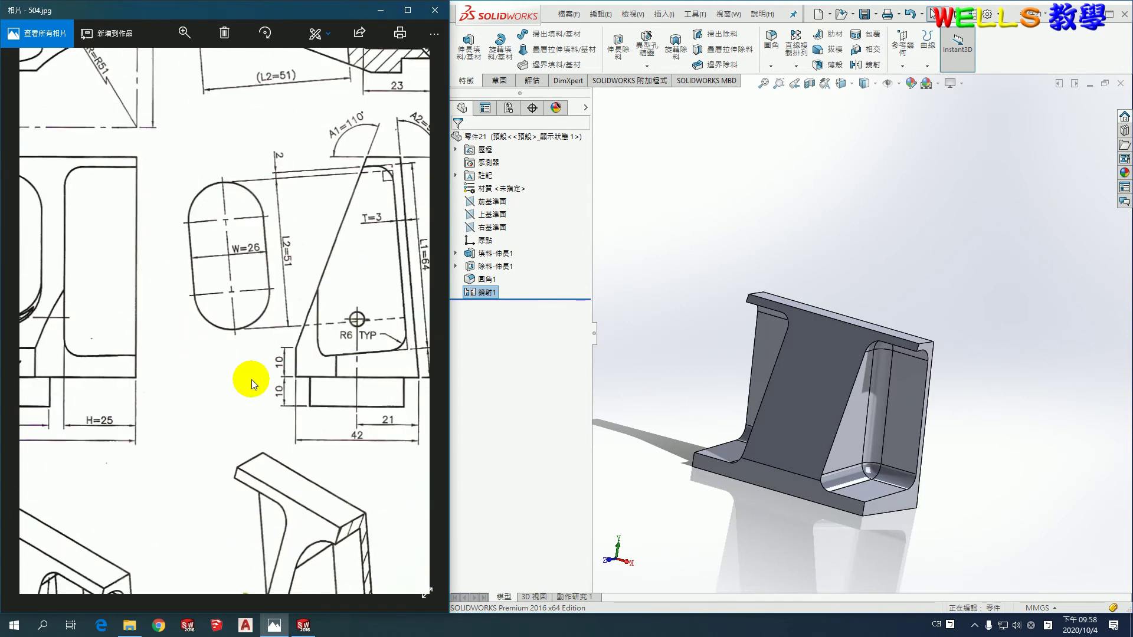
{"action": "left_click", "coordinate": [667, 111]}
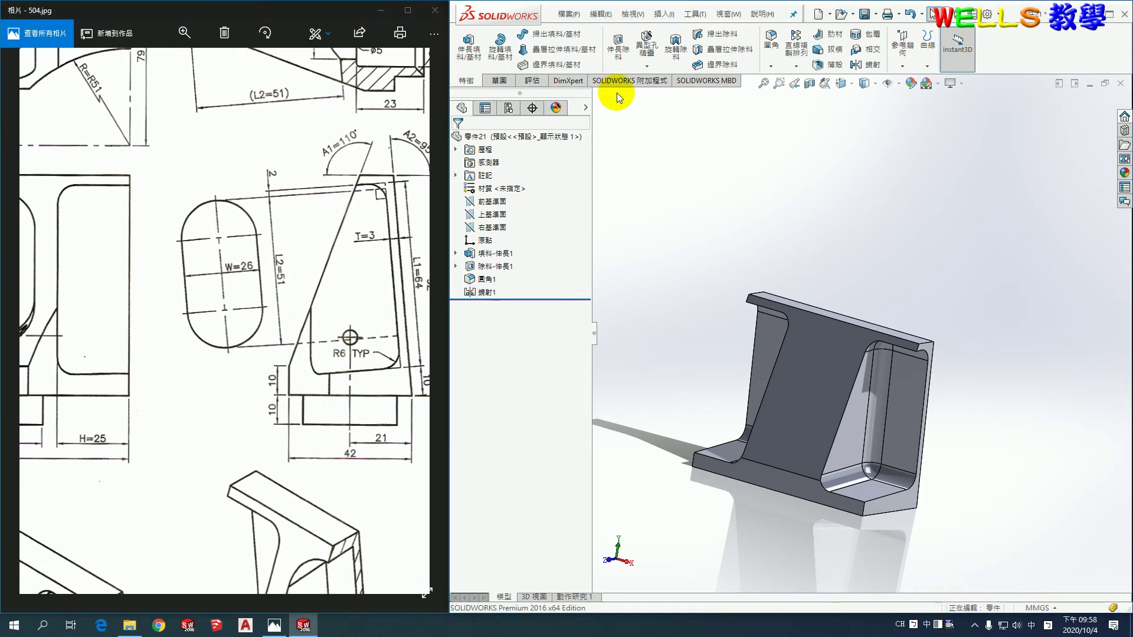
{"action": "left_click", "coordinate": [618, 47]}
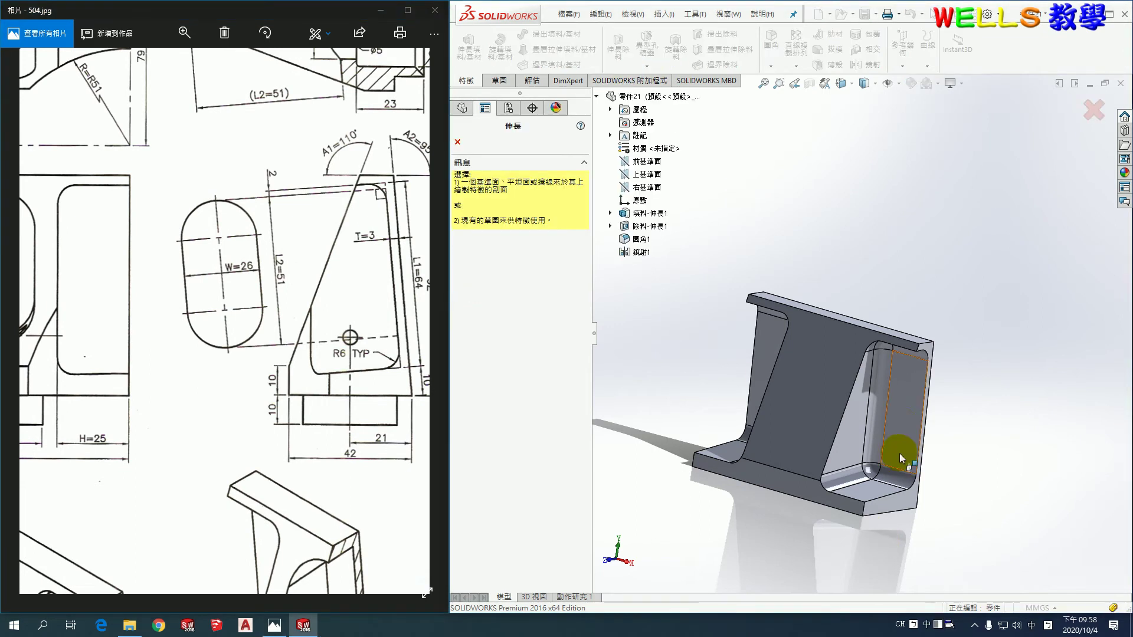
Sketch a vertical construction centreline and a straight slot on the slanted wall face.
{"action": "left_click", "coordinate": [901, 425]}
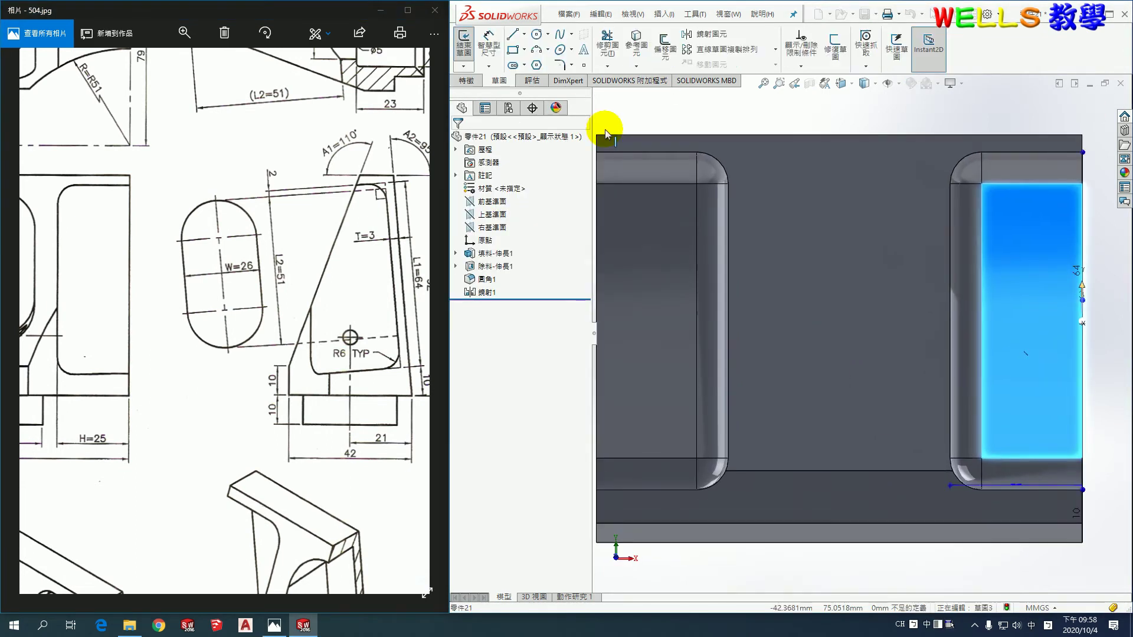
{"action": "left_click", "coordinate": [513, 37]}
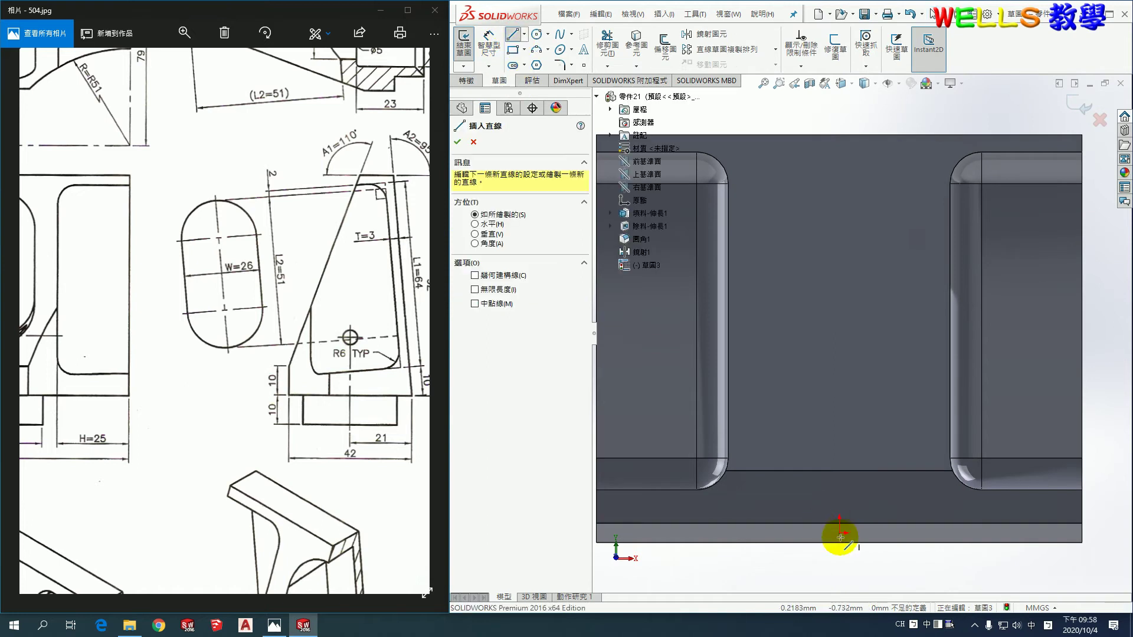
{"action": "left_click", "coordinate": [839, 534]}
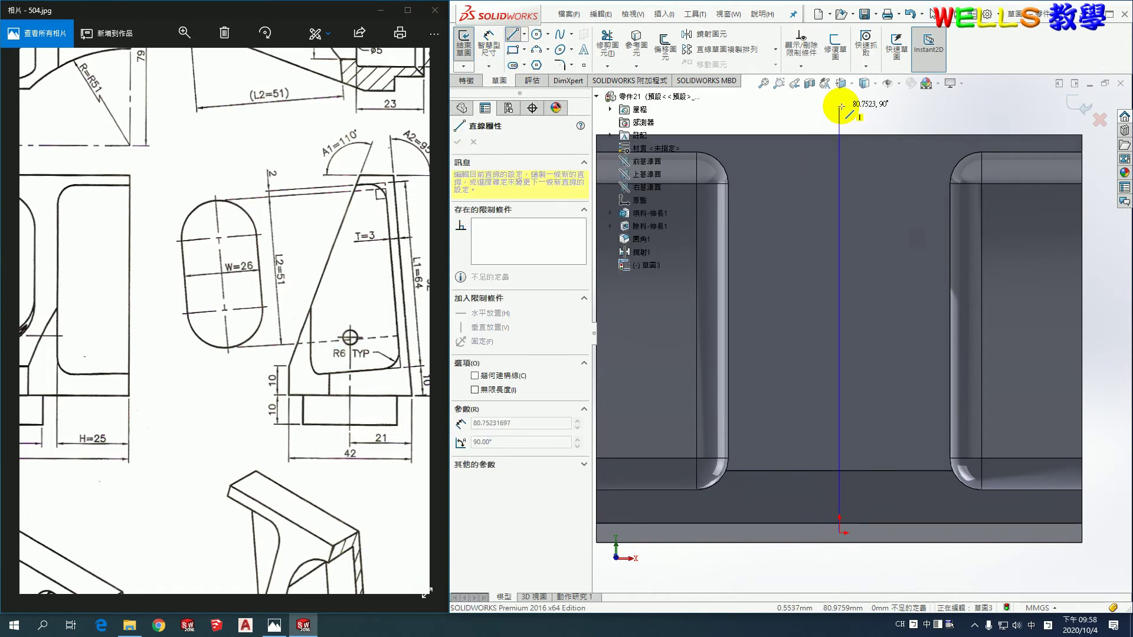
{"action": "left_click", "coordinate": [842, 105]}
{"action": "right_click", "coordinate": [842, 104]}
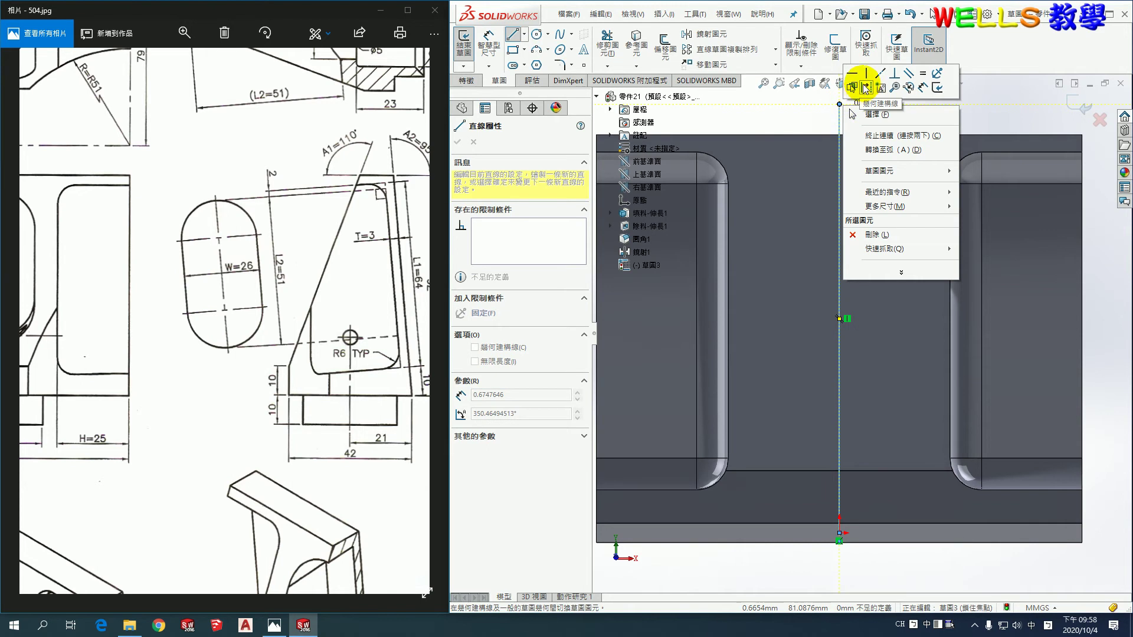
{"action": "left_click", "coordinate": [861, 84]}
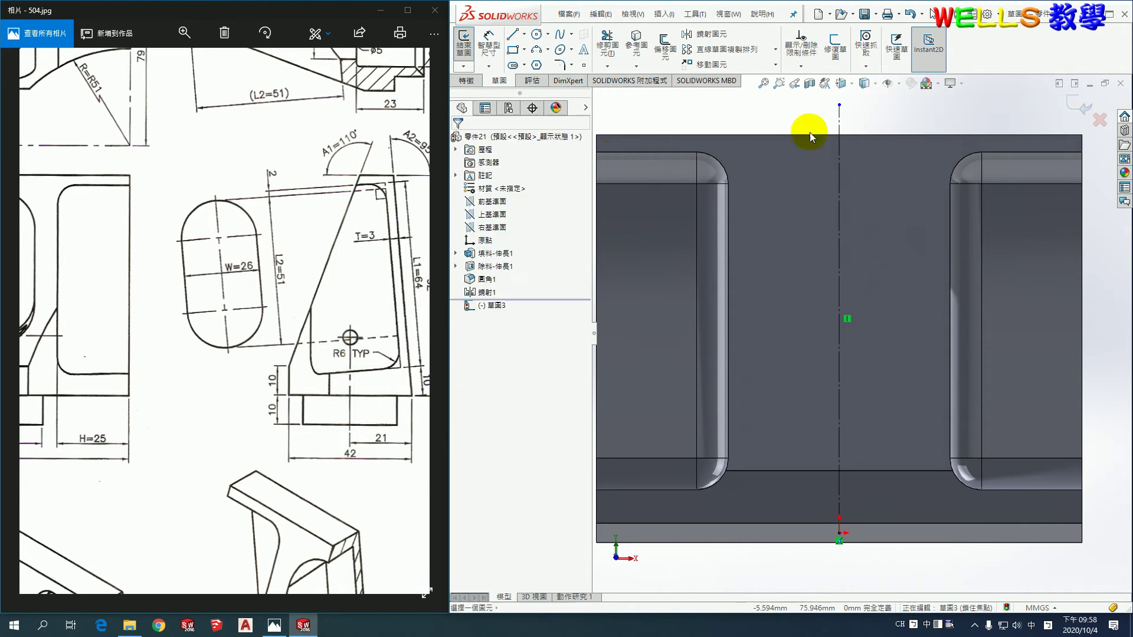
{"action": "left_click", "coordinate": [513, 66]}
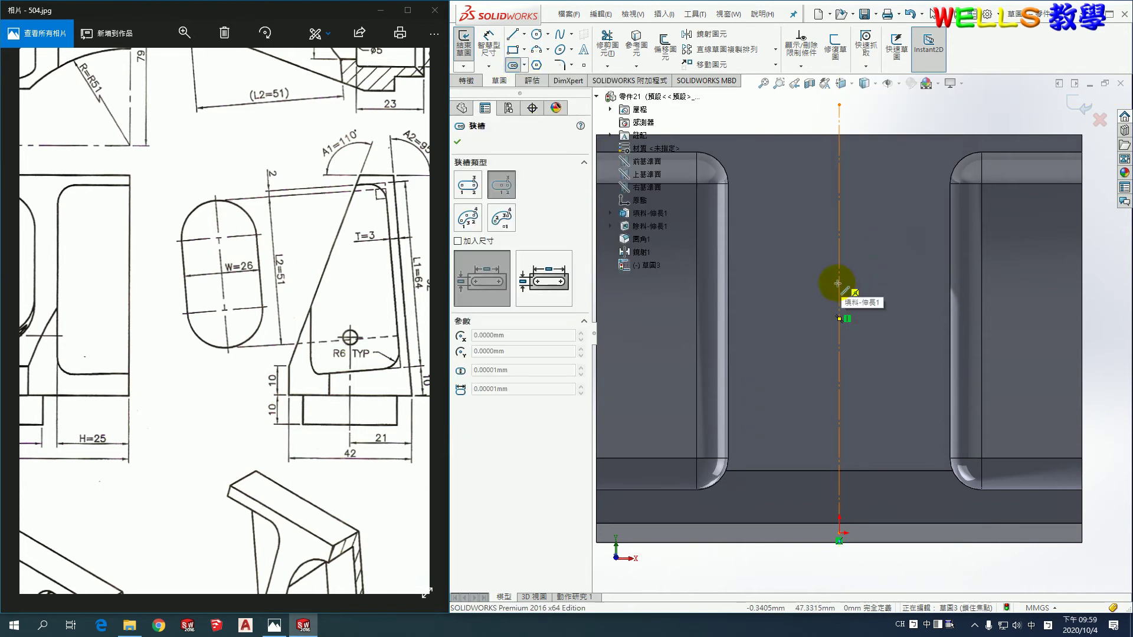
{"action": "left_click", "coordinate": [838, 283]}
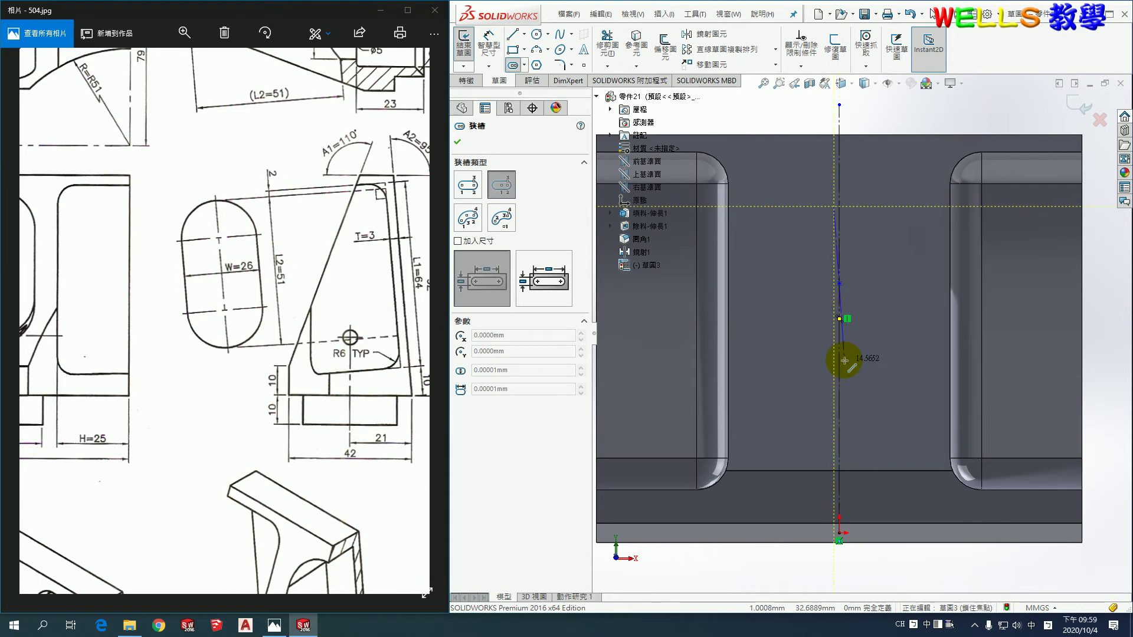
{"action": "left_click", "coordinate": [840, 353]}
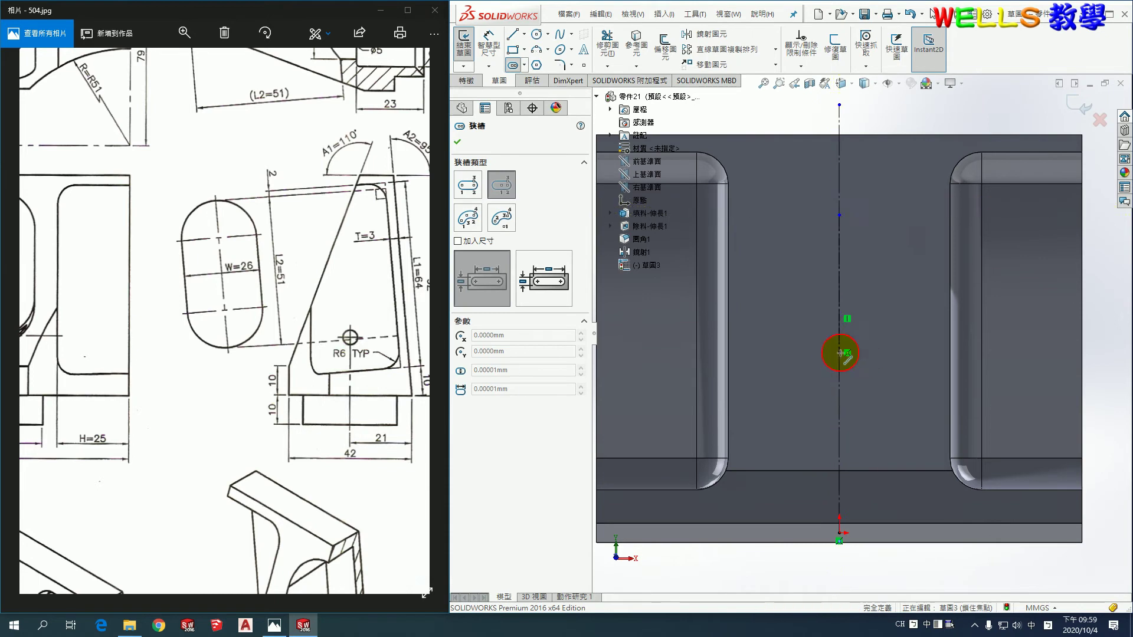
{"action": "left_click", "coordinate": [885, 366]}
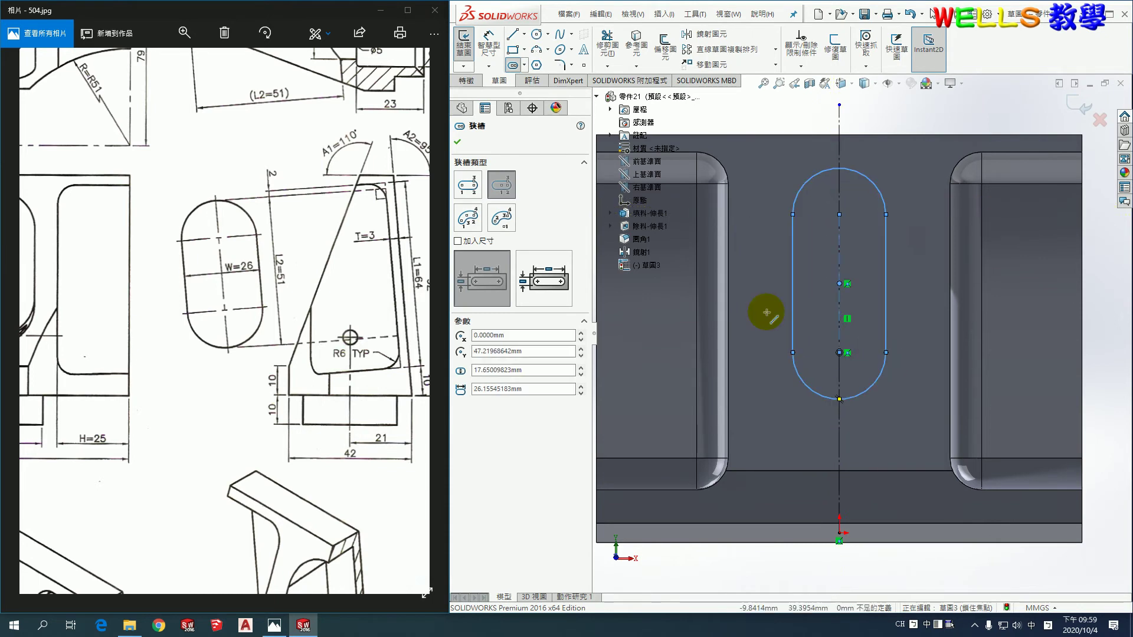
Dimension the slot width as 26 mm.
{"action": "left_click", "coordinate": [487, 50]}
{"action": "left_click", "coordinate": [792, 265]}
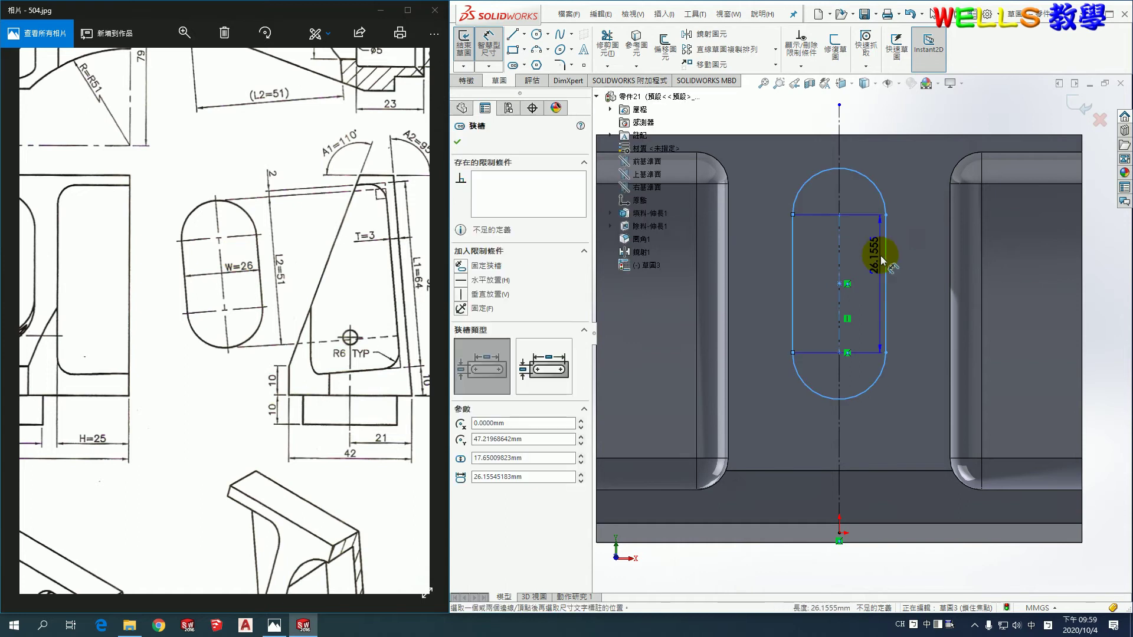
{"action": "left_click", "coordinate": [886, 262]}
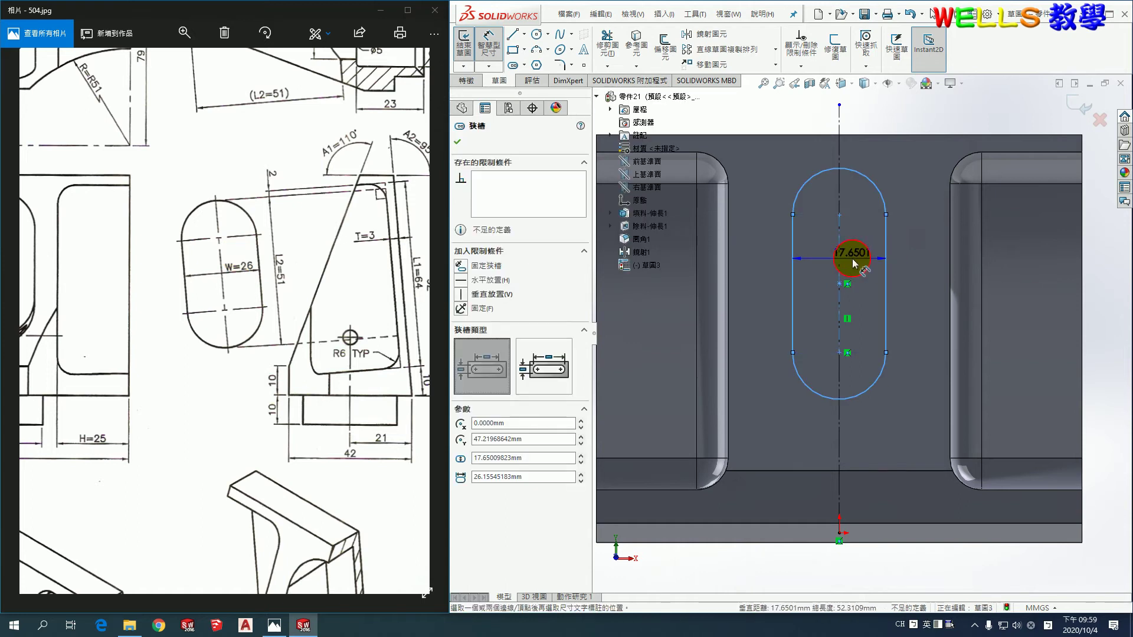
{"action": "left_click", "coordinate": [852, 258]}
{"action": "type", "text": "26"}
{"action": "key", "text": "Return"}
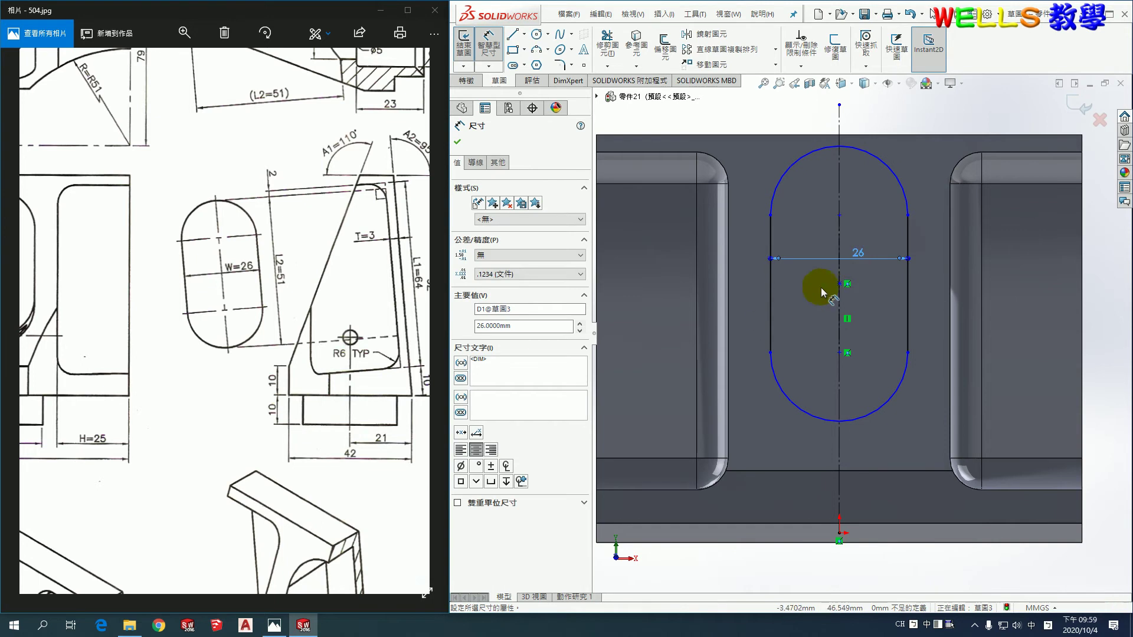
{"action": "scroll", "coordinate": [230, 248], "scroll_direction": "down", "scroll_amount": 1}
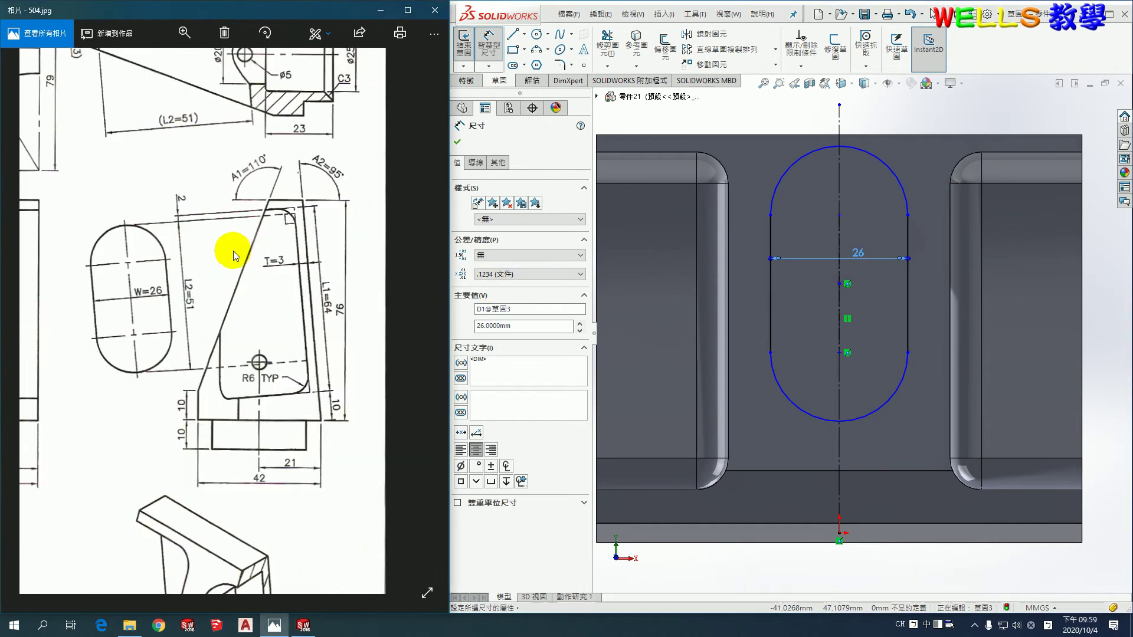
{"action": "scroll", "coordinate": [263, 216], "scroll_direction": "up", "scroll_amount": 1}
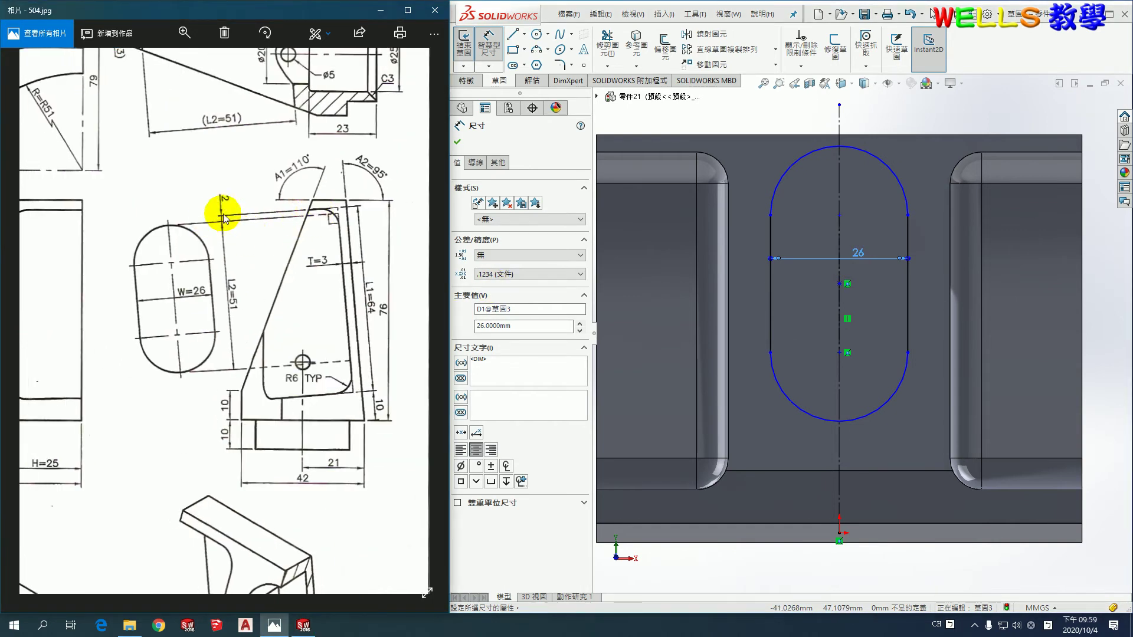
{"action": "scroll", "coordinate": [961, 199], "scroll_direction": "up", "scroll_amount": 1}
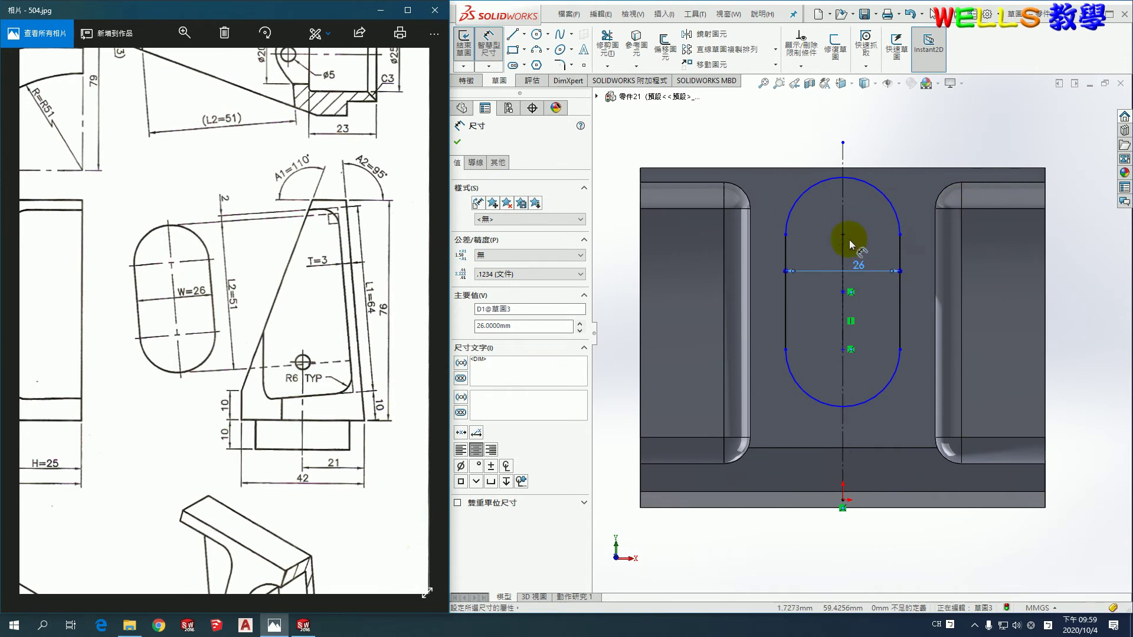
Drag the slot's upper arc centre onto the centreline.
{"action": "left_click", "coordinate": [882, 196]}
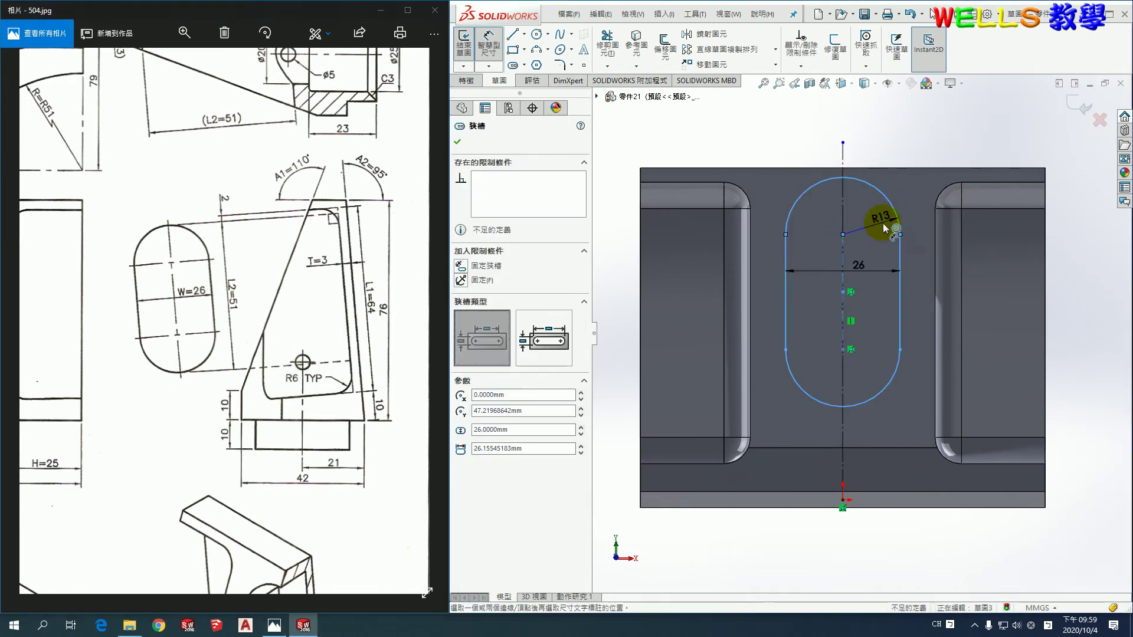
{"action": "key", "text": "Escape"}
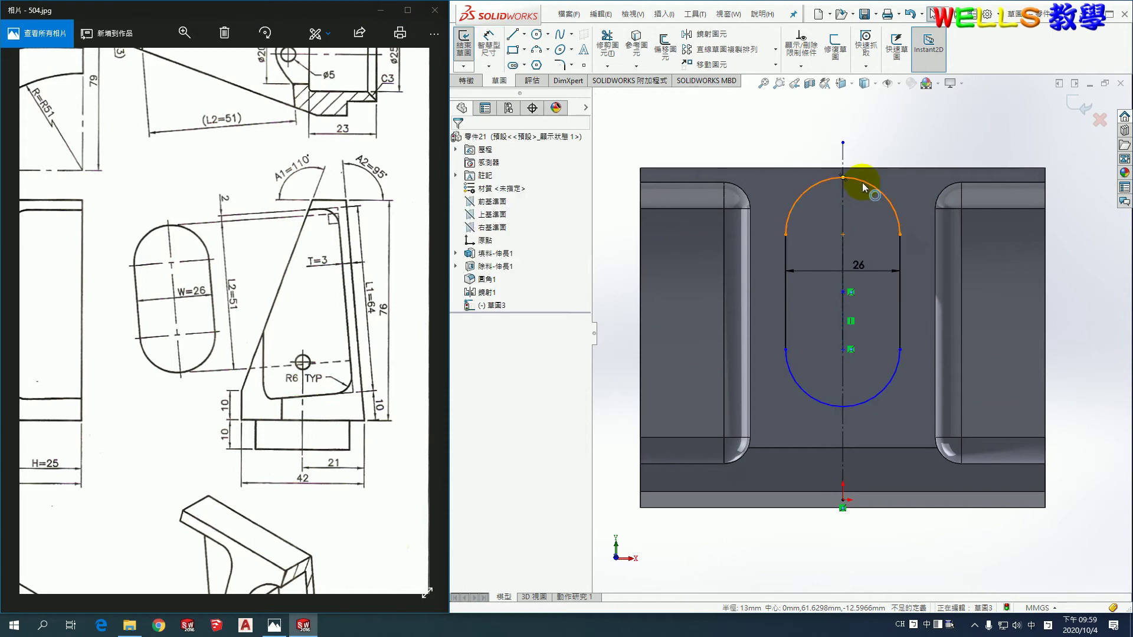
{"action": "left_click", "coordinate": [856, 235]}
{"action": "left_click", "coordinate": [843, 235]}
{"action": "left_click_drag", "start_coordinate": [843, 235], "coordinate": [843, 286]}
{"action": "left_click", "coordinate": [489, 46]}
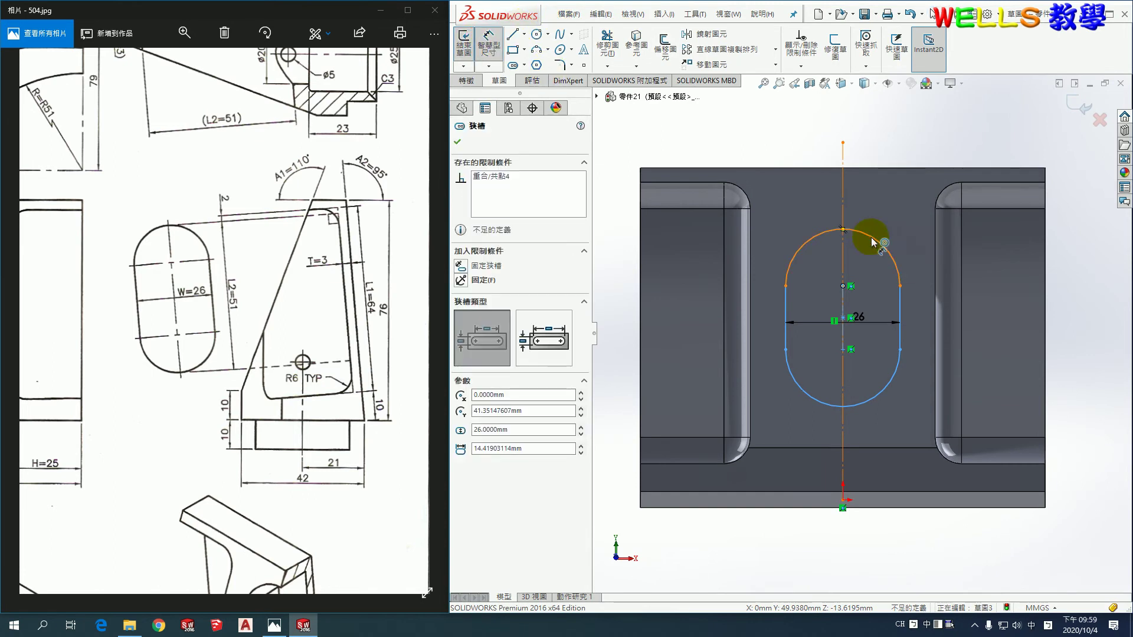
{"action": "key", "text": "Escape"}
Reposition the upper arc and delete the unwanted 23.6087 dimension.
{"action": "left_click", "coordinate": [985, 188]}
{"action": "left_click", "coordinate": [907, 189]}
{"action": "key", "text": "Return"}
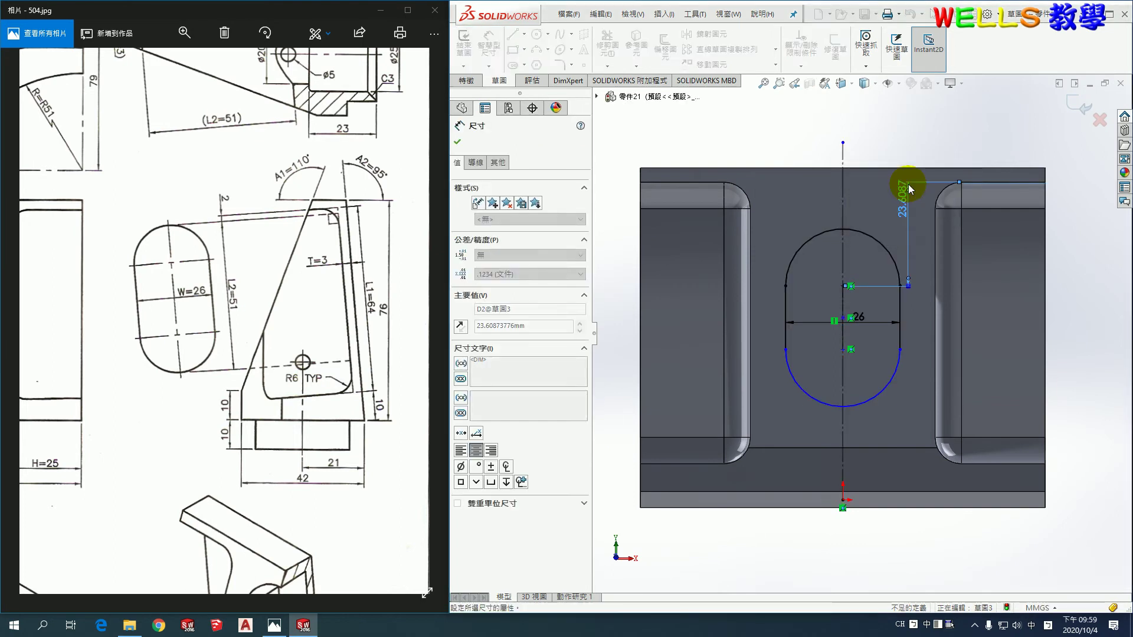
{"action": "key", "text": "Escape"}
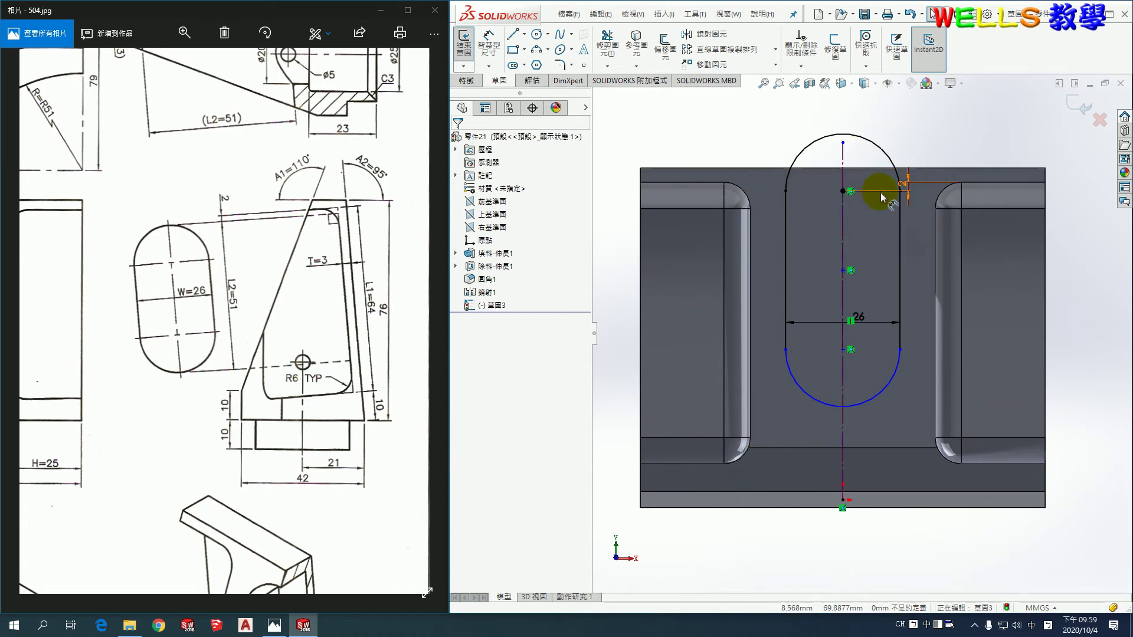
{"action": "left_click_drag", "start_coordinate": [880, 193], "coordinate": [905, 241]}
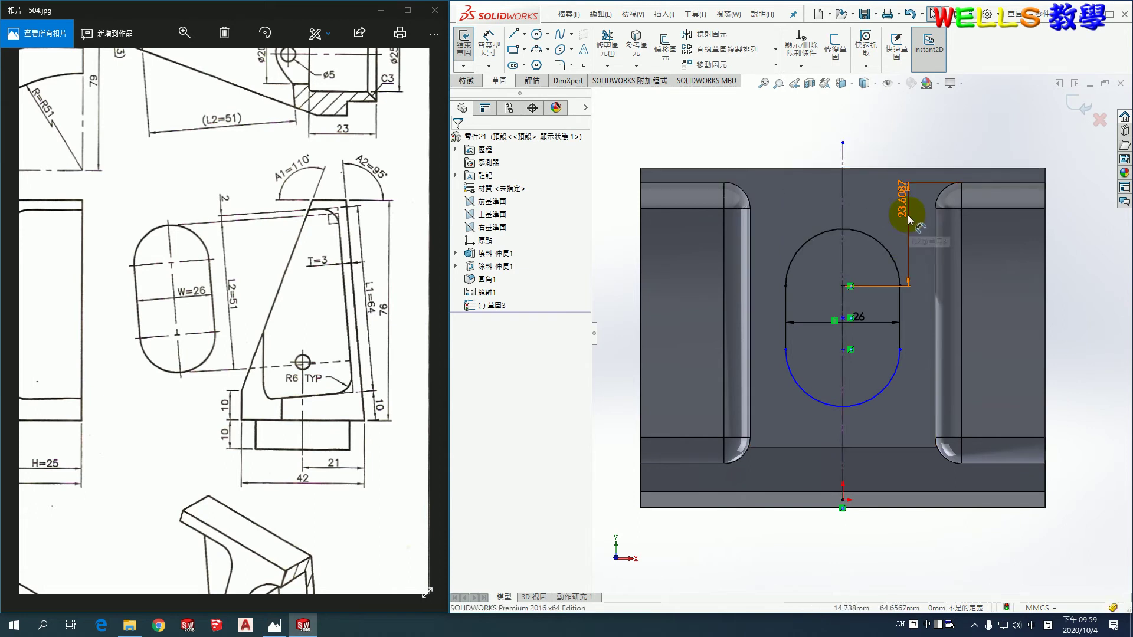
{"action": "left_click", "coordinate": [895, 214]}
{"action": "key", "text": "Delete"}
Dimension the slot's upper arc 2 mm below the part's top edge.
{"action": "left_click", "coordinate": [487, 38]}
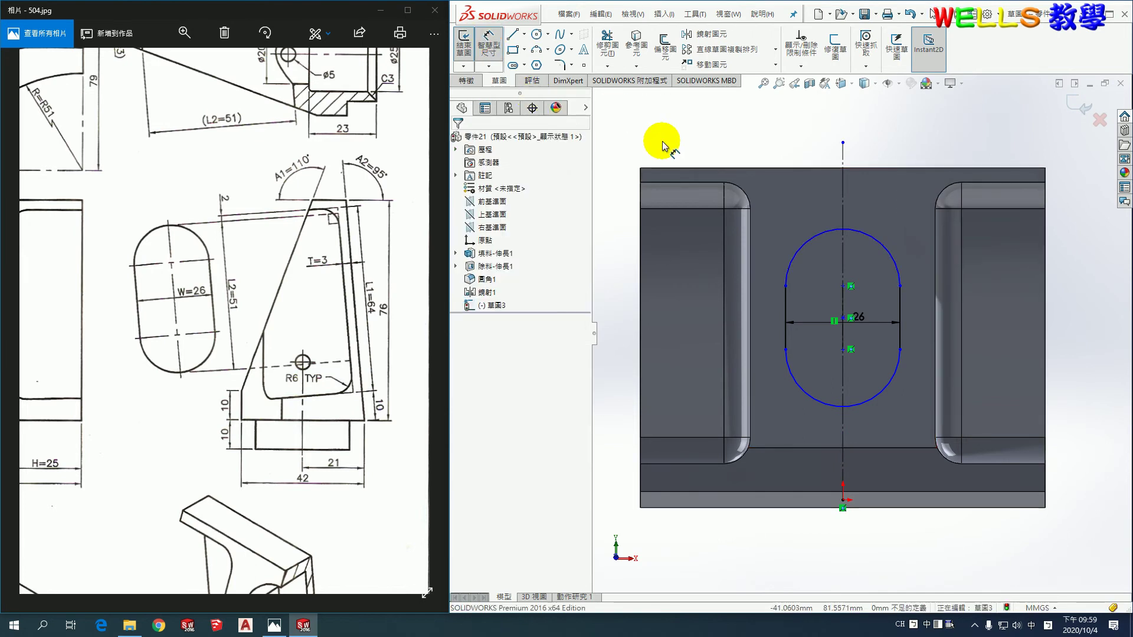
{"action": "left_click", "coordinate": [858, 231]}
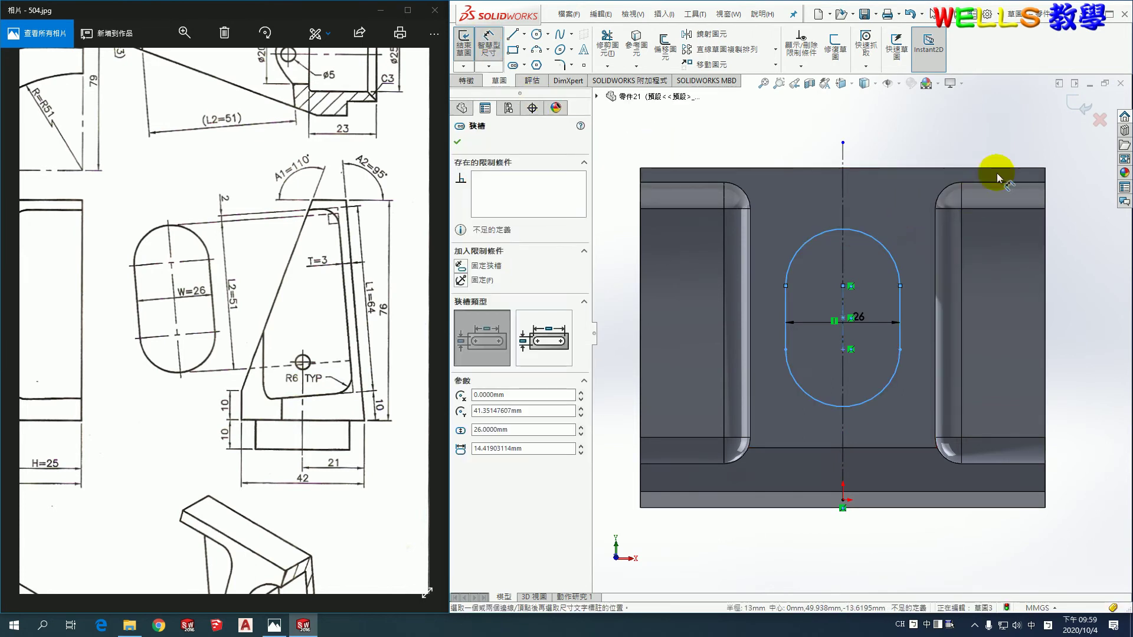
{"action": "left_click", "coordinate": [990, 183]}
{"action": "left_click", "coordinate": [907, 202]}
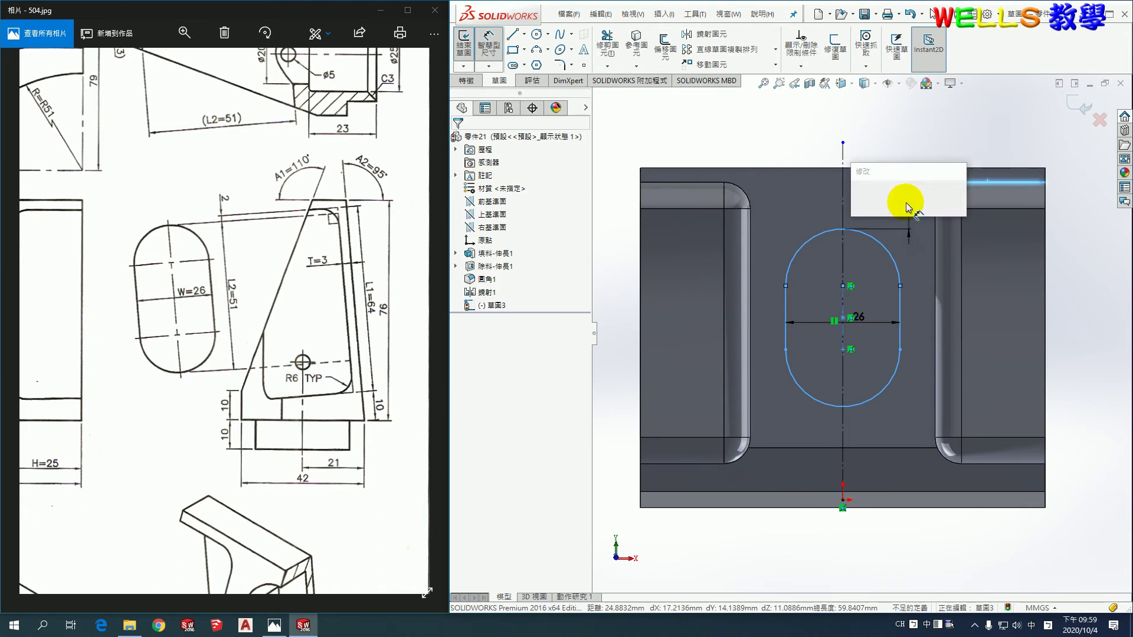
{"action": "type", "text": "2"}
{"action": "key", "text": "Return"}
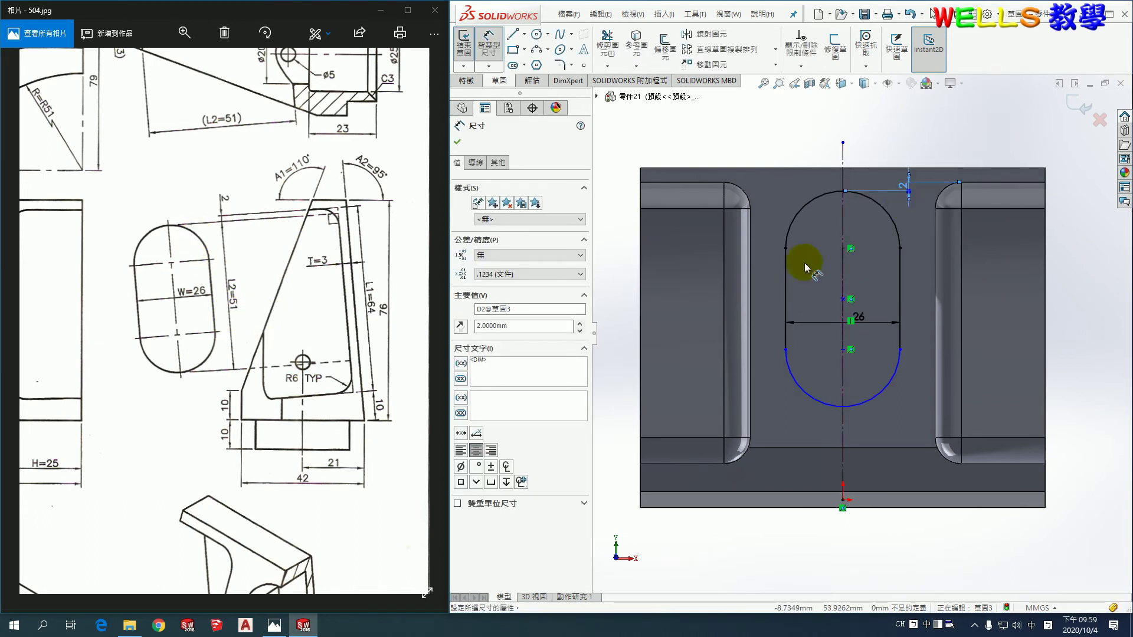
Set the slot's overall length, arc to arc, to 51 mm.
{"action": "left_click", "coordinate": [831, 197]}
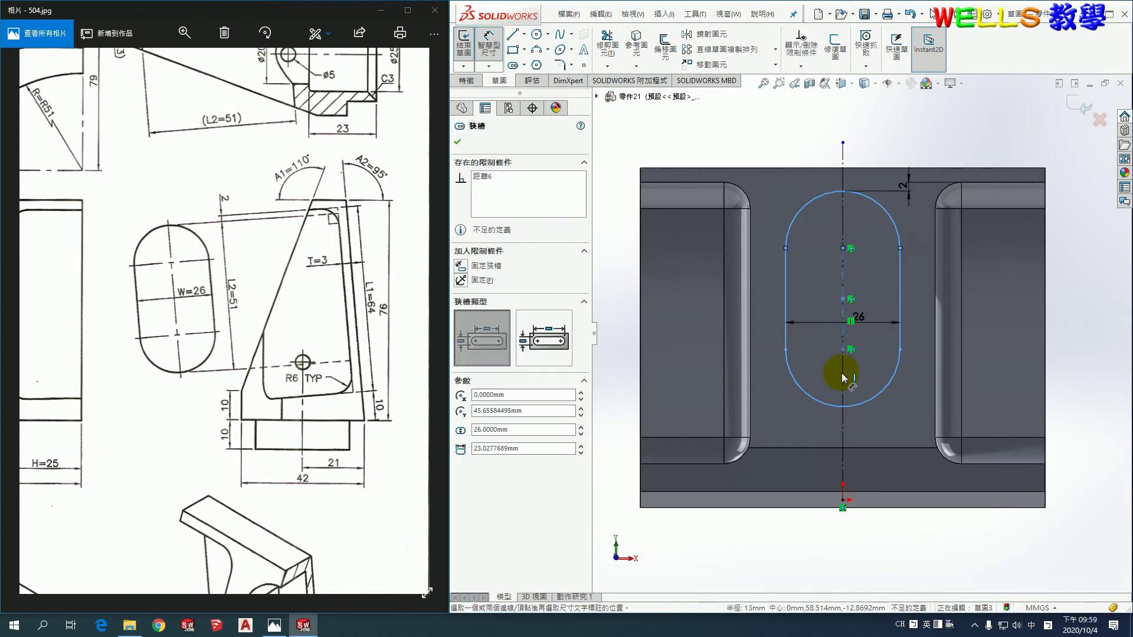
{"action": "left_click", "coordinate": [824, 406]}
{"action": "left_click", "coordinate": [925, 311]}
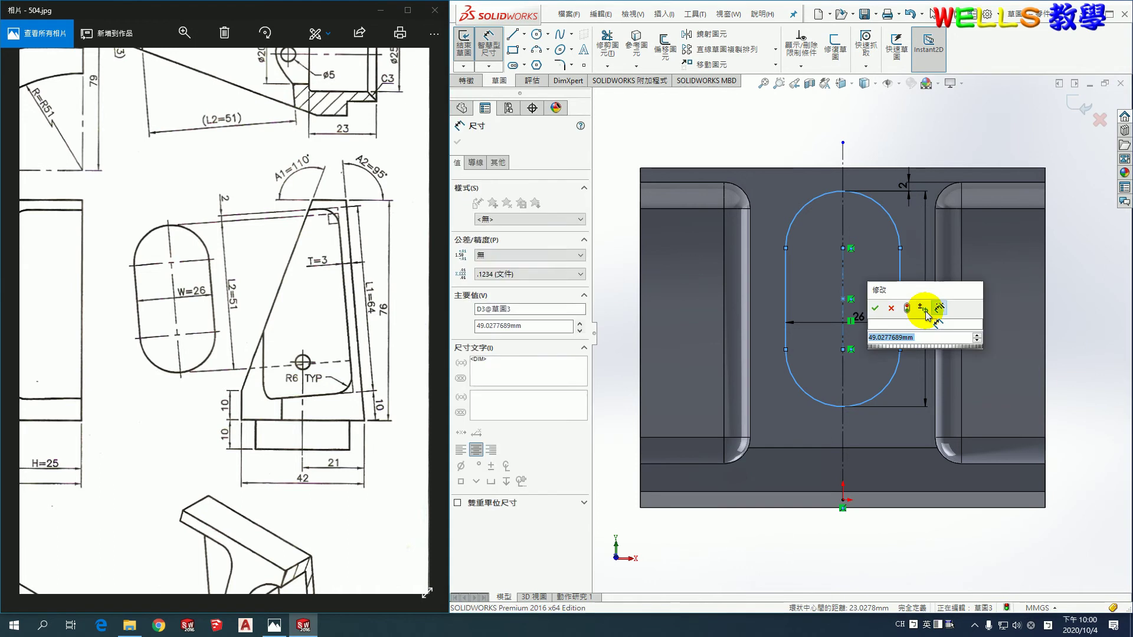
{"action": "type", "text": "51"}
{"action": "key", "text": "Return"}
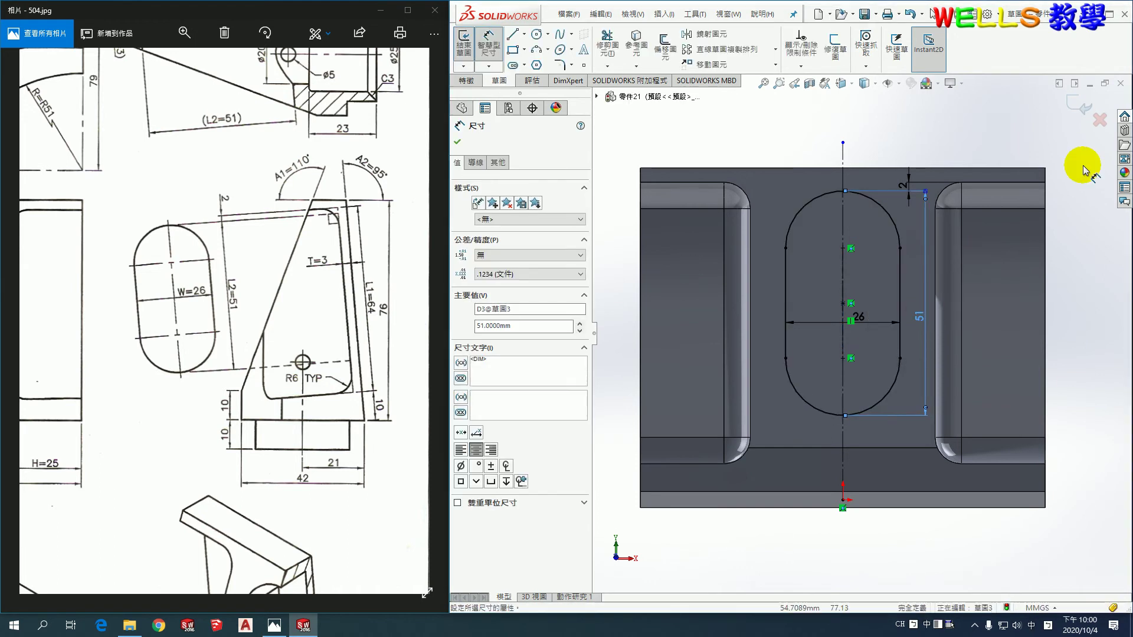
{"action": "left_click", "coordinate": [1078, 107]}
{"action": "scroll", "coordinate": [944, 248], "scroll_direction": "down", "scroll_amount": 2}
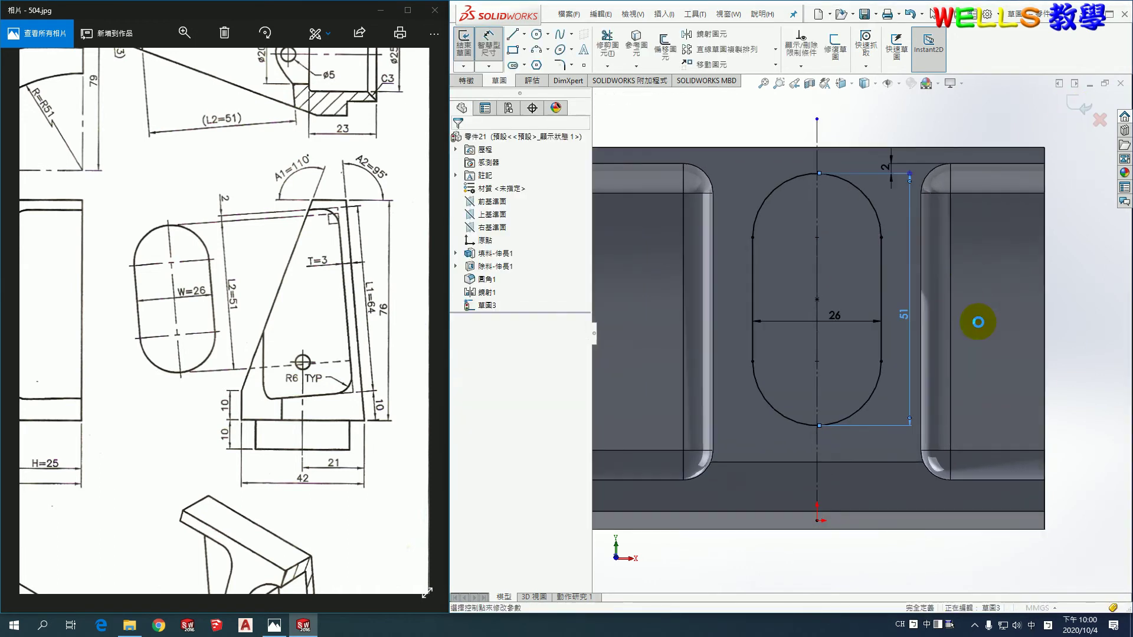
Extrude-cut the slot Through All with flipped direction, then inspect the result against the drawing.
{"action": "right_click_drag", "start_coordinate": [977, 323], "coordinate": [985, 352]}
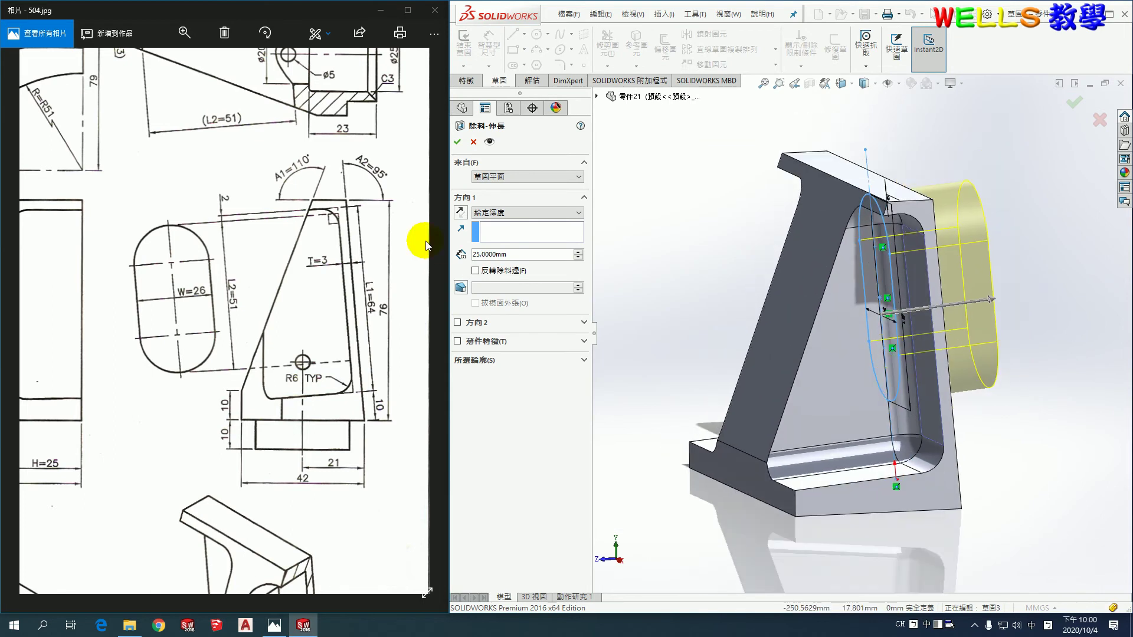
{"action": "left_click", "coordinate": [460, 211]}
{"action": "left_click", "coordinate": [519, 212]}
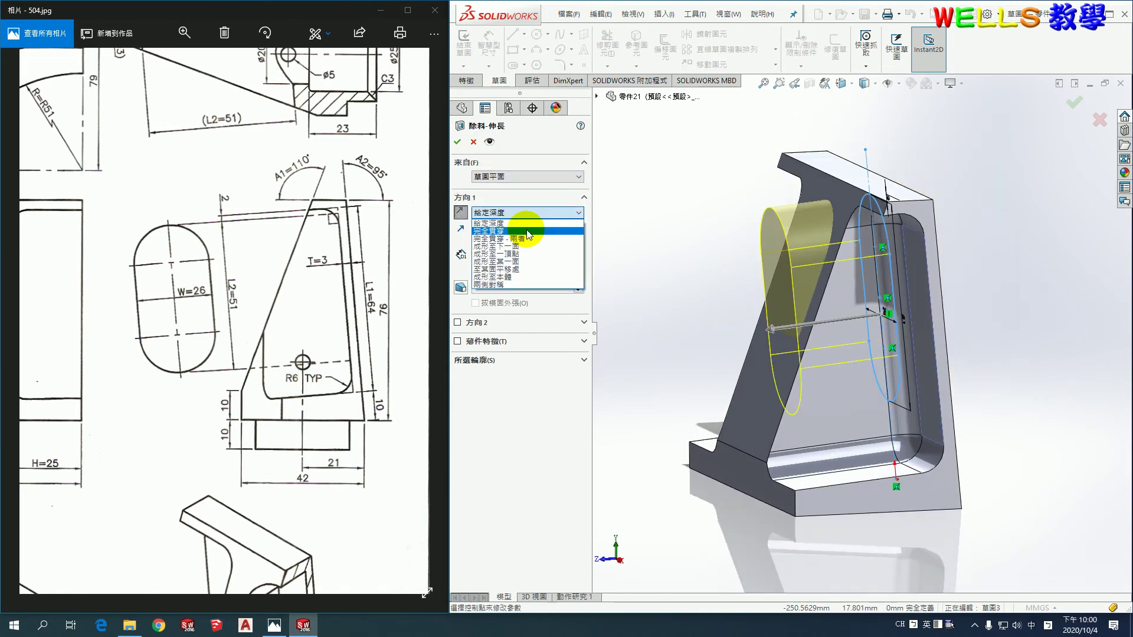
{"action": "left_click", "coordinate": [526, 231]}
{"action": "left_click", "coordinate": [457, 141]}
{"action": "mouse_move", "coordinate": [656, 291]}
{"action": "middle_mouse_down"}
{"action": "mouse_move", "coordinate": [826, 389]}
{"action": "mouse_move", "coordinate": [900, 397]}
{"action": "middle_mouse_up"}
{"action": "mouse_move", "coordinate": [89, 324]}
{"action": "left_mouse_down"}
{"action": "mouse_move", "coordinate": [264, 307]}
{"action": "mouse_move", "coordinate": [295, 386]}
{"action": "left_mouse_up"}
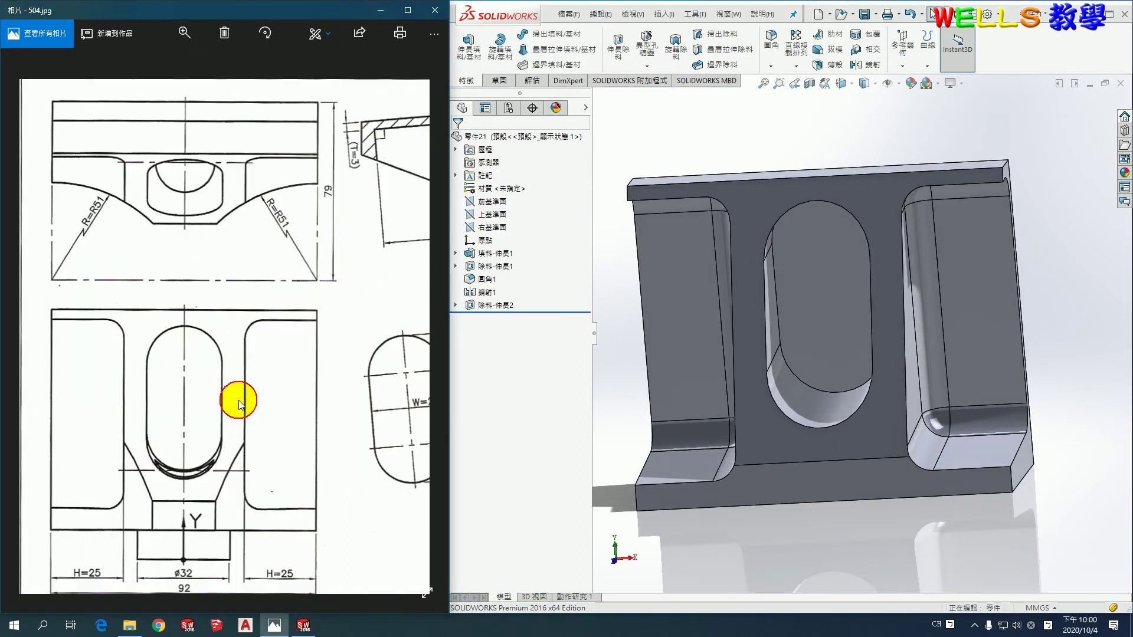
{"action": "left_click", "coordinate": [660, 118]}
Sketch a circle on the top plane, centre coincident with the part's right vertical edge.
{"action": "left_click", "coordinate": [617, 44]}
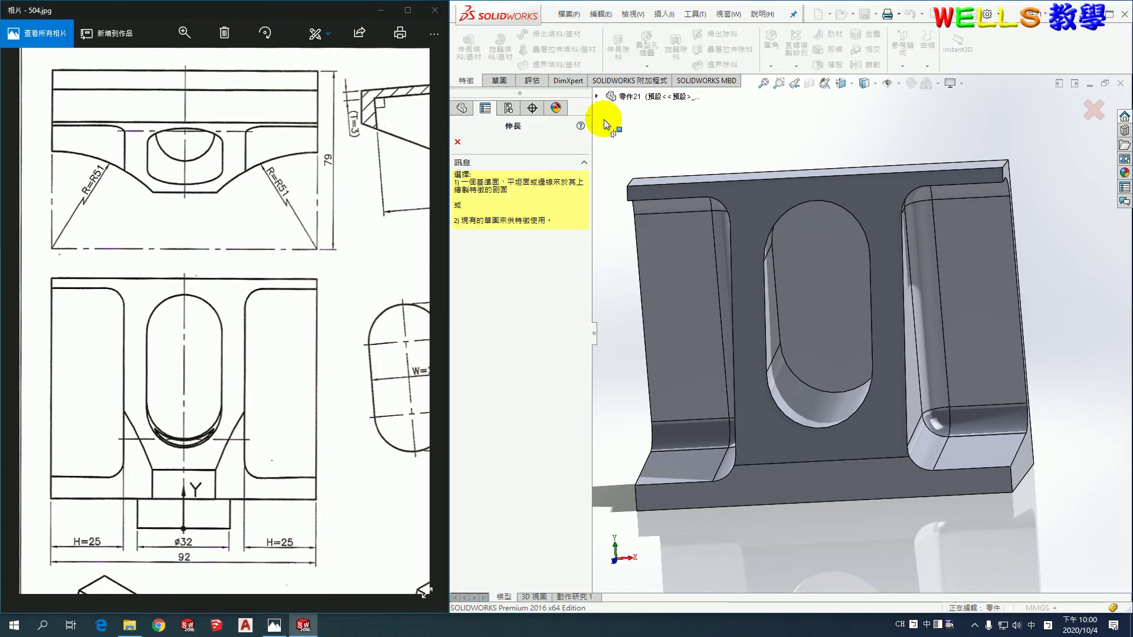
{"action": "left_click", "coordinate": [597, 96]}
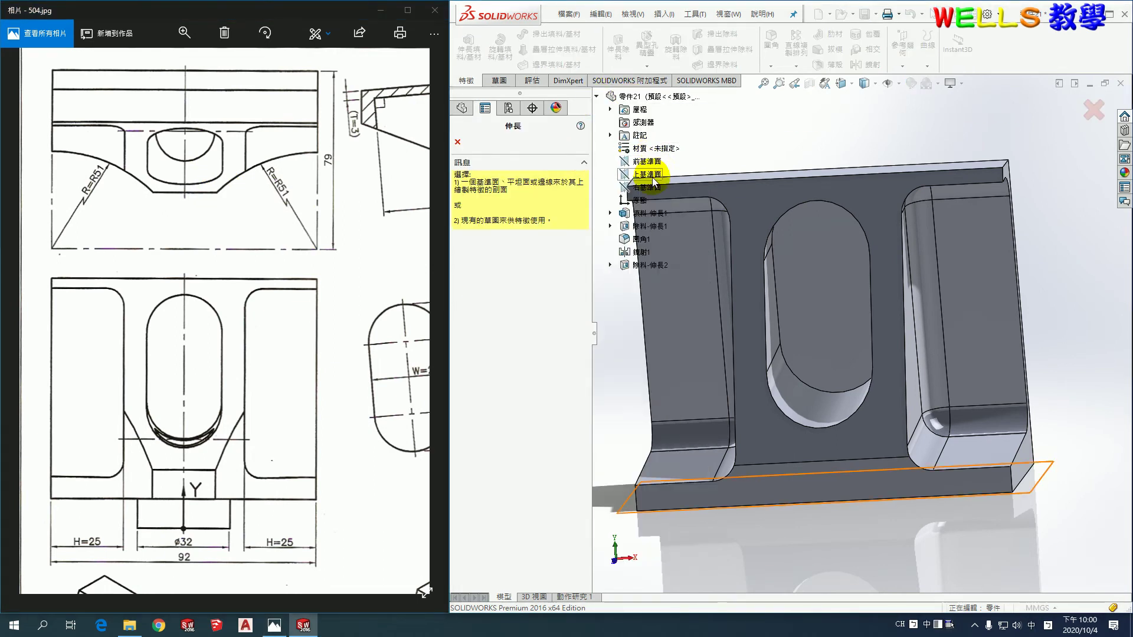
{"action": "left_click", "coordinate": [650, 175]}
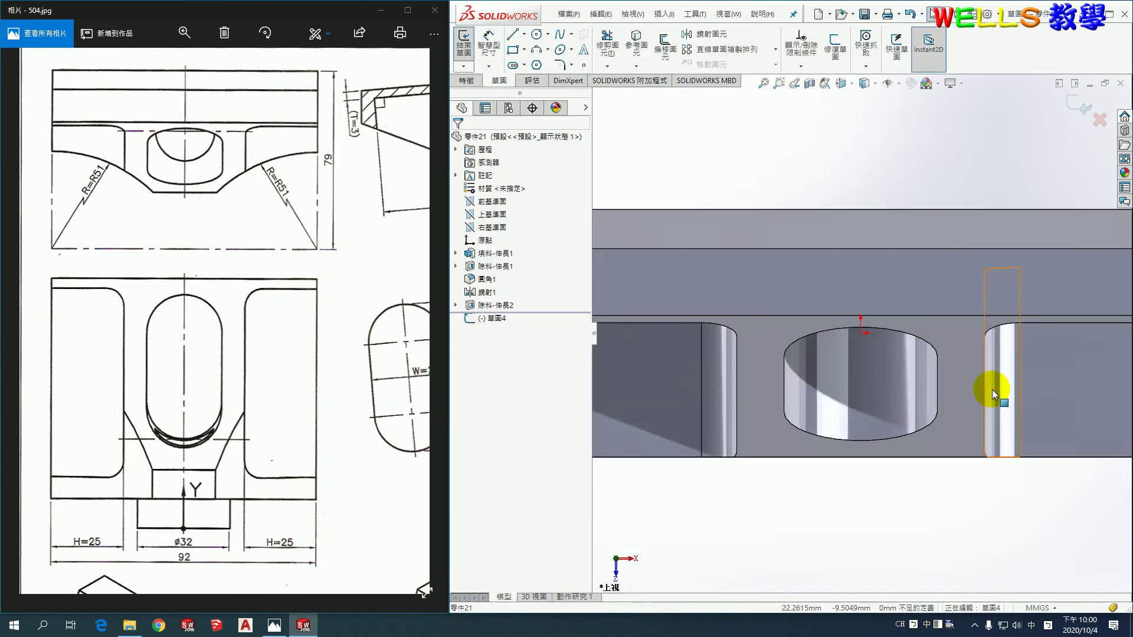
{"action": "left_click", "coordinate": [538, 35]}
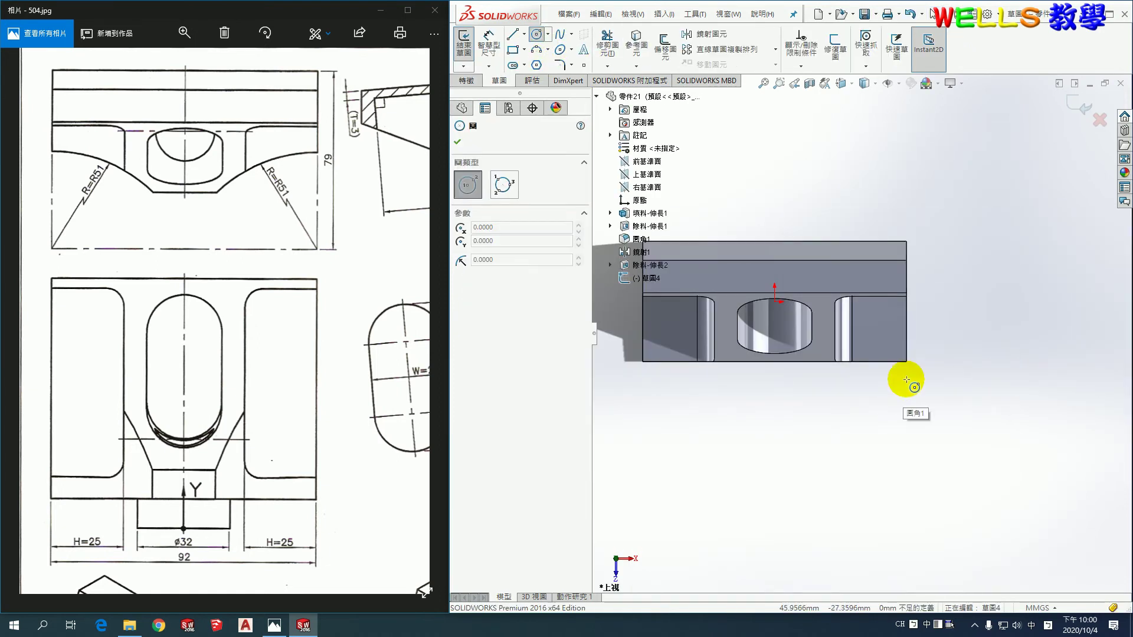
{"action": "left_click", "coordinate": [907, 443]}
{"action": "left_click", "coordinate": [944, 531]}
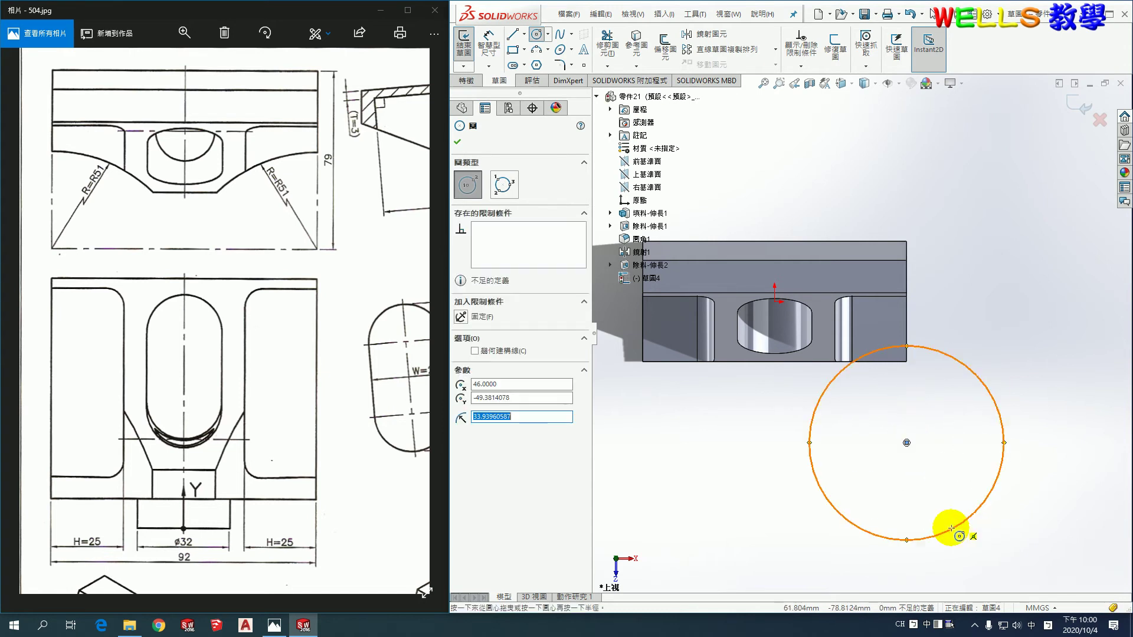
{"action": "key", "text": "Escape"}
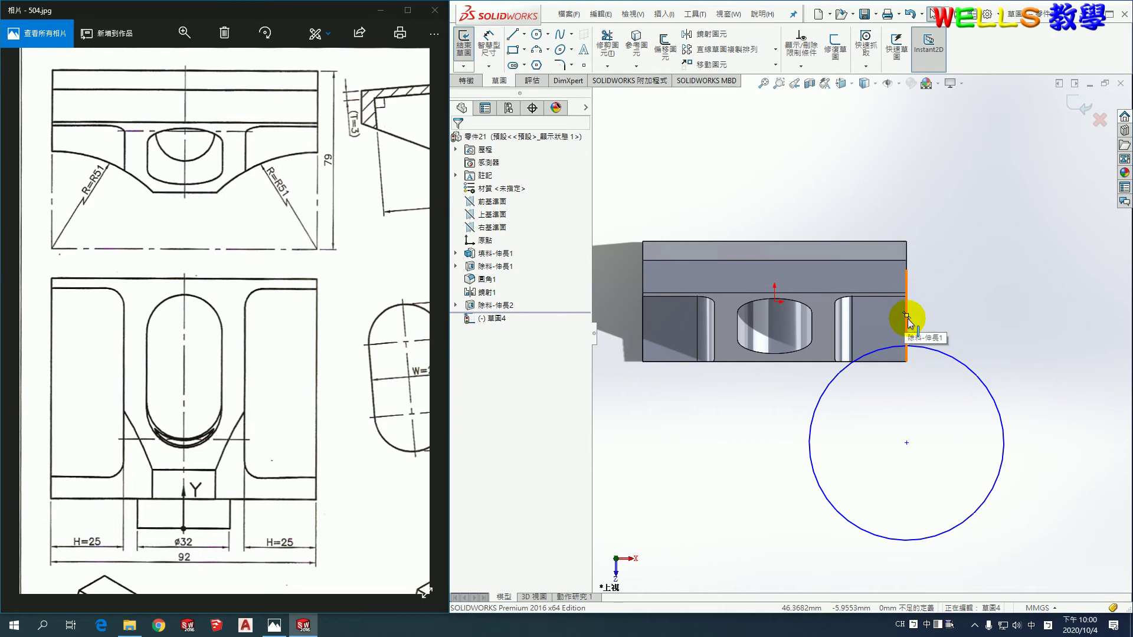
{"action": "left_click", "coordinate": [906, 319]}
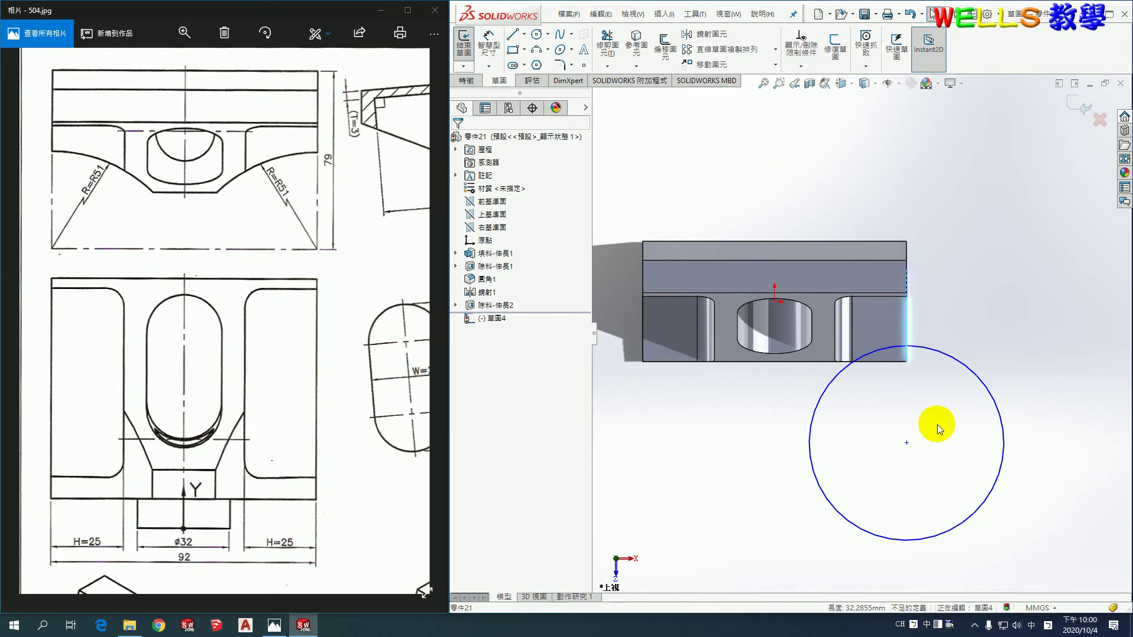
{"action": "left_click", "coordinate": [906, 443], "text": "ctrl"}
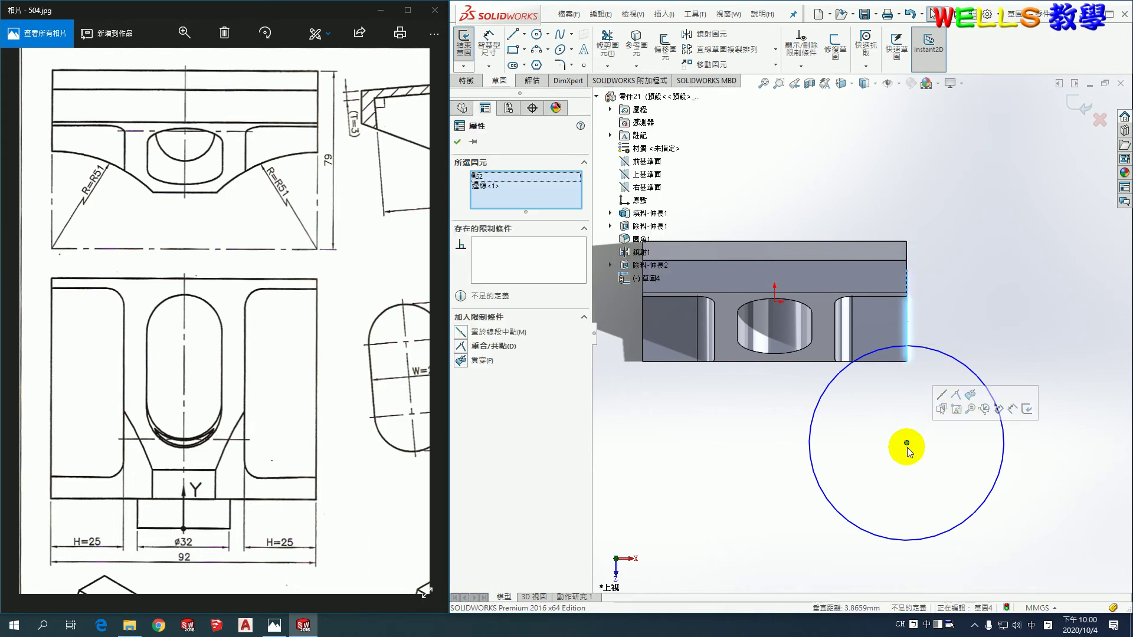
{"action": "left_click", "coordinate": [956, 394]}
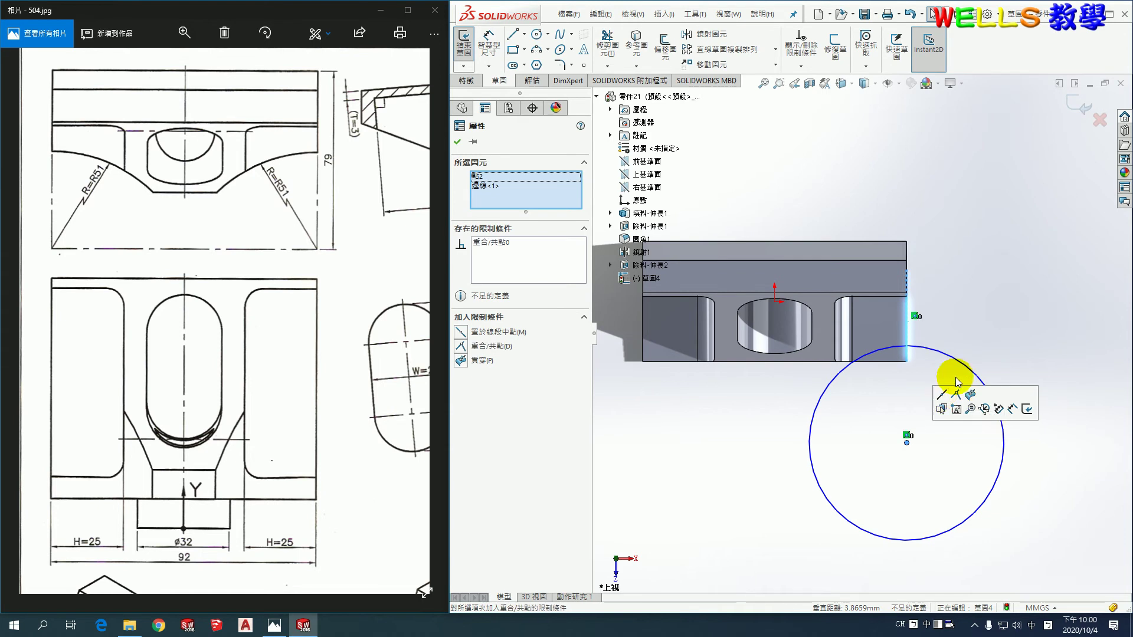
{"action": "left_click", "coordinate": [961, 304]}
Give the circle a 102 mm diameter displayed as radius R51.
{"action": "left_click", "coordinate": [488, 45]}
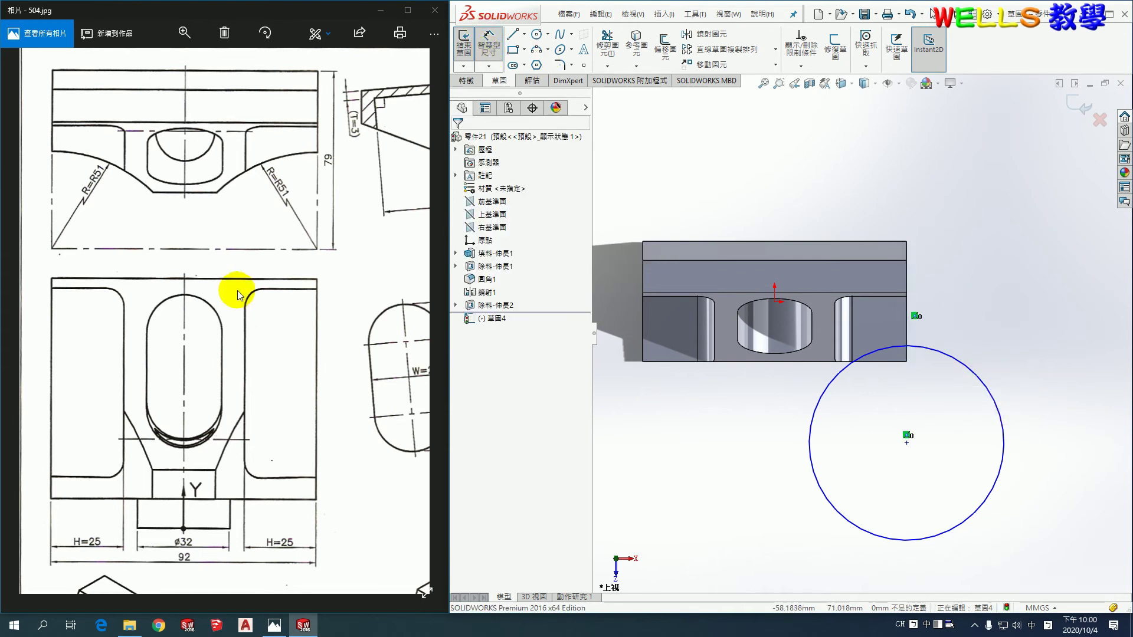
{"action": "left_click", "coordinate": [994, 396]}
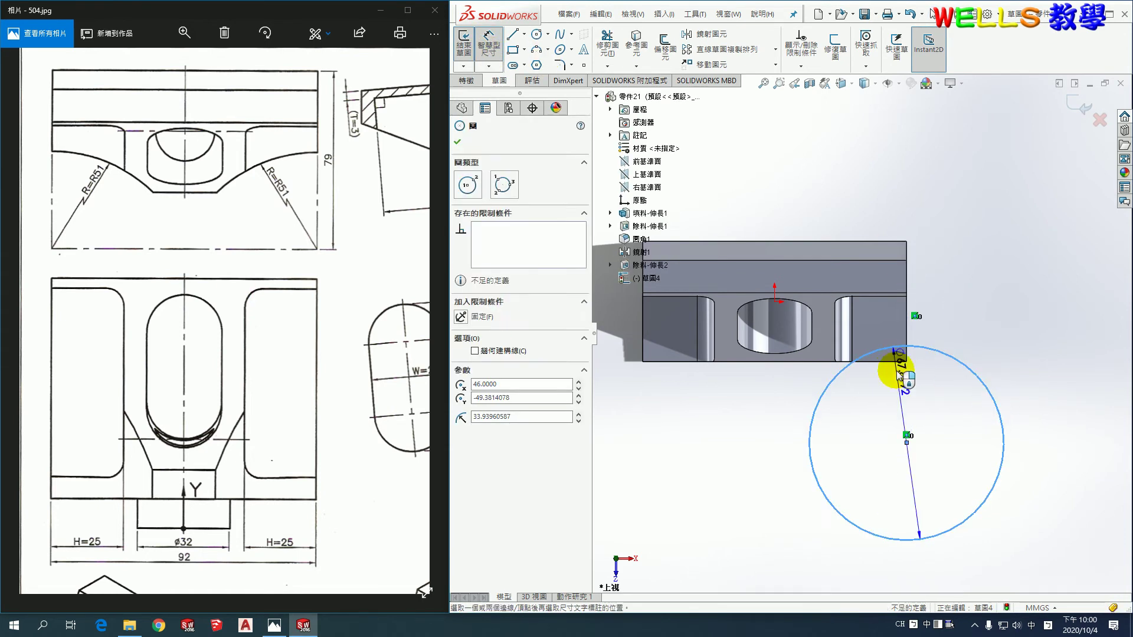
{"action": "left_click", "coordinate": [890, 391]}
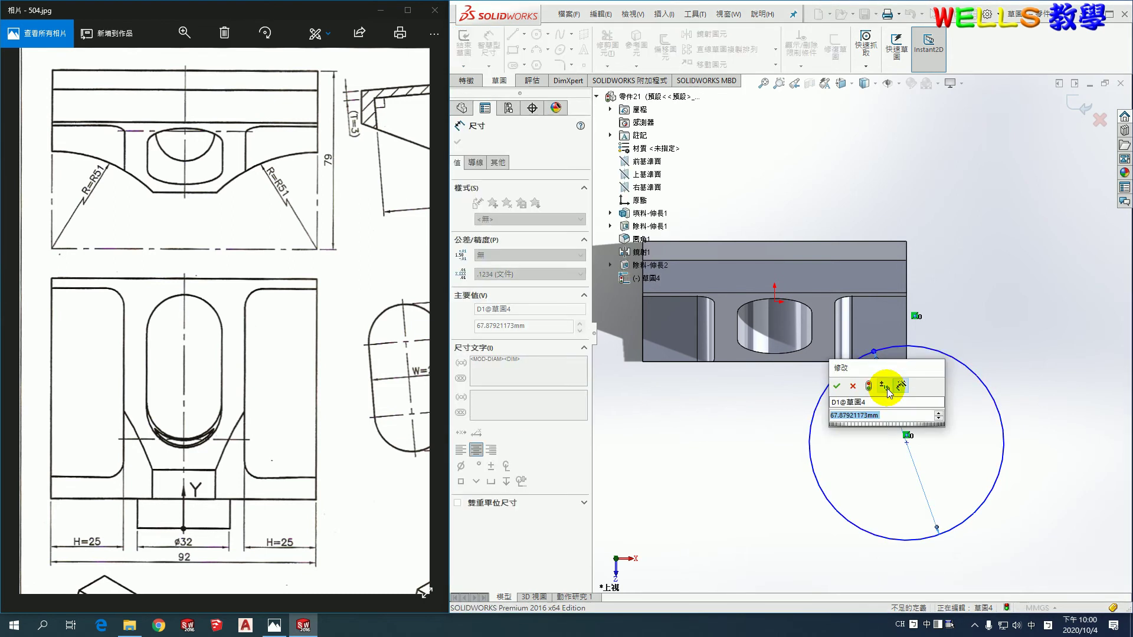
{"action": "key", "text": "Return"}
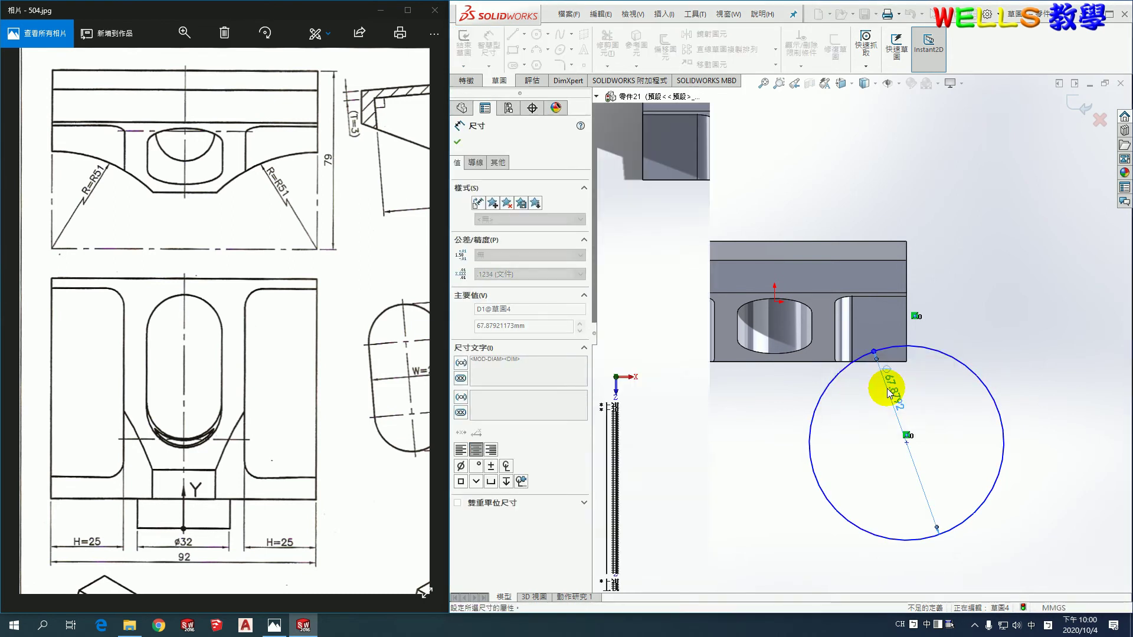
{"action": "left_click", "coordinate": [477, 163]}
{"action": "left_click", "coordinate": [481, 239]}
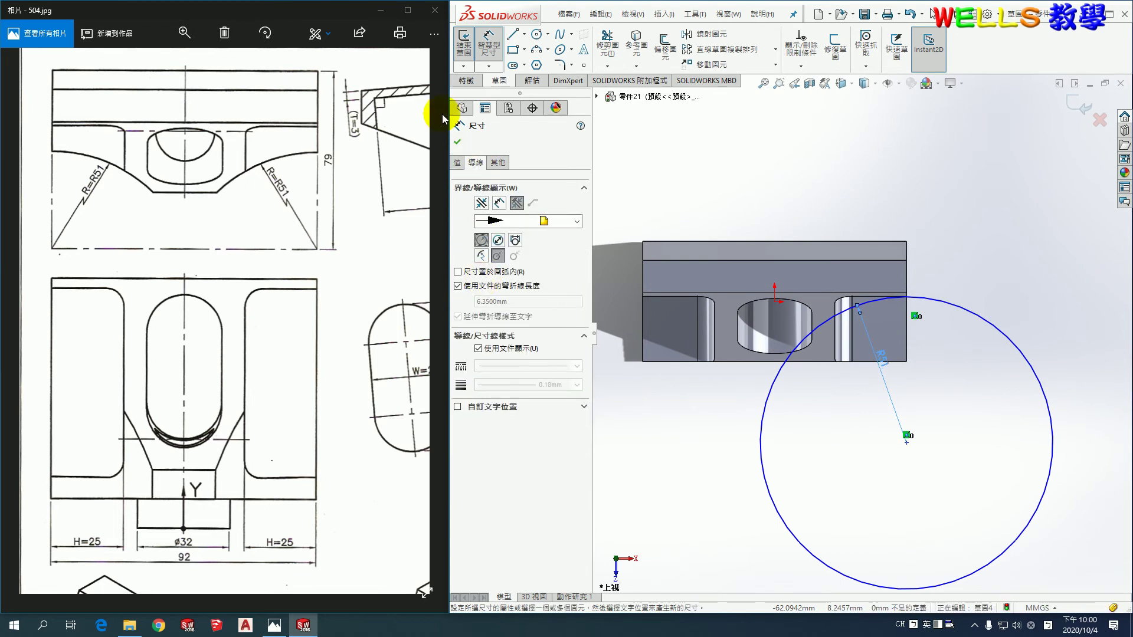
Place the circle centre 79 mm below the bracket's top corner.
{"action": "left_click", "coordinate": [907, 242]}
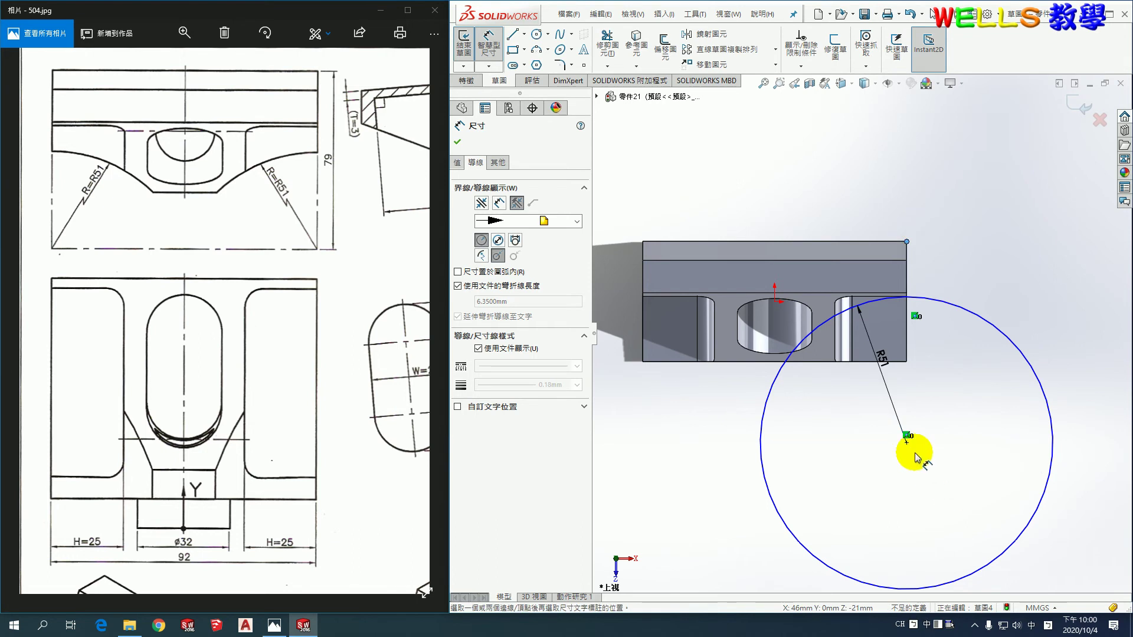
{"action": "left_click", "coordinate": [907, 443]}
{"action": "left_click", "coordinate": [967, 377]}
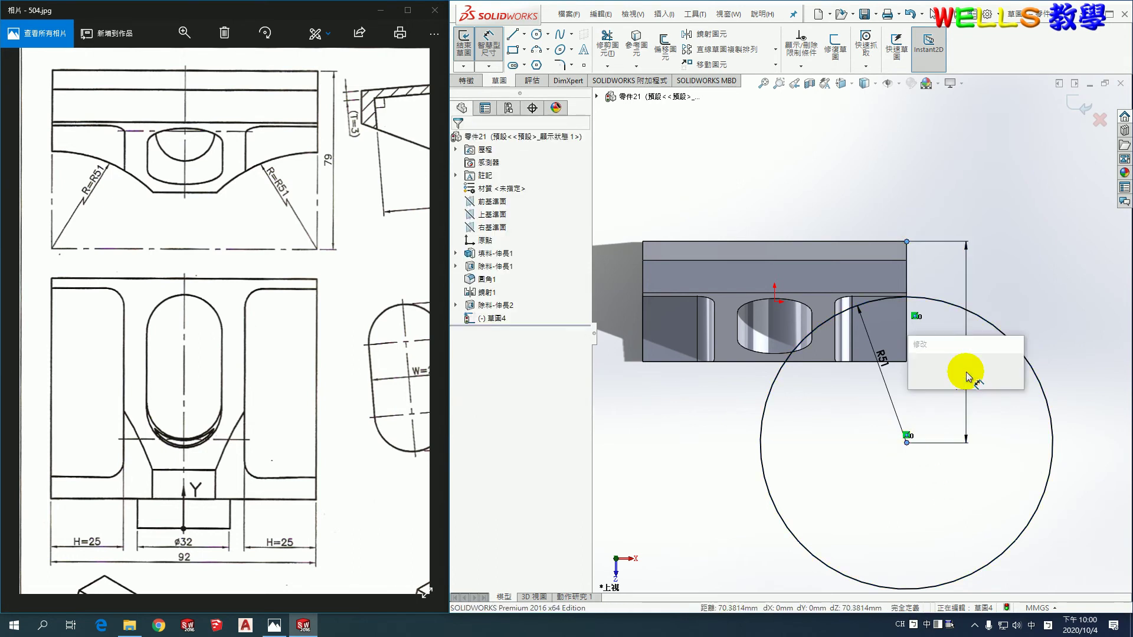
{"action": "type", "text": "79"}
{"action": "key", "text": "Return"}
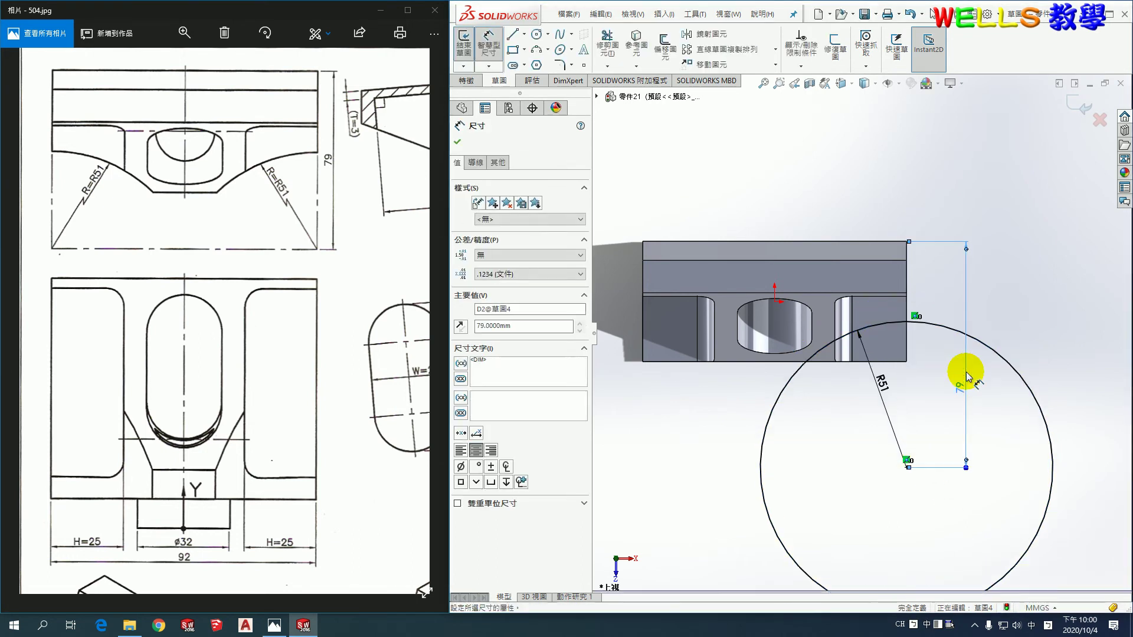
{"action": "left_click", "coordinate": [1085, 105]}
Extrude-cut the R51 circle Through All with reversed direction.
{"action": "key", "text": "ctrl+e"}
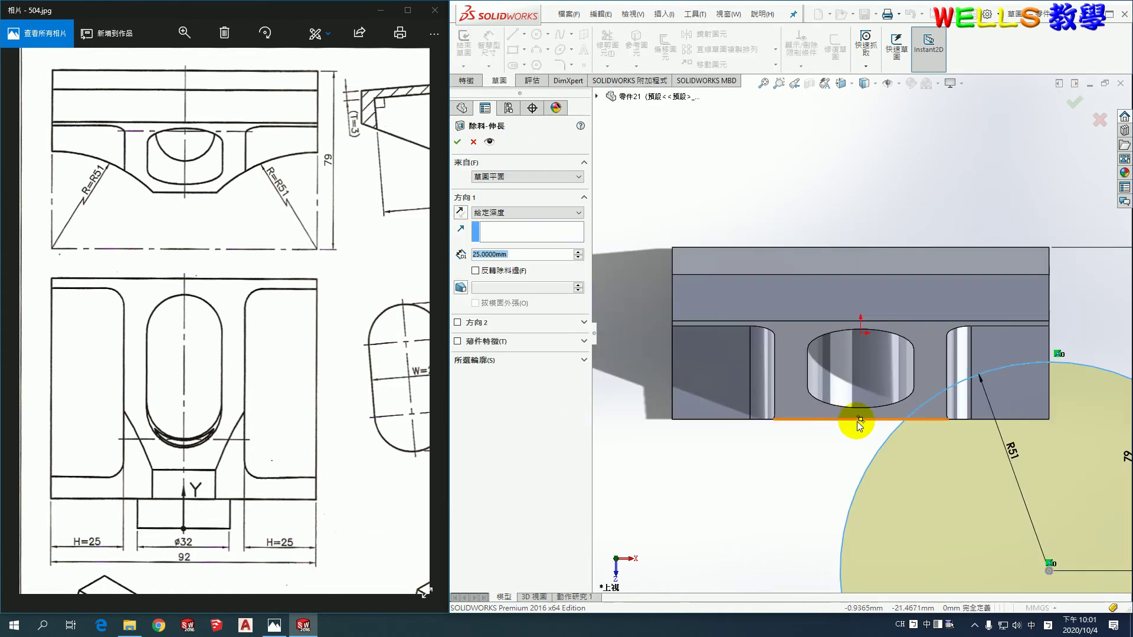
{"action": "middle_click_drag", "start_coordinate": [862, 437], "coordinate": [786, 389]}
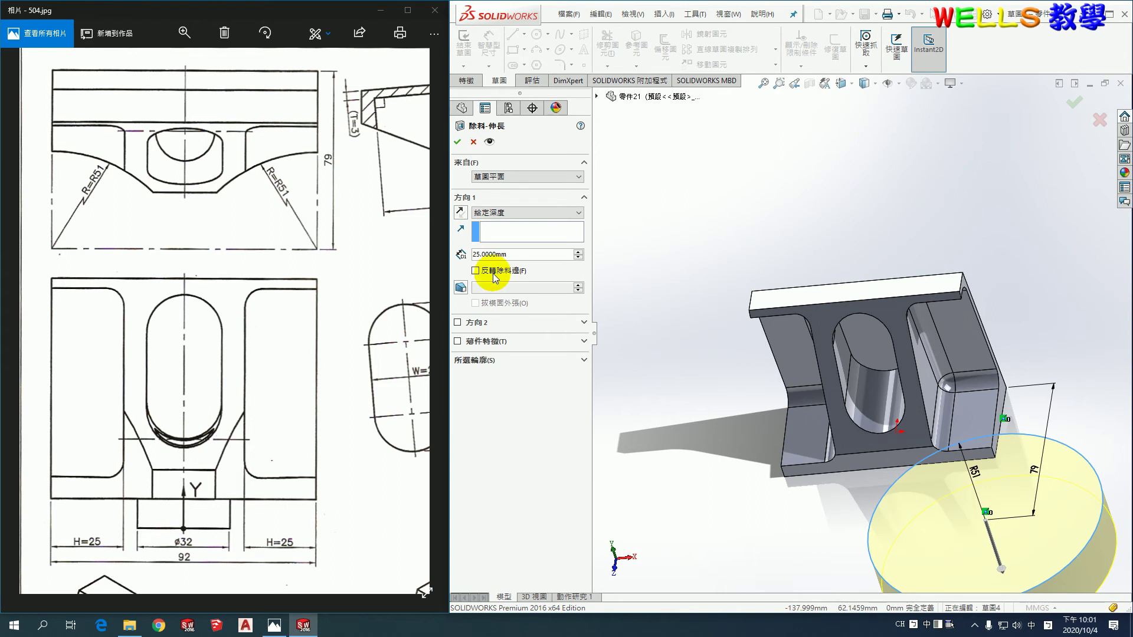
{"action": "left_click", "coordinate": [460, 213]}
{"action": "left_click", "coordinate": [509, 213]}
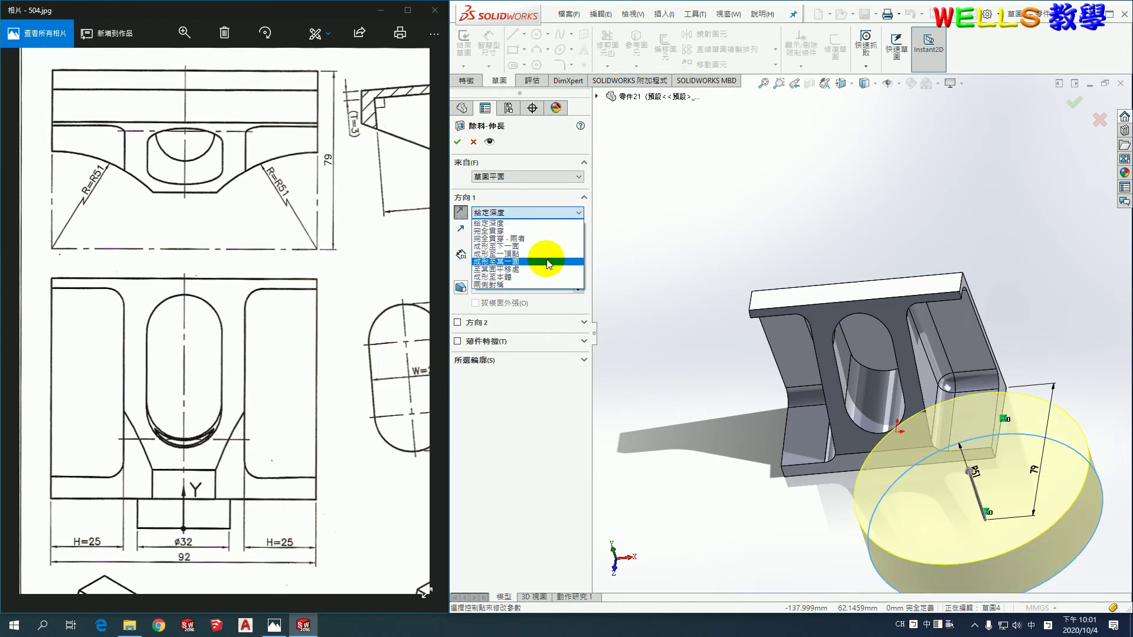
{"action": "left_click", "coordinate": [522, 232]}
{"action": "left_click", "coordinate": [452, 140]}
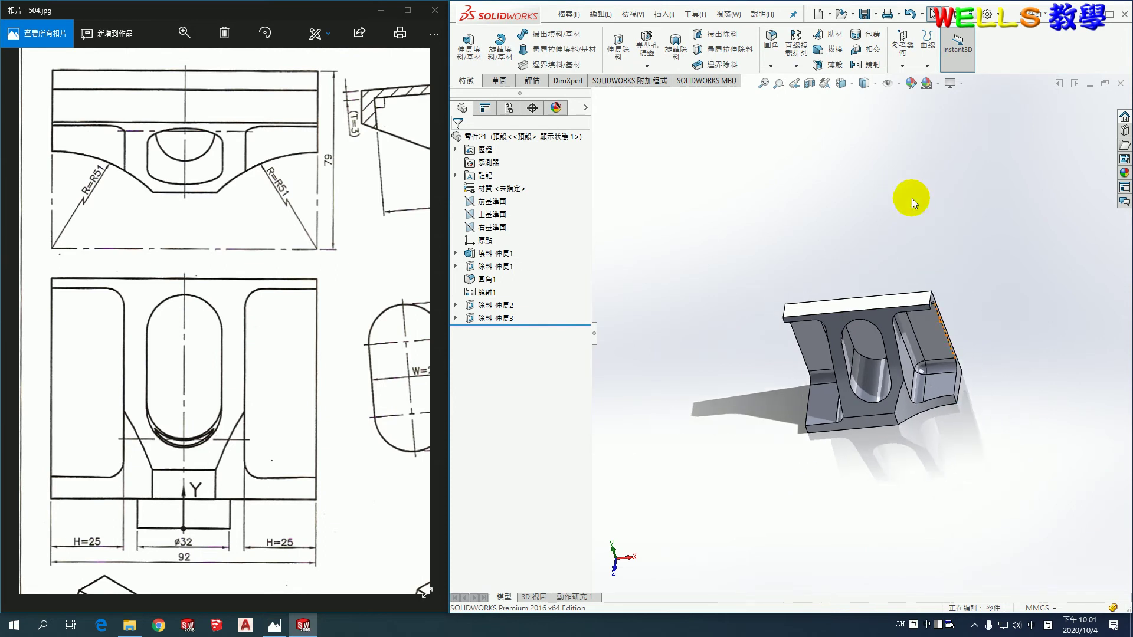
{"action": "scroll", "coordinate": [912, 198], "scroll_direction": "down", "scroll_amount": 2}
Mirror the R51 cut about the Right Plane.
{"action": "left_click", "coordinate": [804, 68]}
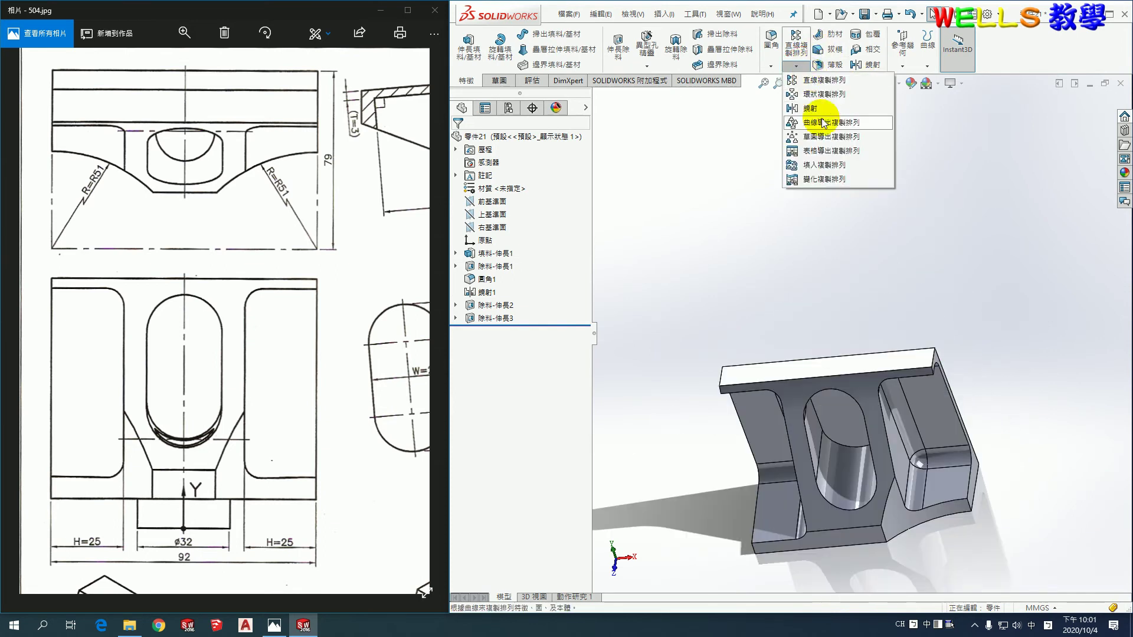
{"action": "left_click", "coordinate": [822, 105]}
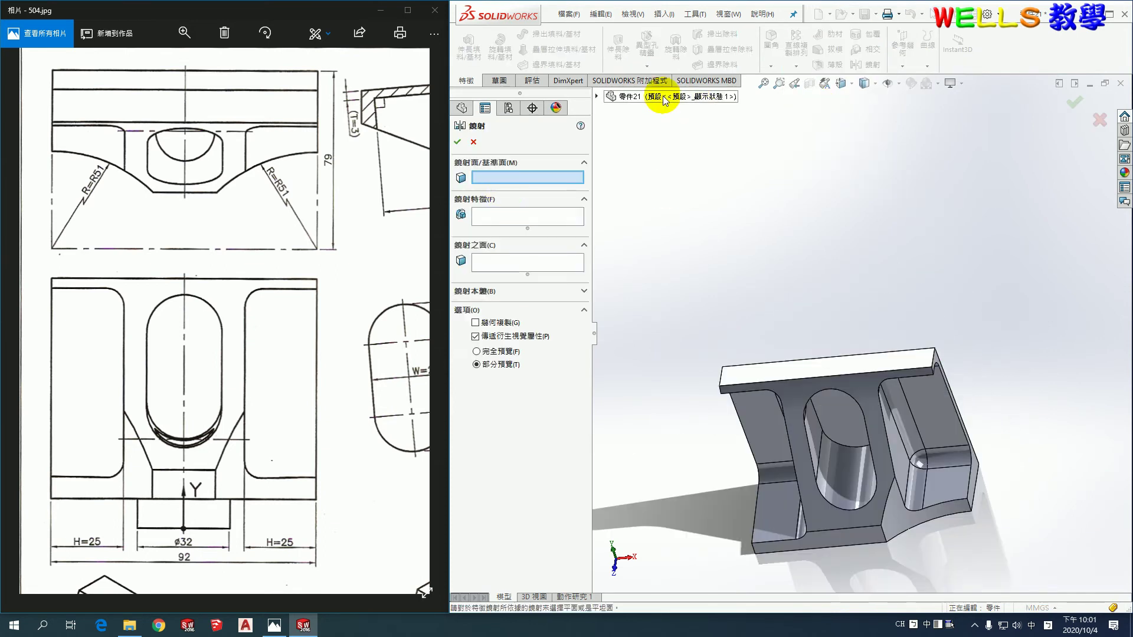
{"action": "left_click", "coordinate": [597, 95]}
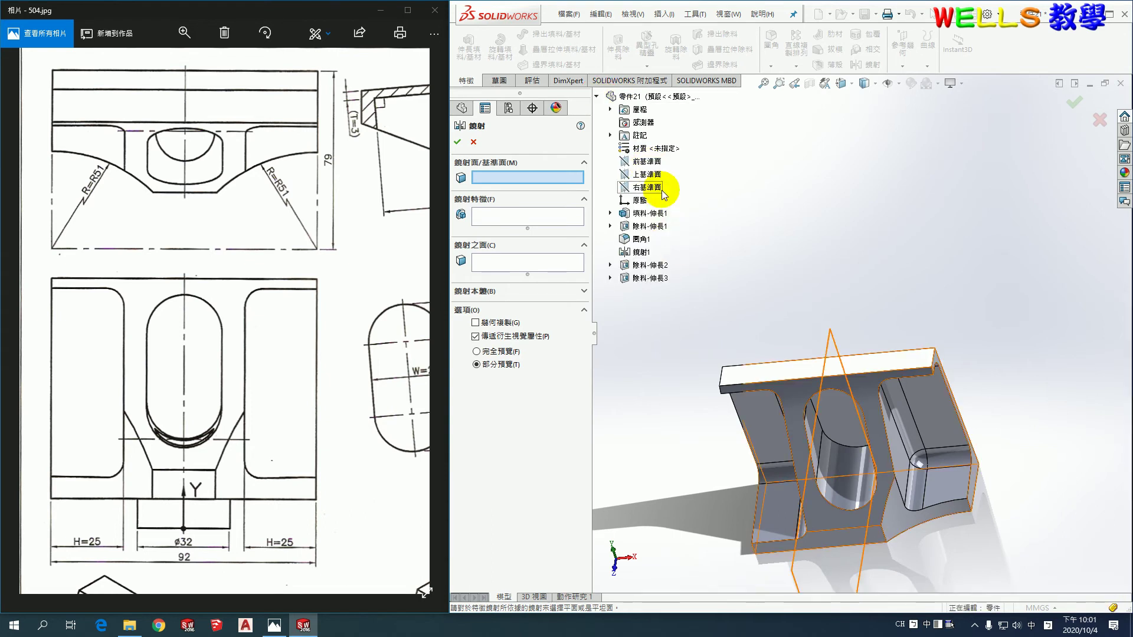
{"action": "left_click", "coordinate": [654, 189]}
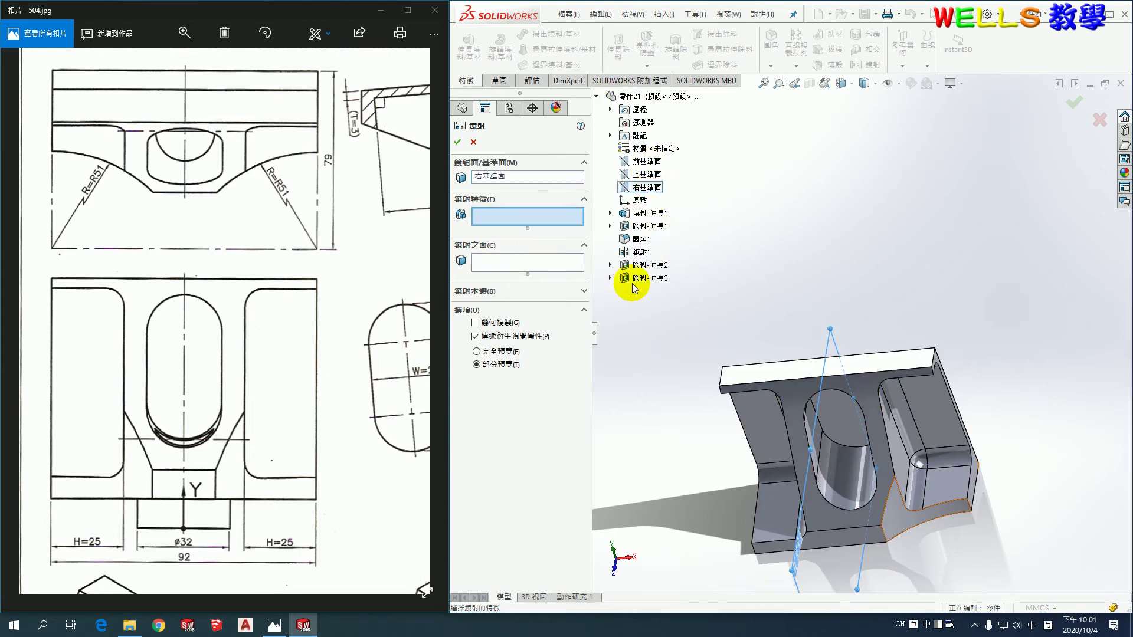
{"action": "left_click", "coordinate": [649, 279]}
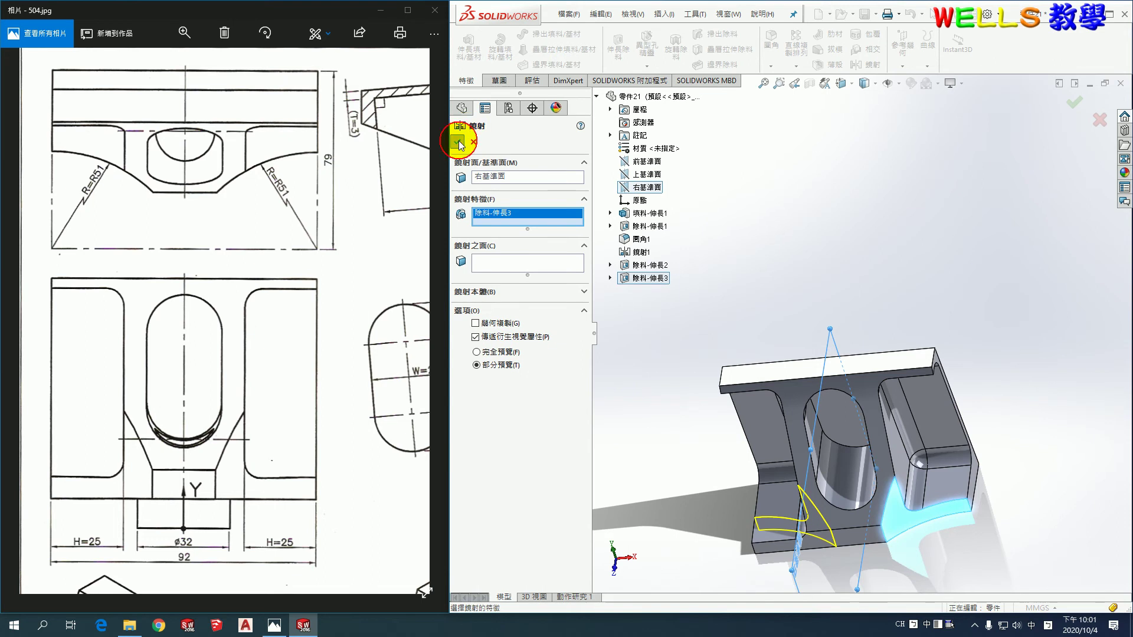
{"action": "left_click", "coordinate": [459, 144]}
Start a new sketch on the bracket's side face.
{"action": "mouse_move", "coordinate": [975, 430]}
{"action": "middle_mouse_down"}
{"action": "mouse_move", "coordinate": [963, 349]}
{"action": "mouse_move", "coordinate": [1025, 356]}
{"action": "middle_mouse_up"}
{"action": "scroll", "coordinate": [278, 299], "scroll_direction": "right", "scroll_amount": 5}
{"action": "scroll", "coordinate": [334, 384], "scroll_direction": "down", "scroll_amount": 2}
{"action": "scroll", "coordinate": [334, 383], "scroll_direction": "right", "scroll_amount": 2}
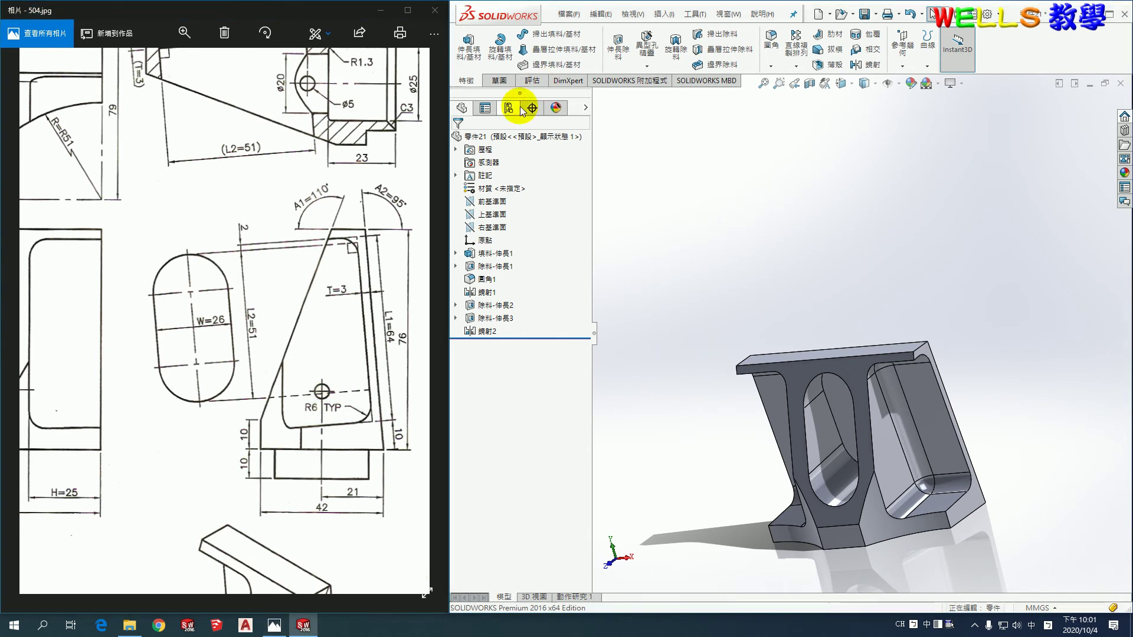
{"action": "left_click", "coordinate": [617, 44]}
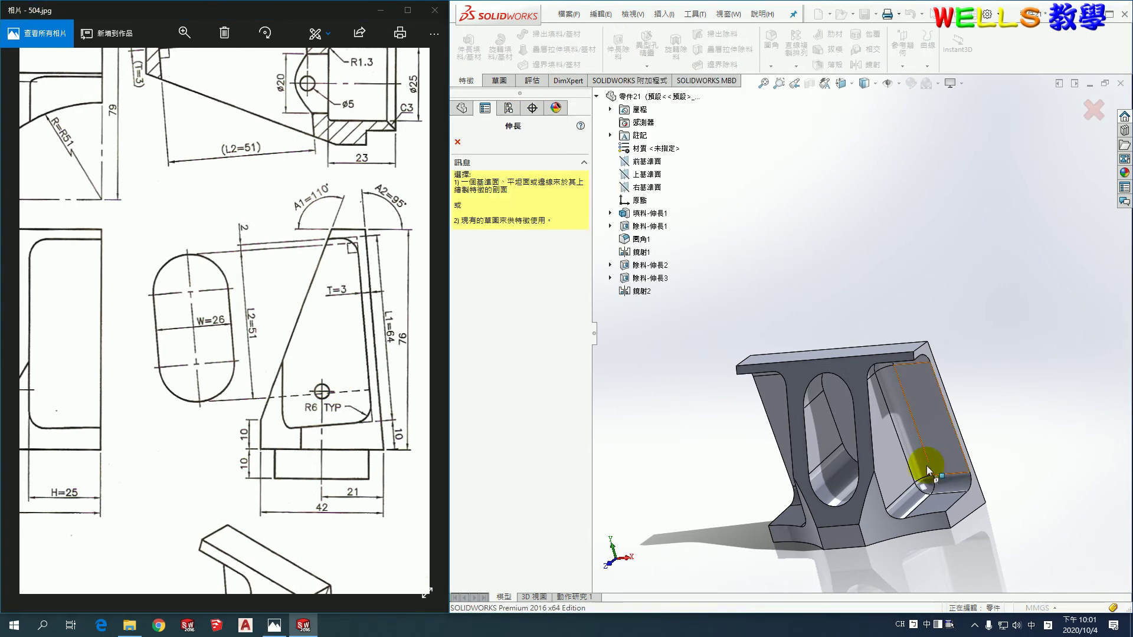
{"action": "left_click", "coordinate": [896, 468]}
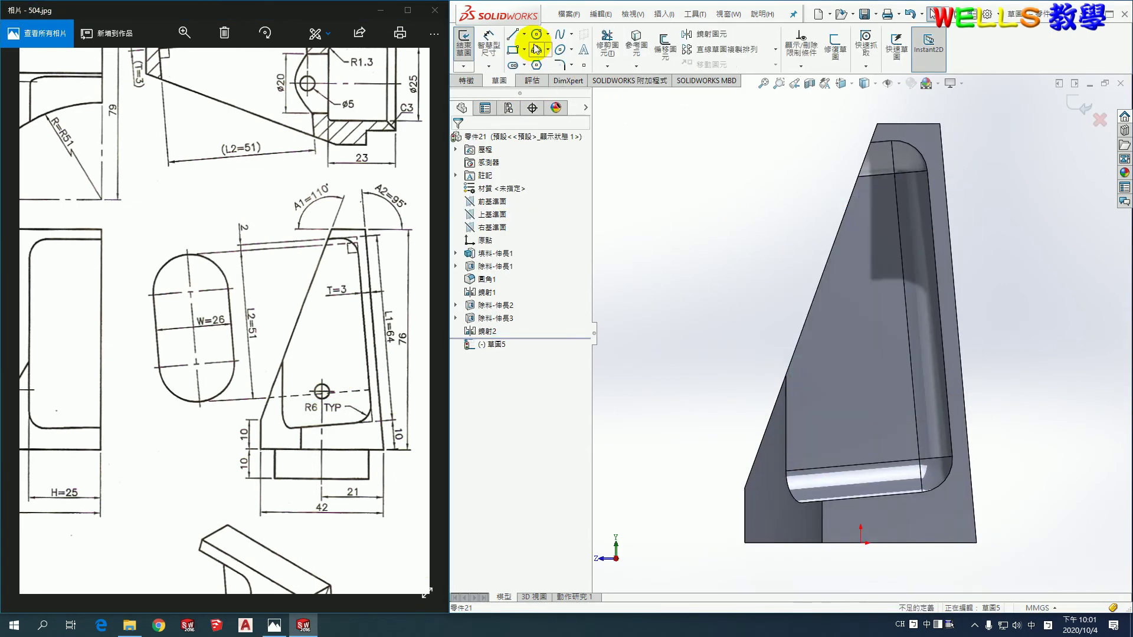
Draw a circle on the side face and dimension it to 5 mm diameter.
{"action": "left_click", "coordinate": [538, 36]}
{"action": "left_click", "coordinate": [840, 414]}
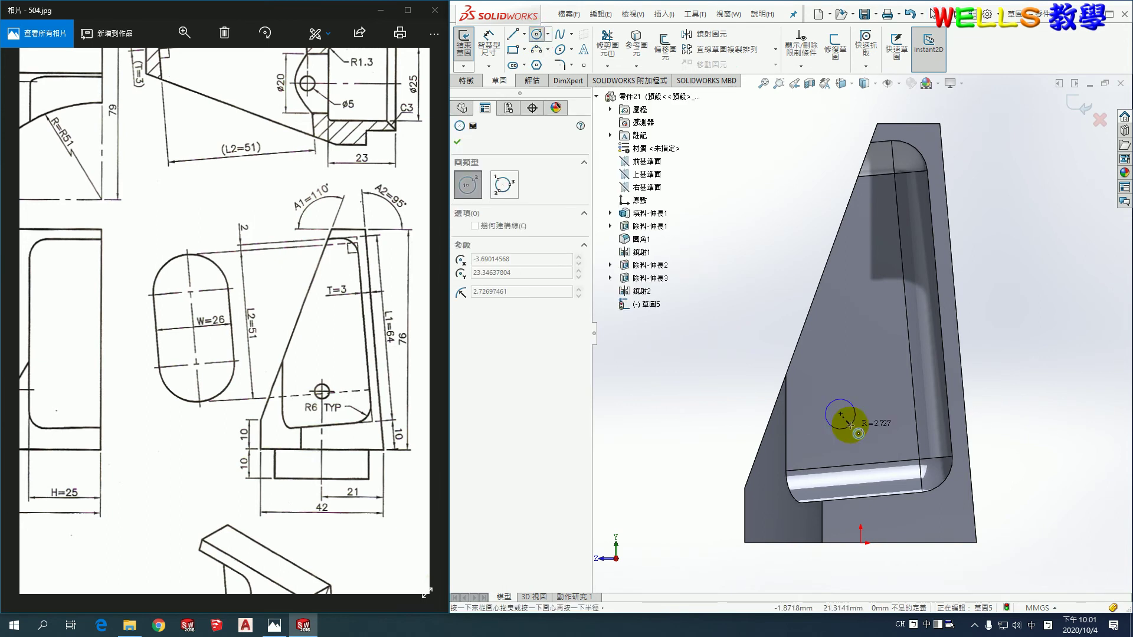
{"action": "left_click", "coordinate": [488, 45]}
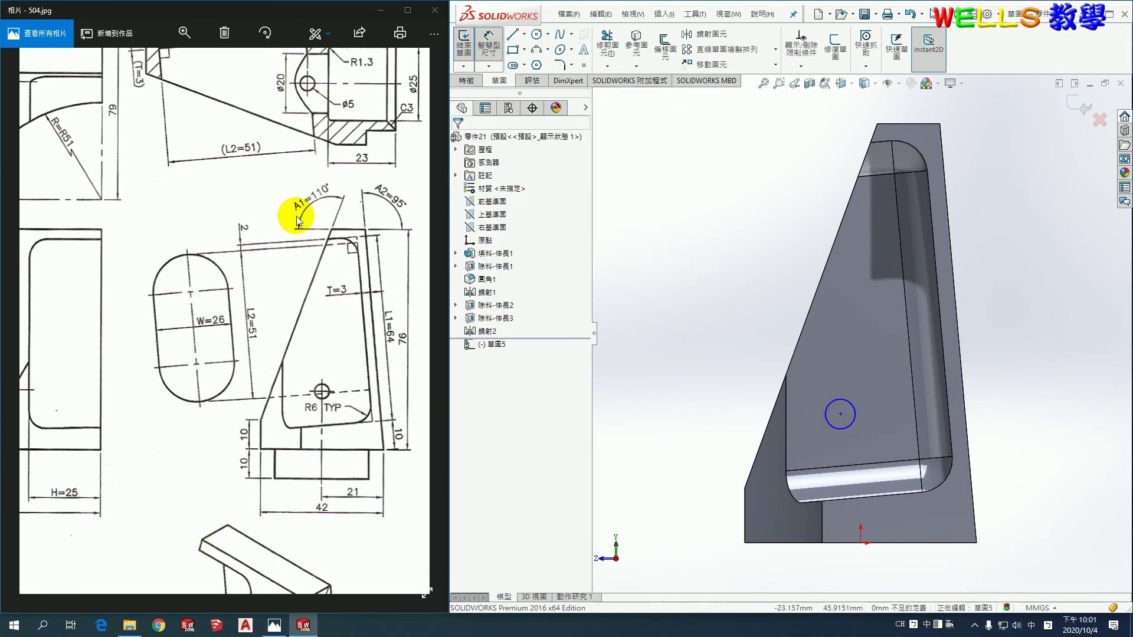
{"action": "scroll", "coordinate": [297, 272], "scroll_direction": "up", "scroll_amount": 1}
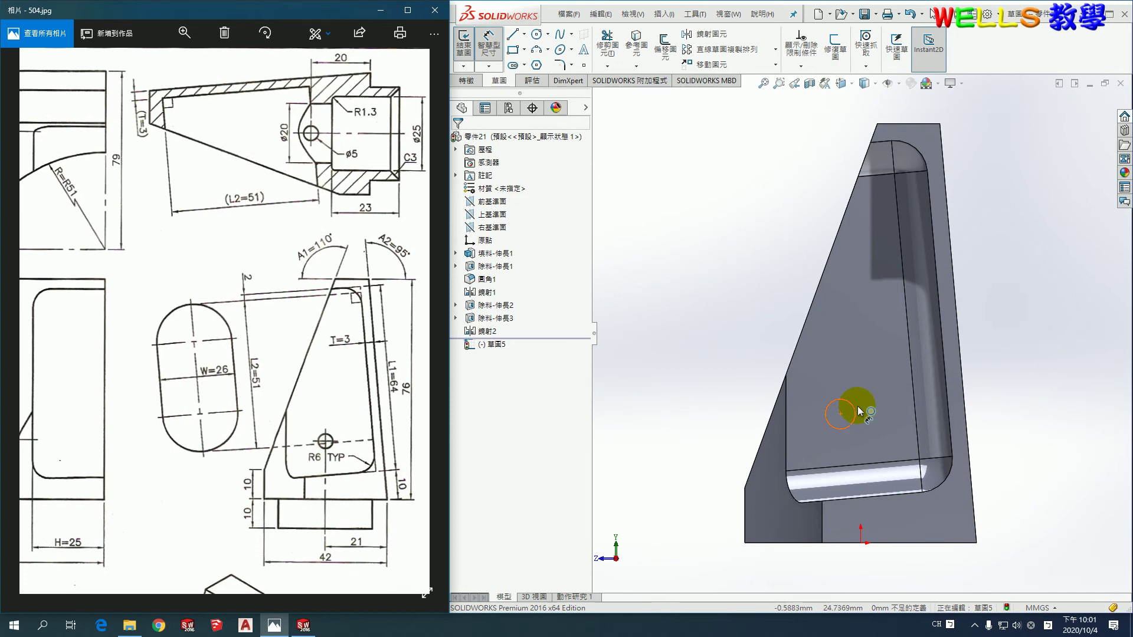
{"action": "left_click", "coordinate": [854, 406]}
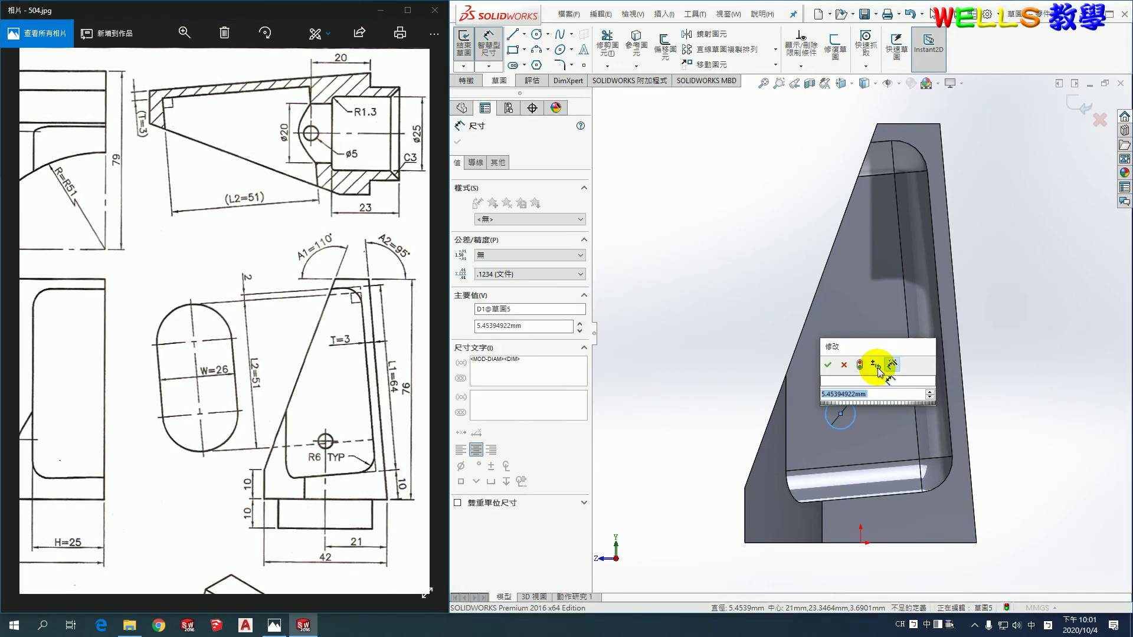
{"action": "left_click", "coordinate": [877, 367]}
{"action": "type", "text": "5"}
{"action": "key", "text": "Return"}
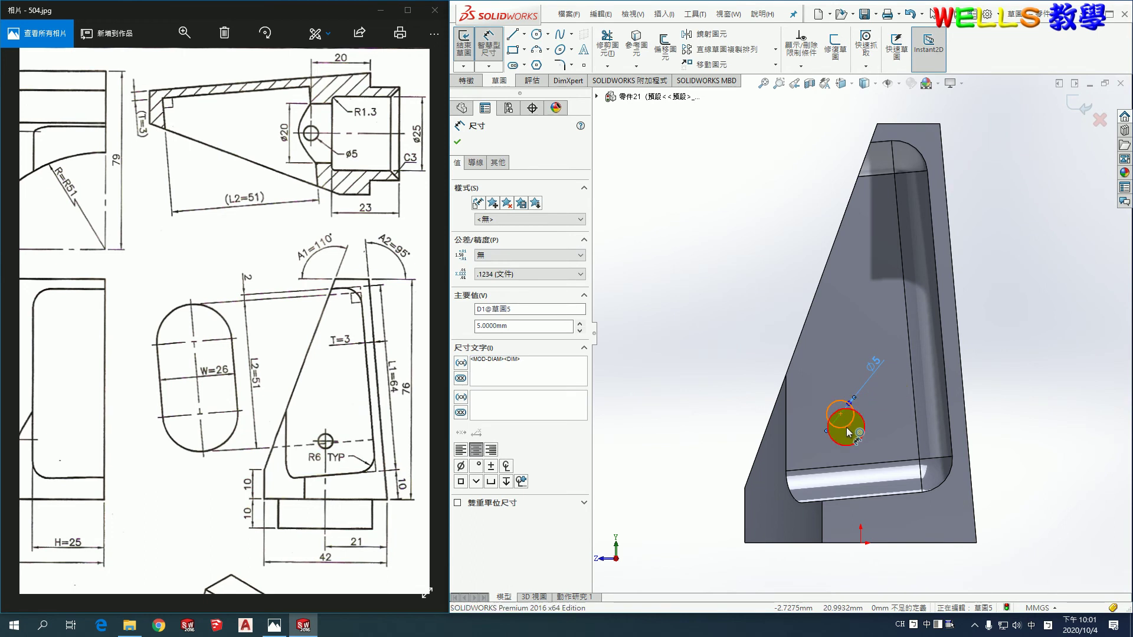
Dimension the circle 20 mm vertically from the part's lower-right corner.
{"action": "left_click", "coordinate": [847, 430]}
{"action": "left_click_drag", "start_coordinate": [847, 432], "coordinate": [979, 550]}
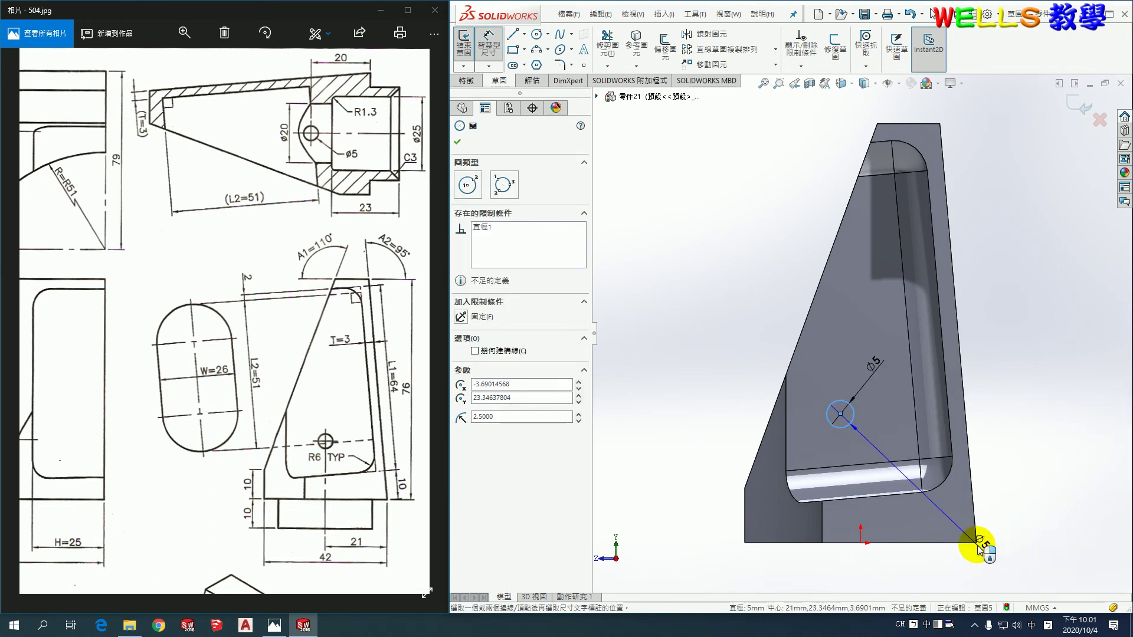
{"action": "left_click", "coordinate": [977, 545]}
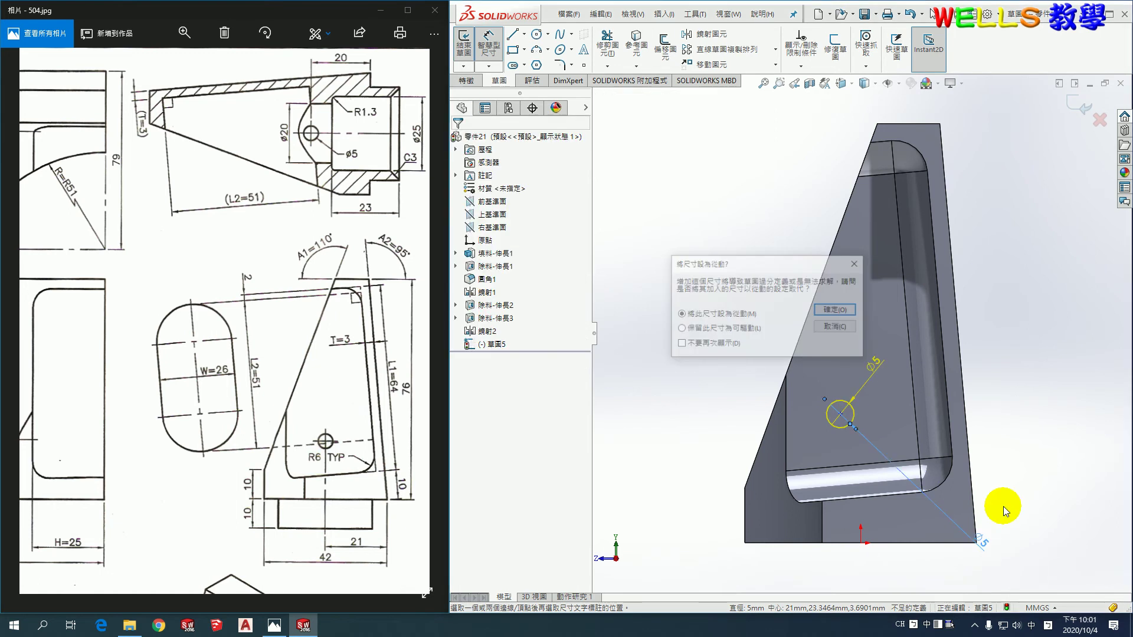
{"action": "left_click", "coordinate": [833, 326]}
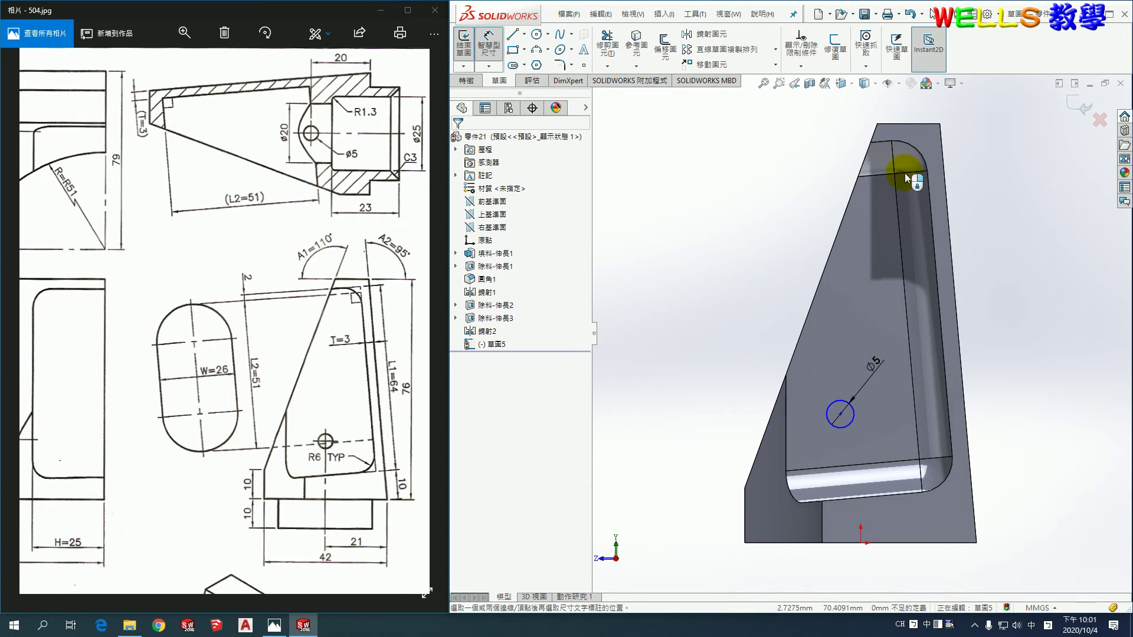
{"action": "key", "text": "Escape"}
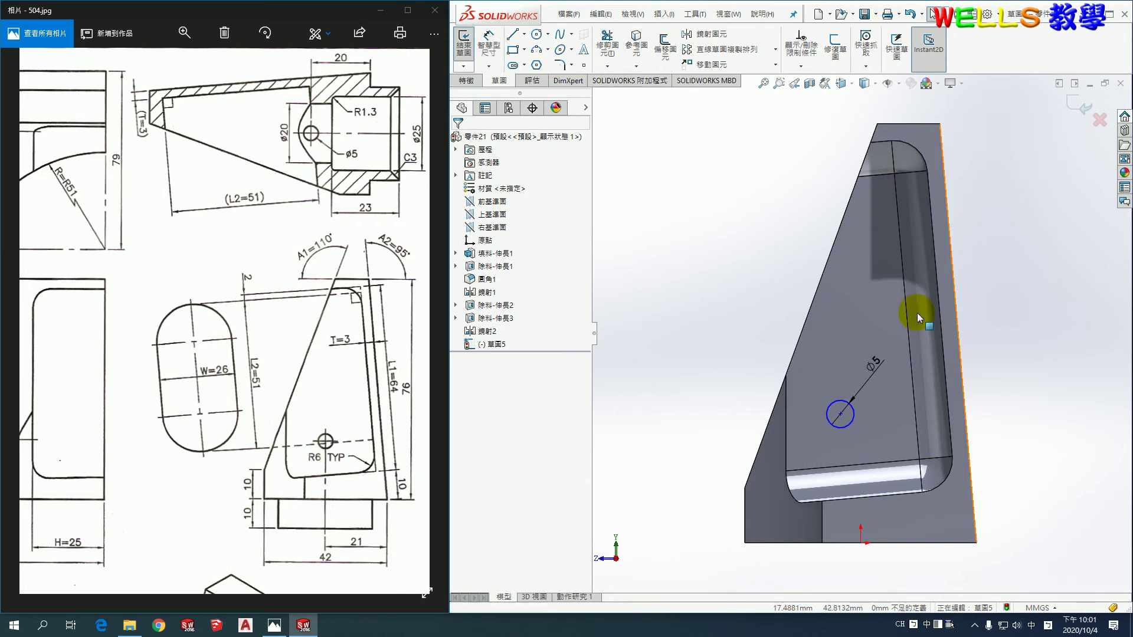
{"action": "left_click", "coordinate": [488, 45]}
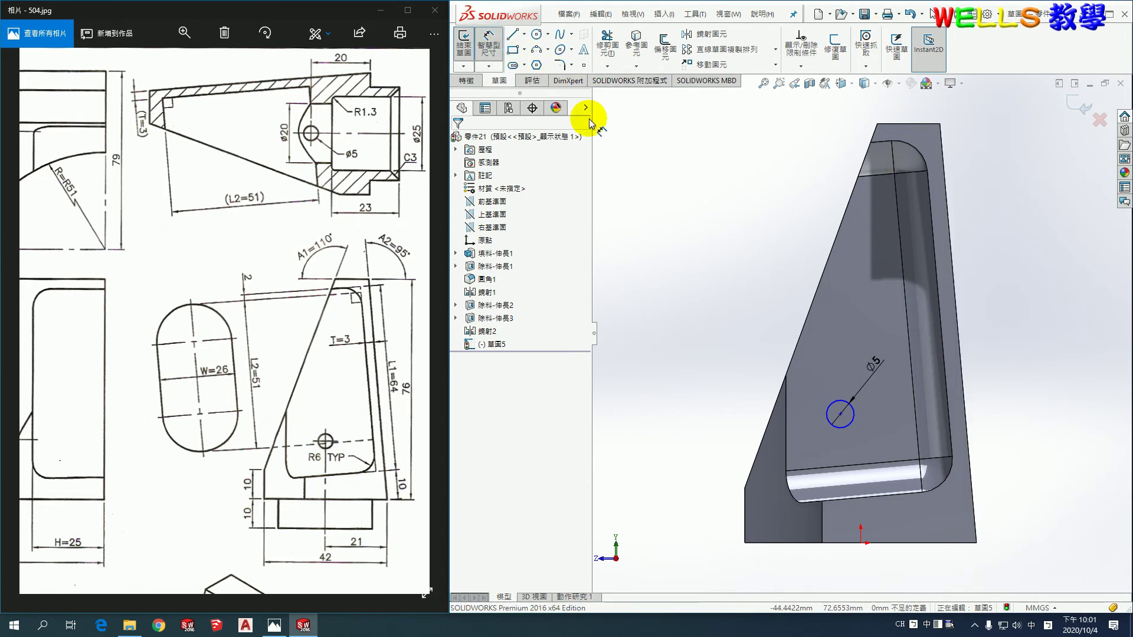
{"action": "left_click", "coordinate": [853, 429]}
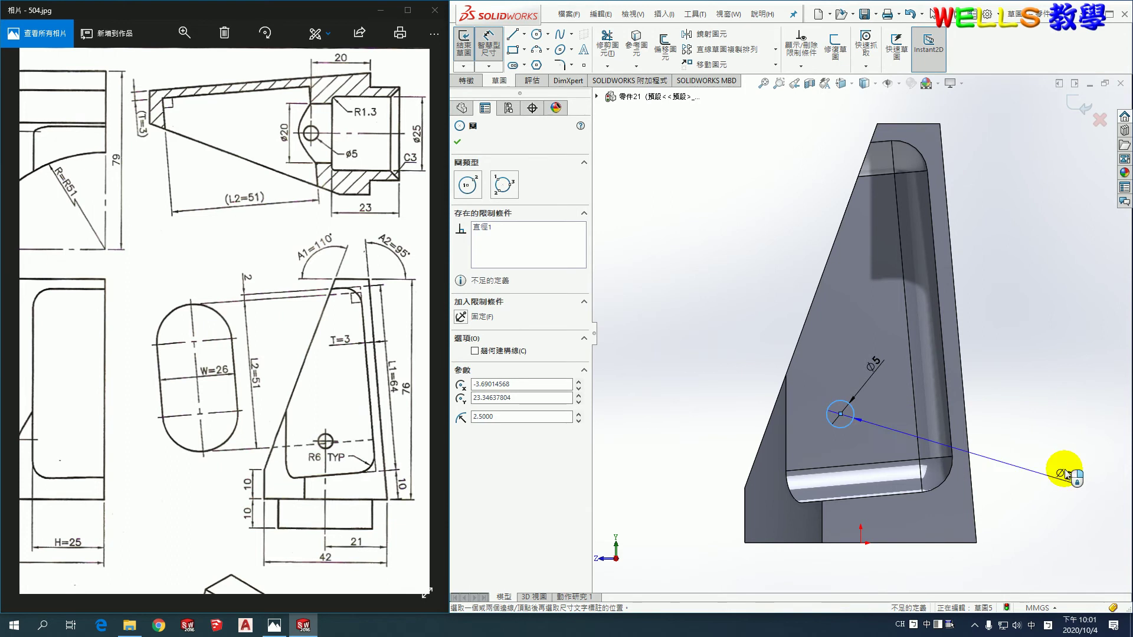
{"action": "left_click", "coordinate": [976, 543]}
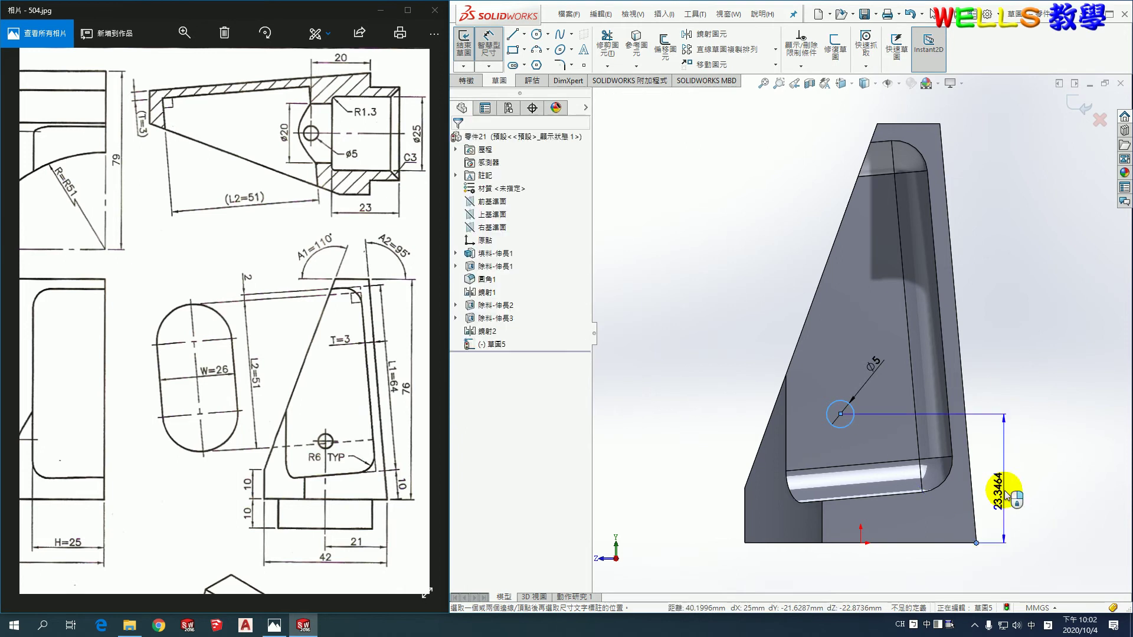
{"action": "left_click", "coordinate": [1016, 489]}
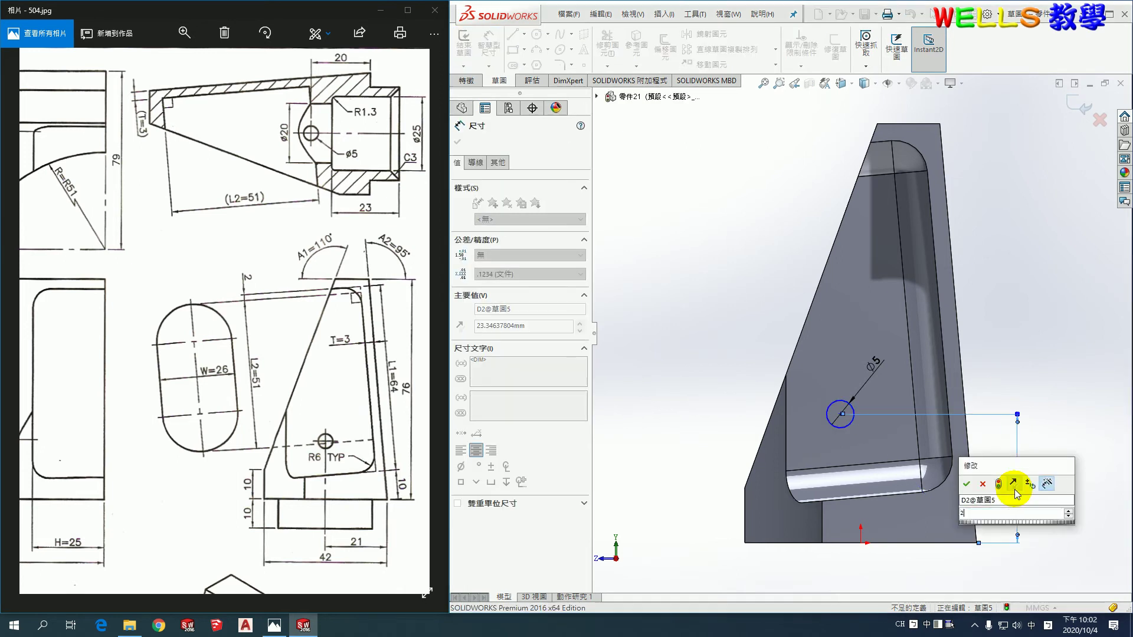
{"action": "type", "text": "20"}
{"action": "key", "text": "Return"}
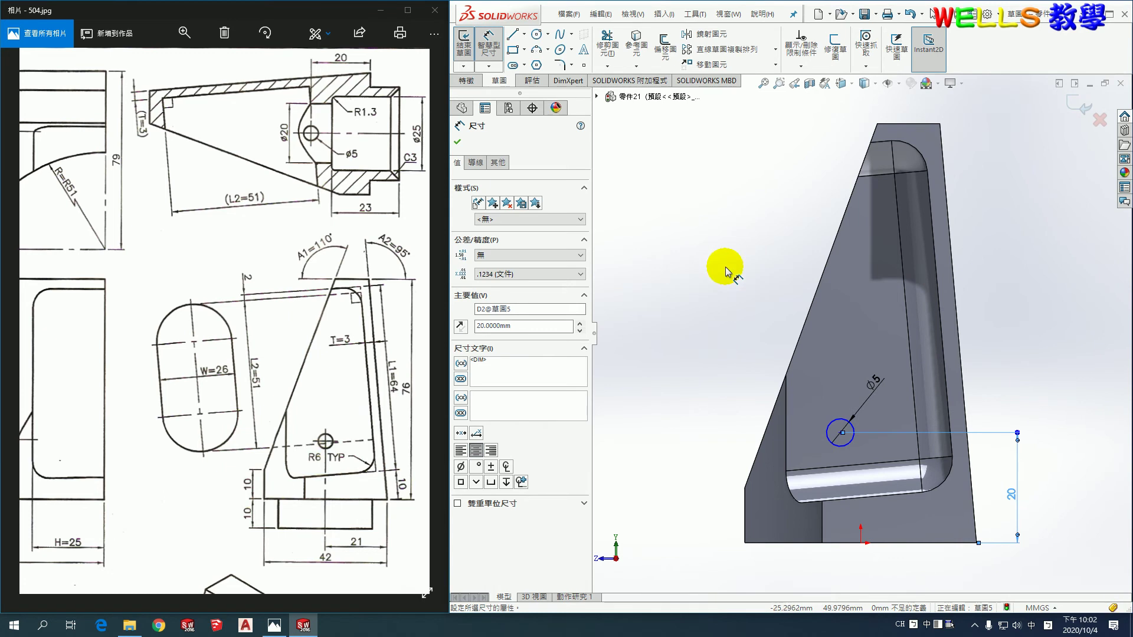
{"action": "left_click", "coordinate": [860, 561]}
{"action": "key", "text": "Escape"}
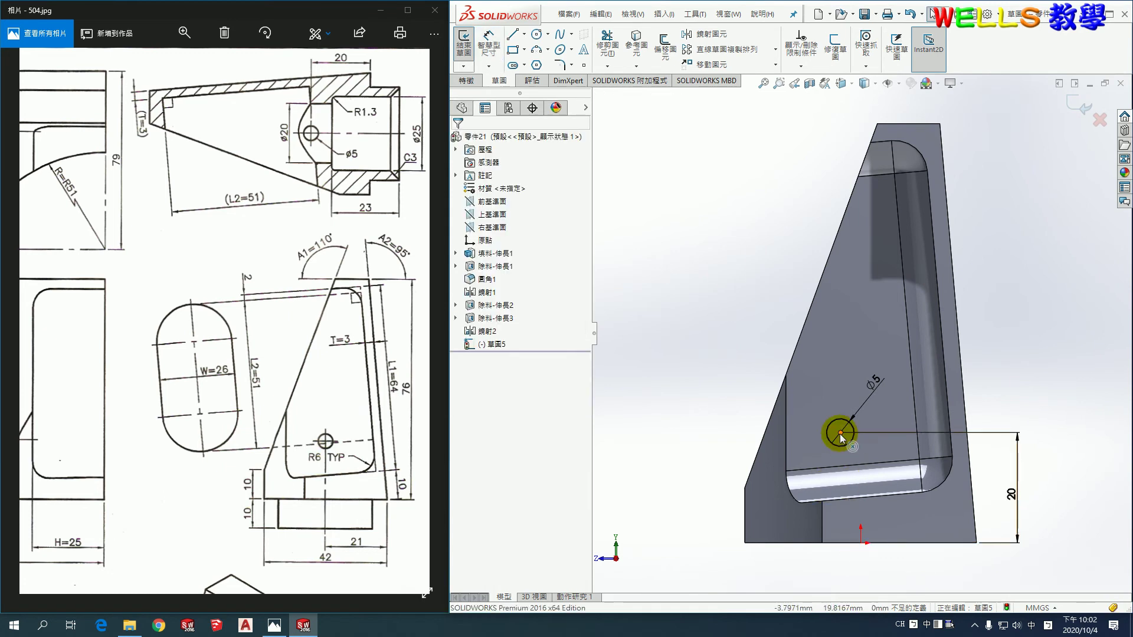
Add a Vertical relation between the circle centre and the origin, then exit the sketch.
{"action": "left_click", "coordinate": [840, 434]}
{"action": "left_click", "coordinate": [860, 543], "text": "ctrl"}
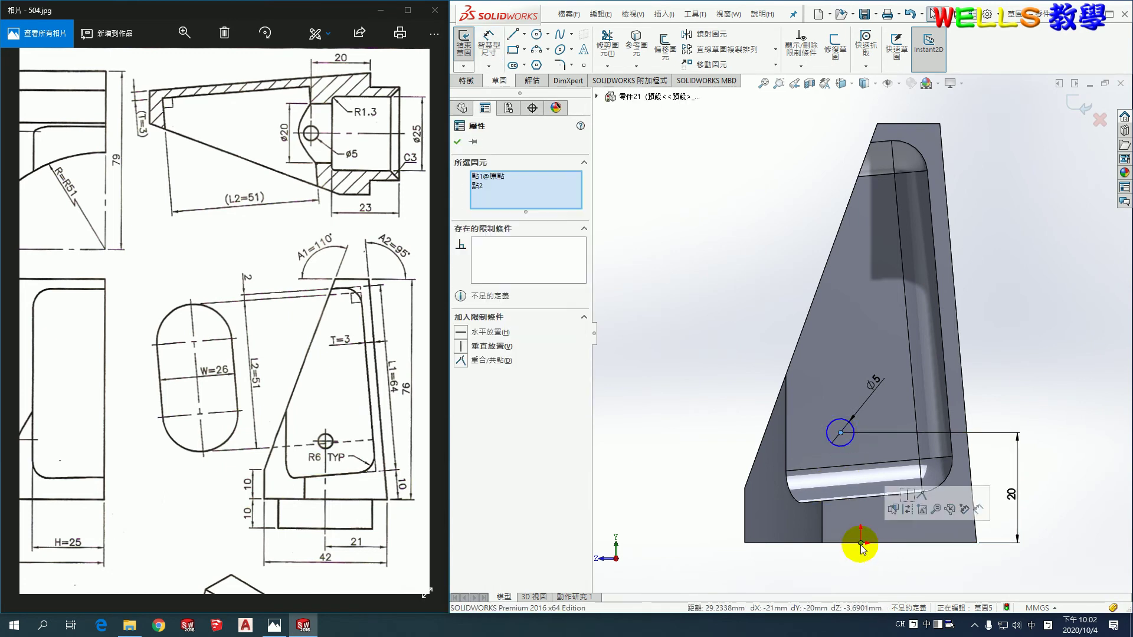
{"action": "left_click", "coordinate": [907, 495]}
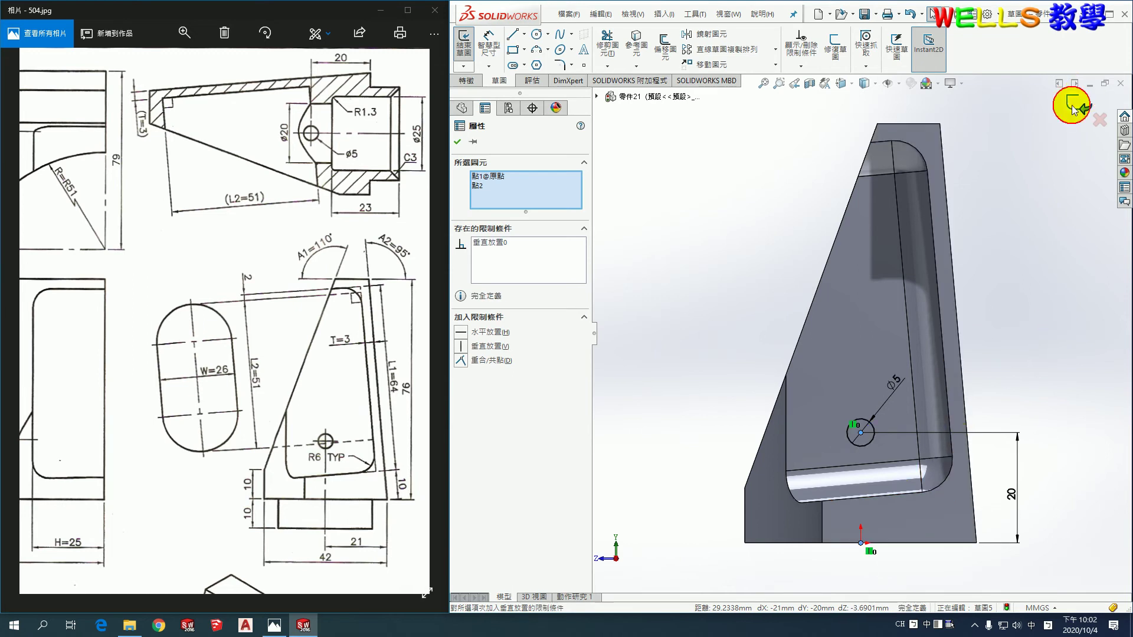
{"action": "left_click", "coordinate": [1080, 105]}
Extrude-cut the ø5 hole Through All.
{"action": "key", "text": "ctrl+e"}
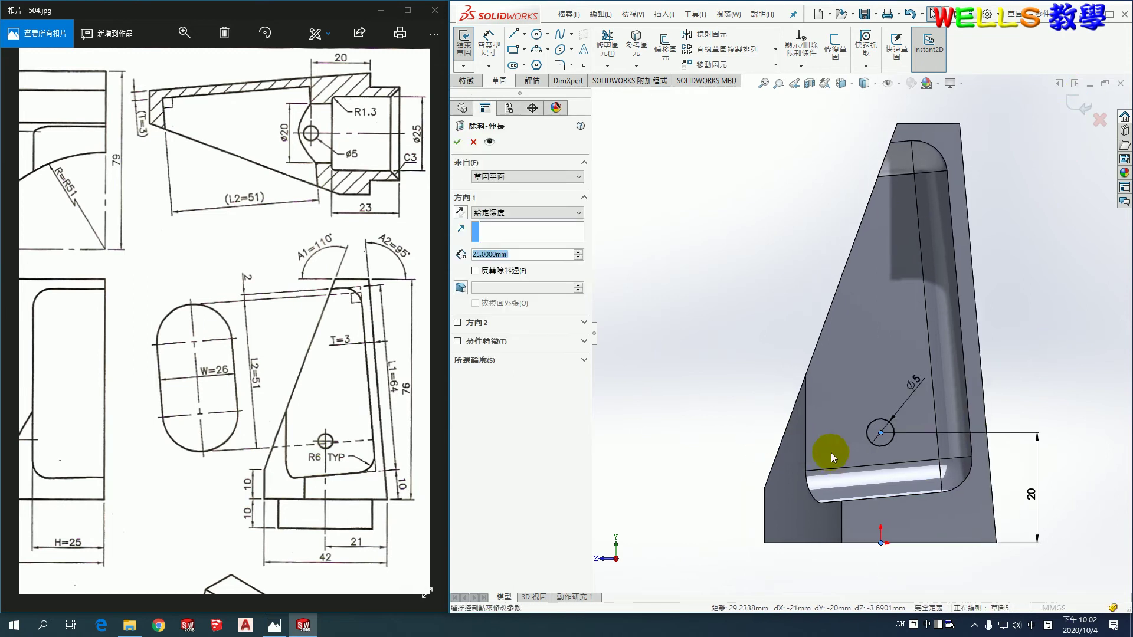
{"action": "left_click", "coordinate": [519, 213]}
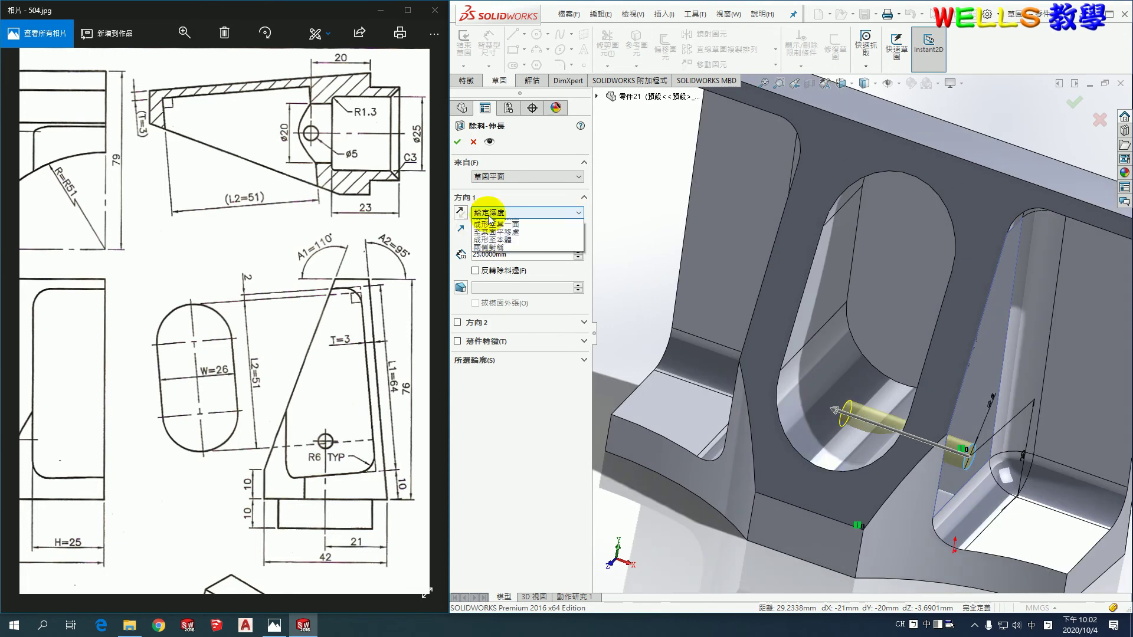
{"action": "left_click", "coordinate": [514, 234]}
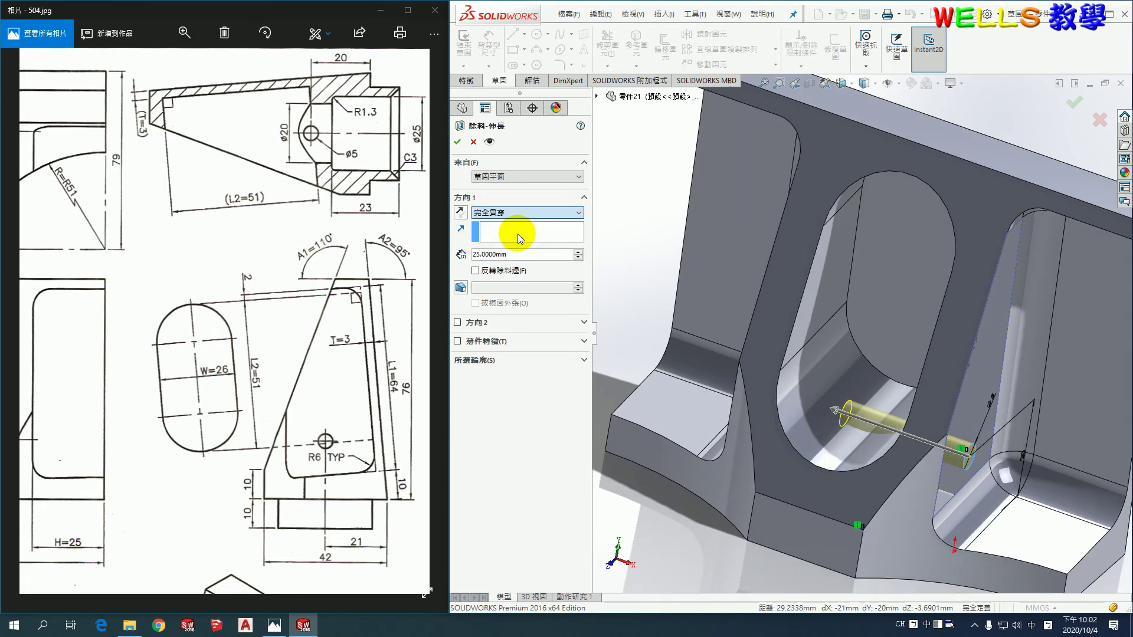
{"action": "left_click", "coordinate": [458, 142]}
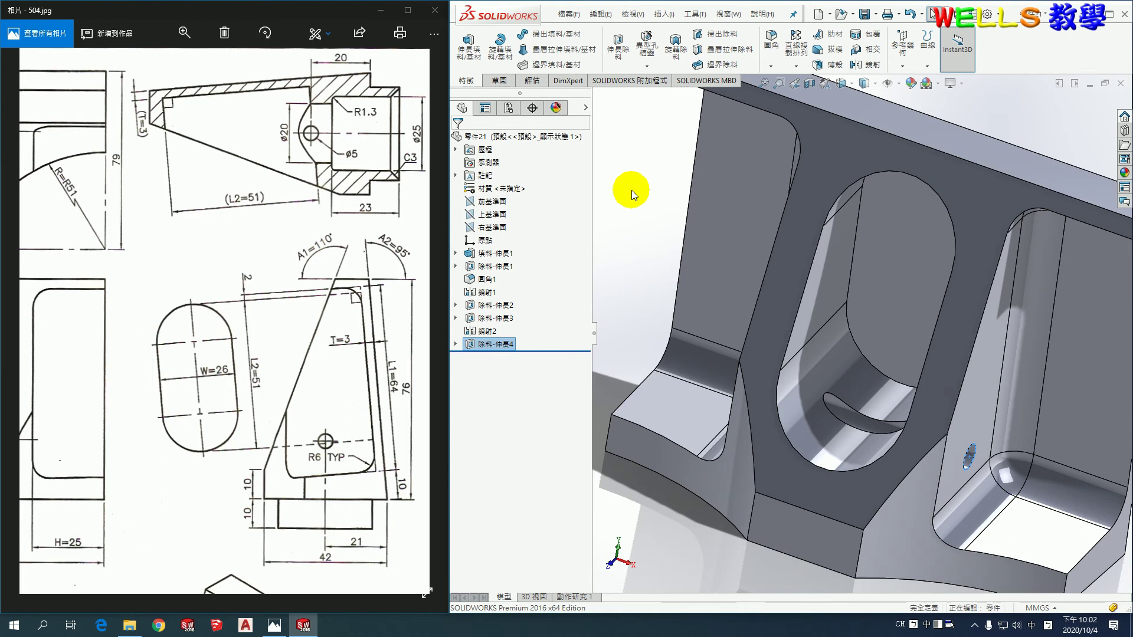
{"action": "key", "text": "f"}
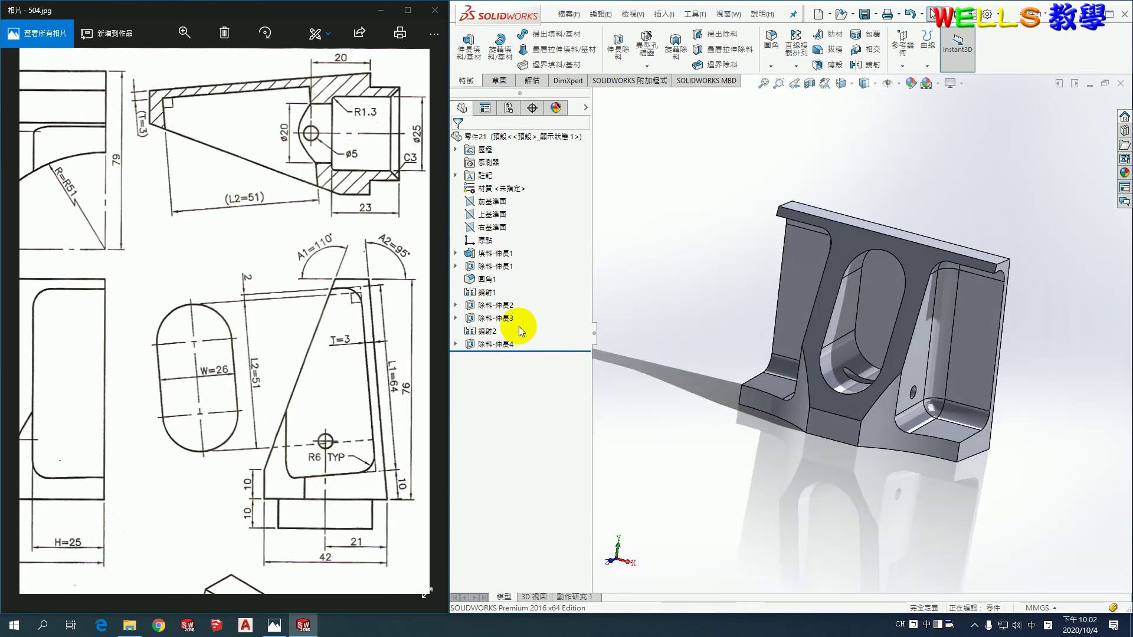
Start an Extruded Boss sketch on the part's large side face.
{"action": "middle_click_drag", "start_coordinate": [900, 454], "coordinate": [955, 543]}
{"action": "scroll", "coordinate": [388, 247], "scroll_direction": "left", "scroll_amount": 5}
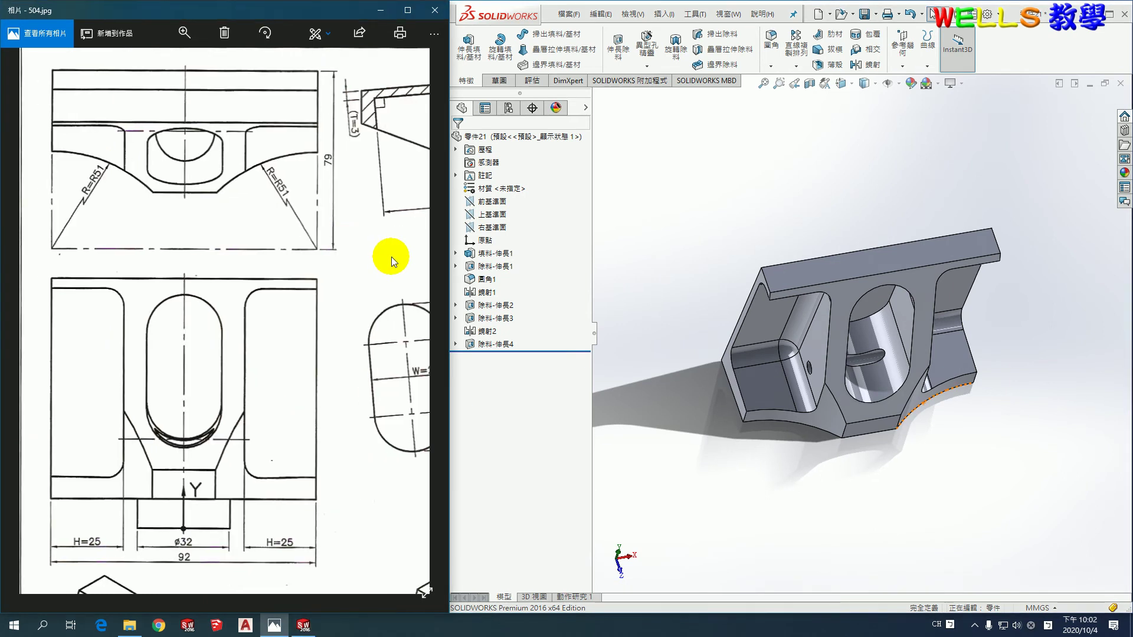
{"action": "left_click", "coordinate": [469, 50]}
{"action": "mouse_move", "coordinate": [823, 481]}
{"action": "middle_mouse_down"}
{"action": "mouse_move", "coordinate": [733, 271]}
{"action": "mouse_move", "coordinate": [821, 384]}
{"action": "mouse_move", "coordinate": [827, 370]}
{"action": "middle_mouse_up"}
{"action": "left_click", "coordinate": [863, 373]}
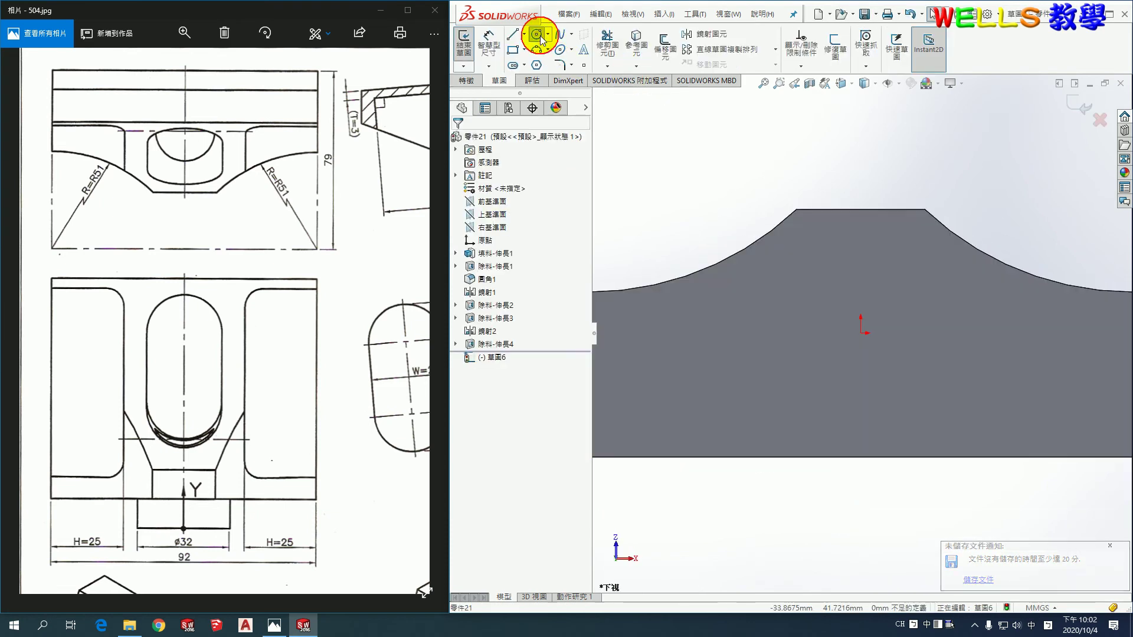
Sketch a circle at the origin on the side face and dimension it to ø32.
{"action": "left_click", "coordinate": [536, 33]}
{"action": "left_click", "coordinate": [860, 334]}
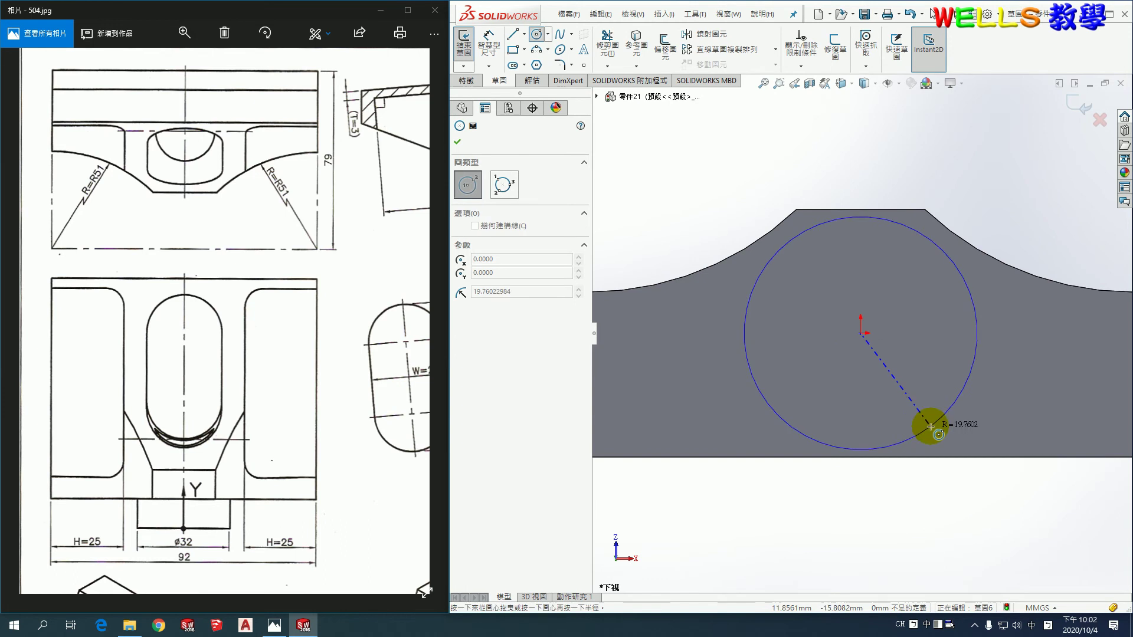
{"action": "left_click", "coordinate": [918, 415]}
{"action": "left_click", "coordinate": [499, 46]}
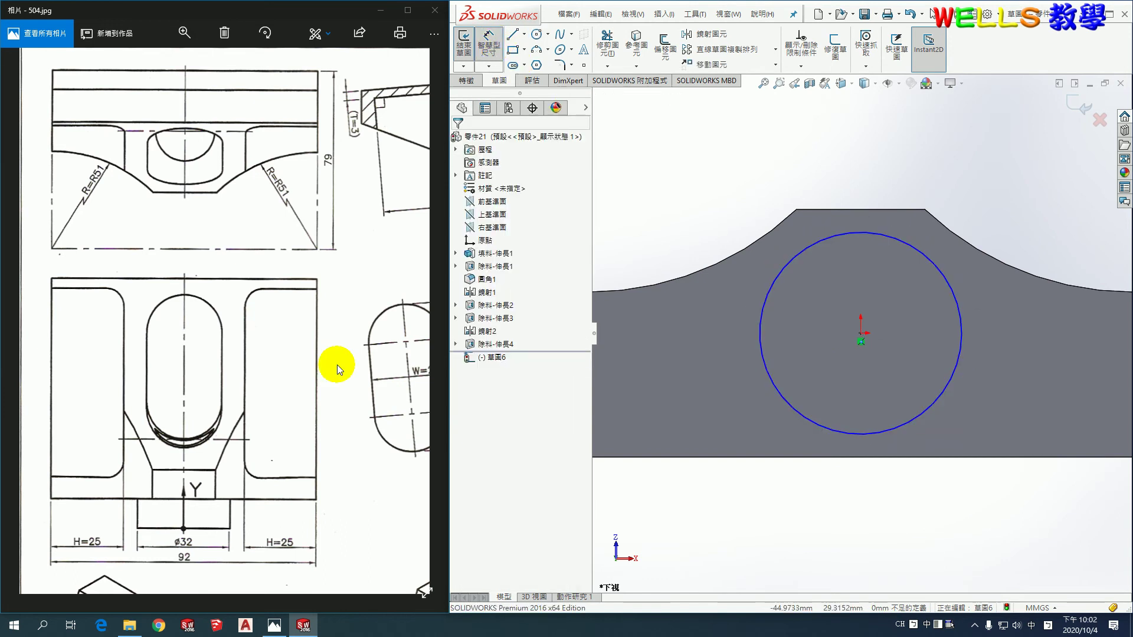
{"action": "left_click_drag", "start_coordinate": [337, 410], "coordinate": [304, 273]}
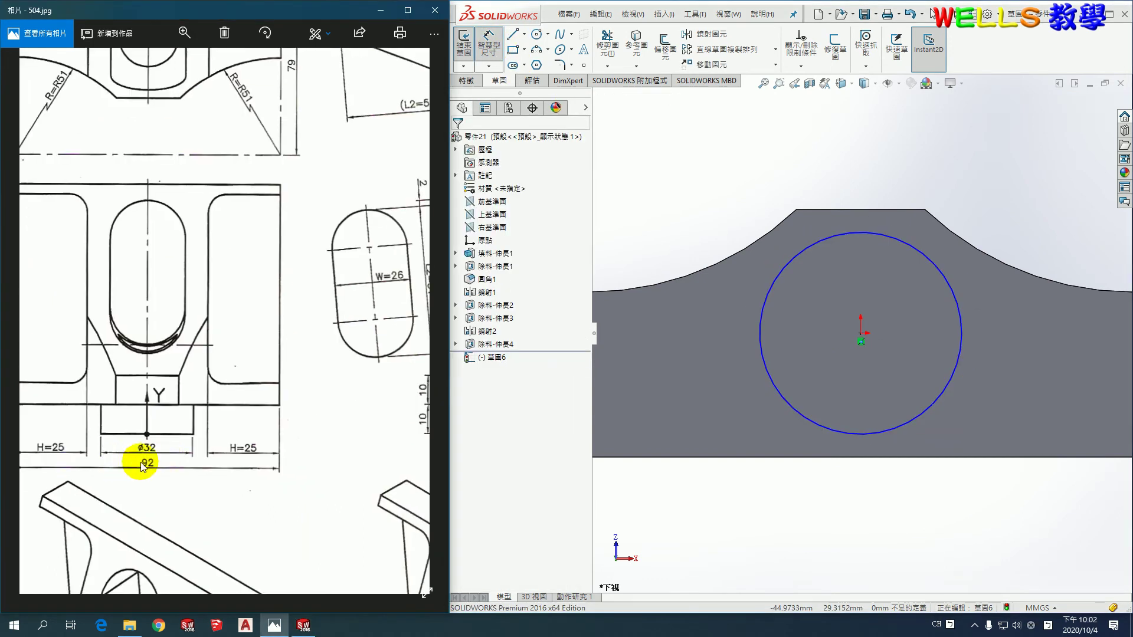
{"action": "left_click", "coordinate": [927, 259]}
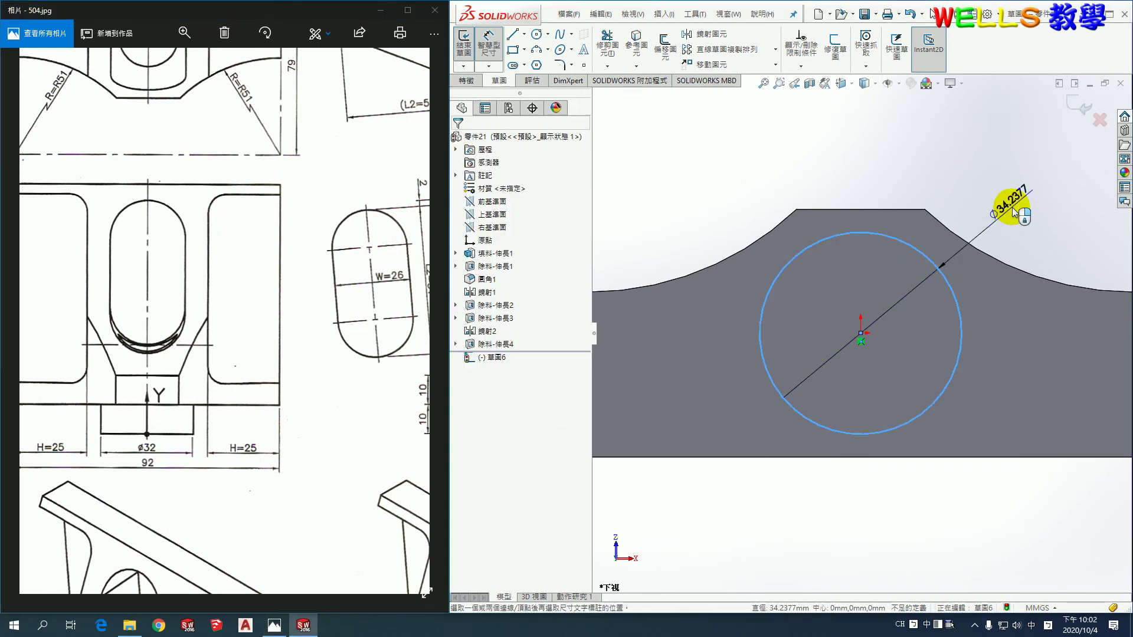
{"action": "left_click", "coordinate": [1008, 210]}
{"action": "type", "text": "32"}
{"action": "key", "text": "Return"}
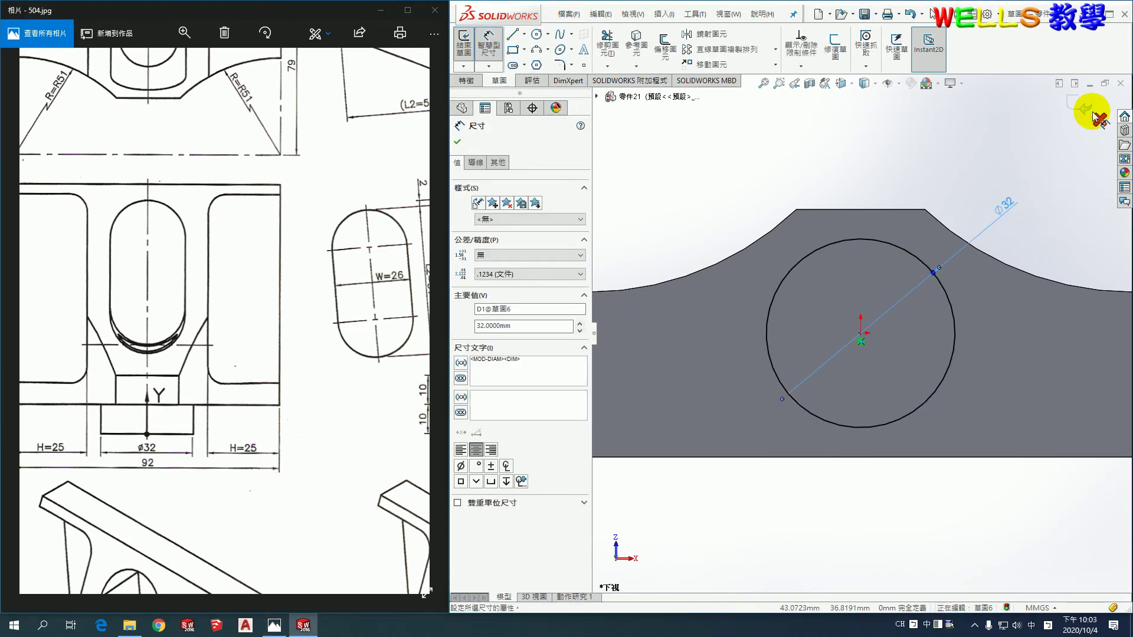
{"action": "left_click", "coordinate": [1074, 112]}
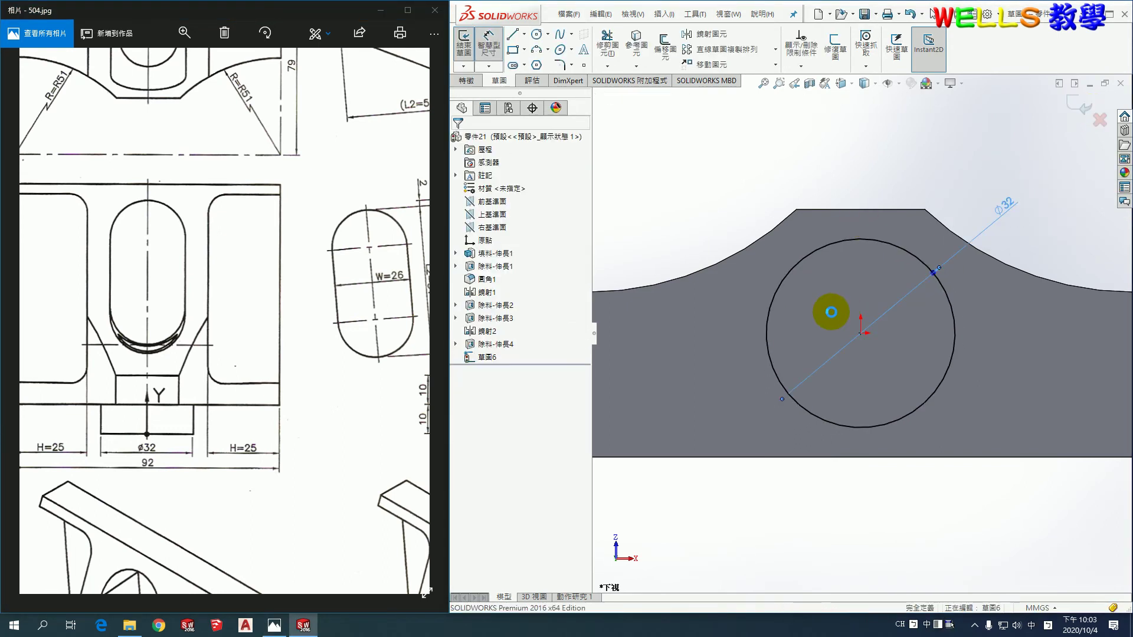
Extrude the circle 10 mm into a boss while reviewing the drawing's slot and section views.
{"action": "key", "text": "e"}
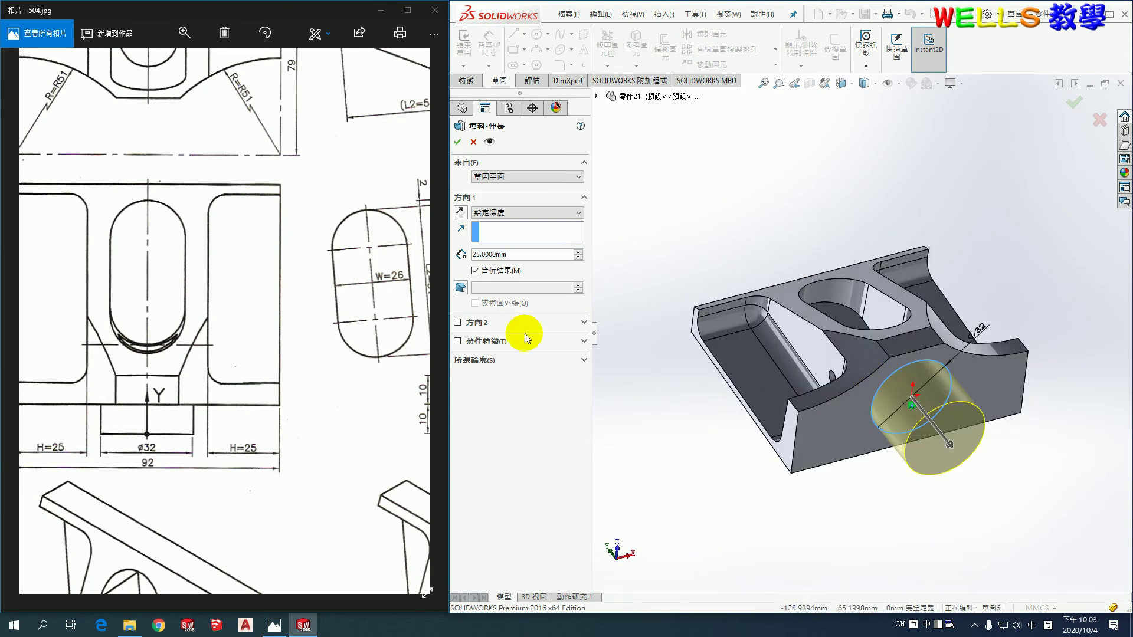
{"action": "double_click", "coordinate": [516, 257]}
{"action": "type", "text": "10"}
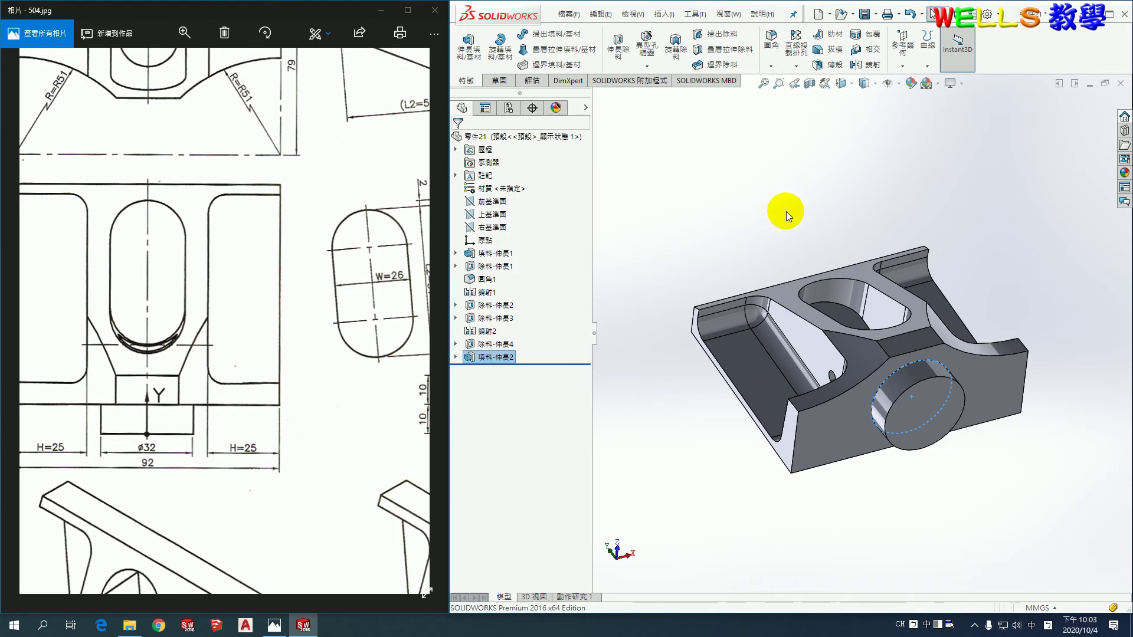
{"action": "mouse_move", "coordinate": [236, 391]}
{"action": "left_mouse_down"}
{"action": "mouse_move", "coordinate": [279, 368]}
{"action": "mouse_move", "coordinate": [108, 330]}
{"action": "left_mouse_up"}
{"action": "mouse_move", "coordinate": [215, 317]}
{"action": "left_mouse_down"}
{"action": "mouse_move", "coordinate": [174, 288]}
{"action": "mouse_move", "coordinate": [182, 472]}
{"action": "left_mouse_up"}
{"action": "mouse_move", "coordinate": [261, 248]}
{"action": "left_mouse_down"}
{"action": "mouse_move", "coordinate": [172, 384]}
{"action": "mouse_move", "coordinate": [265, 323]}
{"action": "left_mouse_up"}
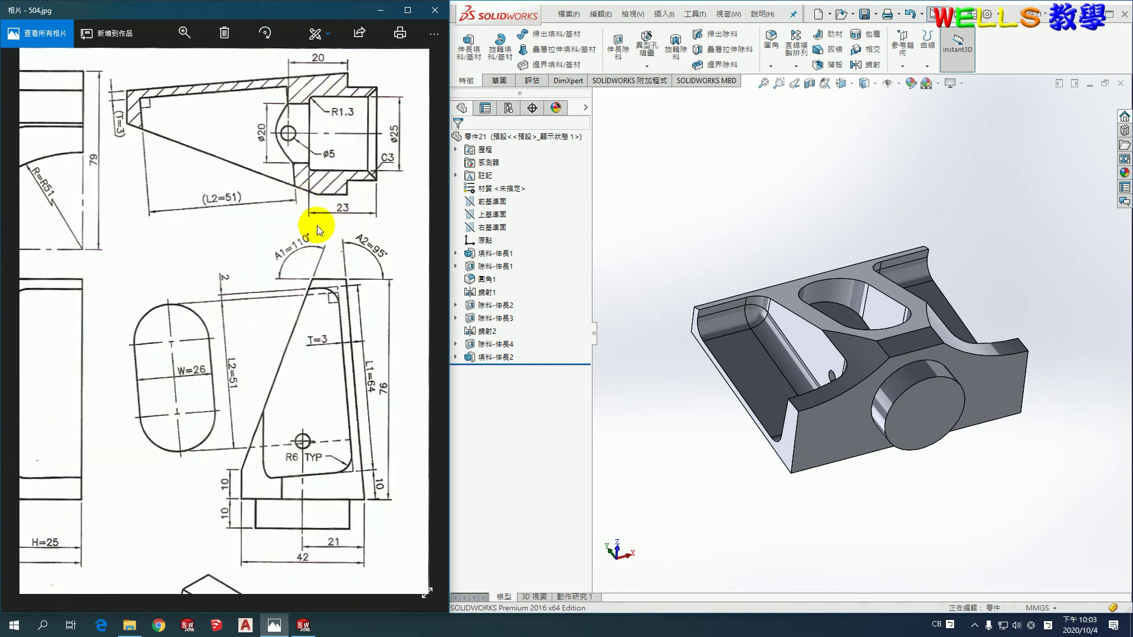
Sketch a ø25 origin-centred circle on the boss's end face for a cut.
{"action": "left_click", "coordinate": [615, 50]}
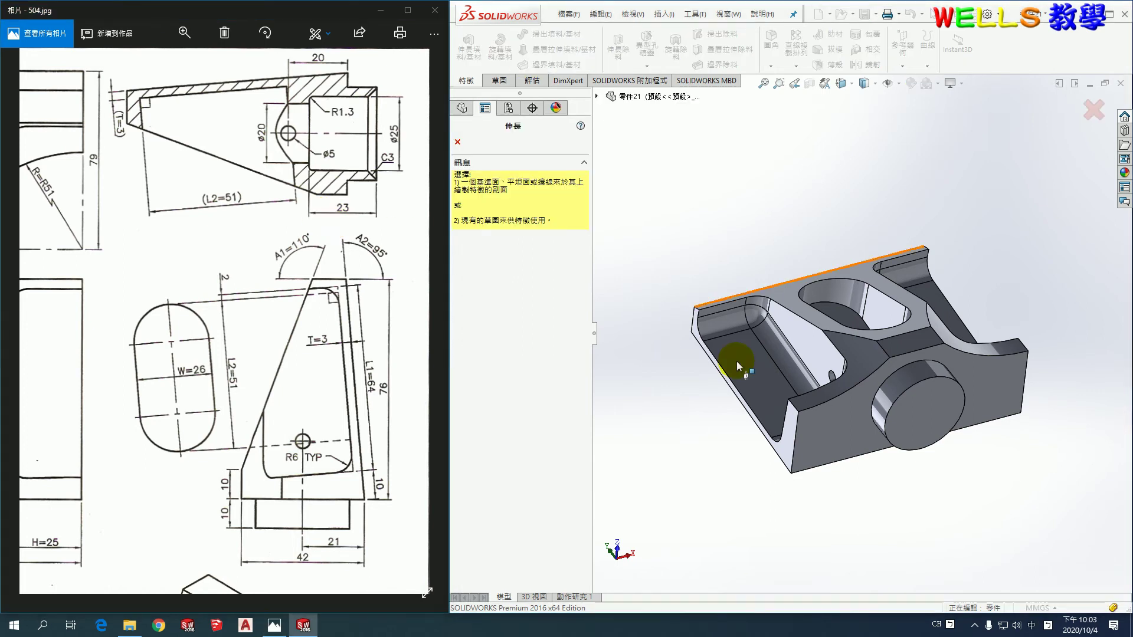
{"action": "left_click", "coordinate": [922, 405]}
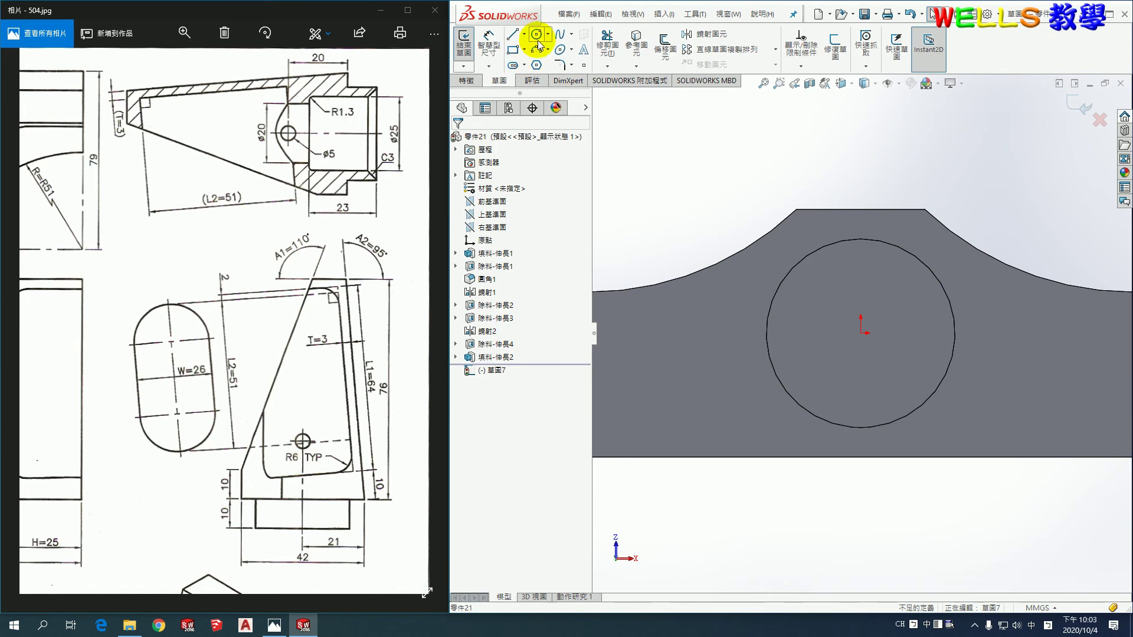
{"action": "left_click", "coordinate": [538, 36]}
{"action": "left_click", "coordinate": [860, 332]}
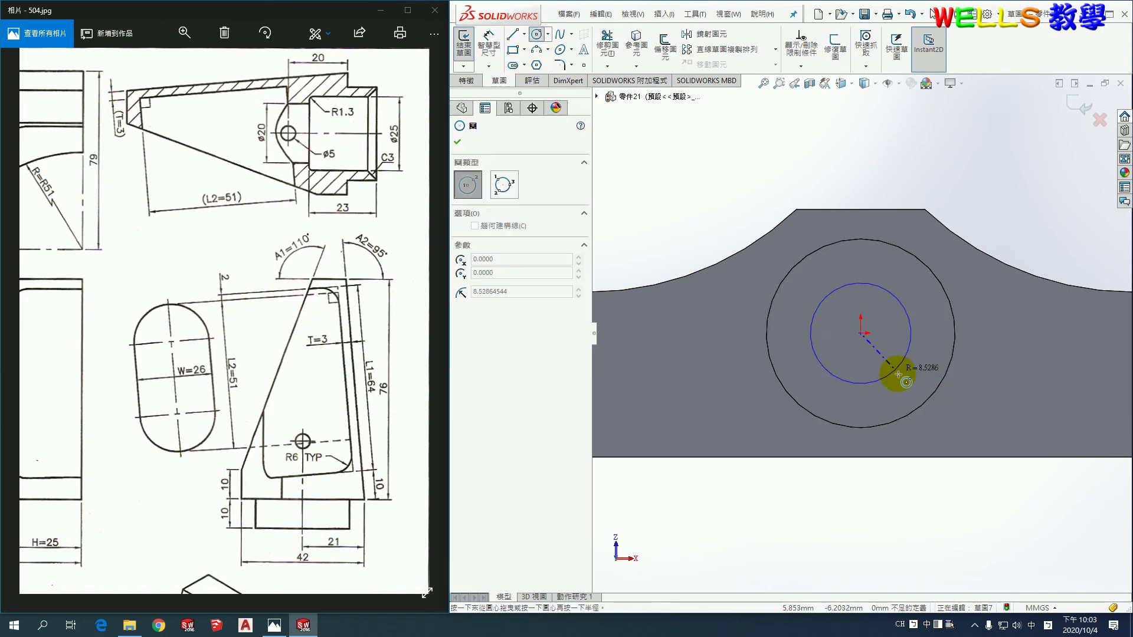
{"action": "left_click", "coordinate": [898, 375]}
{"action": "left_click", "coordinate": [493, 45]}
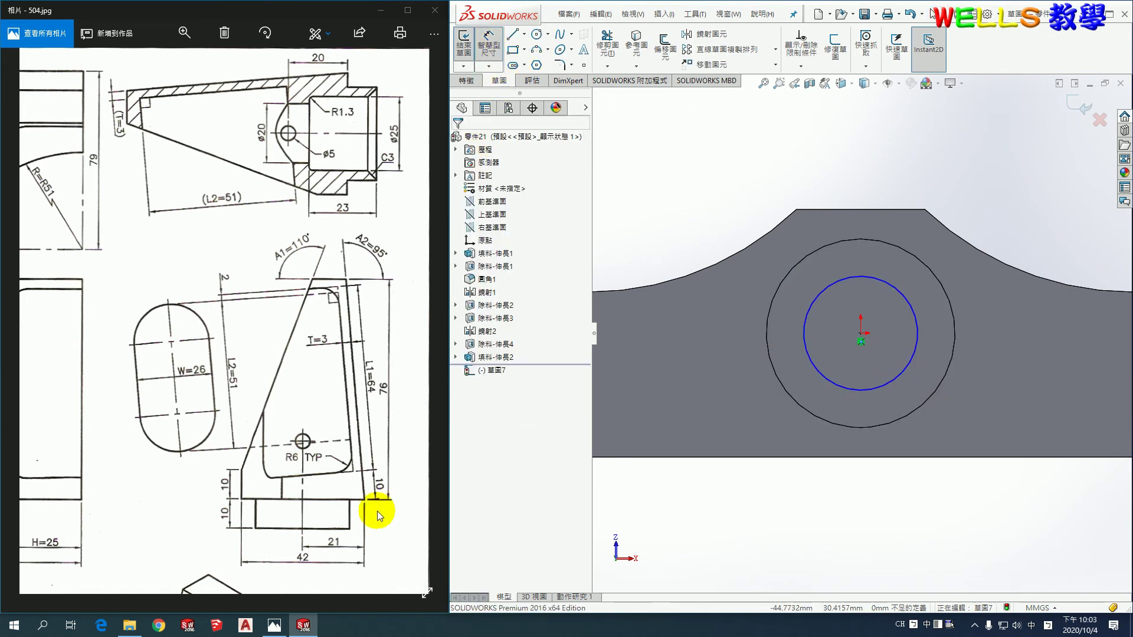
{"action": "left_click", "coordinate": [906, 301]}
{"action": "left_click", "coordinate": [961, 269]}
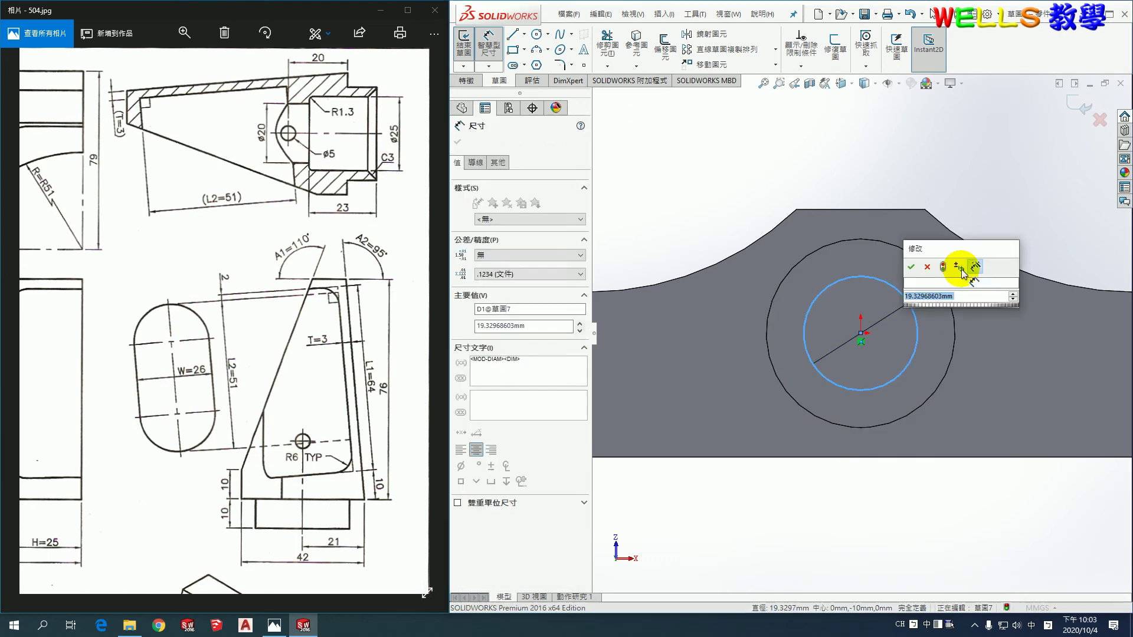
{"action": "type", "text": "25"}
{"action": "key", "text": "Return"}
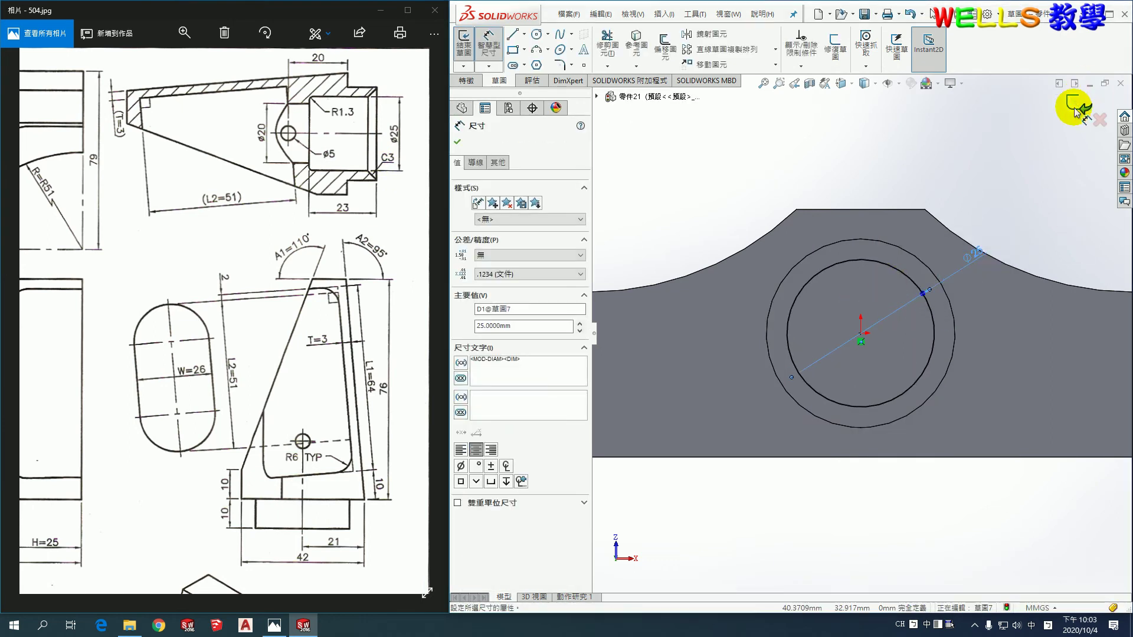
{"action": "key", "text": "Escape"}
Set the cut depth to 23 mm and confirm the hole.
{"action": "right_click_drag", "start_coordinate": [877, 354], "coordinate": [733, 341]}
{"action": "middle_click_drag", "start_coordinate": [734, 342], "coordinate": [809, 383]}
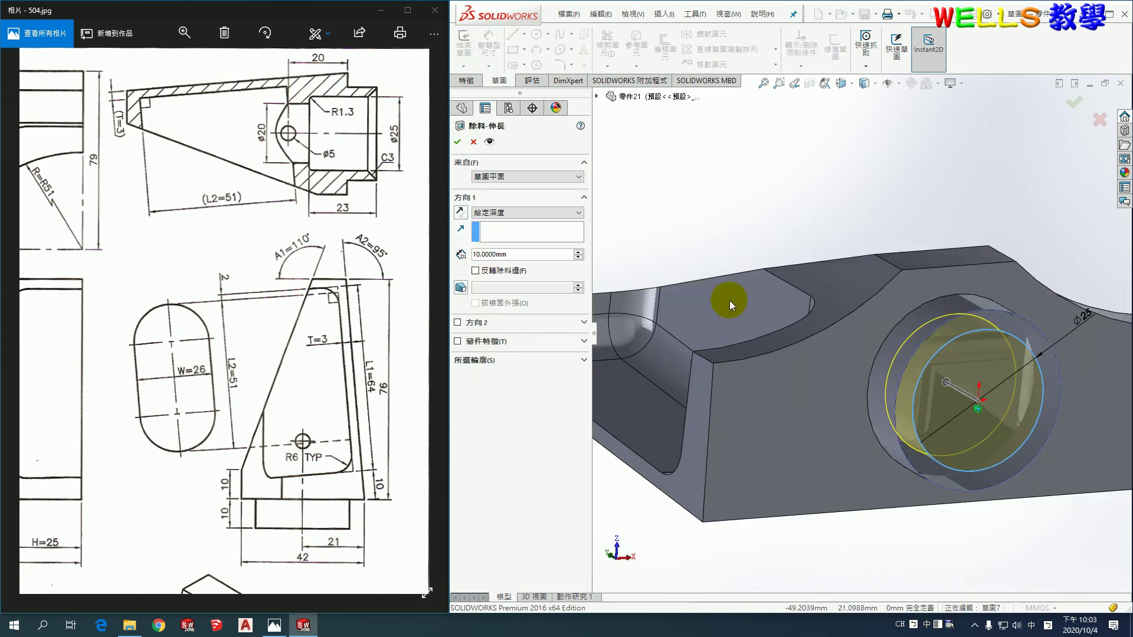
{"action": "scroll", "coordinate": [823, 331], "scroll_direction": "up", "scroll_amount": 3}
{"action": "middle_click_drag", "start_coordinate": [877, 377], "coordinate": [898, 405]}
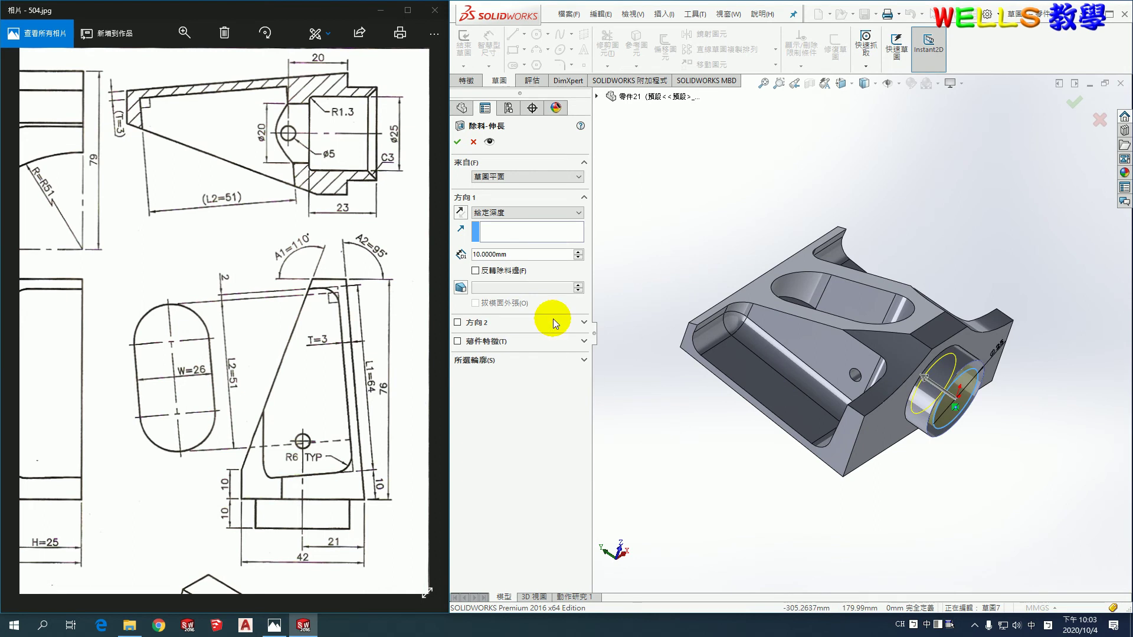
{"action": "left_click_drag", "start_coordinate": [518, 254], "coordinate": [466, 258]}
{"action": "type", "text": "23"}
{"action": "key", "text": "Return"}
{"action": "mouse_move", "coordinate": [1038, 424]}
{"action": "middle_mouse_down"}
{"action": "mouse_move", "coordinate": [943, 384]}
{"action": "mouse_move", "coordinate": [965, 320]}
{"action": "middle_mouse_up"}
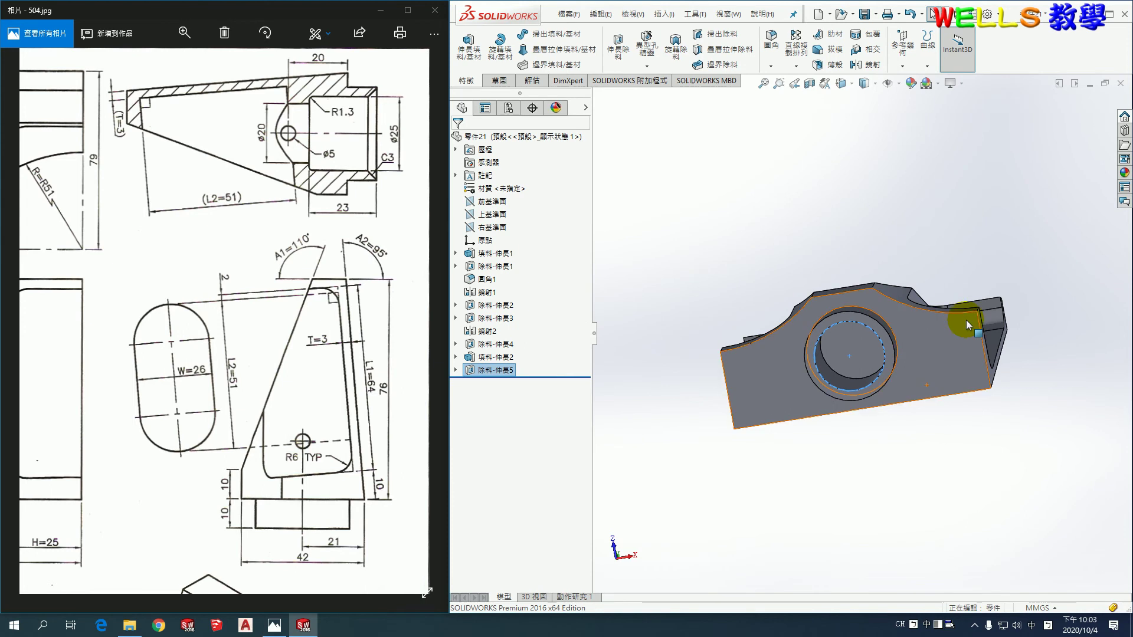
On the ø25 hole's bottom face, sketch an origin-centred circle dimensioned to ø20.
{"action": "left_click", "coordinate": [623, 62]}
{"action": "left_click", "coordinate": [859, 354]}
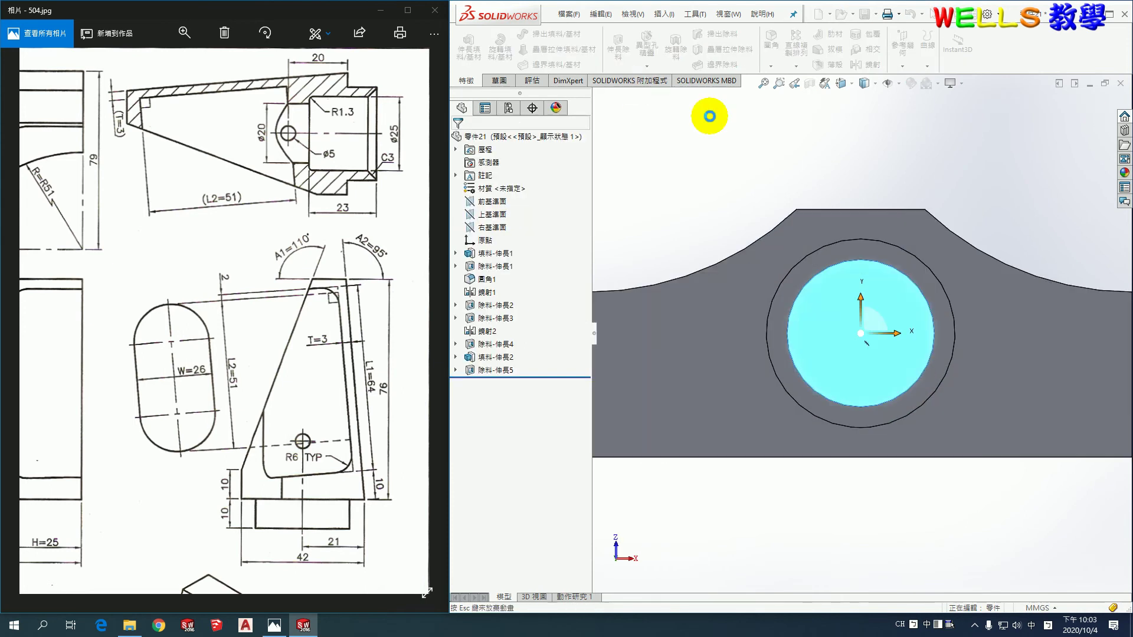
{"action": "left_click", "coordinate": [536, 34]}
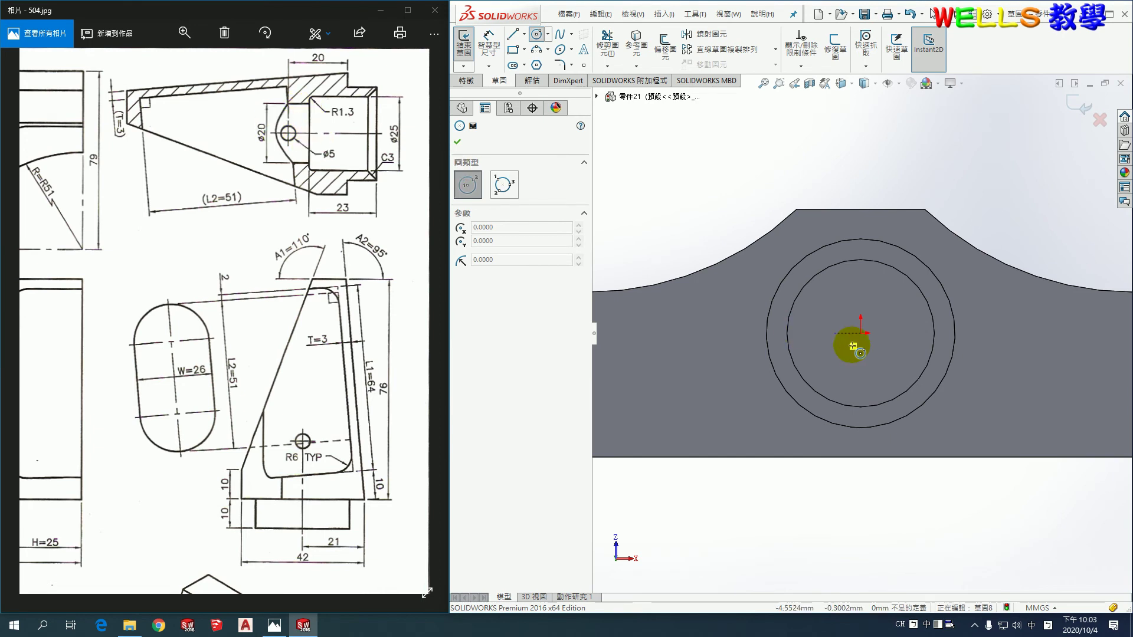
{"action": "left_click", "coordinate": [861, 334]}
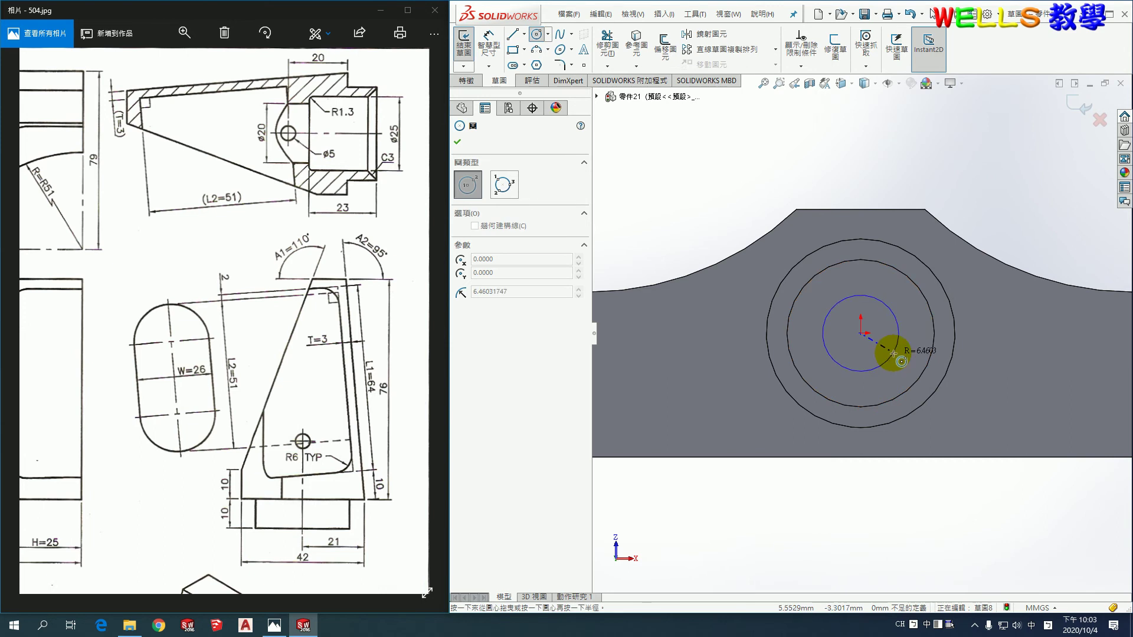
{"action": "left_click", "coordinate": [899, 335]}
{"action": "left_click", "coordinate": [488, 44]}
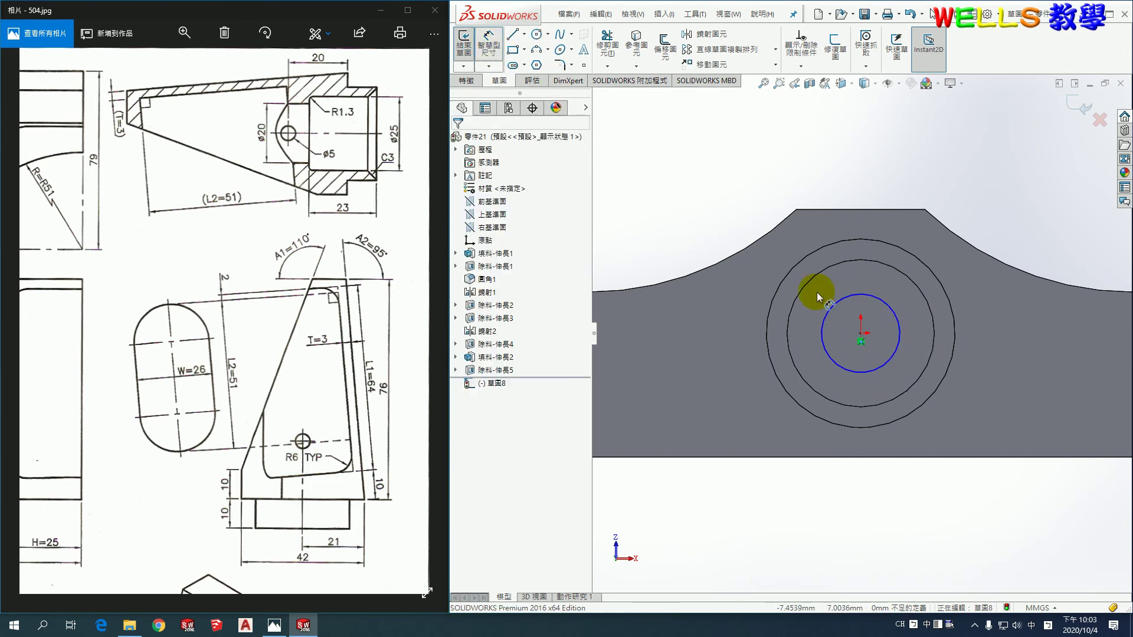
{"action": "left_click", "coordinate": [889, 309]}
{"action": "left_click", "coordinate": [954, 264]}
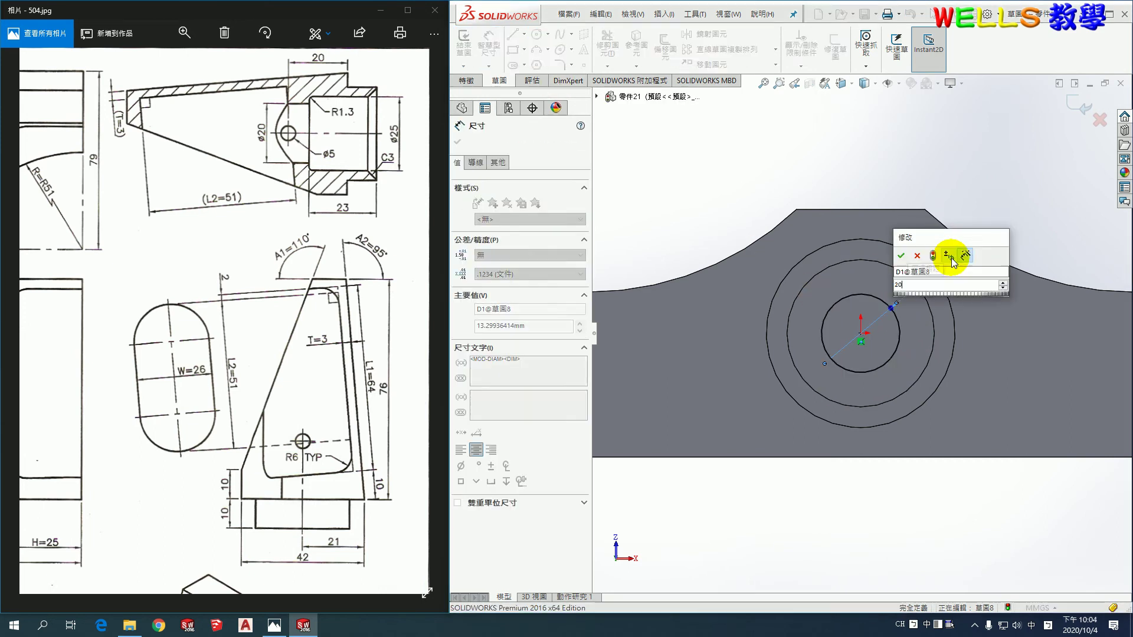
{"action": "type", "text": "20"}
{"action": "key", "text": "Return"}
Cut the ø20 circle with end condition Up To Next.
{"action": "left_click", "coordinate": [1084, 112]}
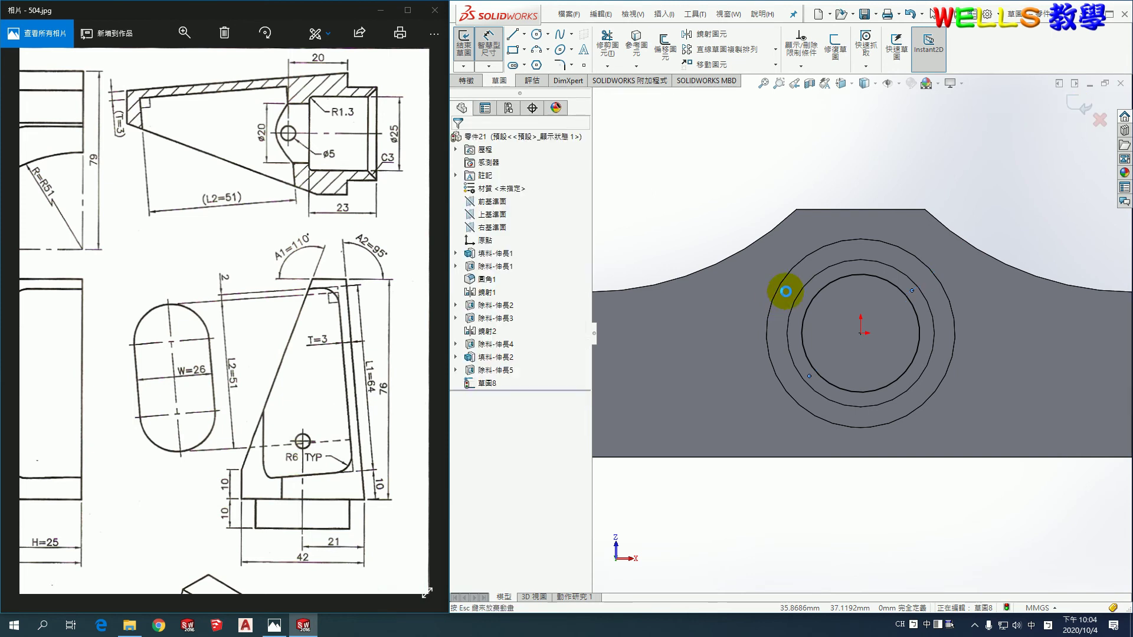
{"action": "key", "text": "e"}
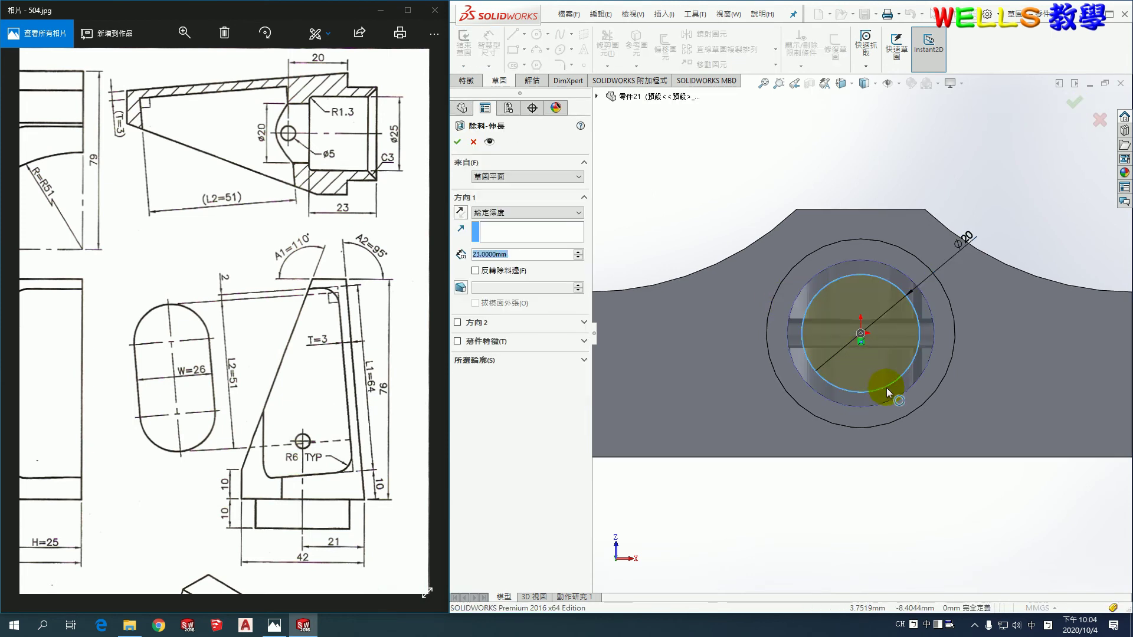
{"action": "mouse_move", "coordinate": [887, 370]}
{"action": "middle_mouse_down"}
{"action": "mouse_move", "coordinate": [965, 520]}
{"action": "mouse_move", "coordinate": [860, 417]}
{"action": "middle_mouse_up"}
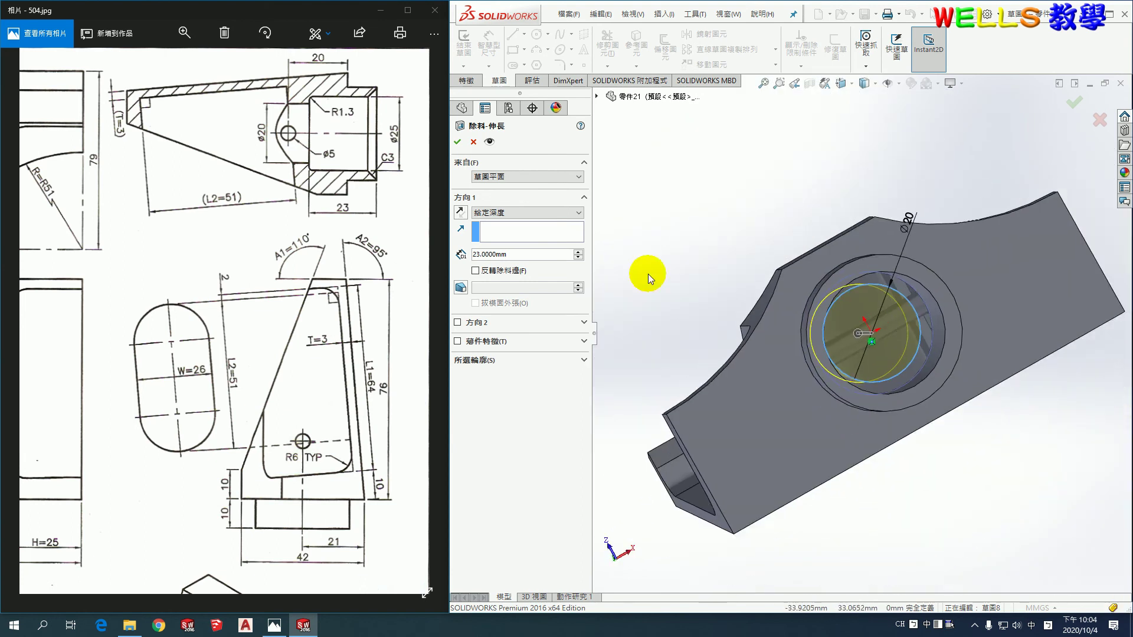
{"action": "left_click", "coordinate": [548, 217]}
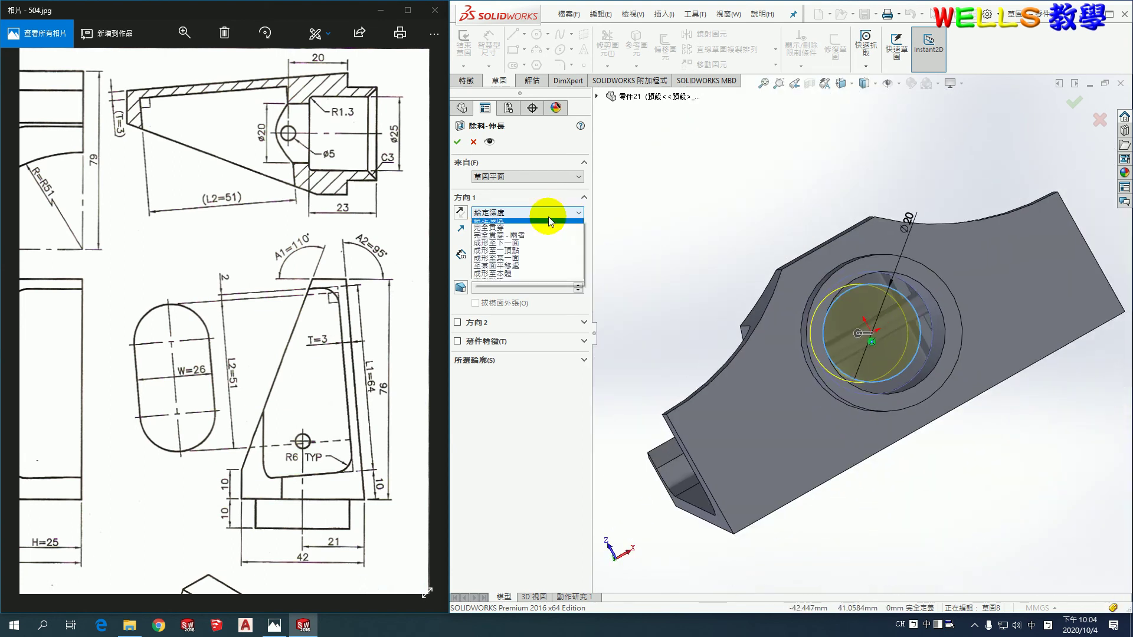
{"action": "left_click", "coordinate": [529, 247]}
{"action": "left_click", "coordinate": [458, 141]}
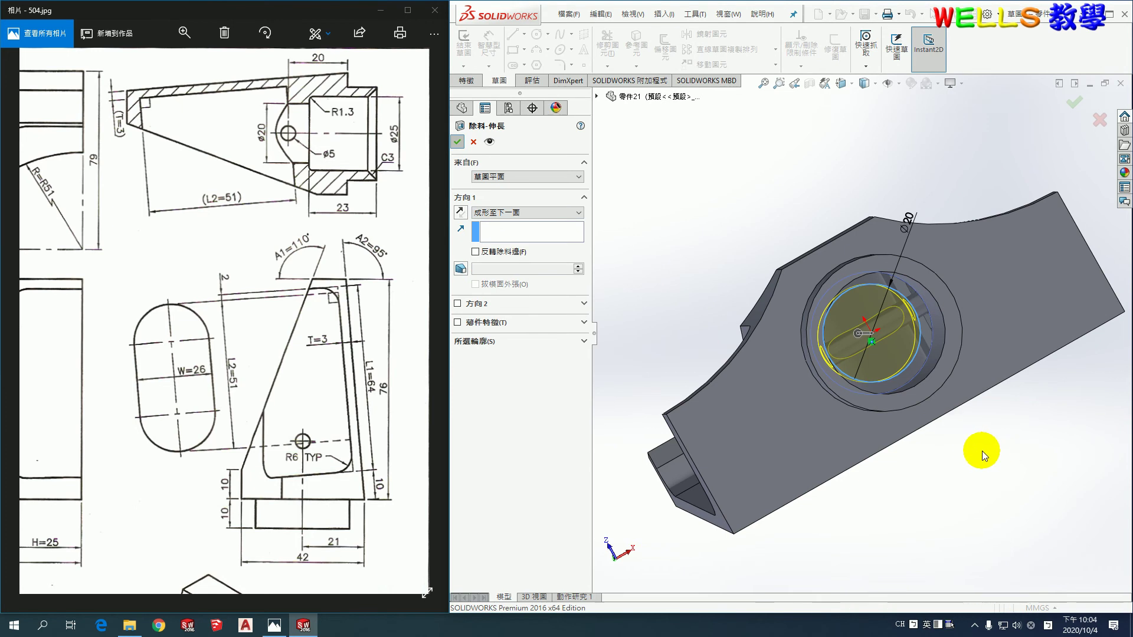
Orbit and zoom to inspect the new hole from underneath.
{"action": "mouse_move", "coordinate": [950, 427]}
{"action": "middle_mouse_down"}
{"action": "mouse_move", "coordinate": [986, 480]}
{"action": "mouse_move", "coordinate": [968, 466]}
{"action": "mouse_move", "coordinate": [1081, 595]}
{"action": "mouse_move", "coordinate": [961, 463]}
{"action": "middle_mouse_up"}
{"action": "scroll", "coordinate": [962, 464], "scroll_direction": "up", "scroll_amount": 3}
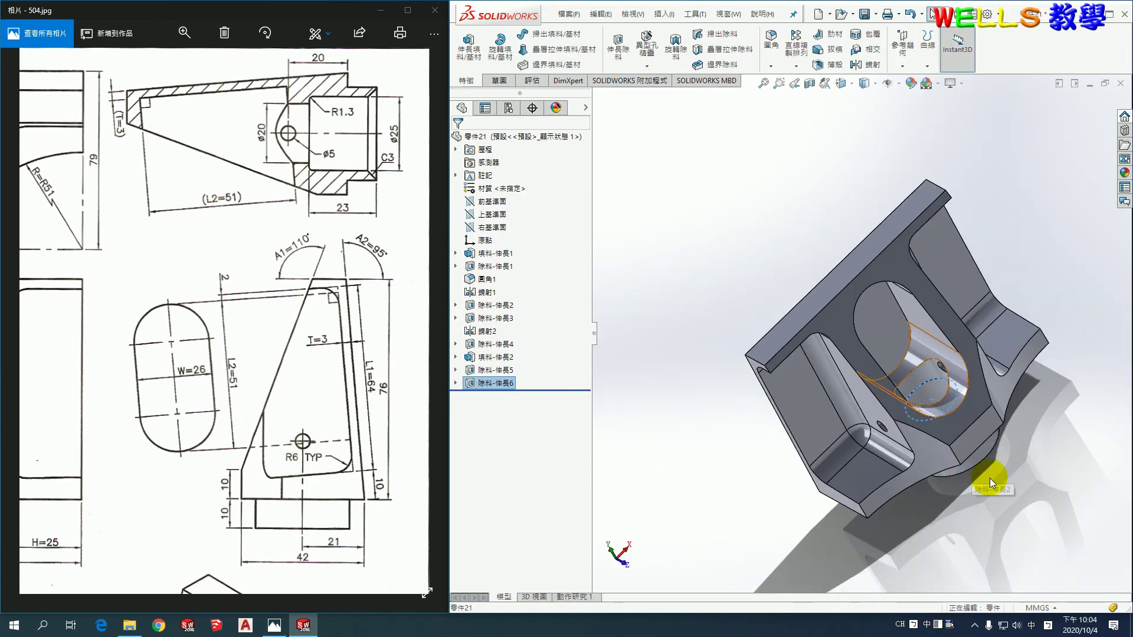
{"action": "mouse_move", "coordinate": [984, 529]}
{"action": "middle_mouse_down"}
{"action": "mouse_move", "coordinate": [955, 501]}
{"action": "mouse_move", "coordinate": [985, 522]}
{"action": "mouse_move", "coordinate": [948, 405]}
{"action": "mouse_move", "coordinate": [1010, 451]}
{"action": "mouse_move", "coordinate": [978, 376]}
{"action": "mouse_move", "coordinate": [1017, 432]}
{"action": "middle_mouse_up"}
{"action": "scroll", "coordinate": [998, 423], "scroll_direction": "down", "scroll_amount": 5}
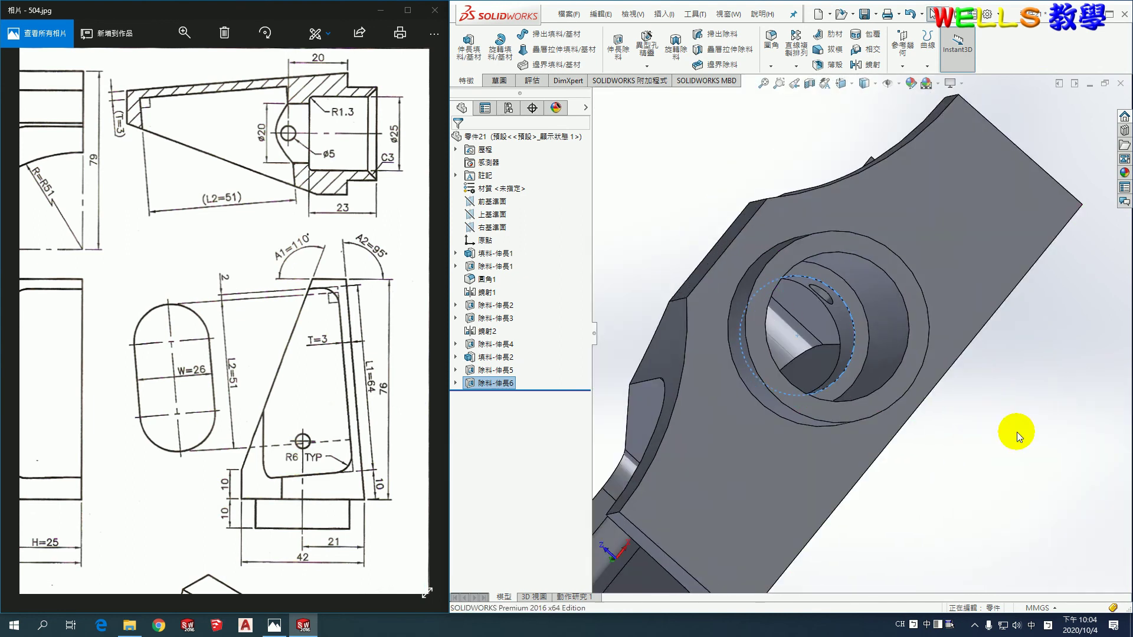
Chamfer the hole's circular rim using Distance-Distance with both distances 3 mm.
{"action": "left_click", "coordinate": [770, 67]}
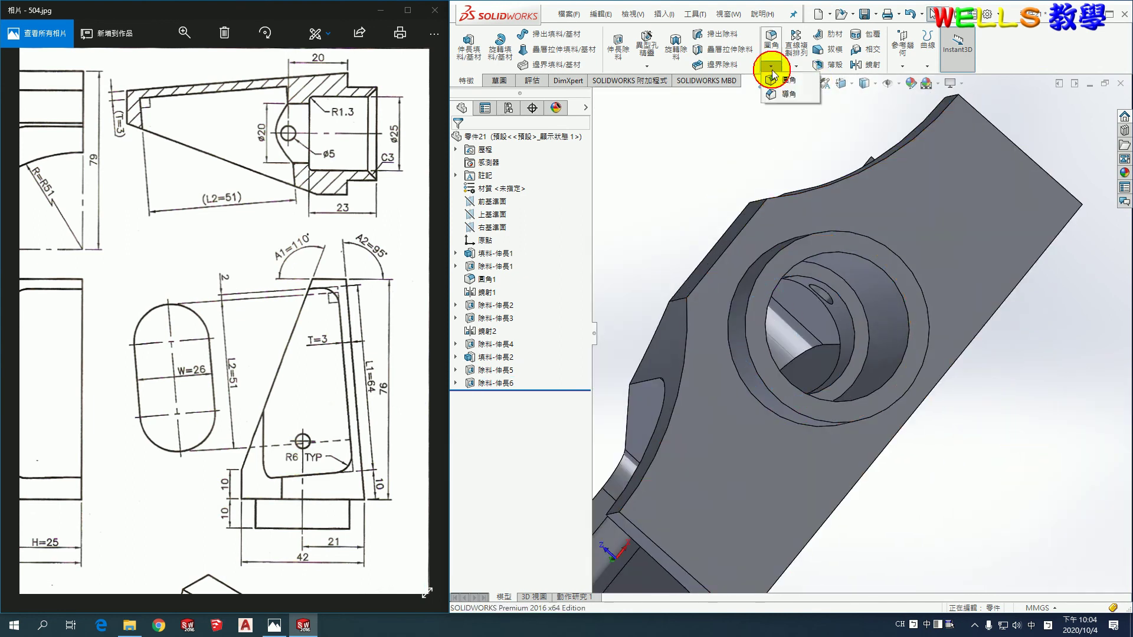
{"action": "left_click", "coordinate": [789, 93]}
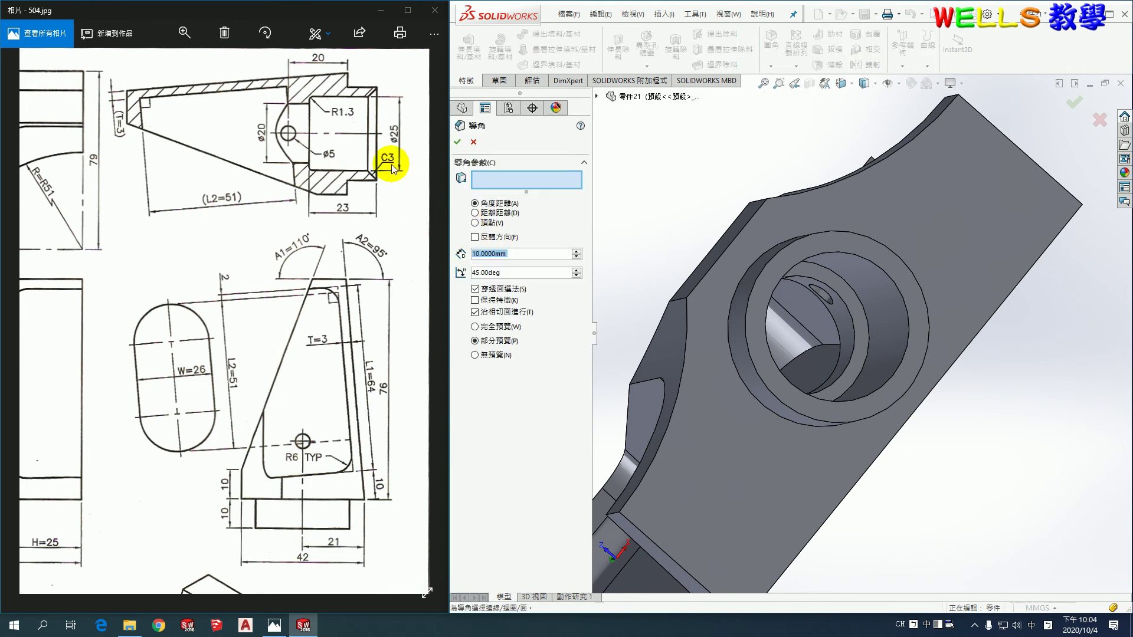
{"action": "left_click", "coordinate": [499, 214]}
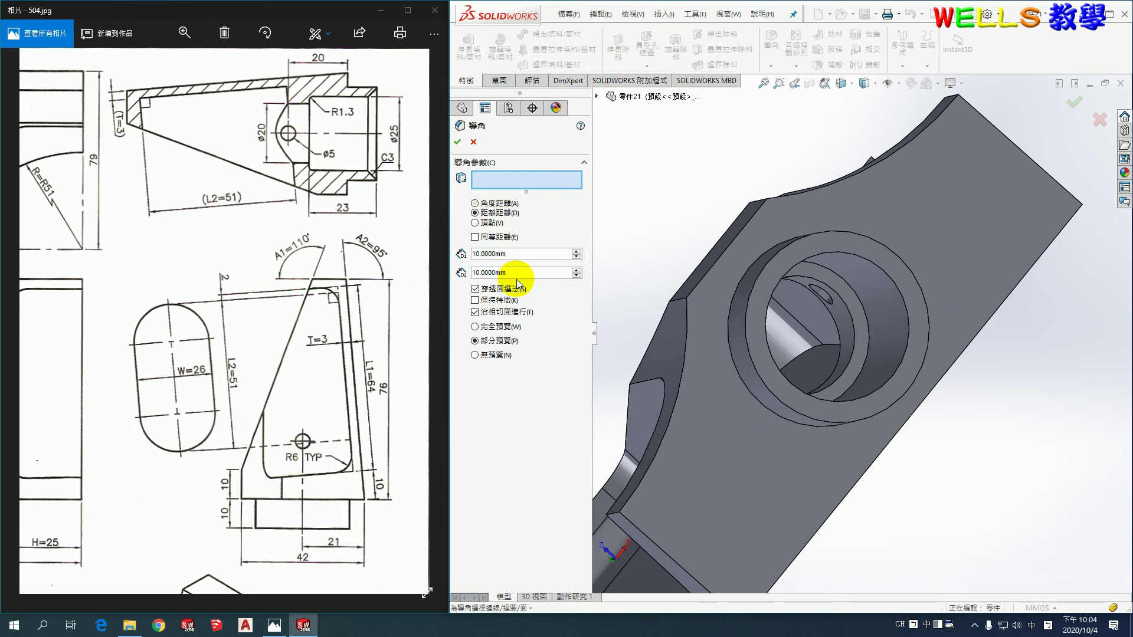
{"action": "left_click_drag", "start_coordinate": [526, 257], "coordinate": [469, 257]}
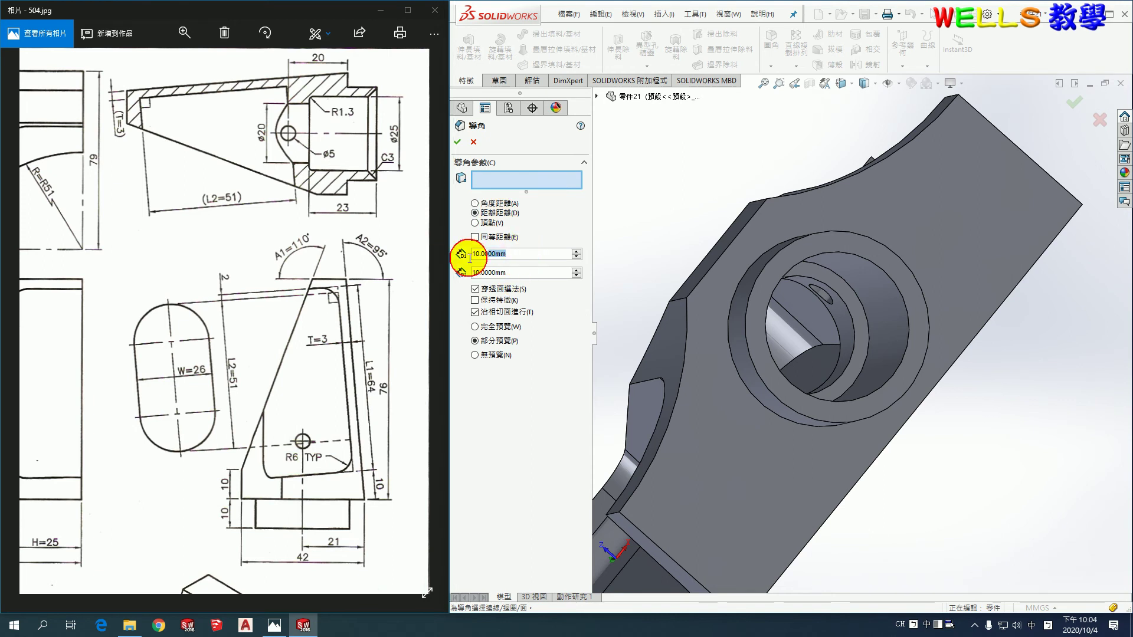
{"action": "type", "text": "3"}
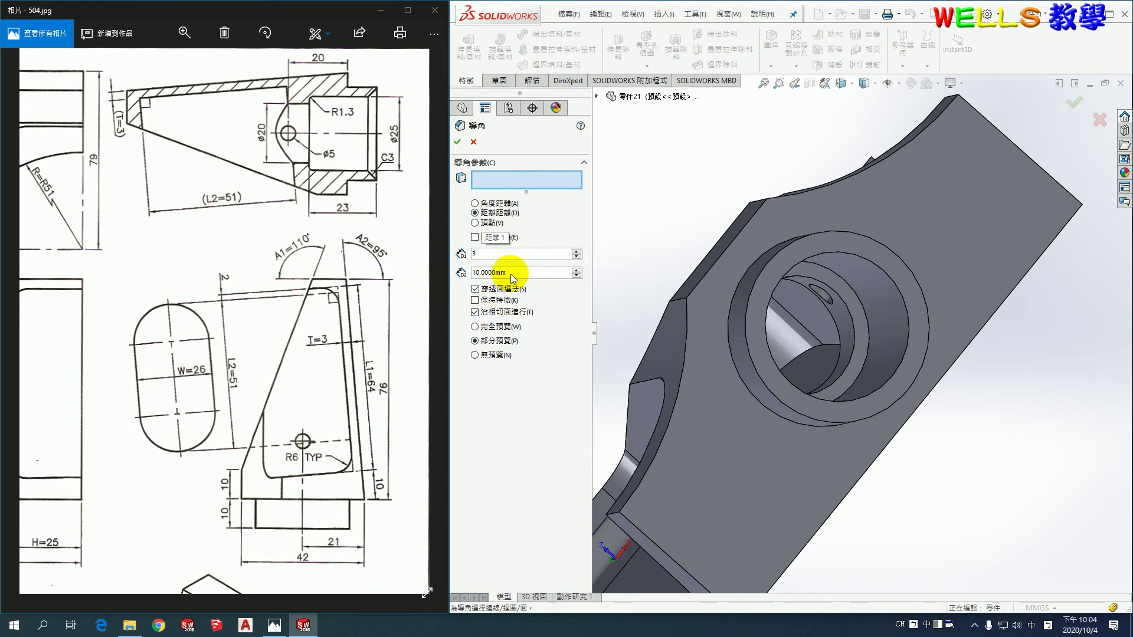
{"action": "left_click_drag", "start_coordinate": [512, 273], "coordinate": [470, 273]}
{"action": "type", "text": "3"}
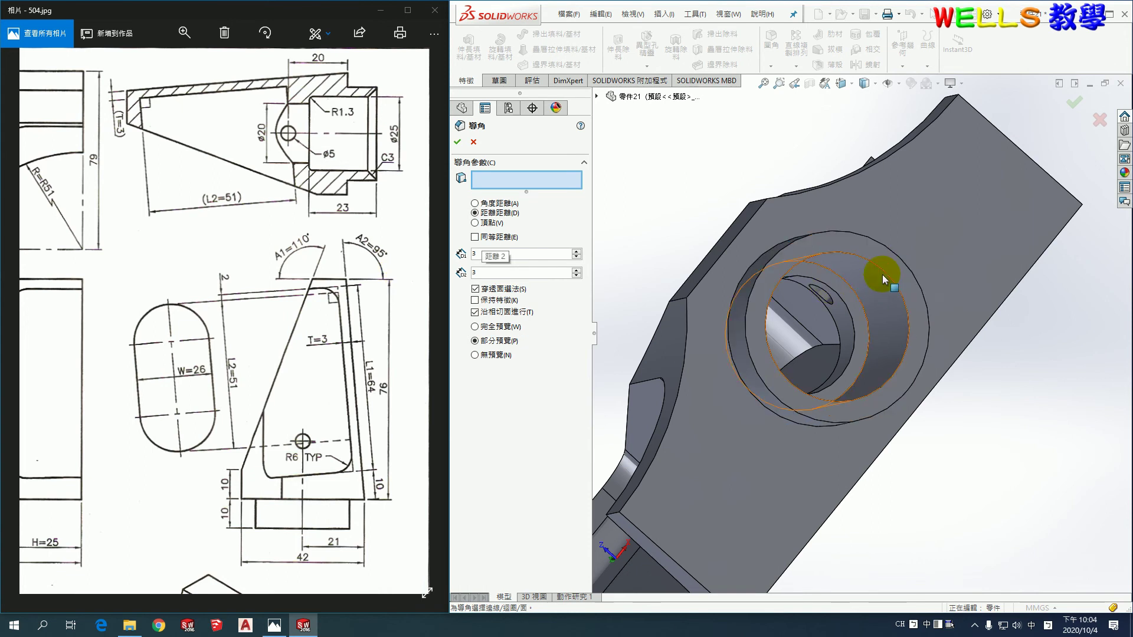
{"action": "left_click", "coordinate": [883, 271]}
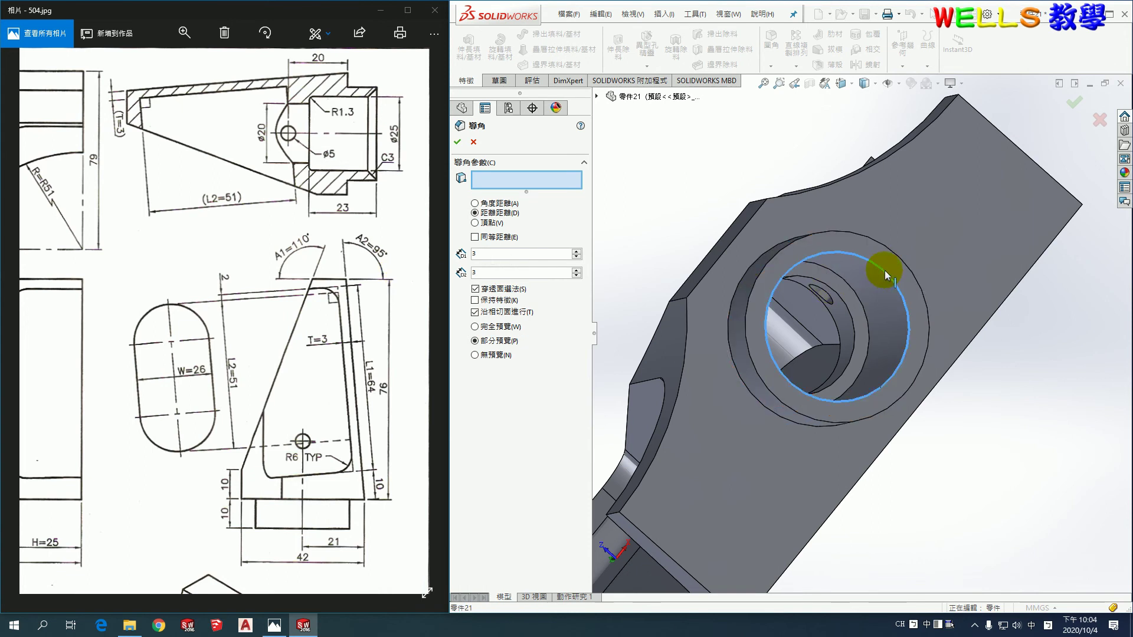
{"action": "left_click", "coordinate": [459, 142]}
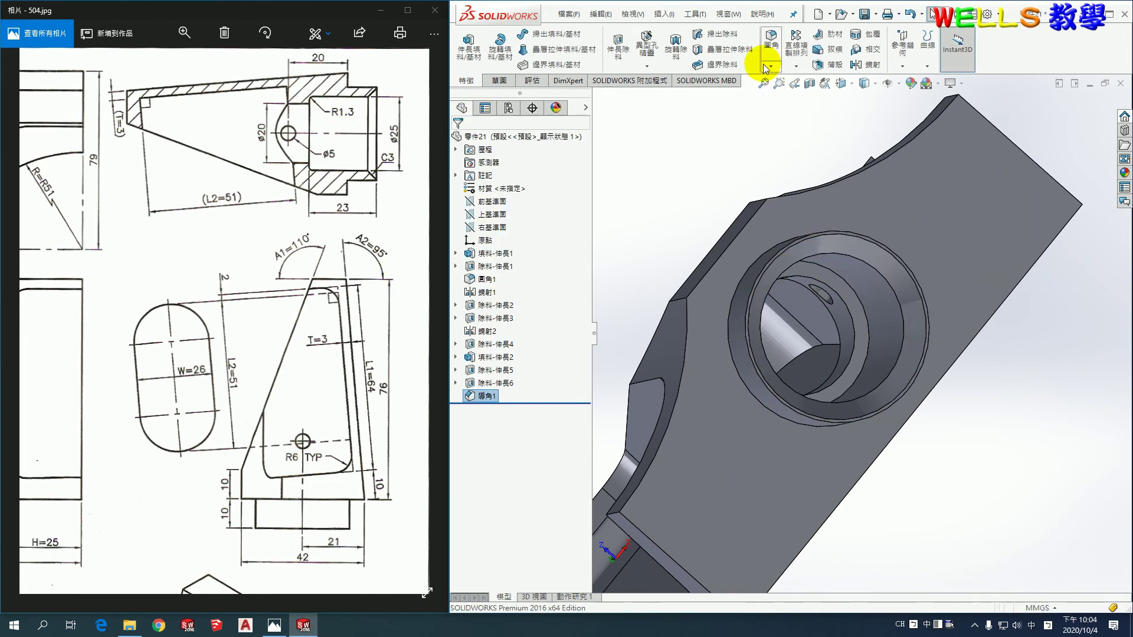
Fillet the hole's inner circular edge with a 1.3 mm radius.
{"action": "left_click", "coordinate": [771, 36]}
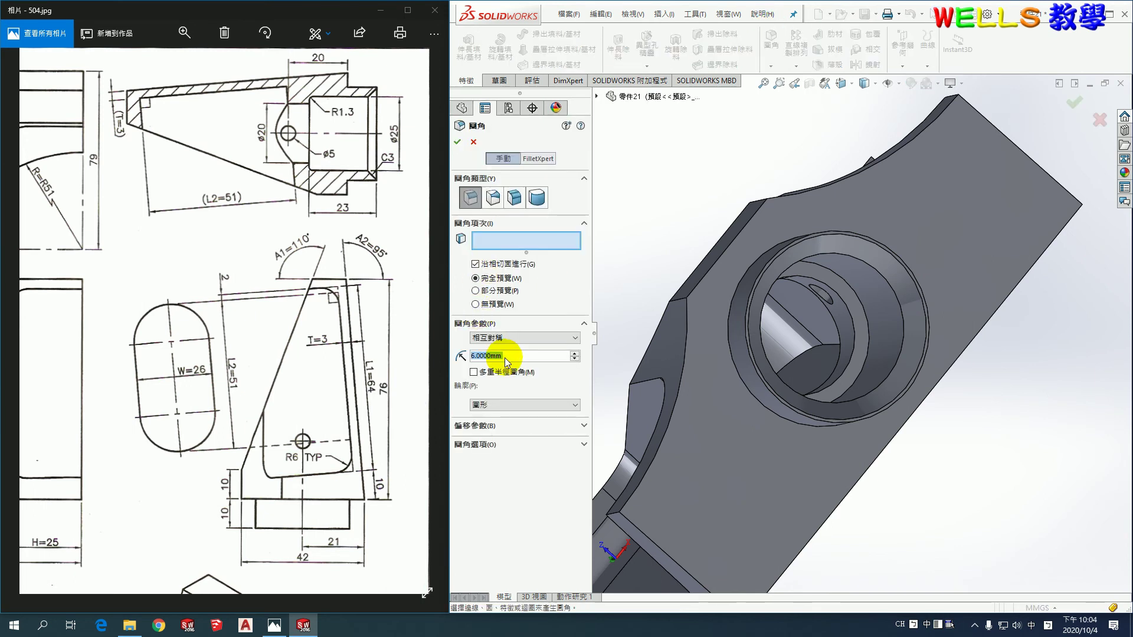
{"action": "type", "text": "1.3"}
{"action": "key", "text": "Return"}
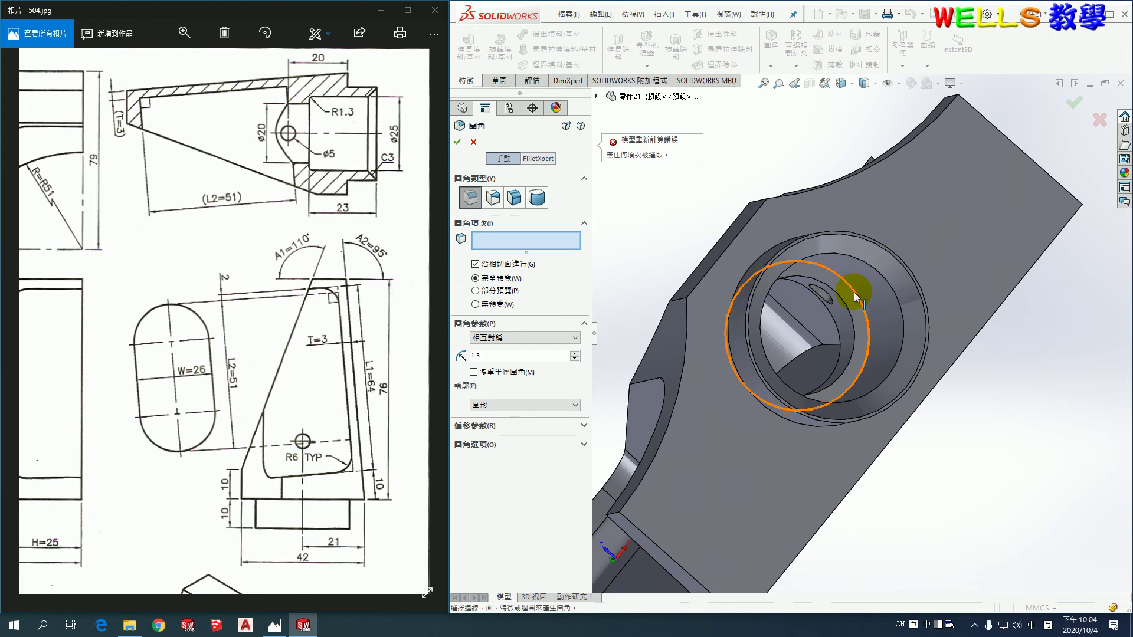
{"action": "left_click", "coordinate": [854, 292]}
{"action": "left_click", "coordinate": [458, 143]}
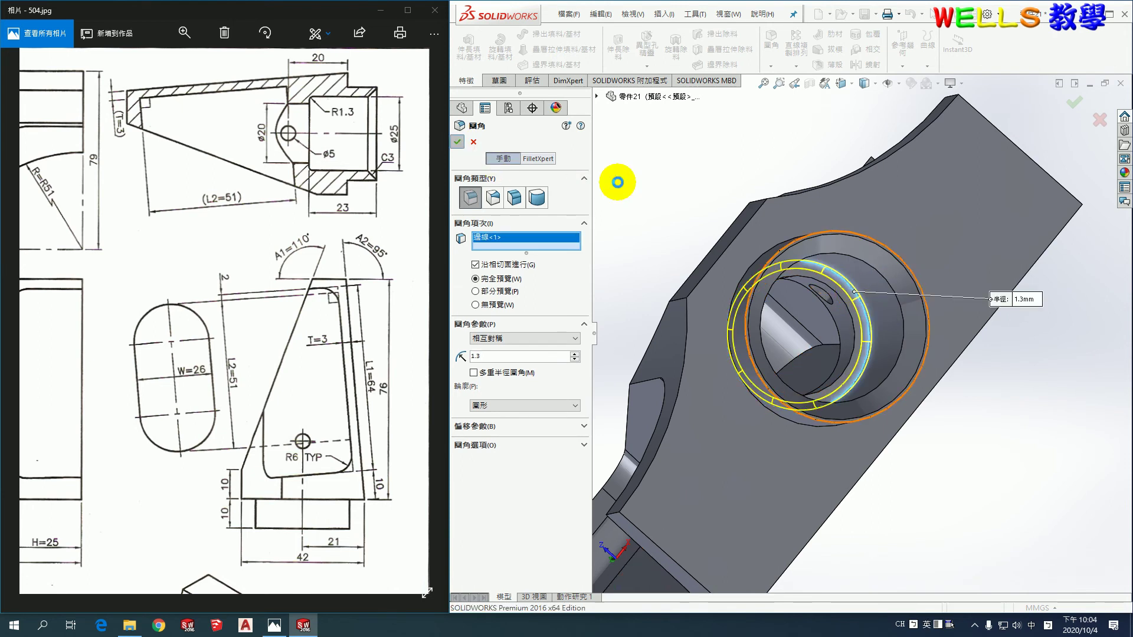
{"action": "scroll", "coordinate": [393, 405], "scroll_direction": "down", "scroll_amount": 2}
{"action": "scroll", "coordinate": [323, 403], "scroll_direction": "up", "scroll_amount": 2}
{"action": "scroll", "coordinate": [188, 404], "scroll_direction": "up", "scroll_amount": 1}
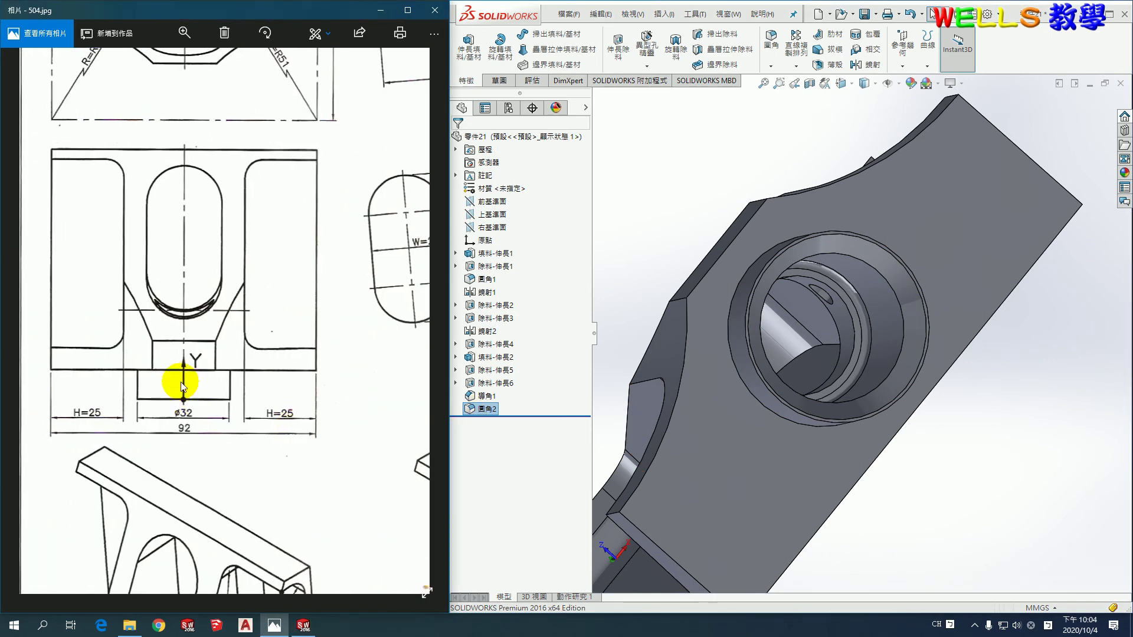
Start a new sketch on the part's front face.
{"action": "left_click", "coordinate": [697, 180]}
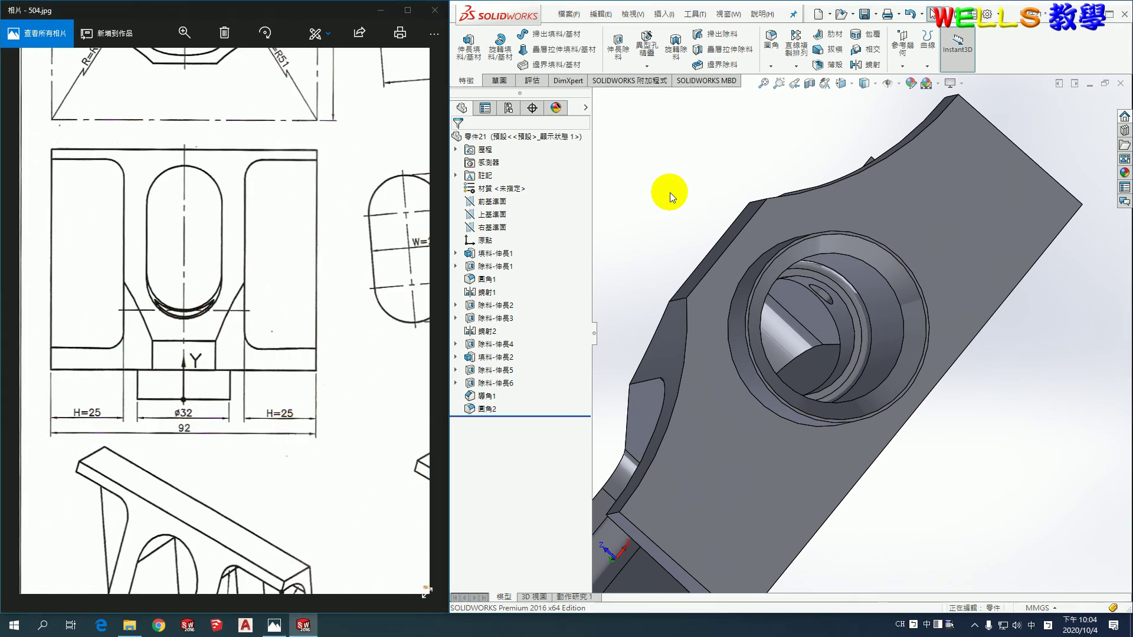
{"action": "left_click", "coordinate": [488, 80]}
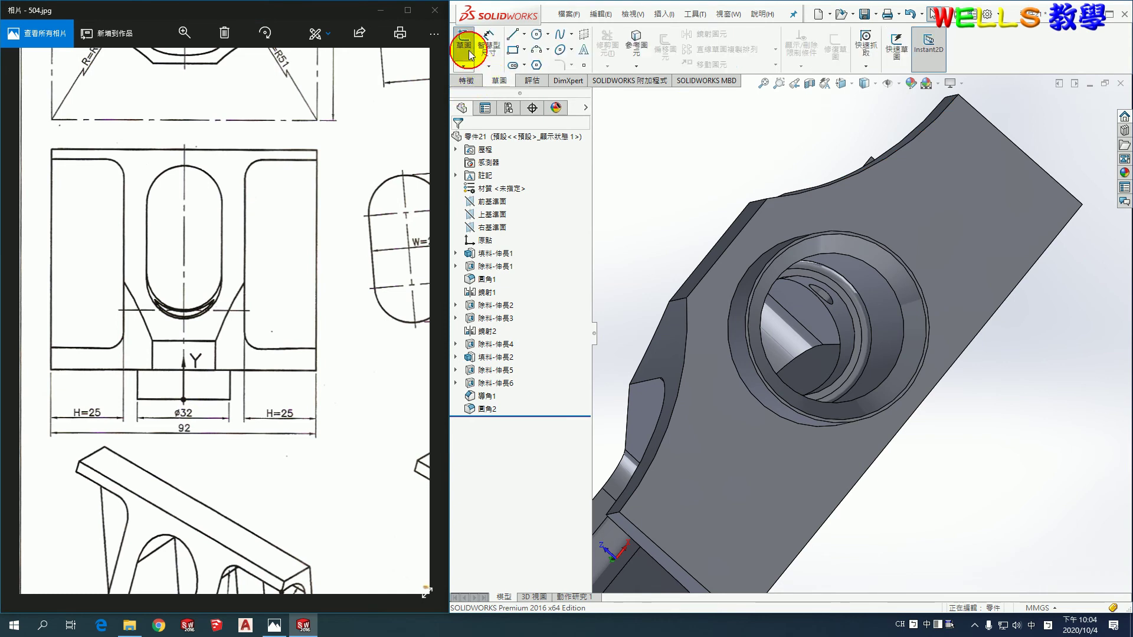
{"action": "left_click", "coordinate": [468, 50]}
{"action": "scroll", "coordinate": [941, 289], "scroll_direction": "down", "scroll_amount": 5}
{"action": "scroll", "coordinate": [938, 307], "scroll_direction": "down", "scroll_amount": 3}
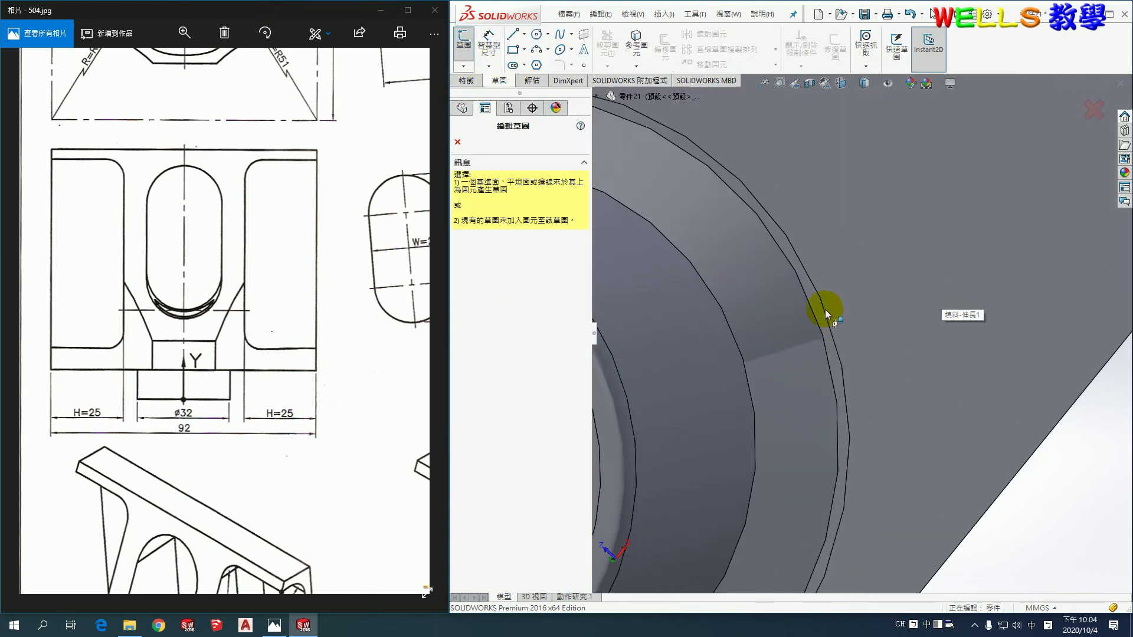
{"action": "left_click", "coordinate": [821, 307]}
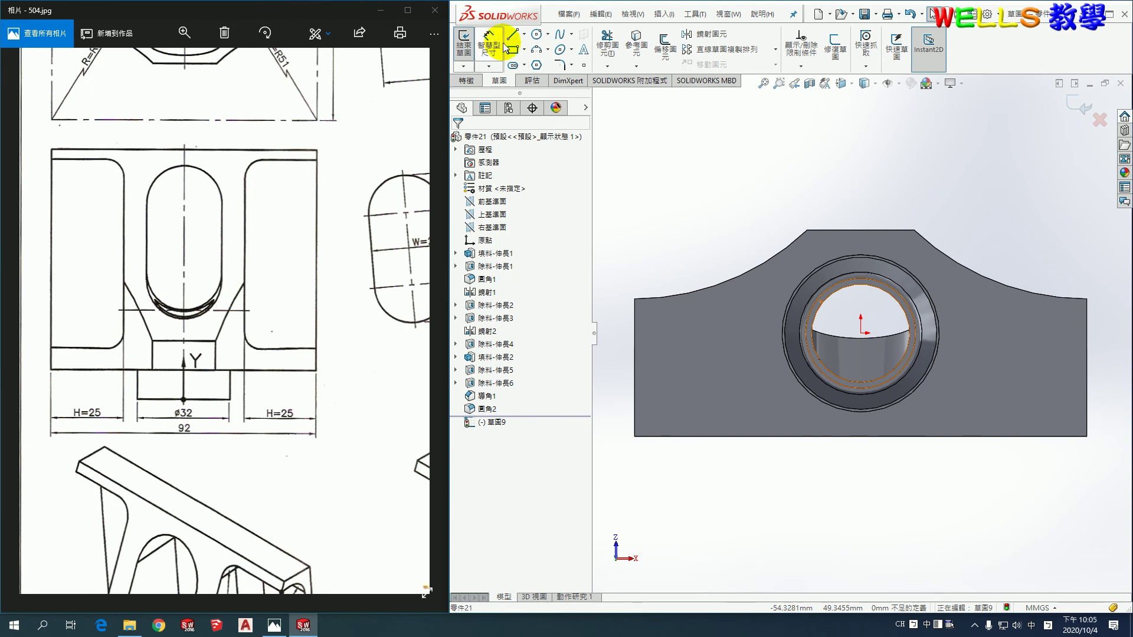
Draw a horizontal and a vertical line from the hole's centre, then exit the sketch.
{"action": "left_click", "coordinate": [512, 34]}
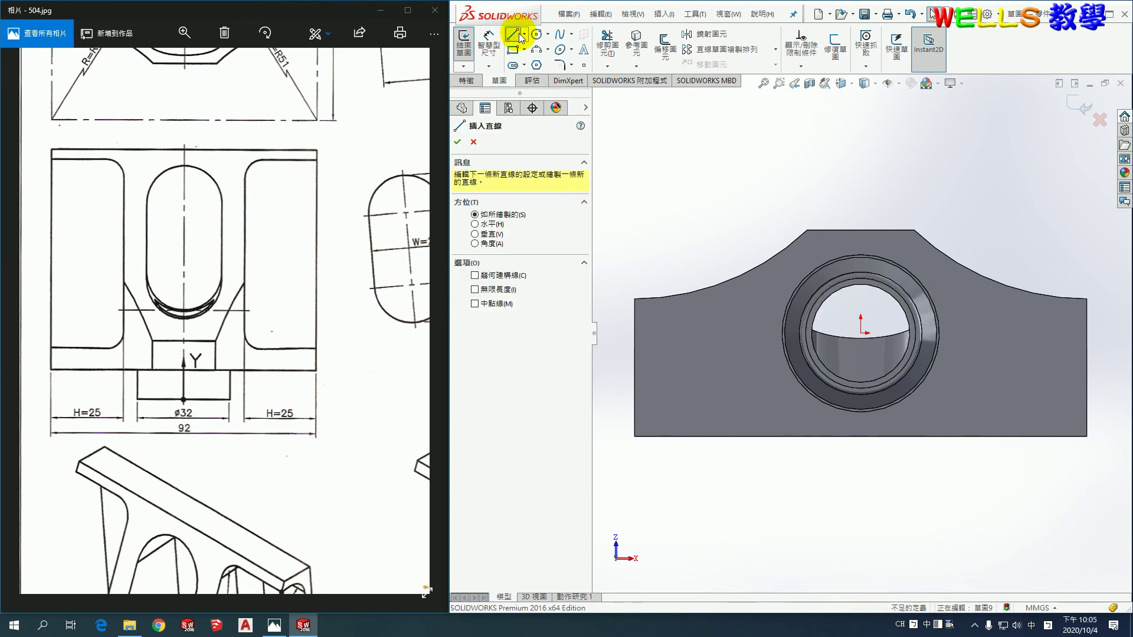
{"action": "left_click", "coordinate": [861, 332]}
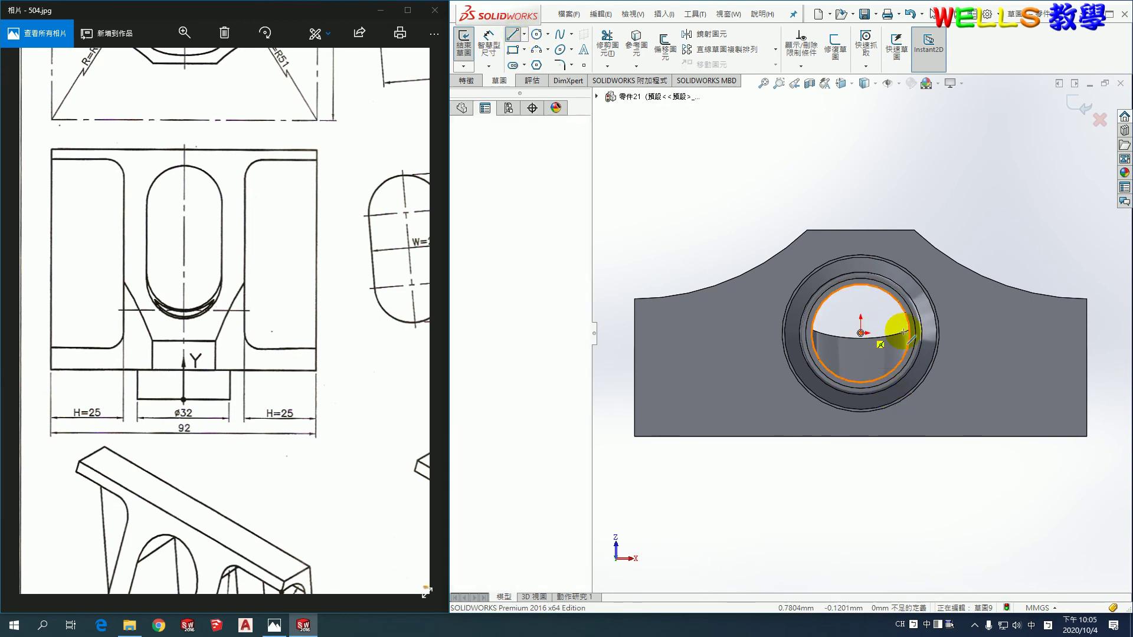
{"action": "left_click", "coordinate": [994, 334]}
{"action": "key", "text": "Escape"}
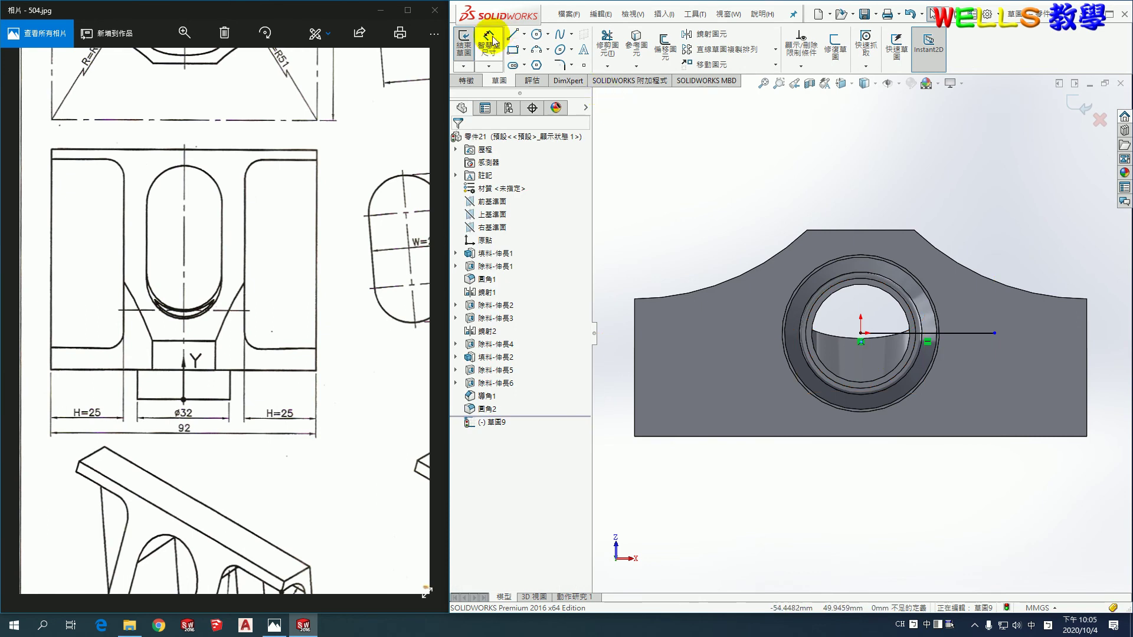
{"action": "left_click", "coordinate": [512, 36]}
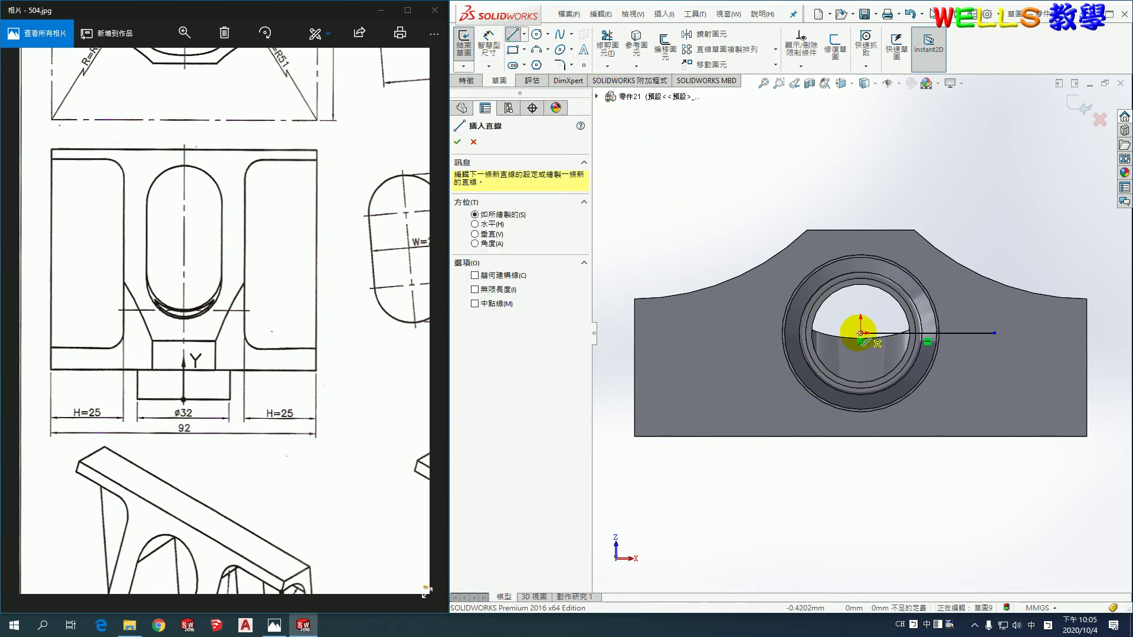
{"action": "left_click_drag", "start_coordinate": [859, 333], "coordinate": [860, 177]}
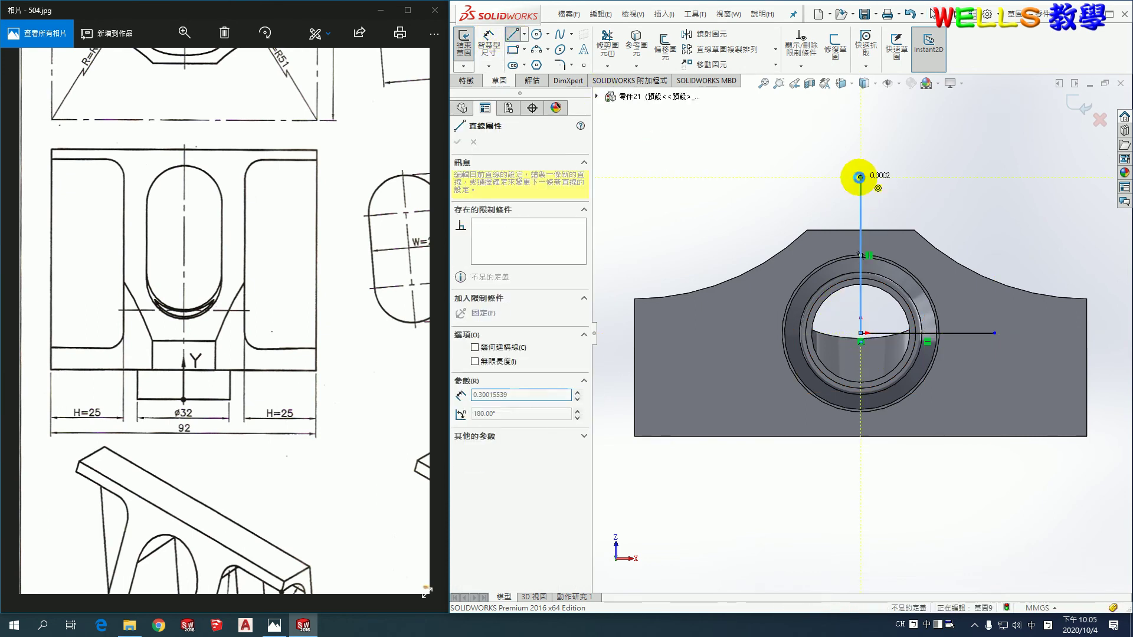
{"action": "left_click", "coordinate": [1075, 114]}
{"action": "scroll", "coordinate": [1007, 228], "scroll_direction": "down", "scroll_amount": 2}
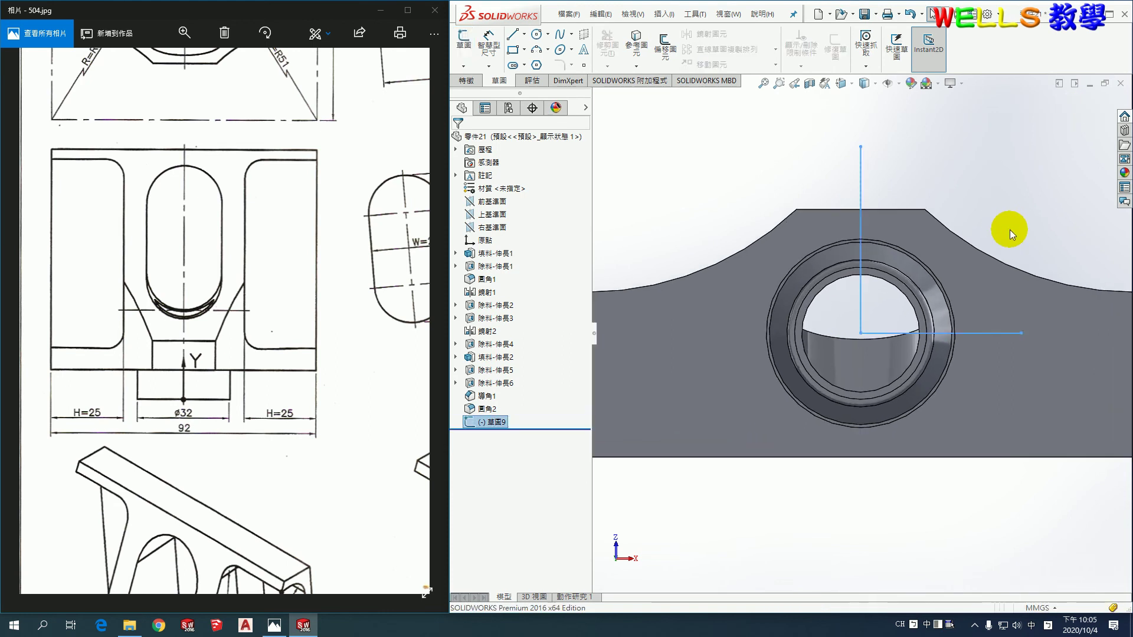
{"action": "middle_click_drag", "start_coordinate": [1006, 228], "coordinate": [982, 309]}
Create a coordinate system with its origin at Sketch9's point at the hole centre.
{"action": "key", "text": "f"}
{"action": "left_click", "coordinate": [466, 81]}
{"action": "left_click", "coordinate": [894, 65]}
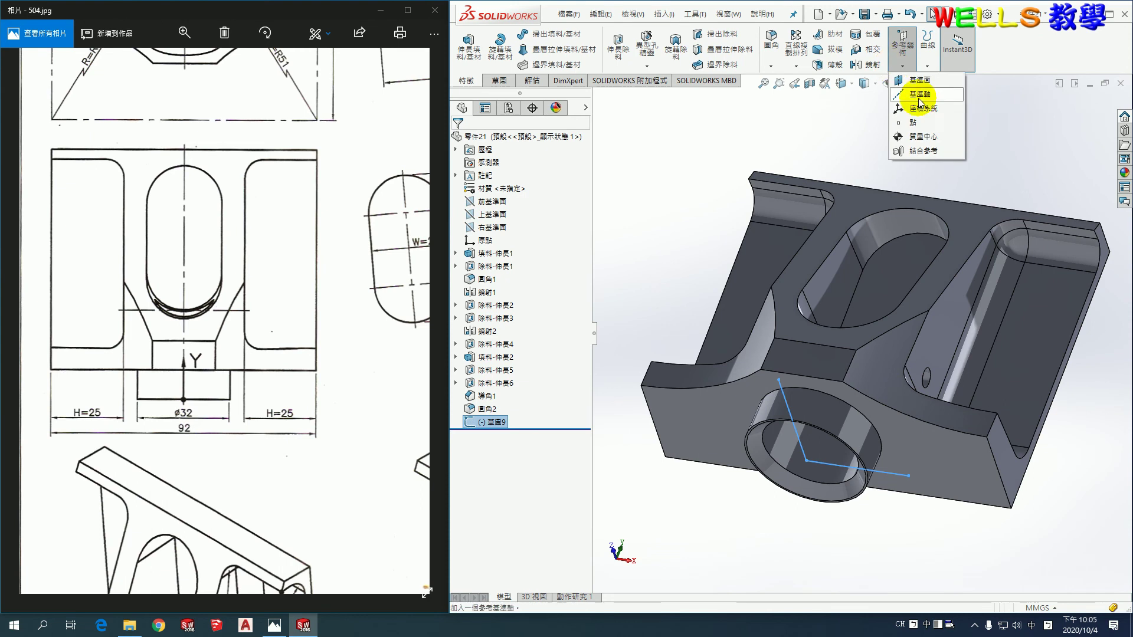
{"action": "left_click", "coordinate": [919, 107]}
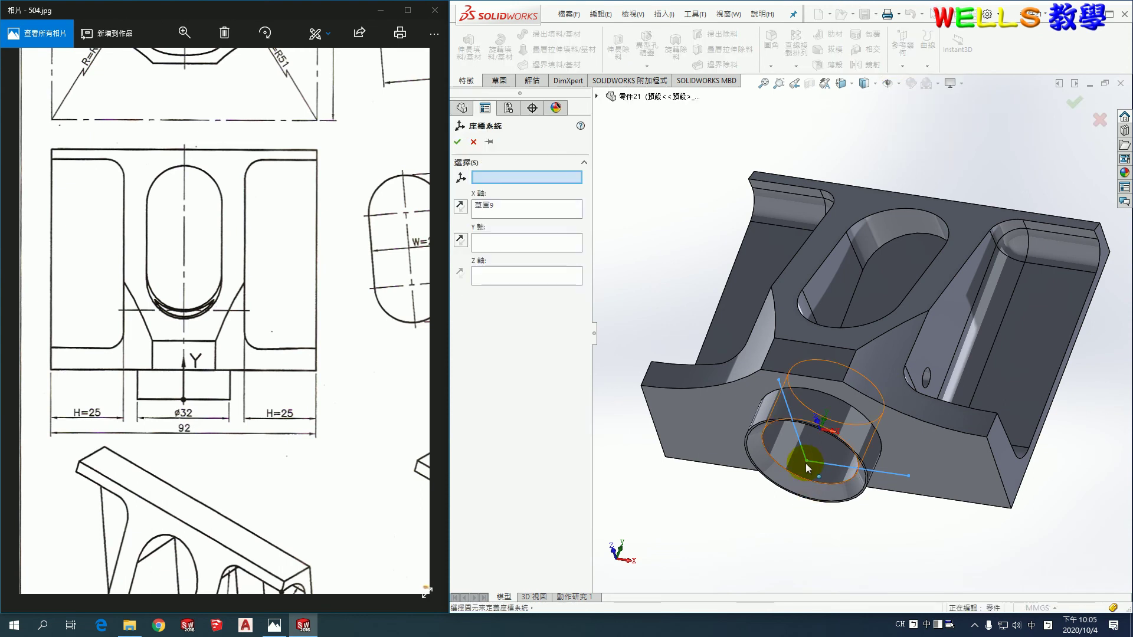
{"action": "right_click", "coordinate": [547, 211]}
{"action": "left_click", "coordinate": [574, 218]}
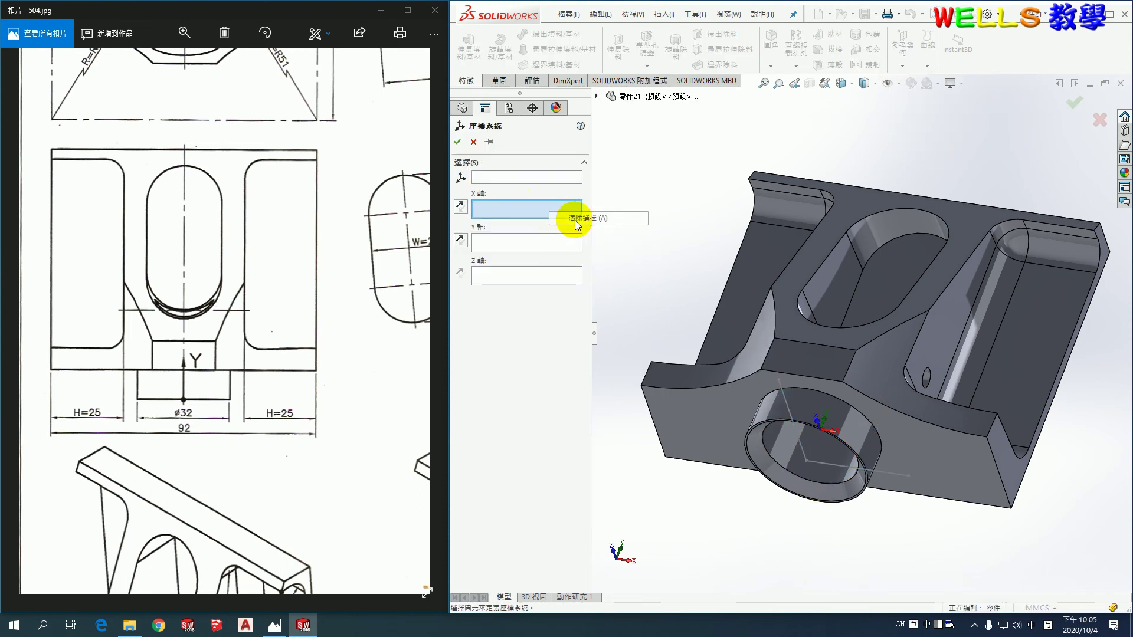
{"action": "left_click", "coordinate": [543, 180]}
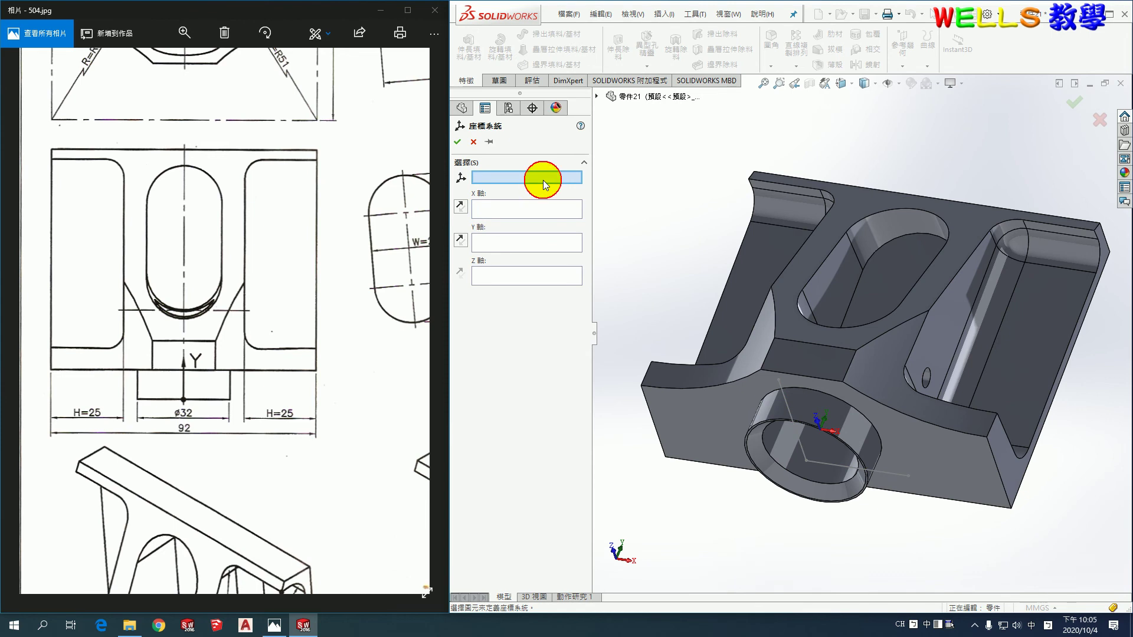
{"action": "left_click", "coordinate": [805, 464]}
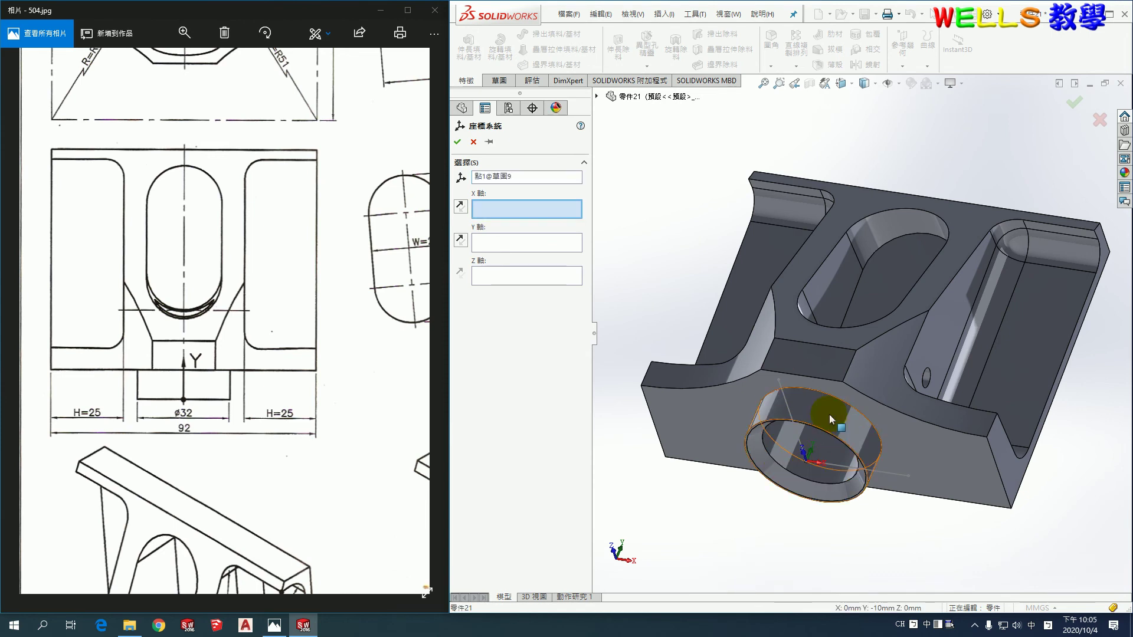
{"action": "left_click", "coordinate": [489, 210]}
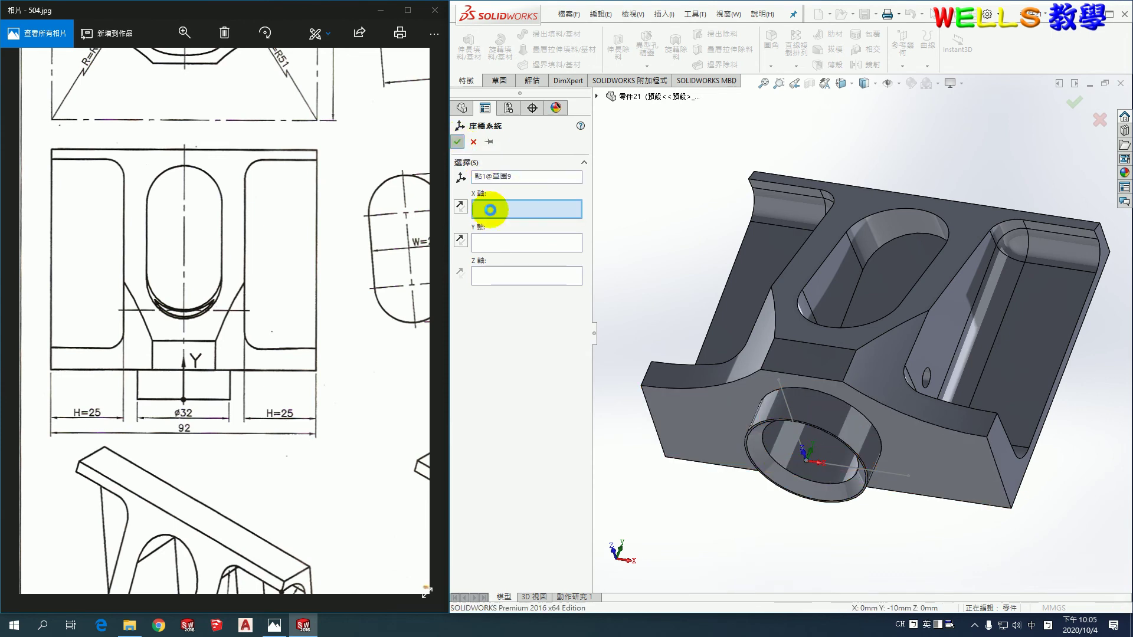
{"action": "key", "text": "Return"}
{"action": "key", "text": "ctrl+7"}
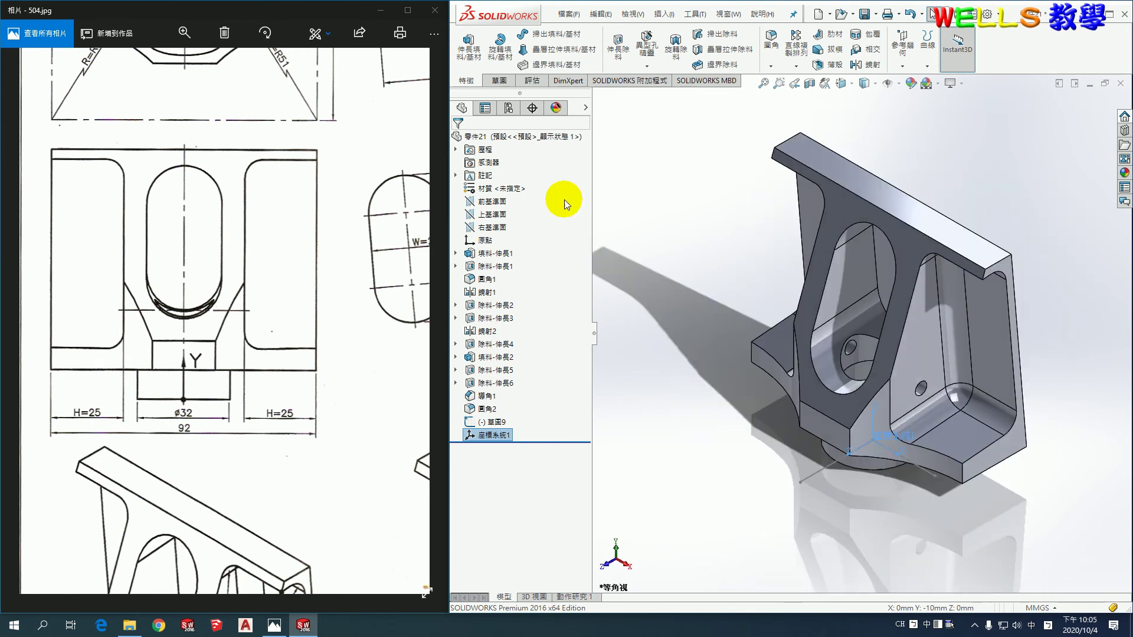
{"action": "left_click", "coordinate": [688, 225]}
{"action": "left_click", "coordinate": [173, 352]}
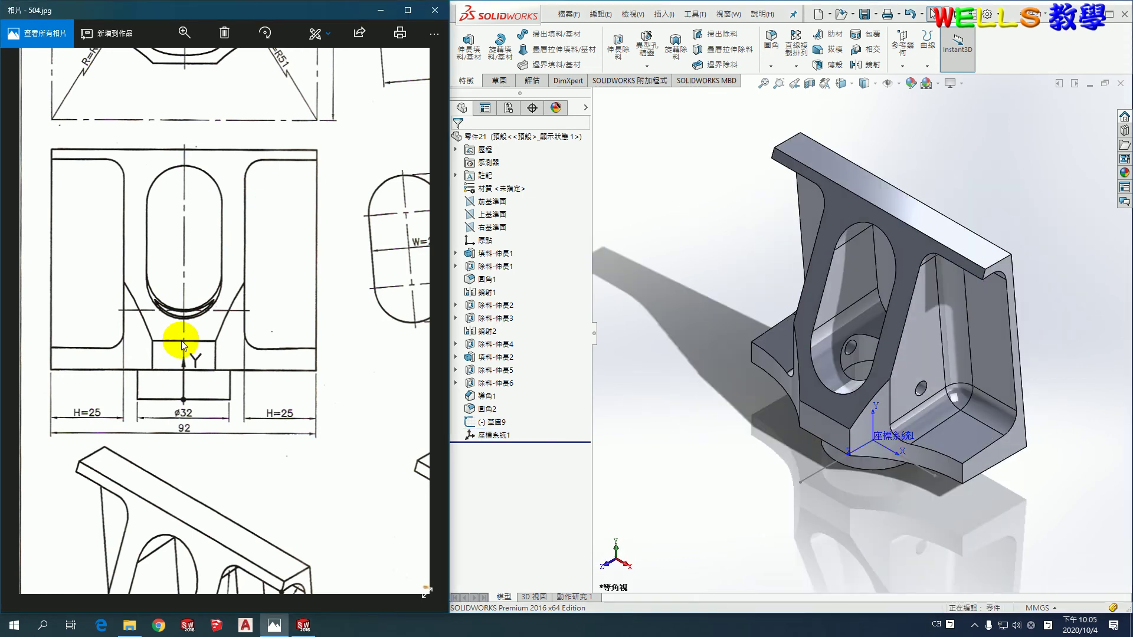
View mass properties relative to 座標系統1, showing 82.14 g, then close the report.
{"action": "scroll", "coordinate": [182, 341], "scroll_direction": "down", "scroll_amount": 2}
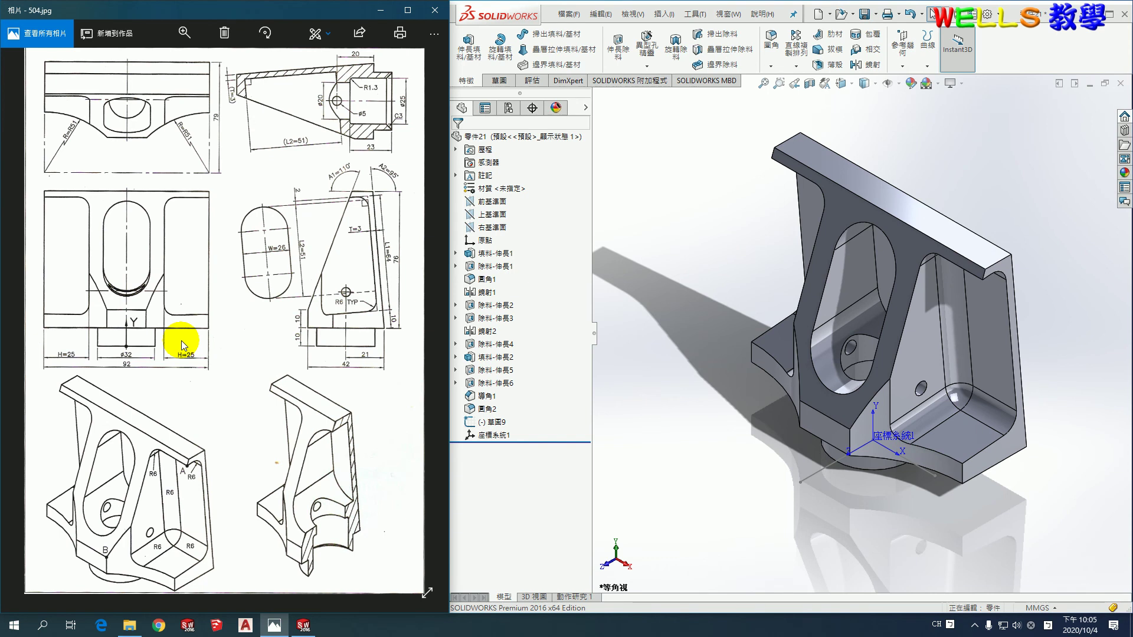
{"action": "left_click", "coordinate": [532, 81]}
{"action": "left_click", "coordinate": [519, 44]}
{"action": "left_click", "coordinate": [735, 203]}
{"action": "left_click", "coordinate": [667, 223]}
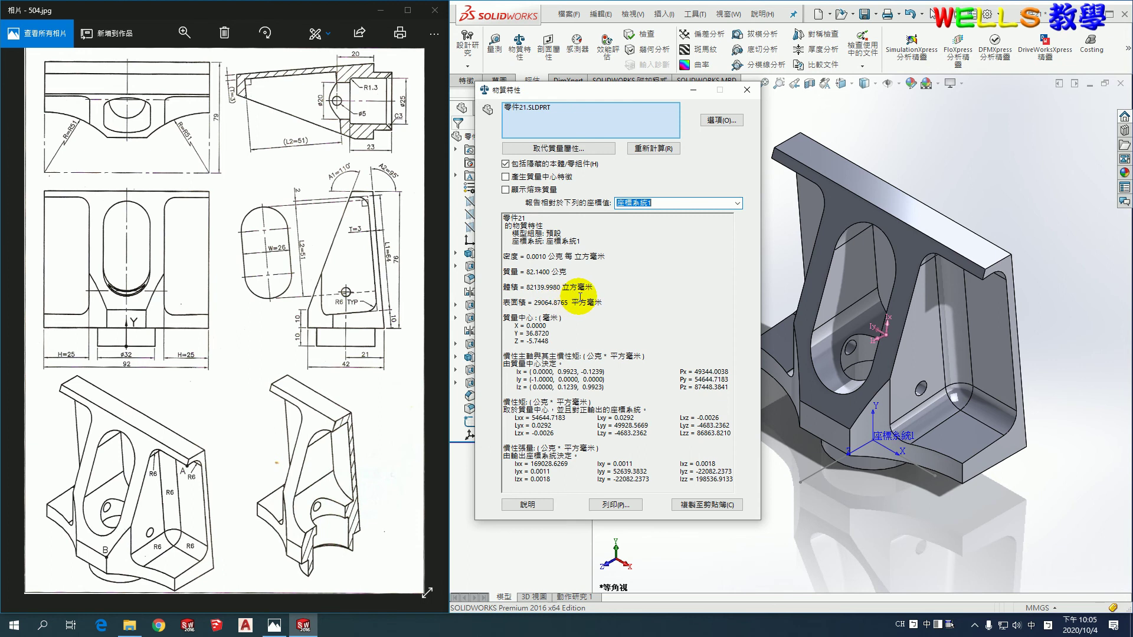
{"action": "left_click", "coordinate": [746, 89]}
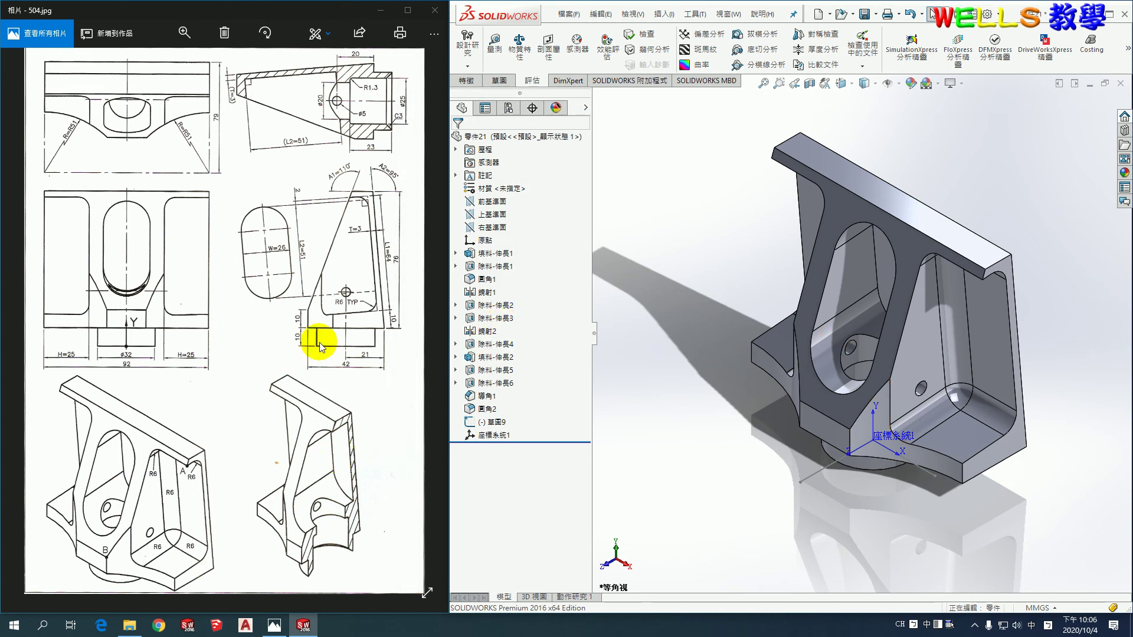
{"action": "scroll", "coordinate": [371, 302], "scroll_direction": "up", "scroll_amount": 2}
{"action": "scroll", "coordinate": [372, 302], "scroll_direction": "up", "scroll_amount": 1}
Edit 填料-伸長1's sketch, changing the 110° and 95° top angles to 100°.
{"action": "left_click", "coordinate": [475, 253]}
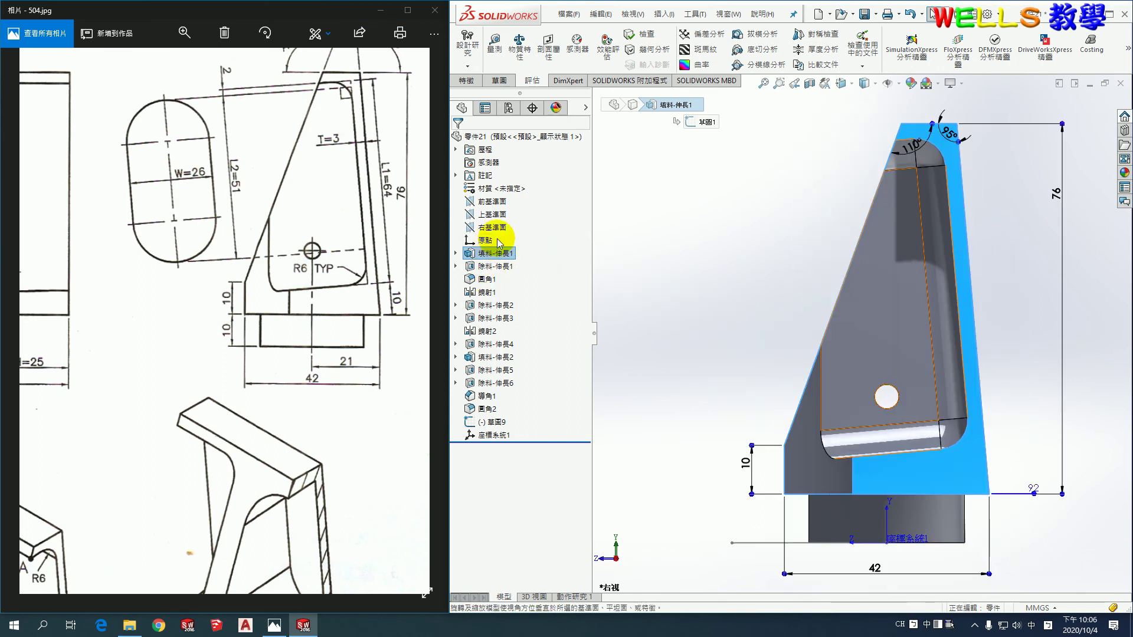
{"action": "right_click", "coordinate": [496, 253]}
{"action": "left_click", "coordinate": [504, 237]}
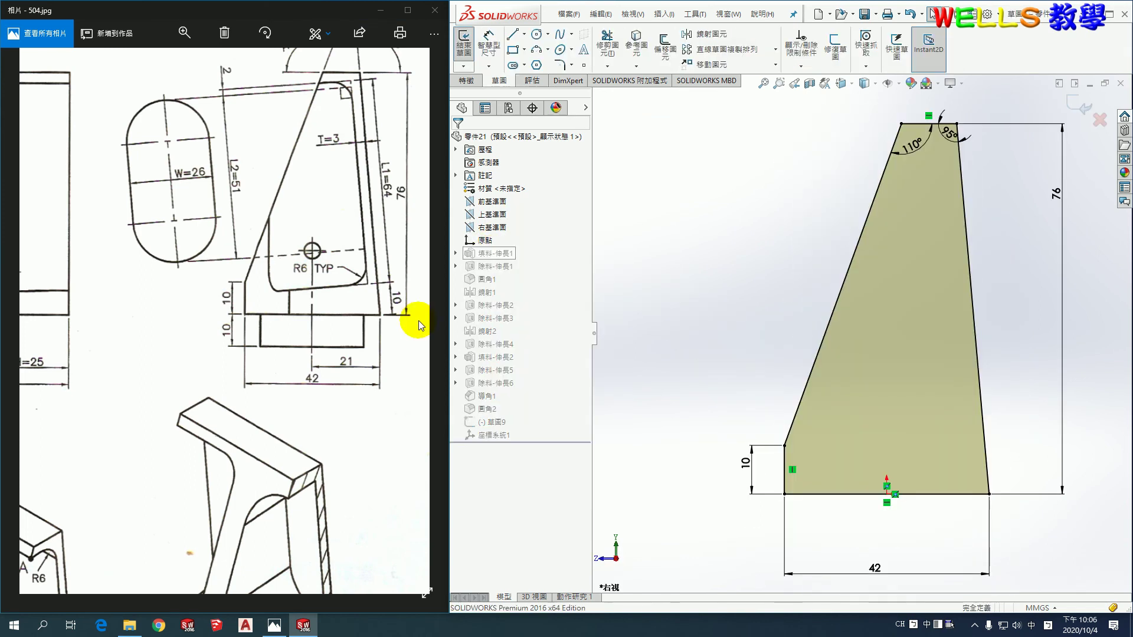
{"action": "scroll", "coordinate": [379, 261], "scroll_direction": "down", "scroll_amount": 1}
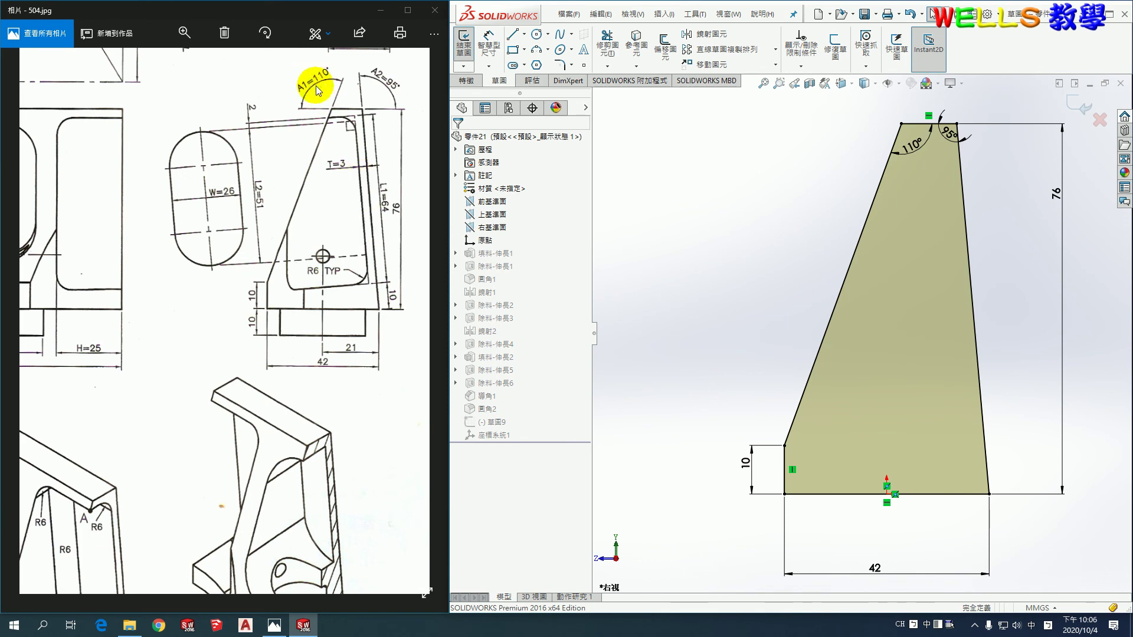
{"action": "left_click", "coordinate": [903, 141]}
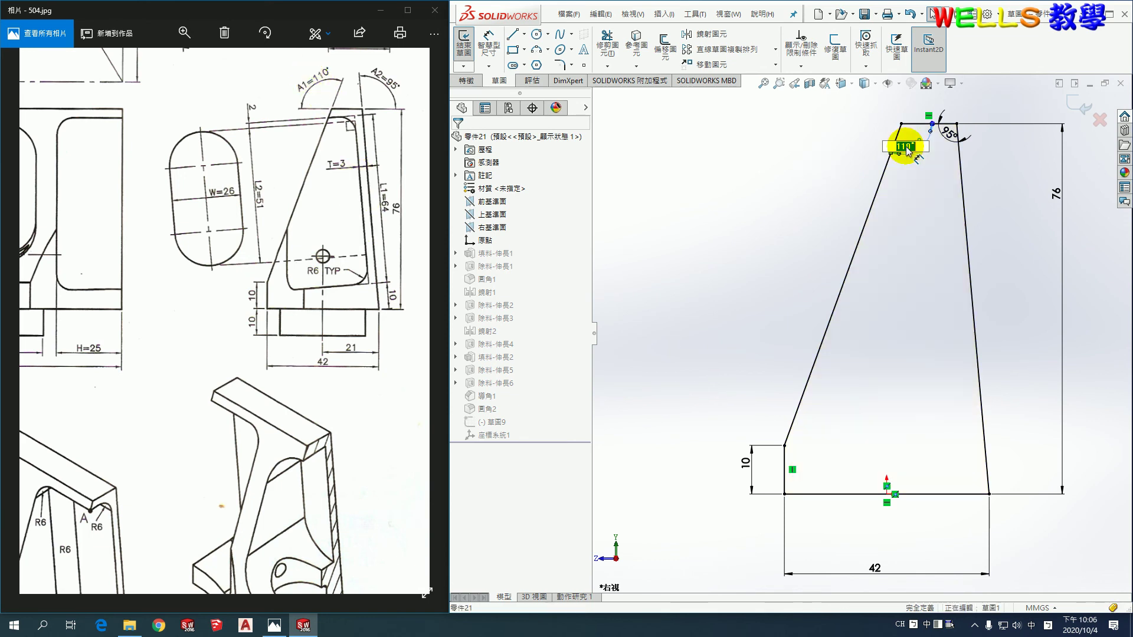
{"action": "key", "text": "Return"}
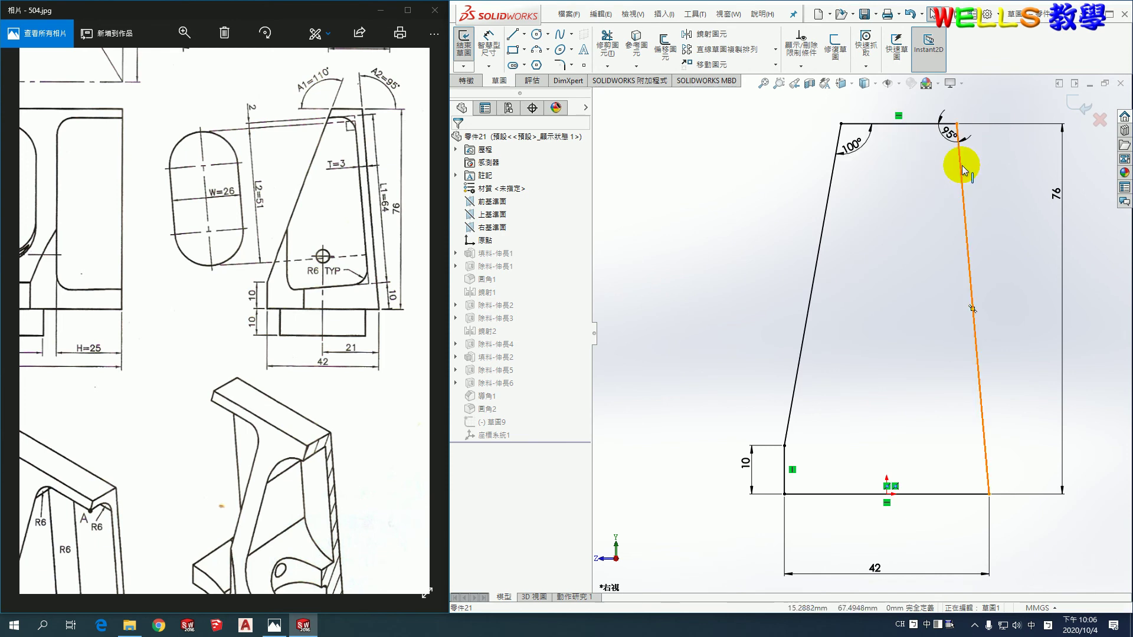
{"action": "double_click", "coordinate": [948, 134]}
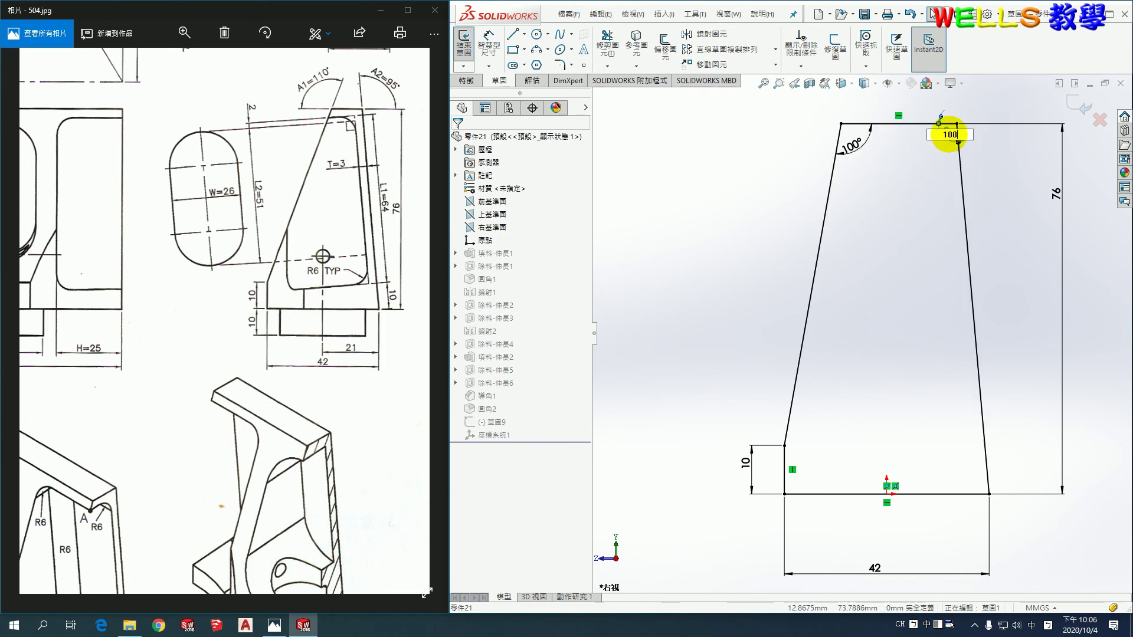
{"action": "key", "text": "Return"}
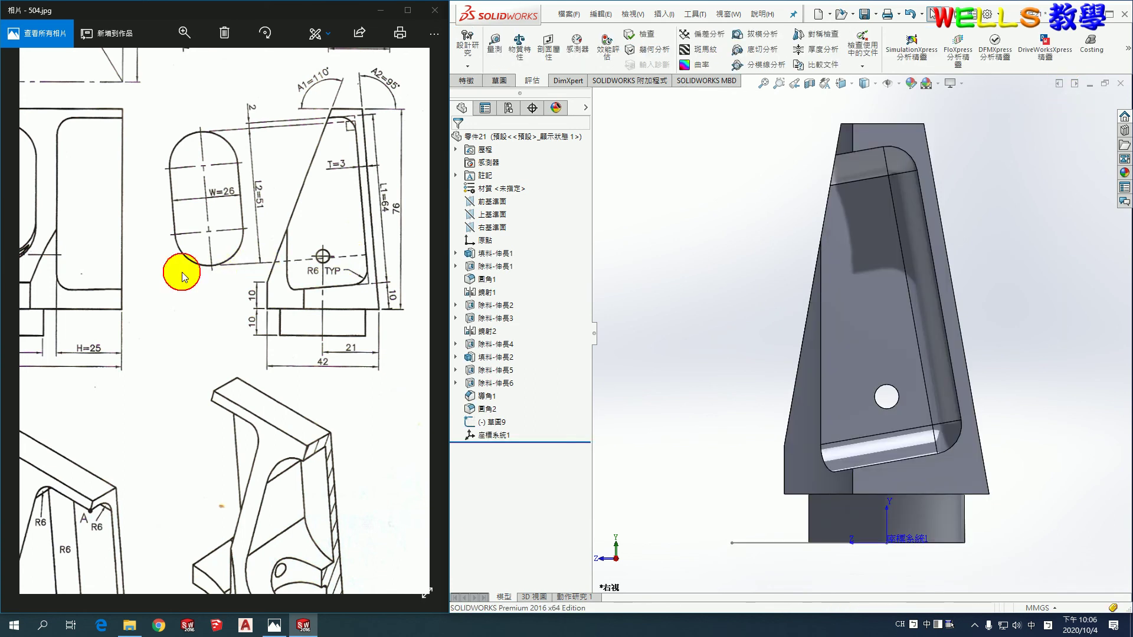
{"action": "scroll", "coordinate": [197, 283], "scroll_direction": "left", "scroll_amount": 3}
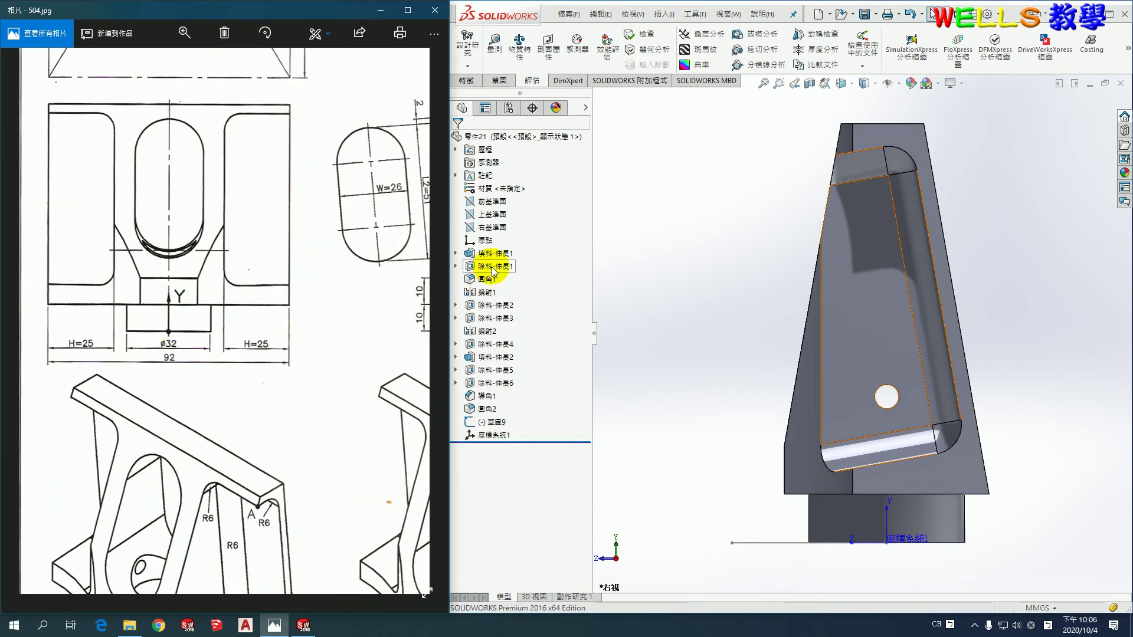
{"action": "left_click", "coordinate": [494, 266]}
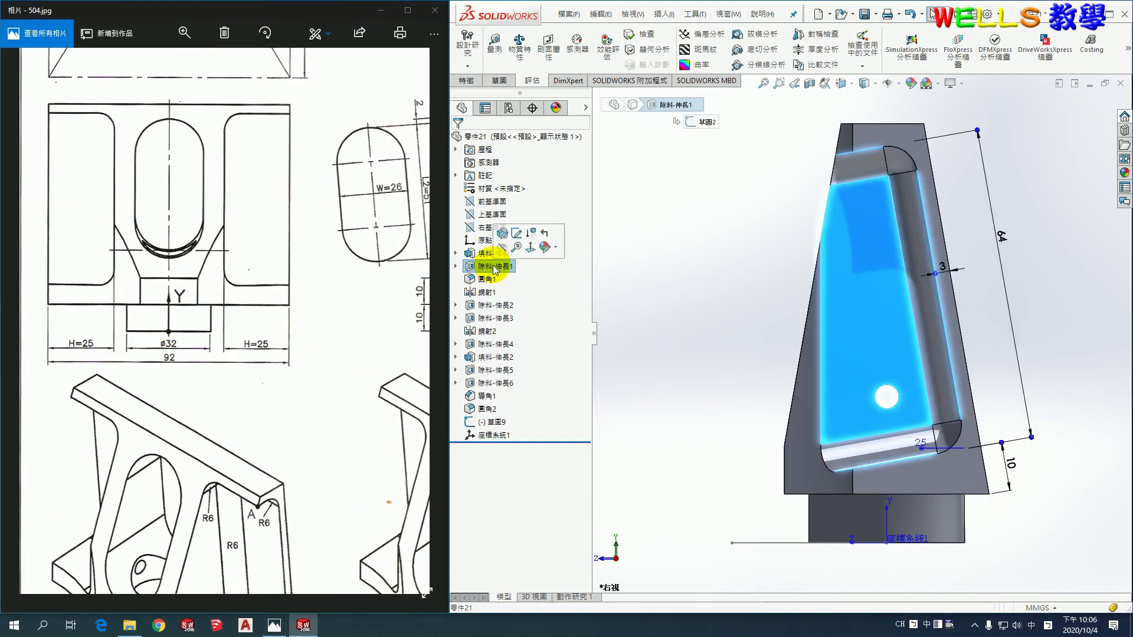
Change the pocket cut sketch's wall offset from 3 to 4 and length from 64 to 65.
{"action": "left_click", "coordinate": [516, 233]}
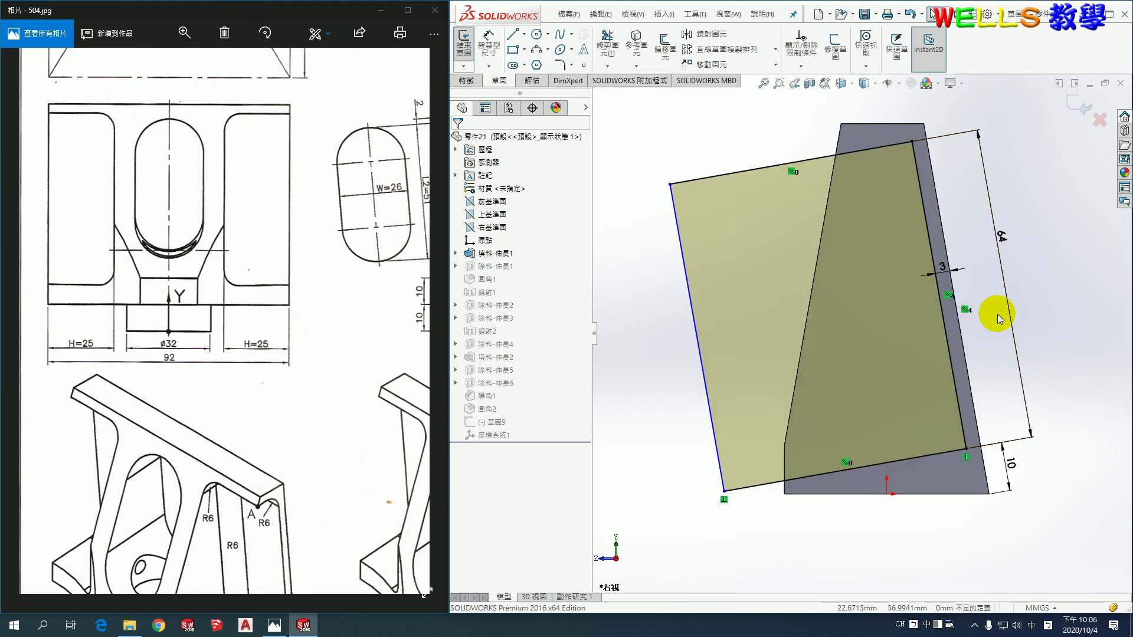
{"action": "left_click_drag", "start_coordinate": [374, 156], "coordinate": [199, 187]}
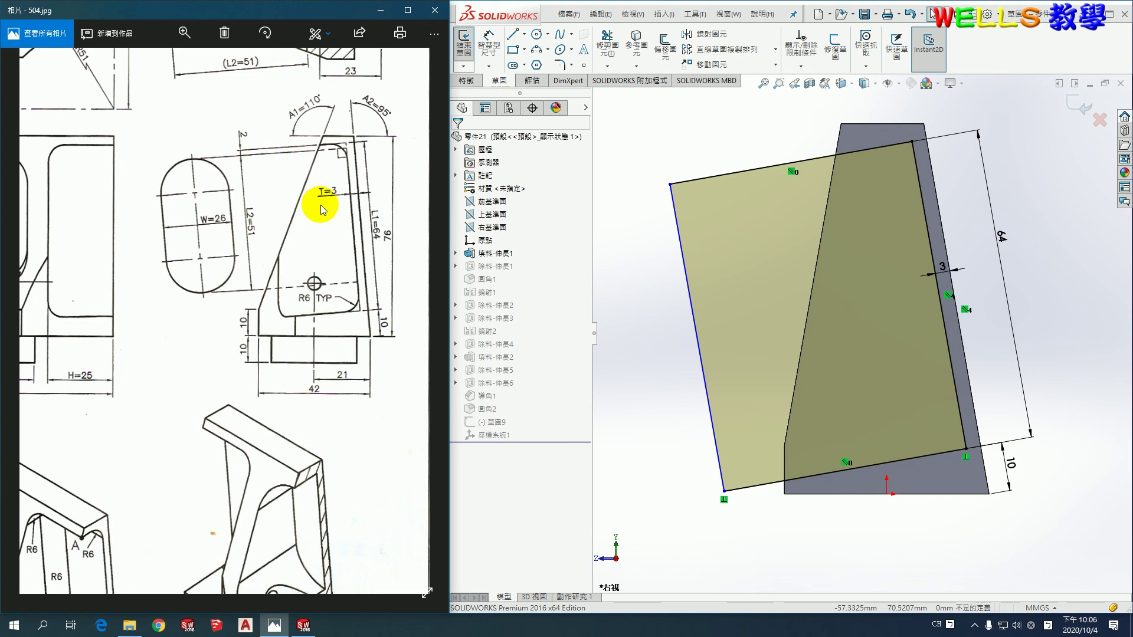
{"action": "double_click", "coordinate": [942, 266]}
{"action": "key", "text": "Return"}
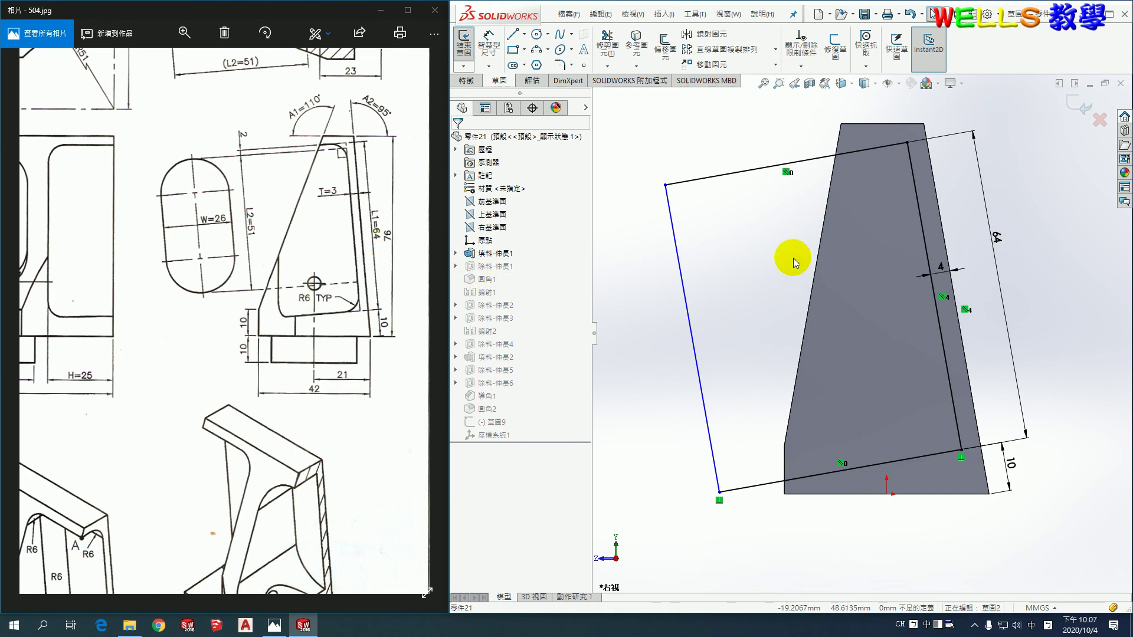
{"action": "double_click", "coordinate": [997, 239]}
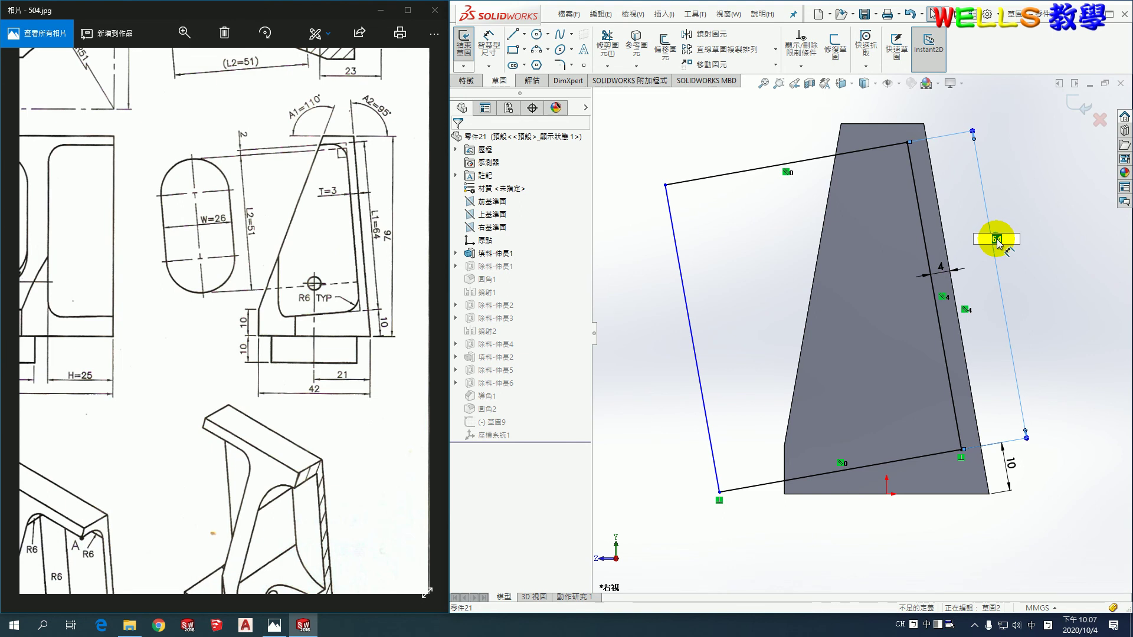
{"action": "key", "text": "Return"}
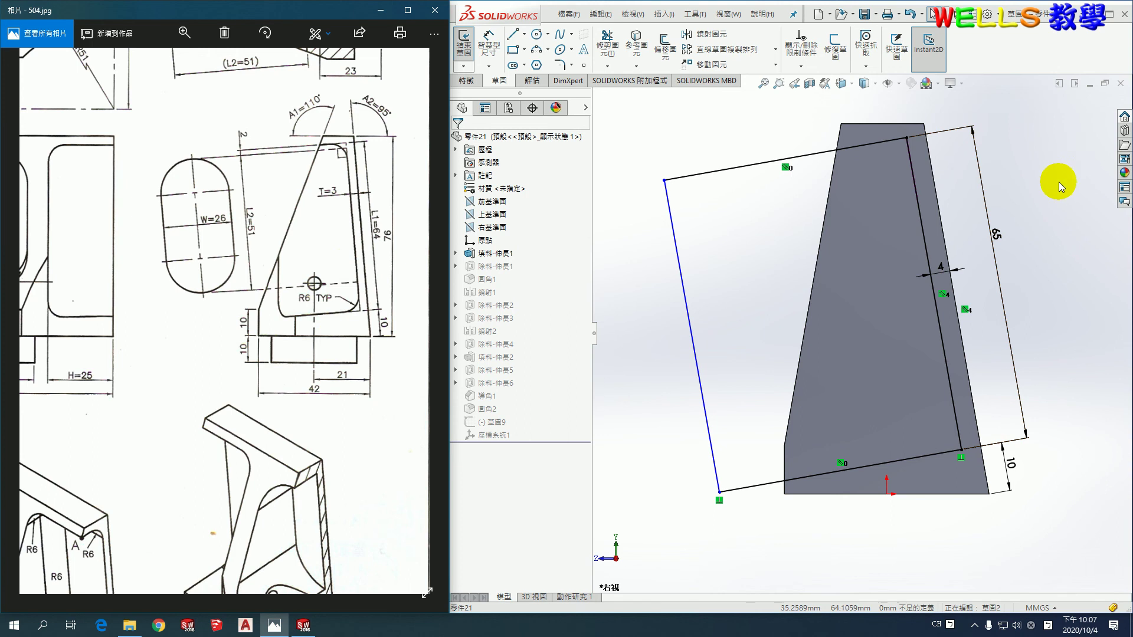
{"action": "left_click", "coordinate": [1075, 91]}
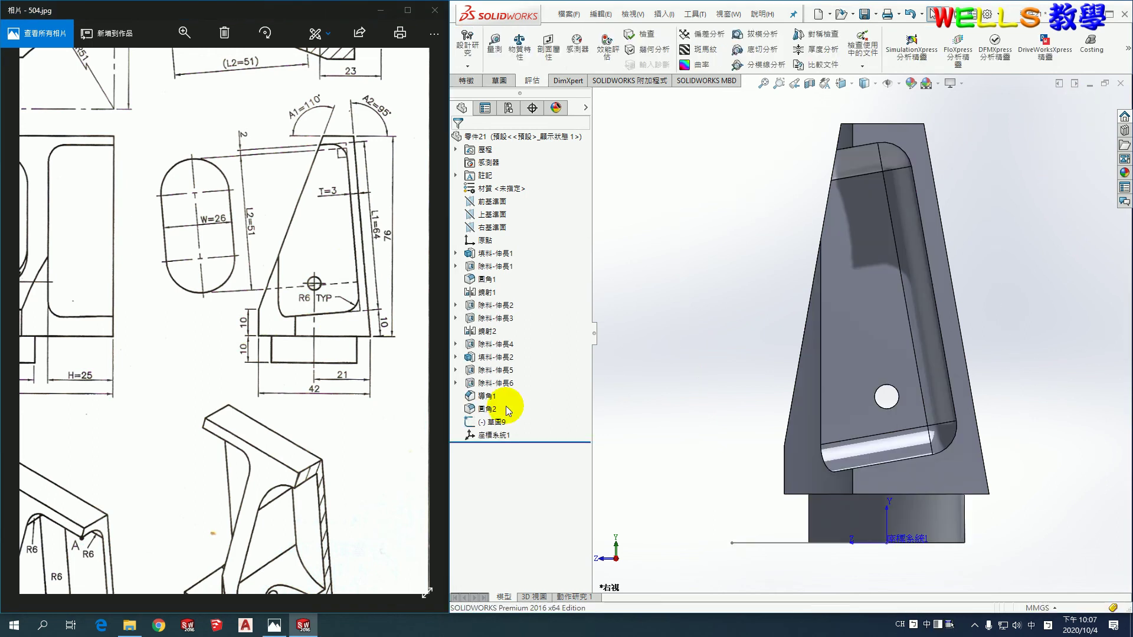
Set the pocket cut 除料-伸長1's depth to 22 mm.
{"action": "left_click", "coordinate": [479, 265]}
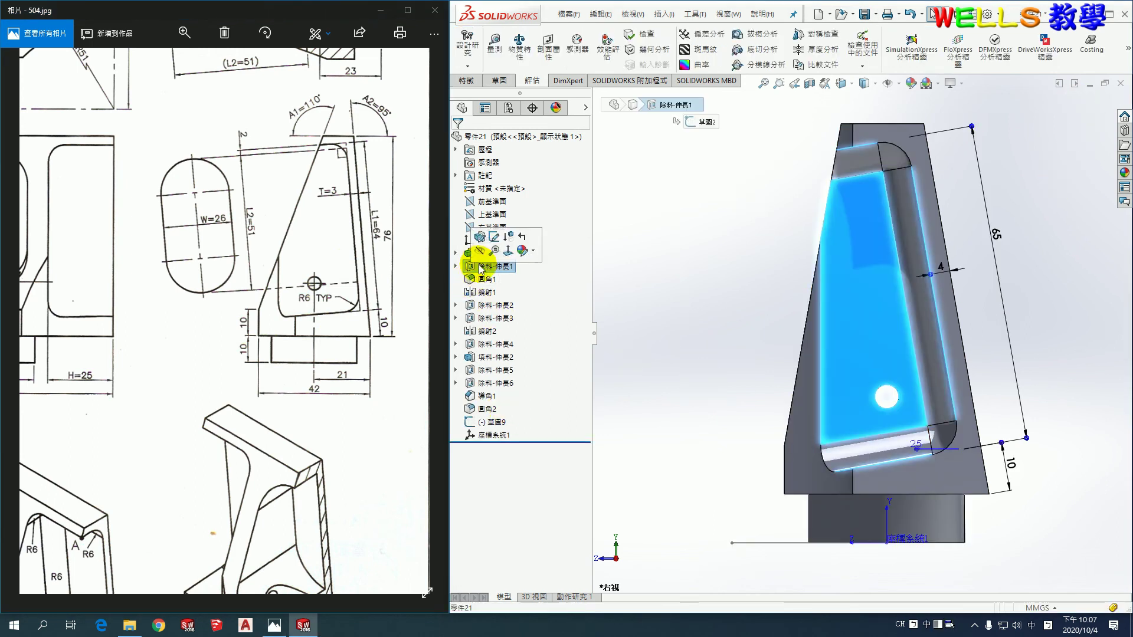
{"action": "left_click", "coordinate": [481, 237]}
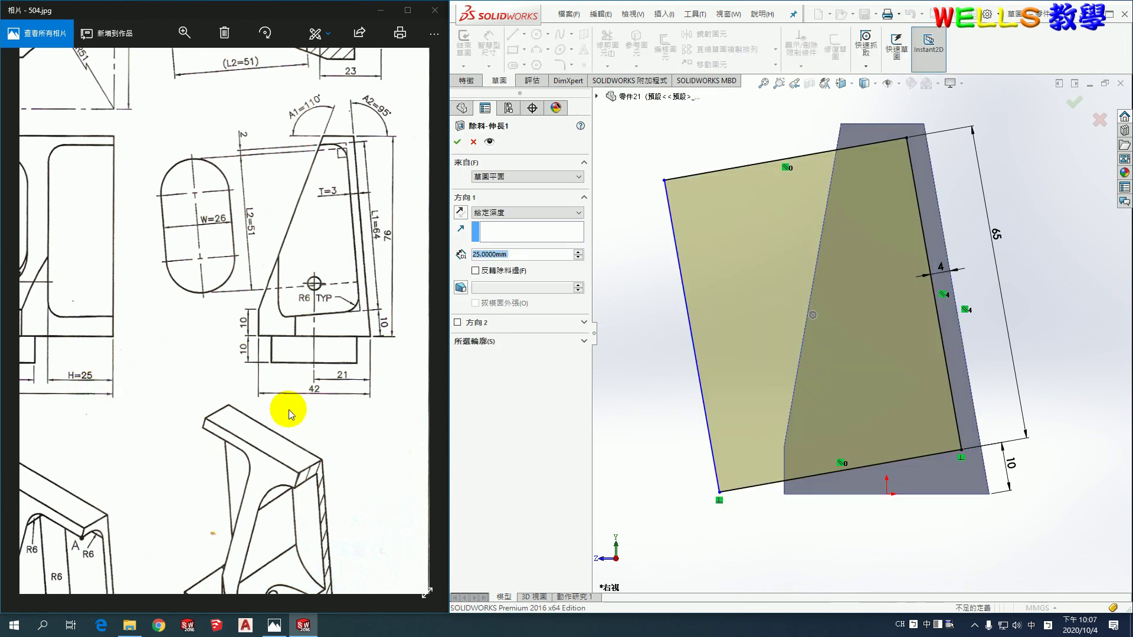
{"action": "type", "text": "22"}
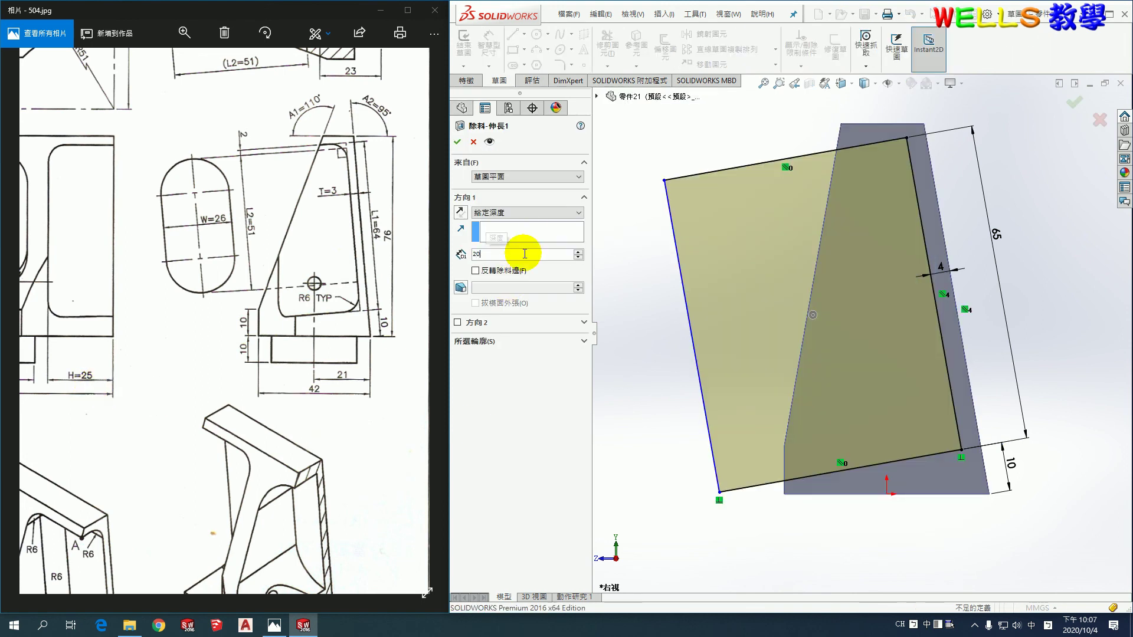
{"action": "key", "text": "Return"}
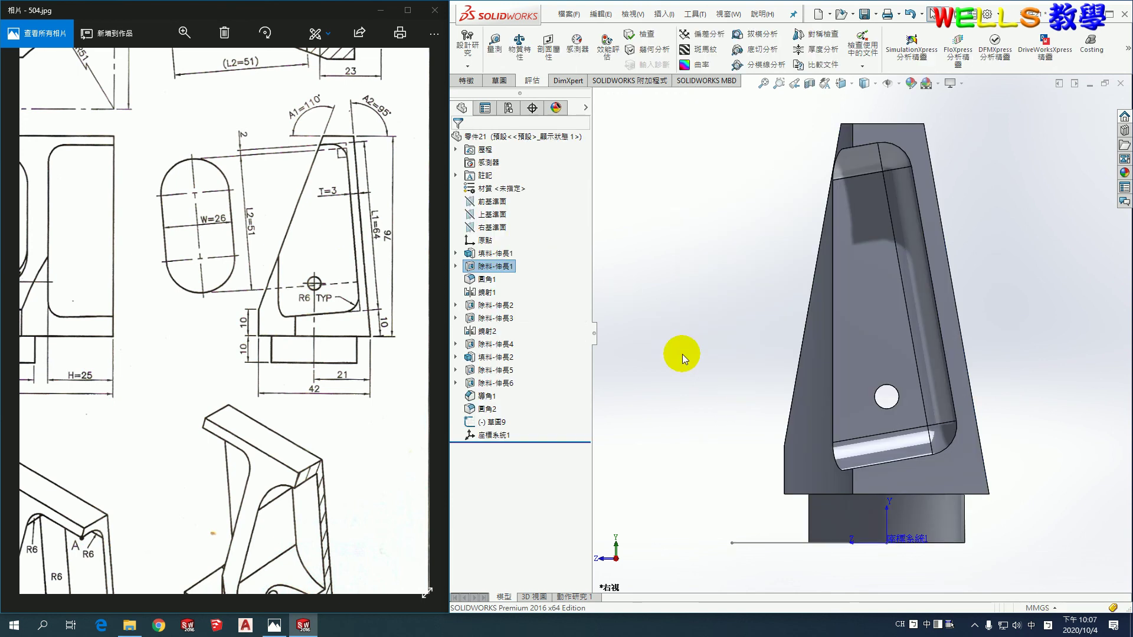
Inspect the fillet, mirror and slot cut features, then open the slot cut's sketch face-on.
{"action": "mouse_move", "coordinate": [724, 375]}
{"action": "middle_mouse_down"}
{"action": "mouse_move", "coordinate": [809, 397]}
{"action": "mouse_move", "coordinate": [824, 463]}
{"action": "mouse_move", "coordinate": [855, 371]}
{"action": "middle_mouse_up"}
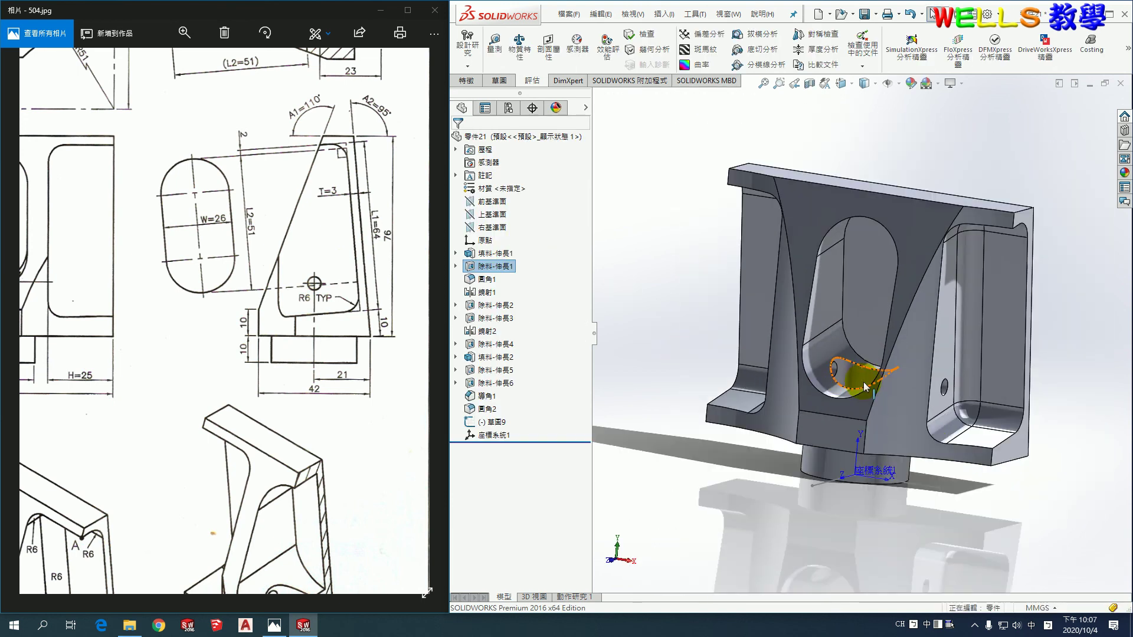
{"action": "mouse_move", "coordinate": [932, 453]}
{"action": "middle_mouse_down"}
{"action": "mouse_move", "coordinate": [923, 450]}
{"action": "mouse_move", "coordinate": [915, 493]}
{"action": "mouse_move", "coordinate": [929, 494]}
{"action": "middle_mouse_up"}
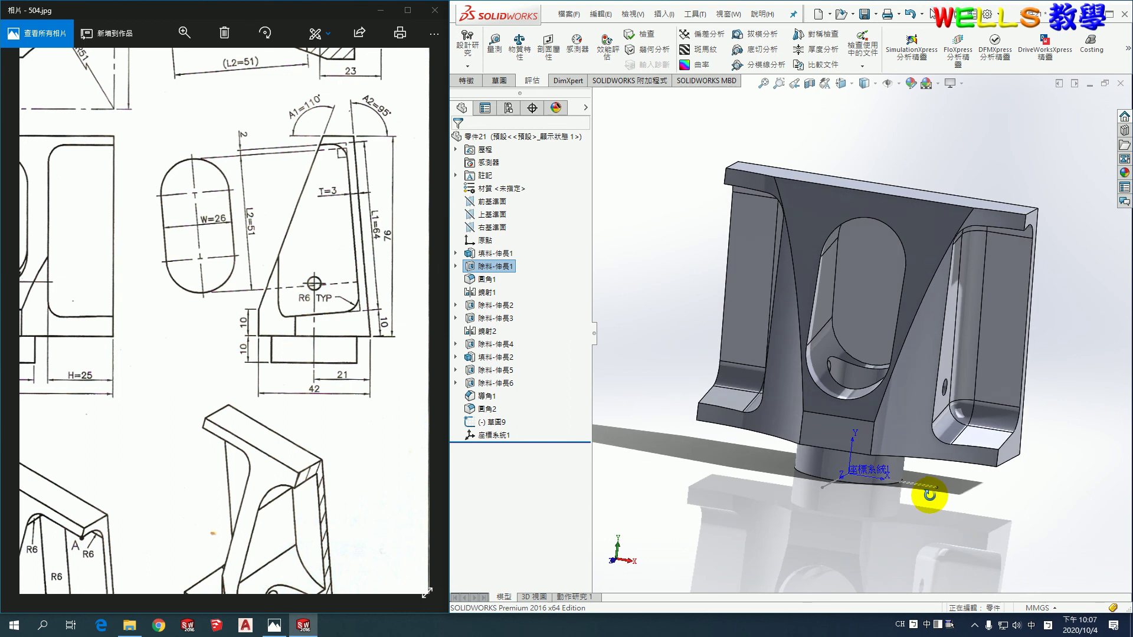
{"action": "left_click", "coordinate": [488, 280]}
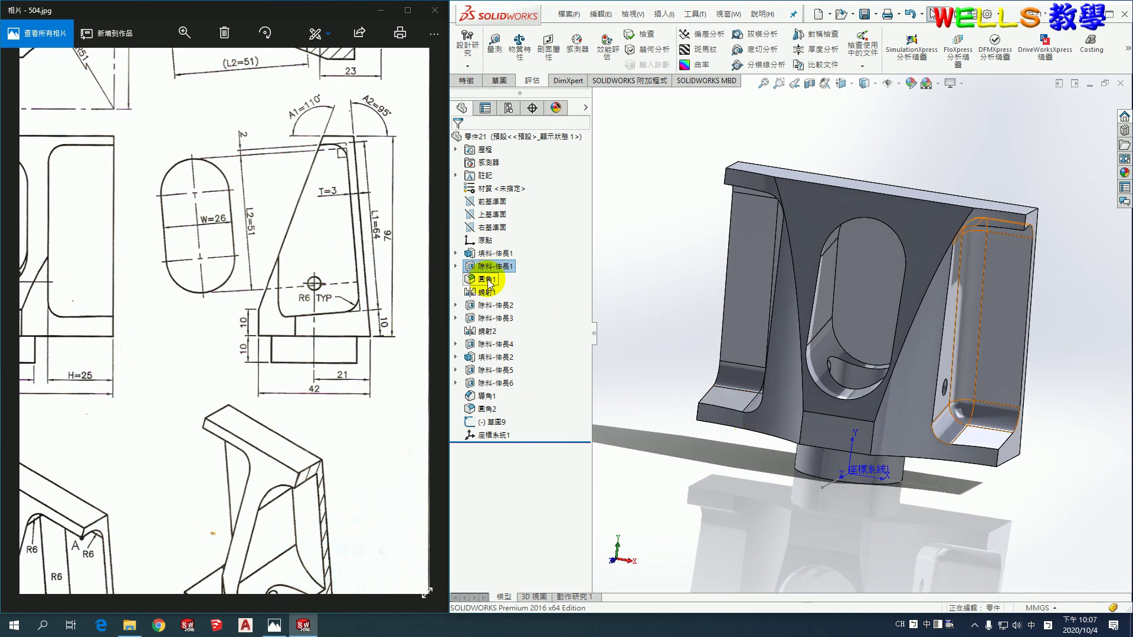
{"action": "left_click", "coordinate": [488, 293]}
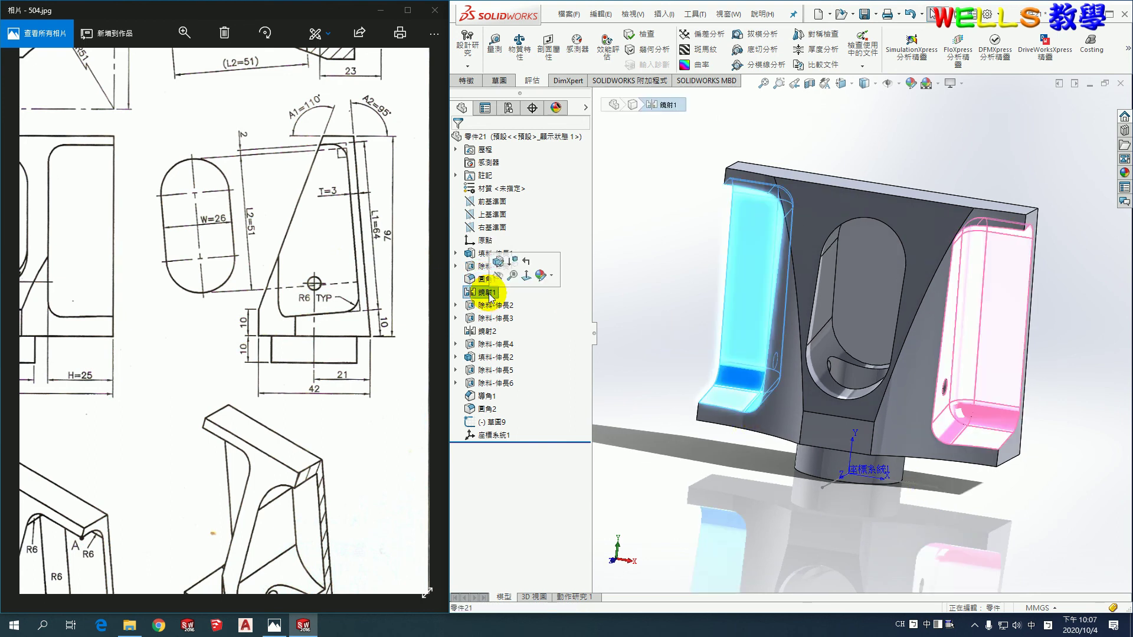
{"action": "left_click", "coordinate": [492, 305]}
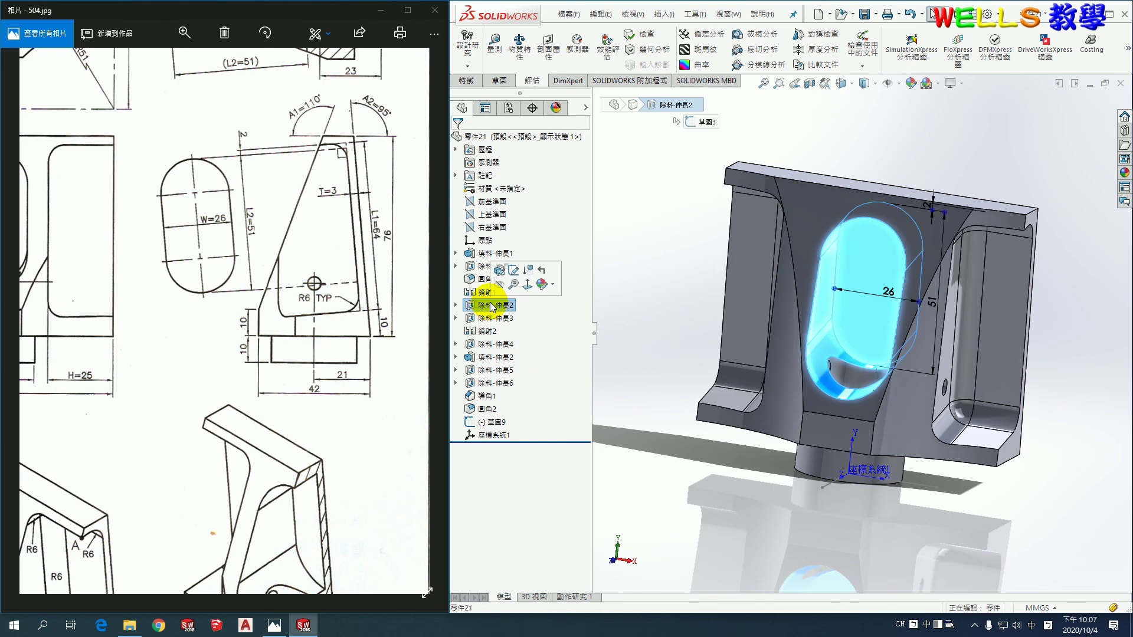
{"action": "left_click", "coordinate": [528, 285]}
{"action": "right_click", "coordinate": [508, 306]}
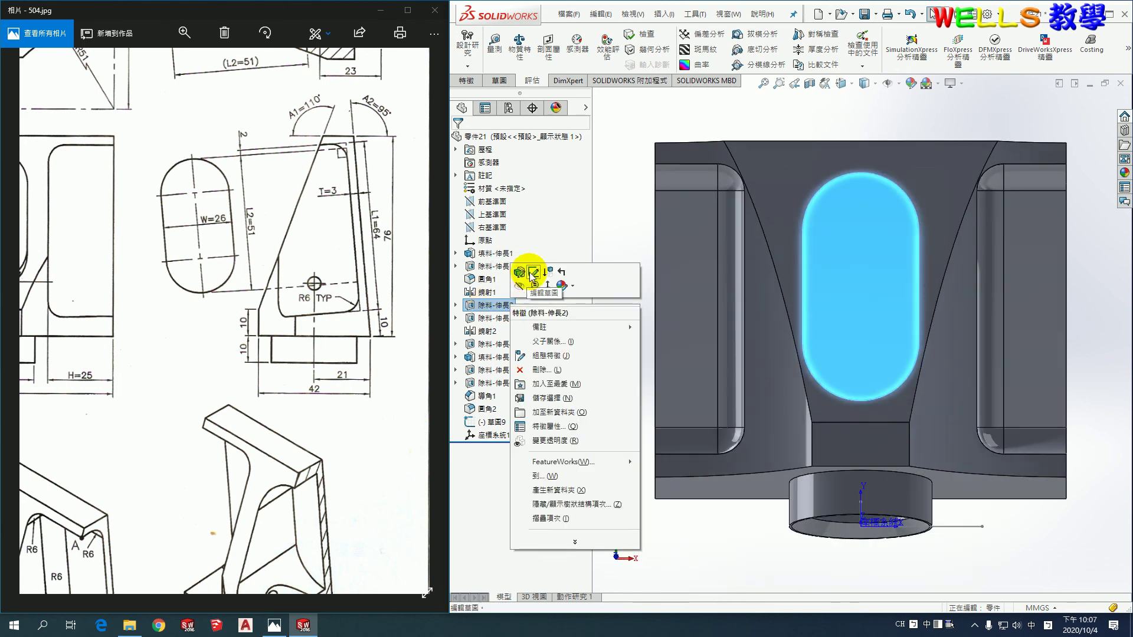
{"action": "left_click", "coordinate": [533, 273]}
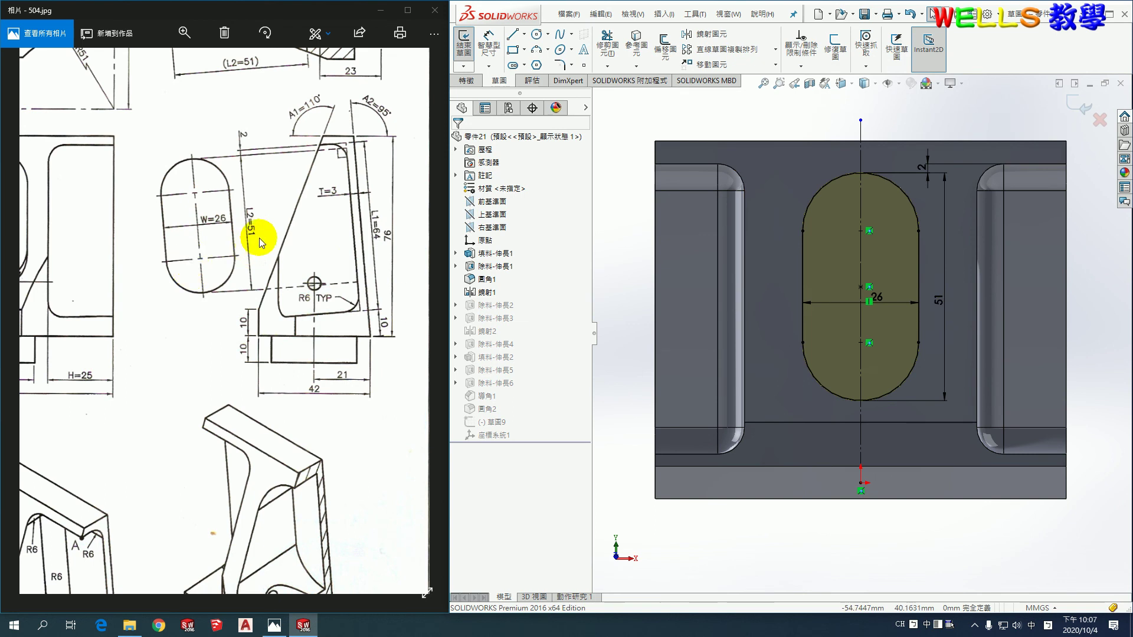
Change the slot sketch's 51 length to 50 and 26 width to 30, then rebuild.
{"action": "double_click", "coordinate": [938, 302]}
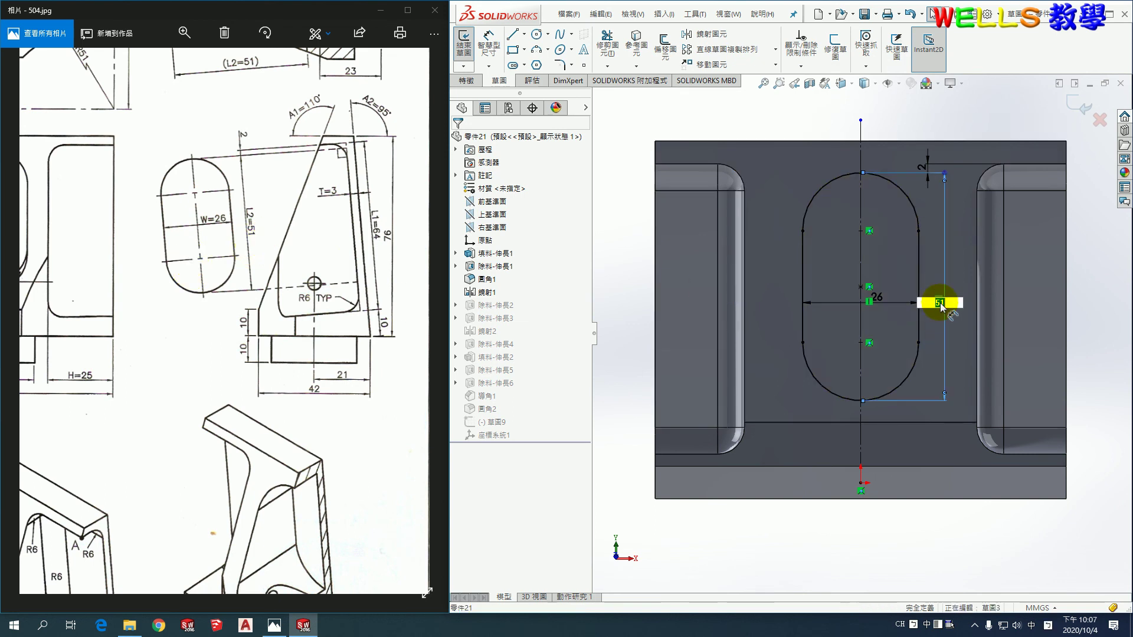
{"action": "key", "text": "Return"}
{"action": "key", "text": "Escape"}
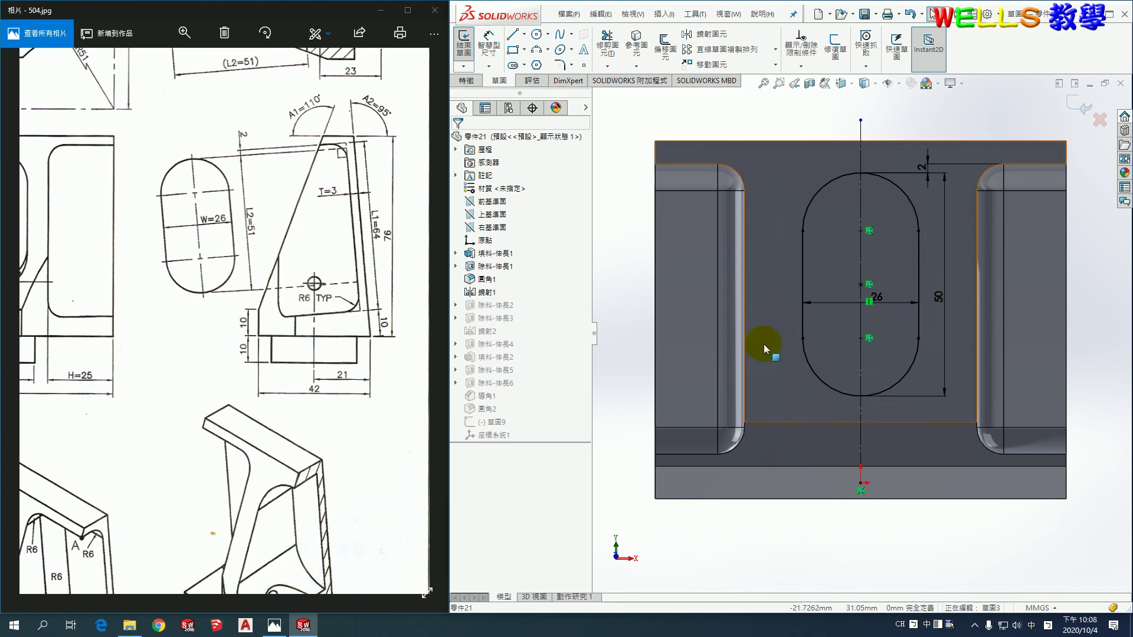
{"action": "double_click", "coordinate": [883, 306]}
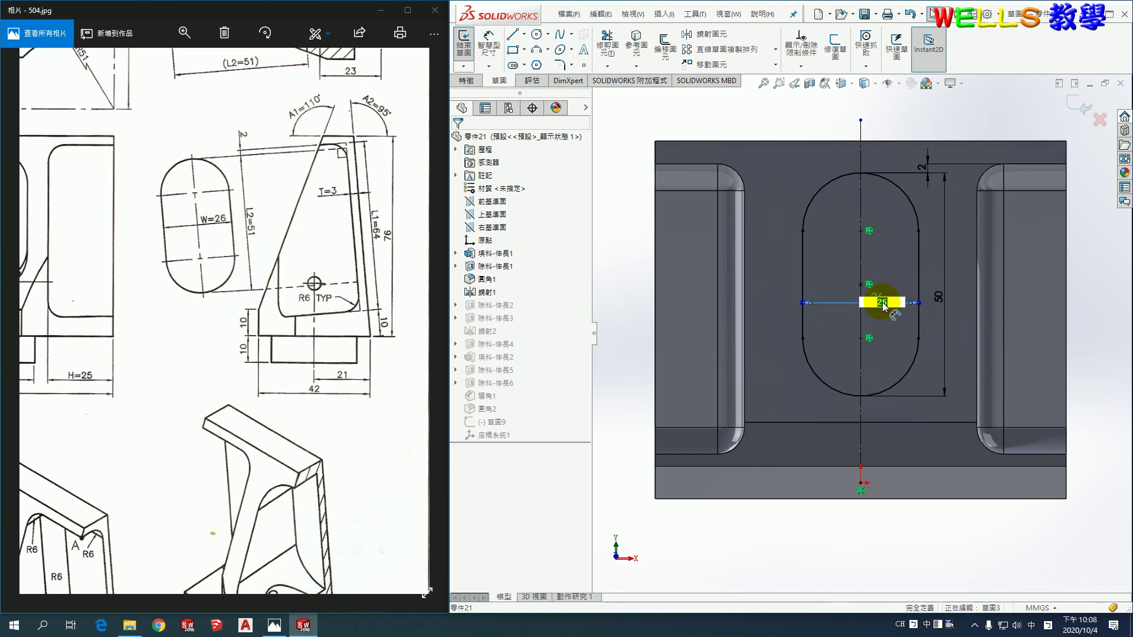
{"action": "type", "text": "30"}
{"action": "key", "text": "Return"}
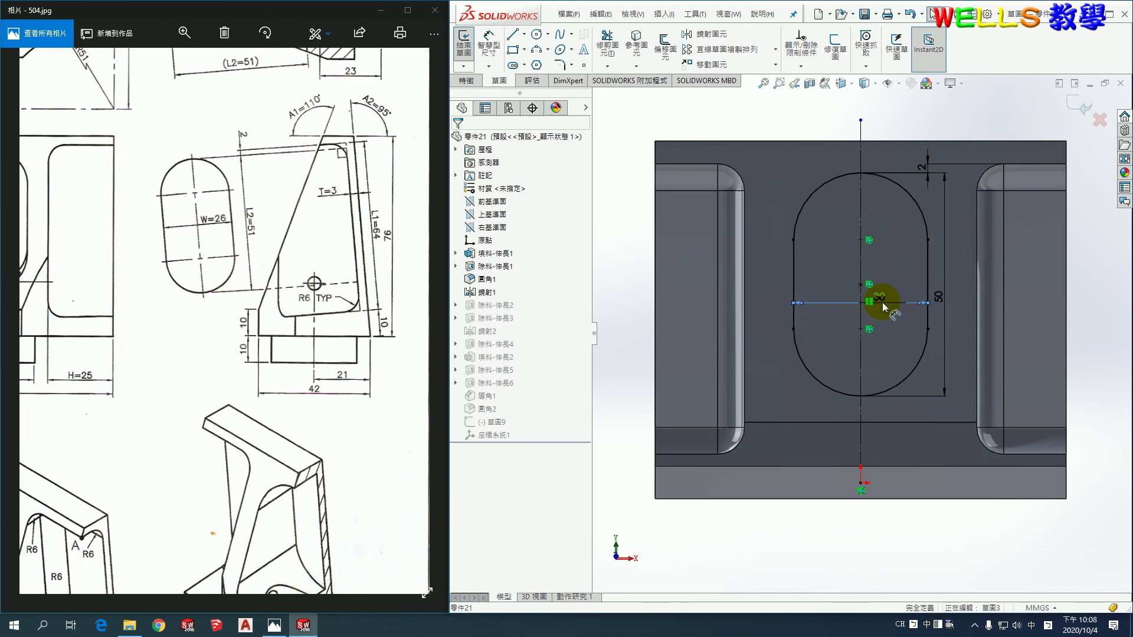
{"action": "left_click", "coordinate": [1078, 108]}
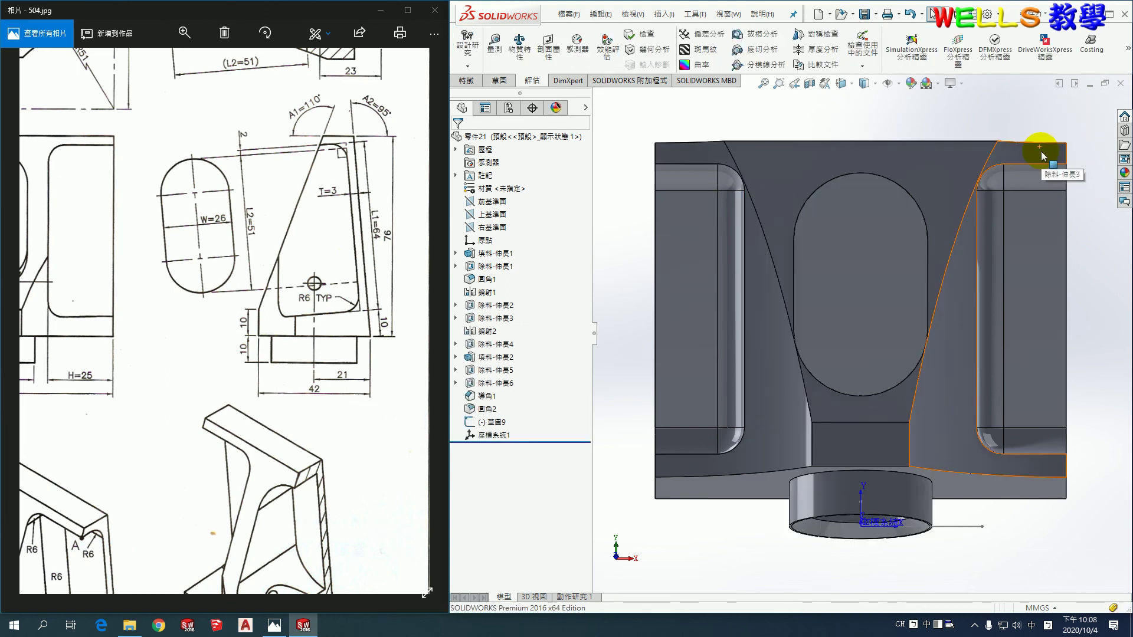
View the curved side cut face-on and change its sketch's R51 arc radius to R50.
{"action": "left_click", "coordinate": [498, 305]}
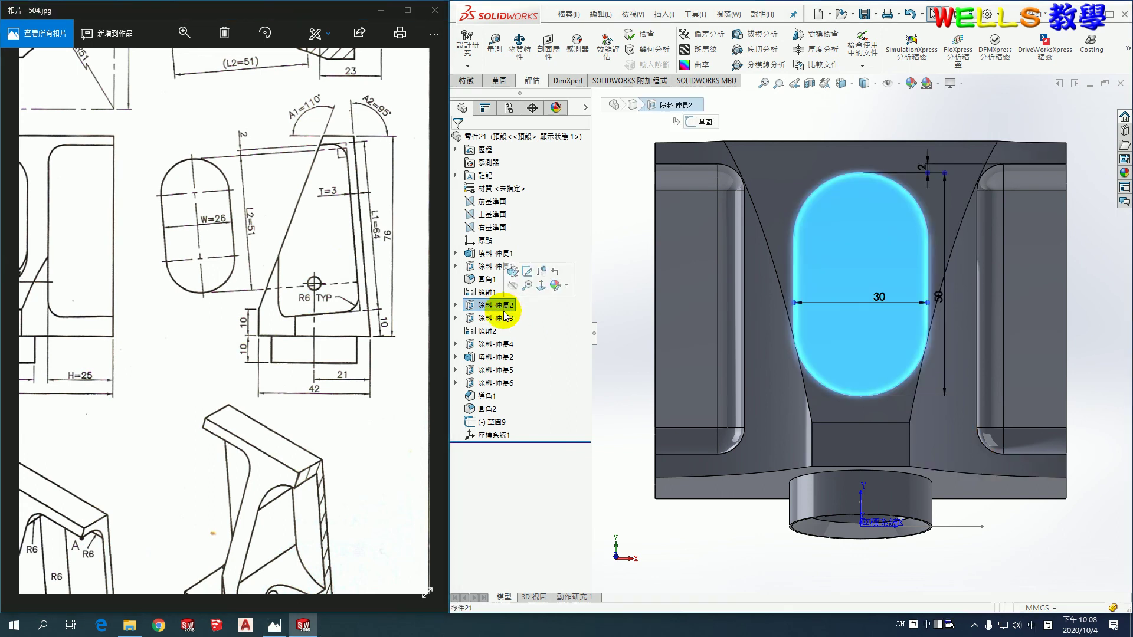
{"action": "left_click", "coordinate": [503, 318]}
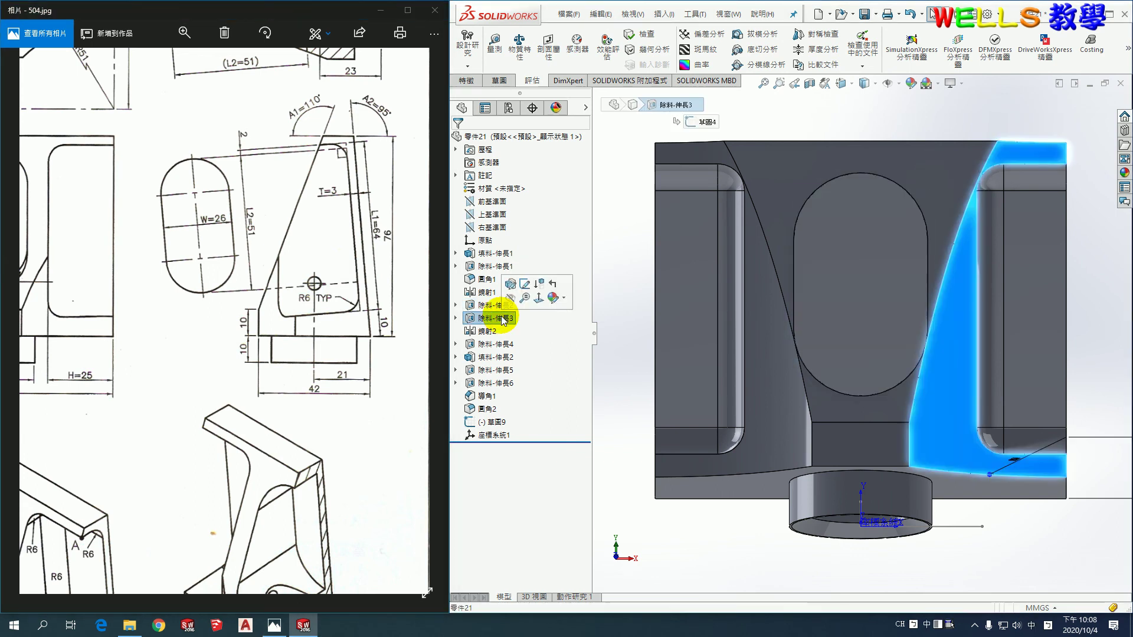
{"action": "right_click", "coordinate": [506, 321]}
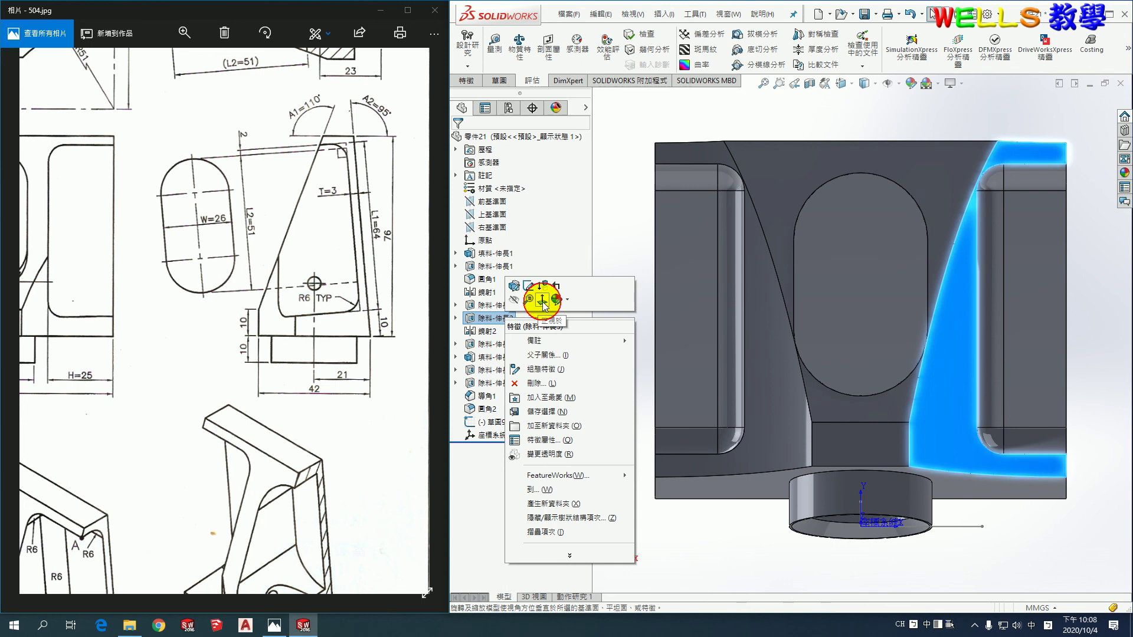
{"action": "left_click", "coordinate": [540, 285]}
{"action": "right_click", "coordinate": [508, 324]}
{"action": "left_click", "coordinate": [531, 287]}
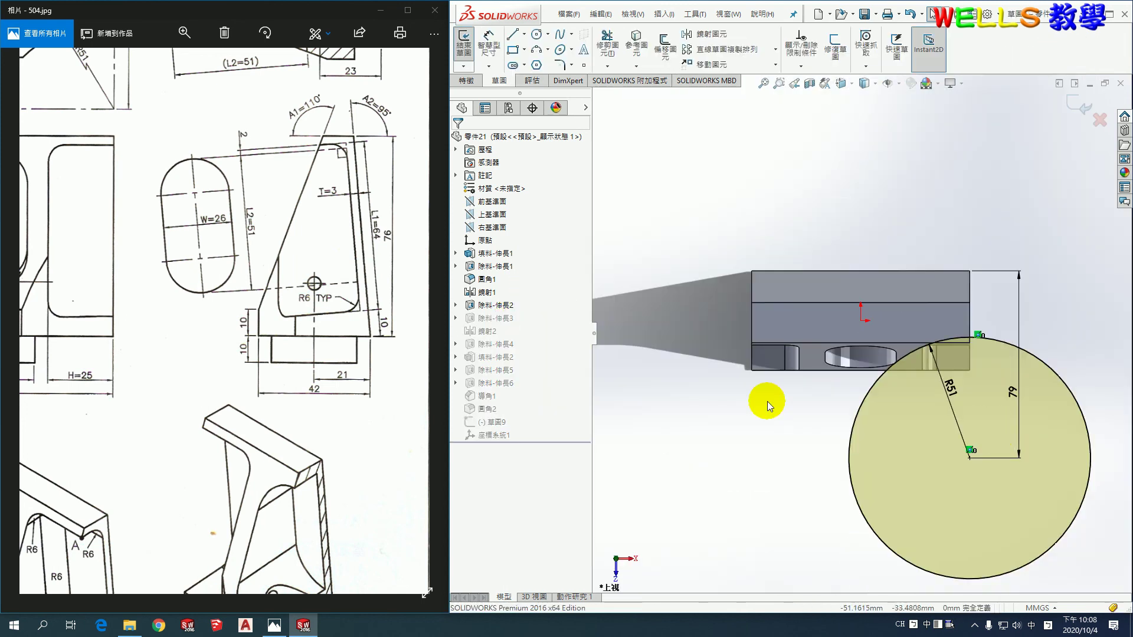
{"action": "scroll", "coordinate": [228, 253], "scroll_direction": "up", "scroll_amount": 3}
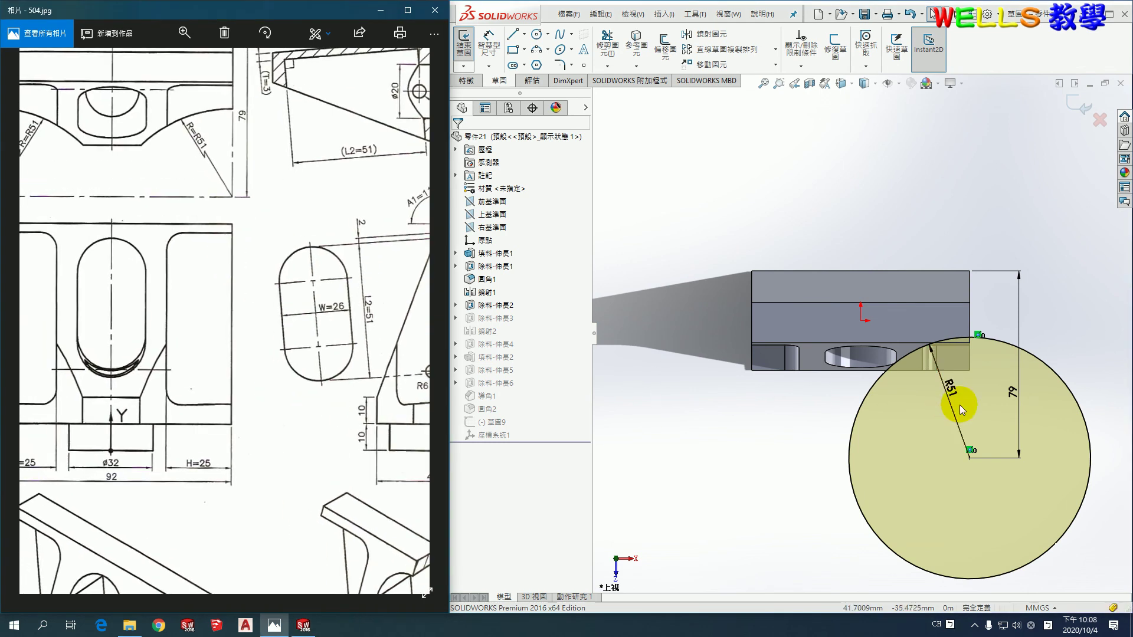
{"action": "double_click", "coordinate": [944, 385]}
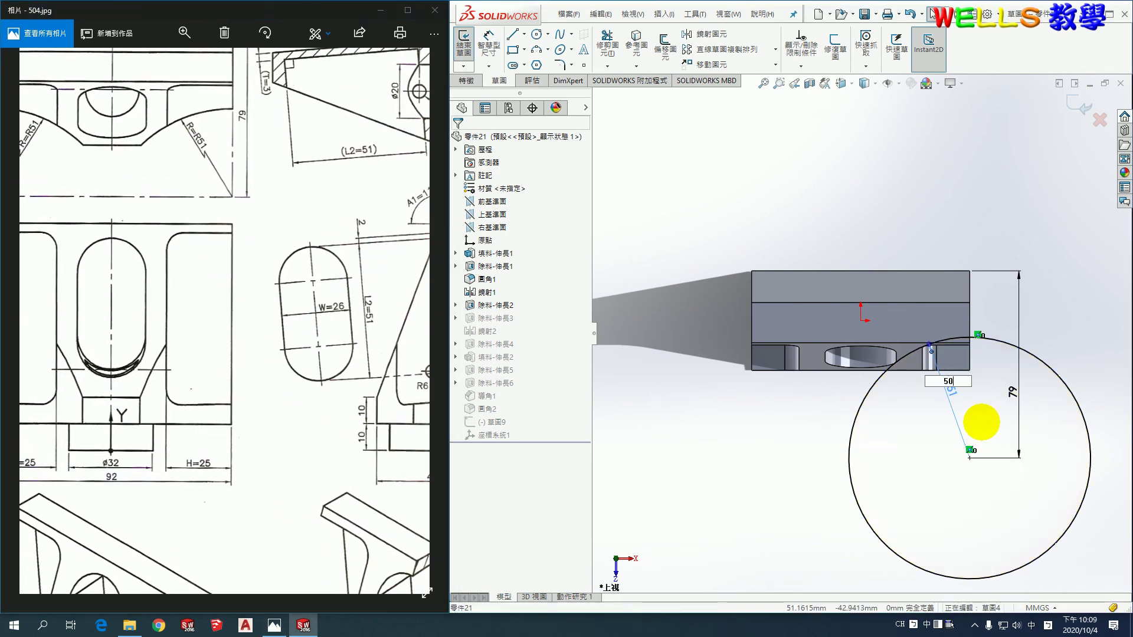
{"action": "key", "text": "Return"}
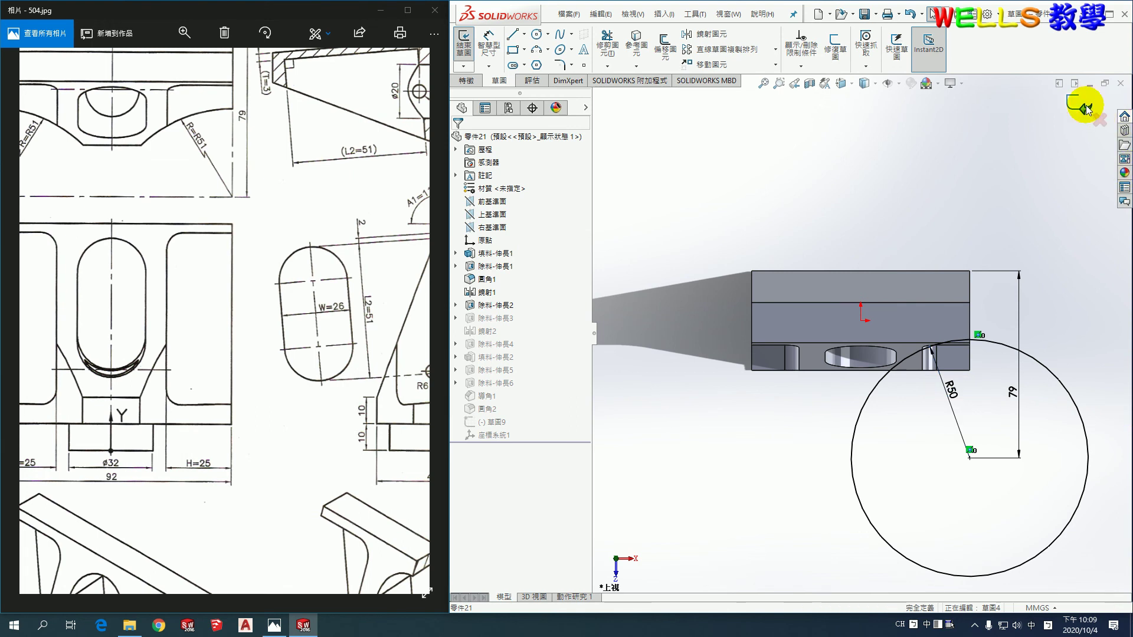
{"action": "left_click", "coordinate": [1085, 108]}
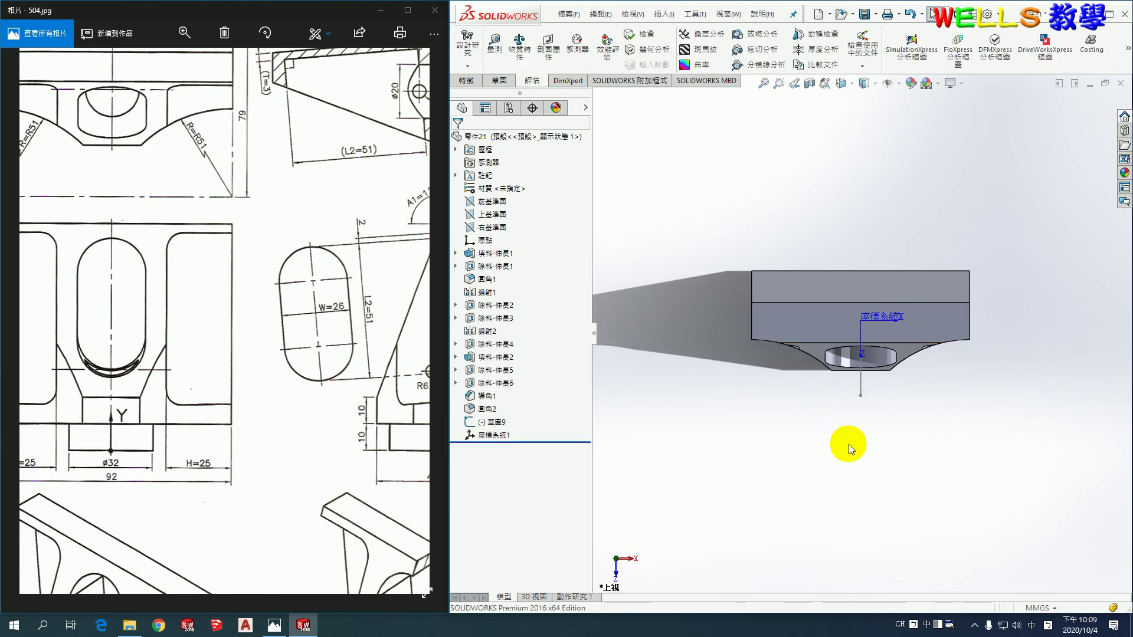
Inspect Cut-Extrude4 from the underside, then show the bracket in isometric view.
{"action": "middle_click_drag", "start_coordinate": [849, 444], "coordinate": [784, 412]}
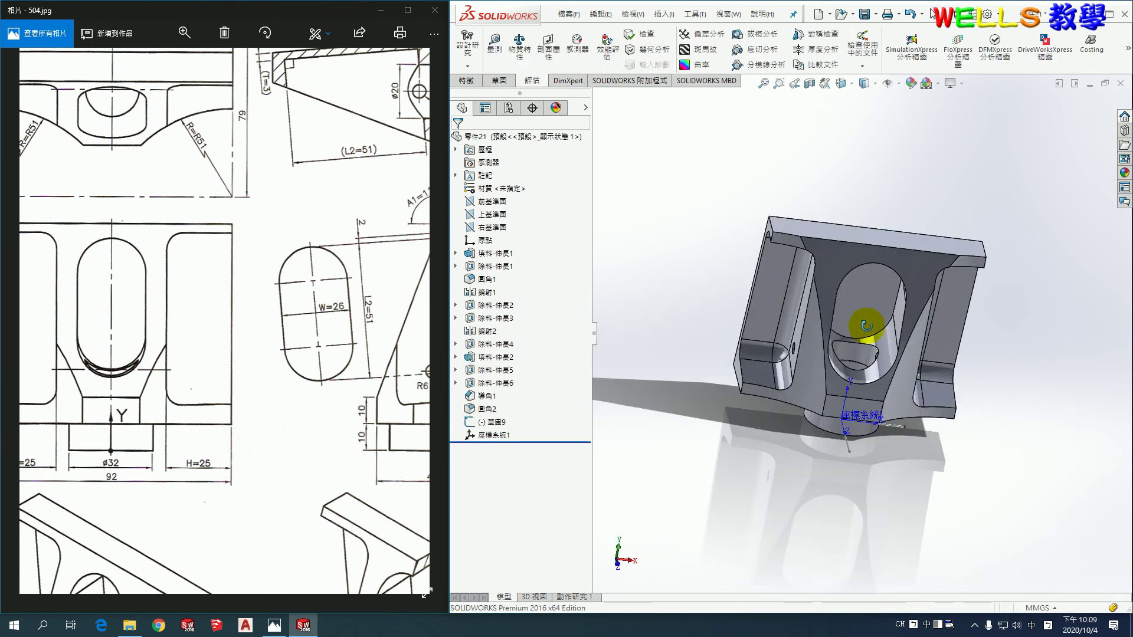
{"action": "left_click", "coordinate": [504, 345]}
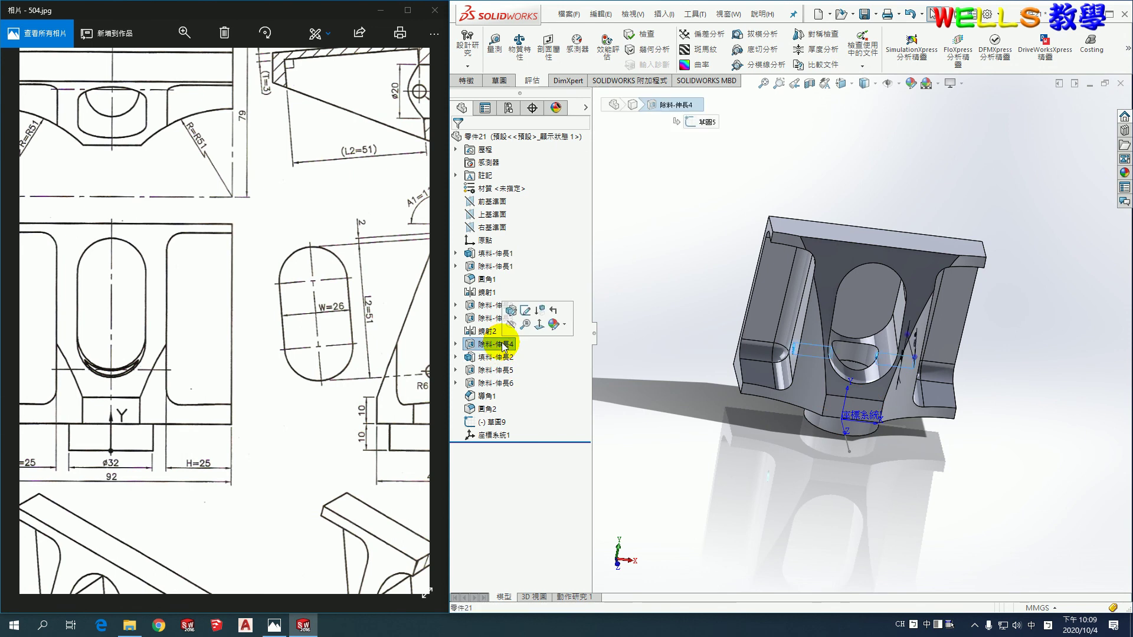
{"action": "middle_click_drag", "start_coordinate": [916, 420], "coordinate": [892, 314]}
{"action": "mouse_move", "coordinate": [361, 401]}
{"action": "left_mouse_down"}
{"action": "mouse_move", "coordinate": [258, 429]}
{"action": "mouse_move", "coordinate": [253, 467]}
{"action": "left_mouse_up"}
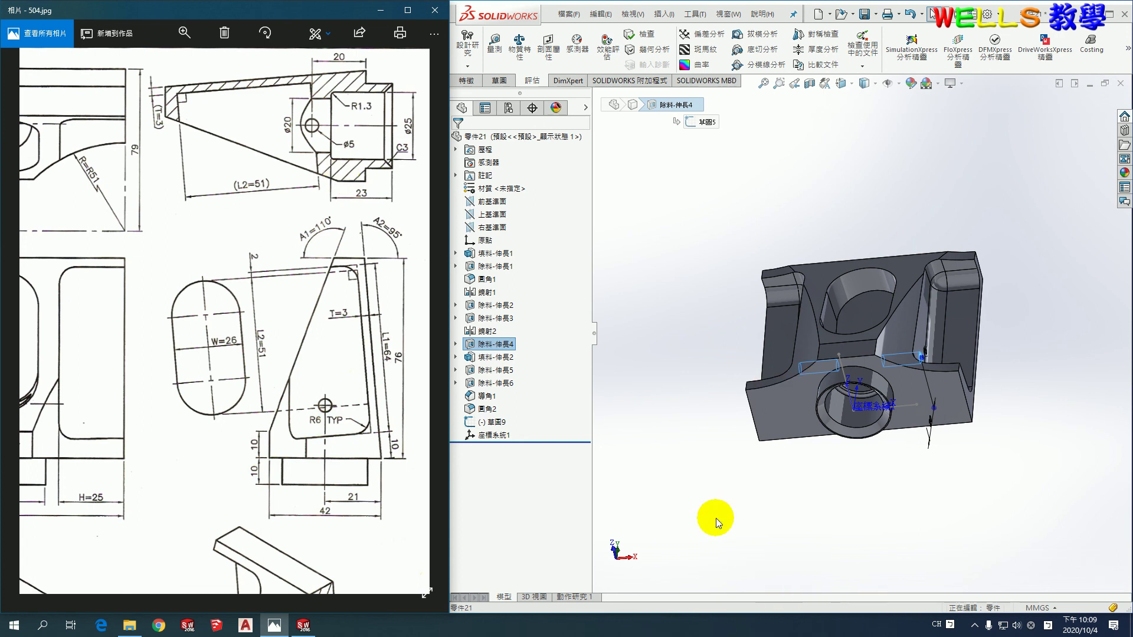
{"action": "left_click", "coordinate": [727, 407]}
{"action": "key", "text": "ctrl+7"}
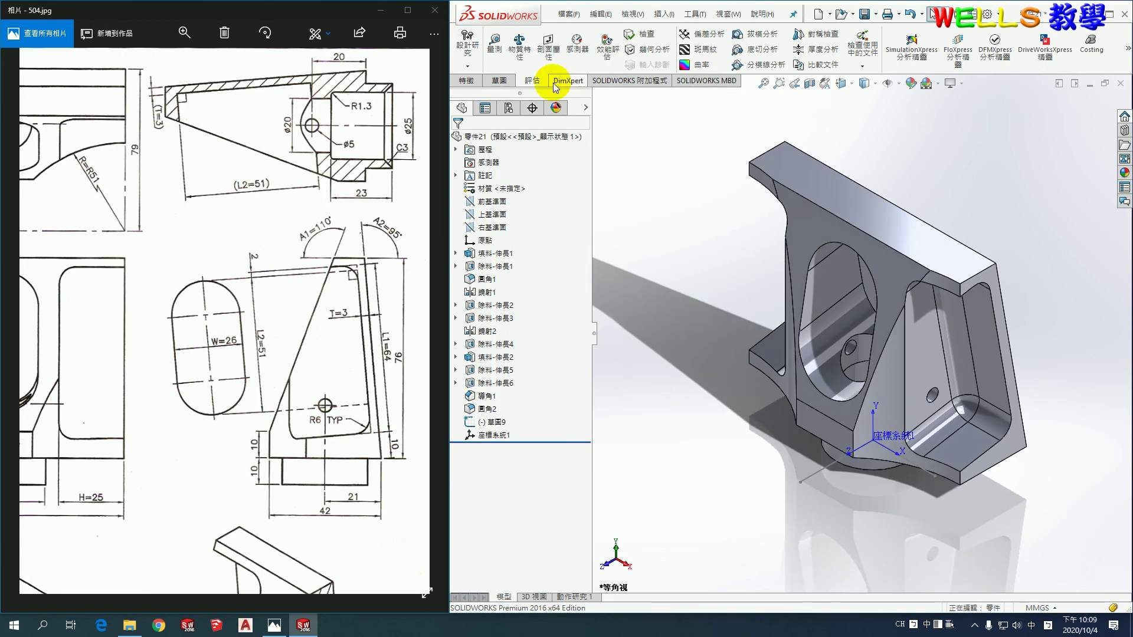
{"action": "left_click", "coordinate": [520, 47]}
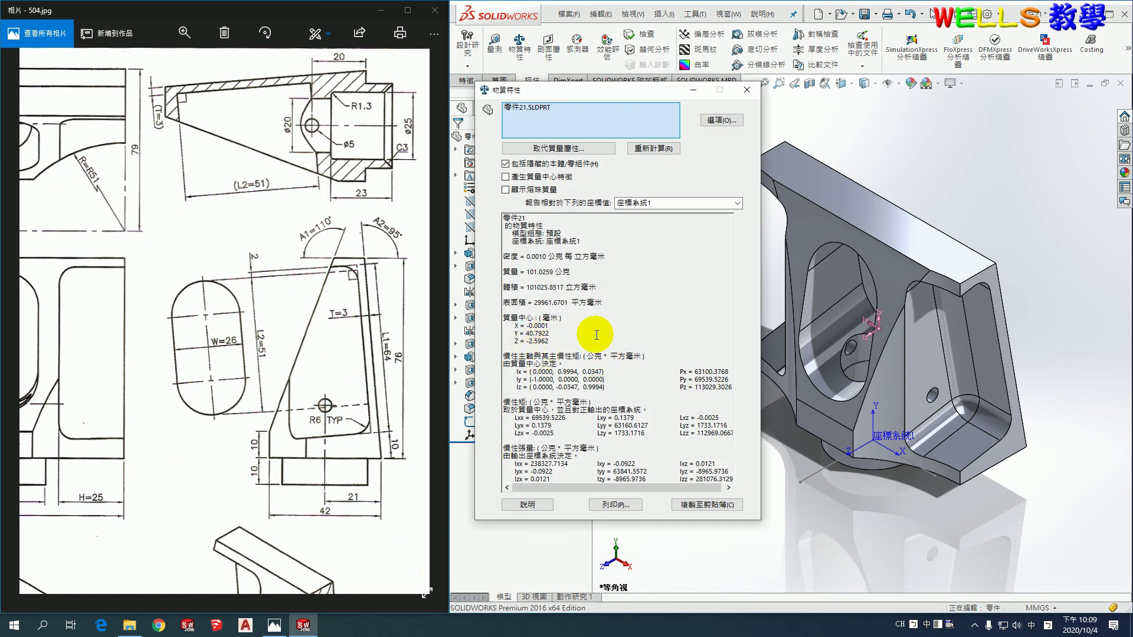
{"action": "scroll", "coordinate": [303, 384], "scroll_direction": "up", "scroll_amount": 2}
{"action": "scroll", "coordinate": [270, 222], "scroll_direction": "down", "scroll_amount": 1}
{"action": "scroll", "coordinate": [268, 245], "scroll_direction": "down", "scroll_amount": 3}
{"action": "scroll", "coordinate": [291, 151], "scroll_direction": "up", "scroll_amount": 1}
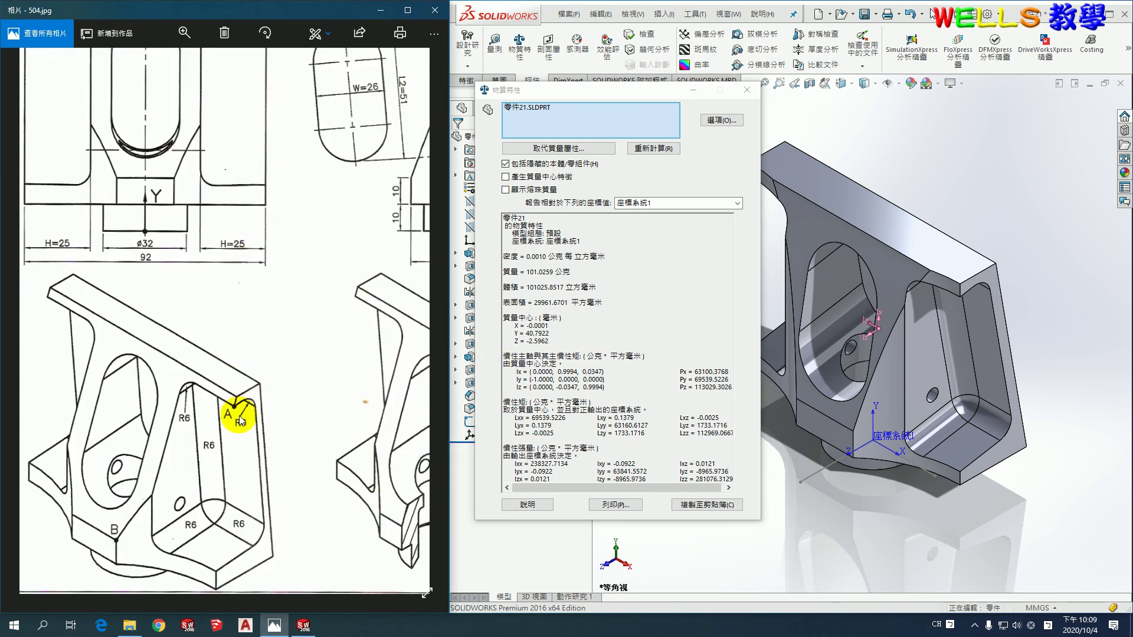
{"action": "left_click", "coordinate": [747, 89]}
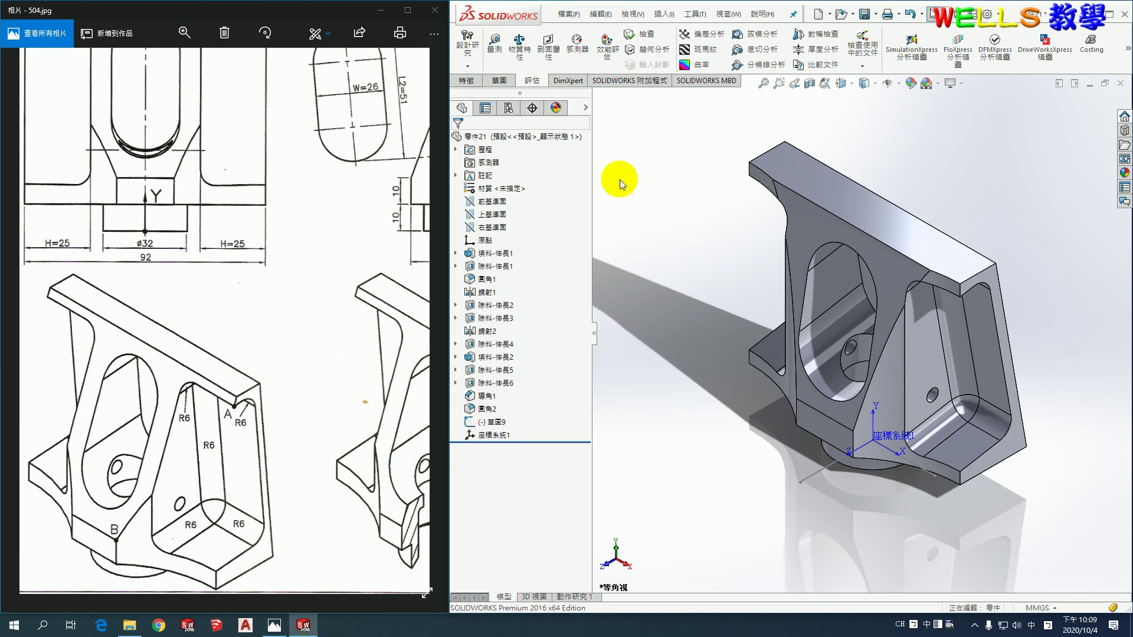
{"action": "left_click", "coordinate": [495, 42]}
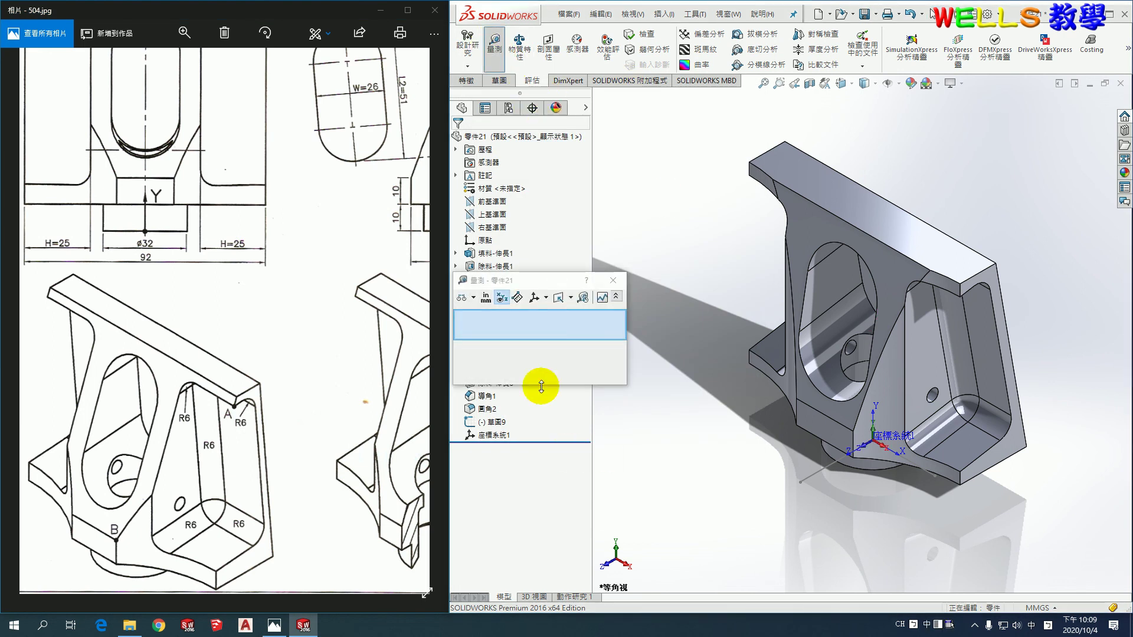
{"action": "left_click", "coordinate": [960, 296]}
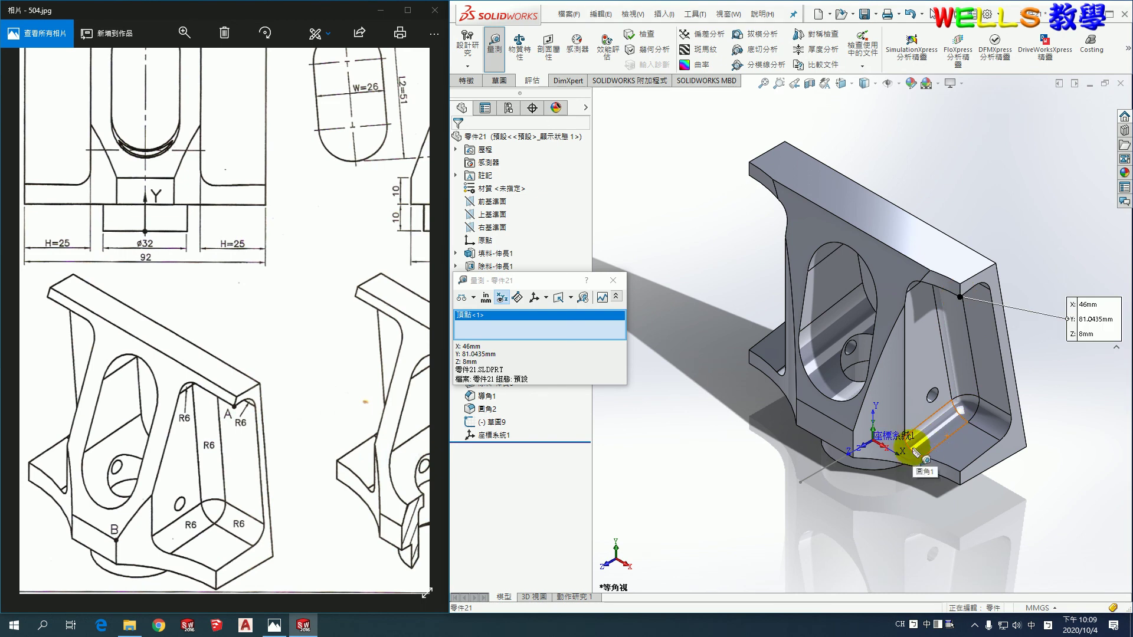
{"action": "left_click", "coordinate": [854, 433]}
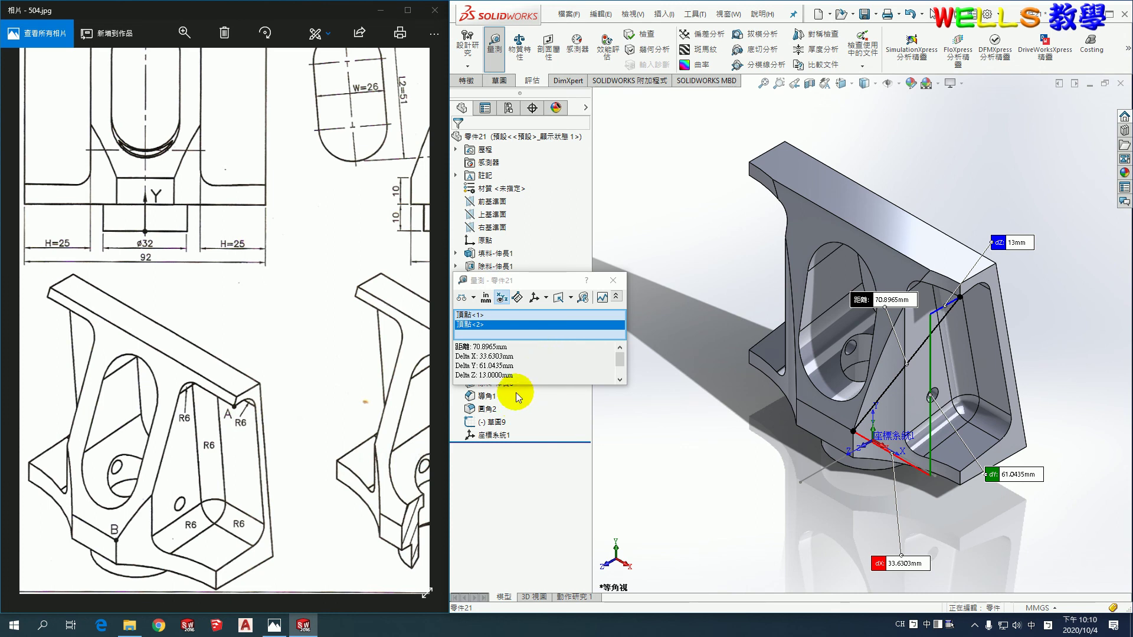
{"action": "left_click", "coordinate": [613, 281]}
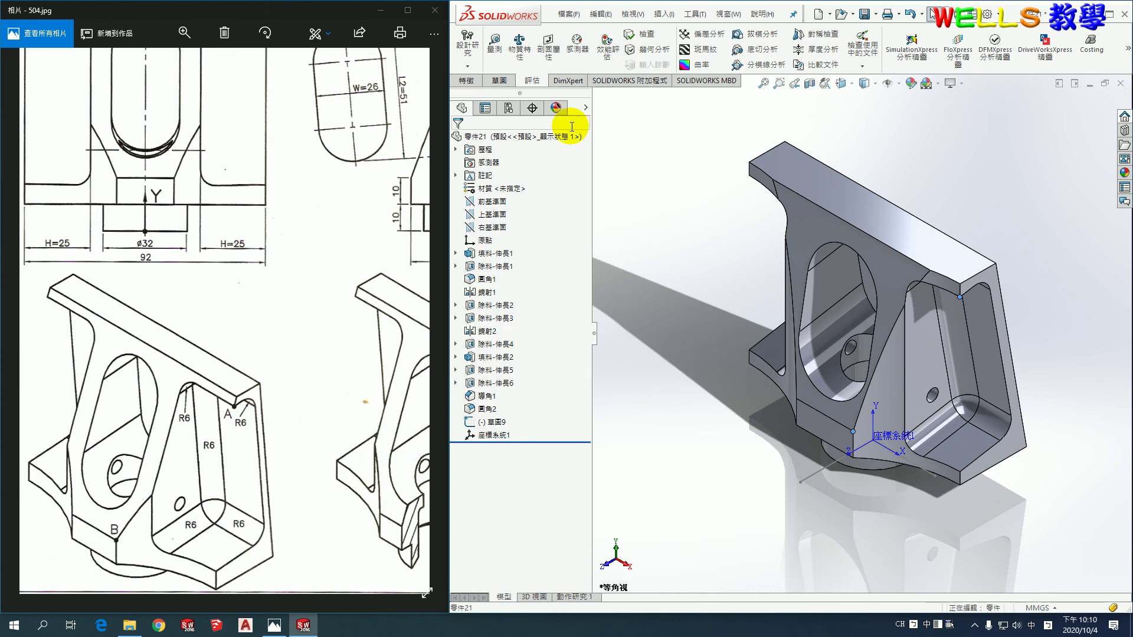
{"action": "left_click", "coordinate": [520, 44]}
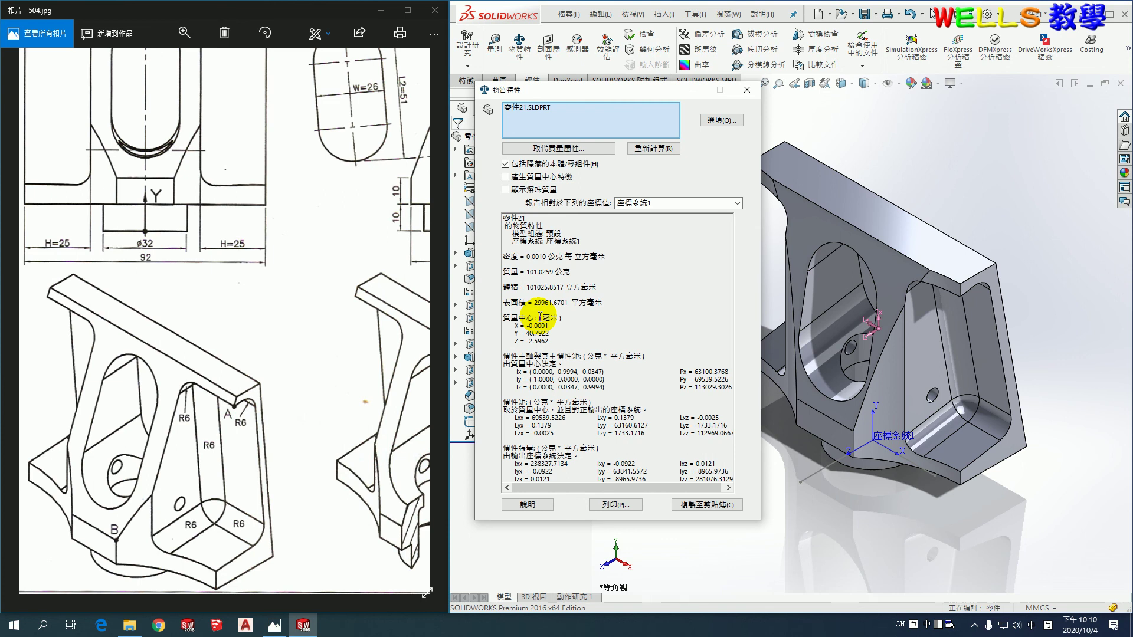
{"action": "left_click", "coordinate": [747, 89]}
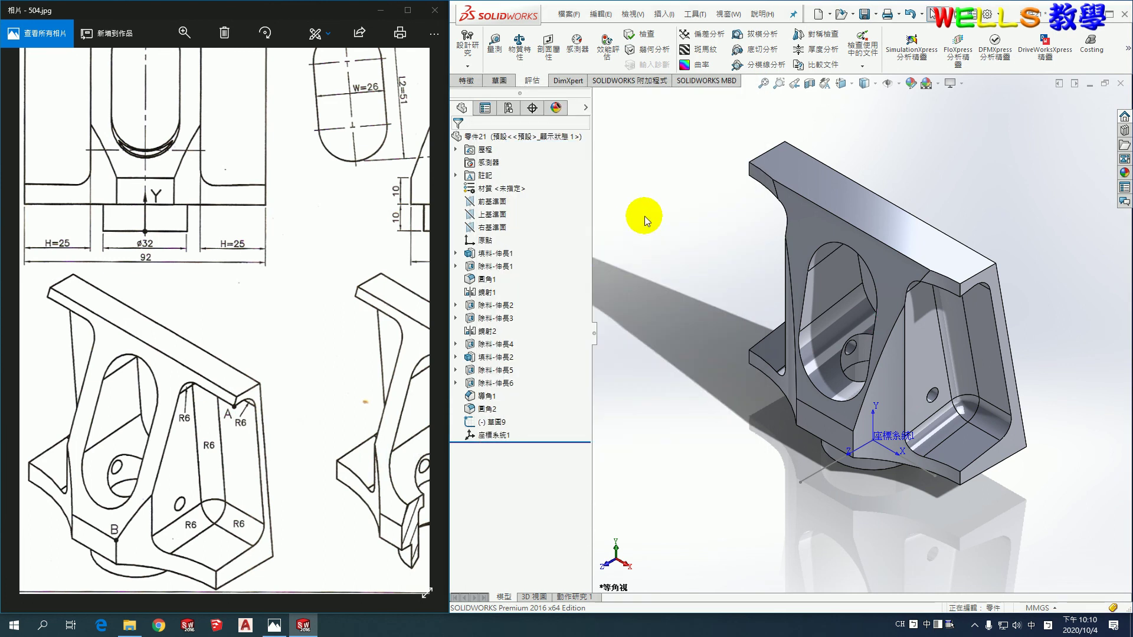
{"action": "left_click", "coordinate": [324, 222]}
{"action": "scroll", "coordinate": [323, 235], "scroll_direction": "down", "scroll_amount": 3}
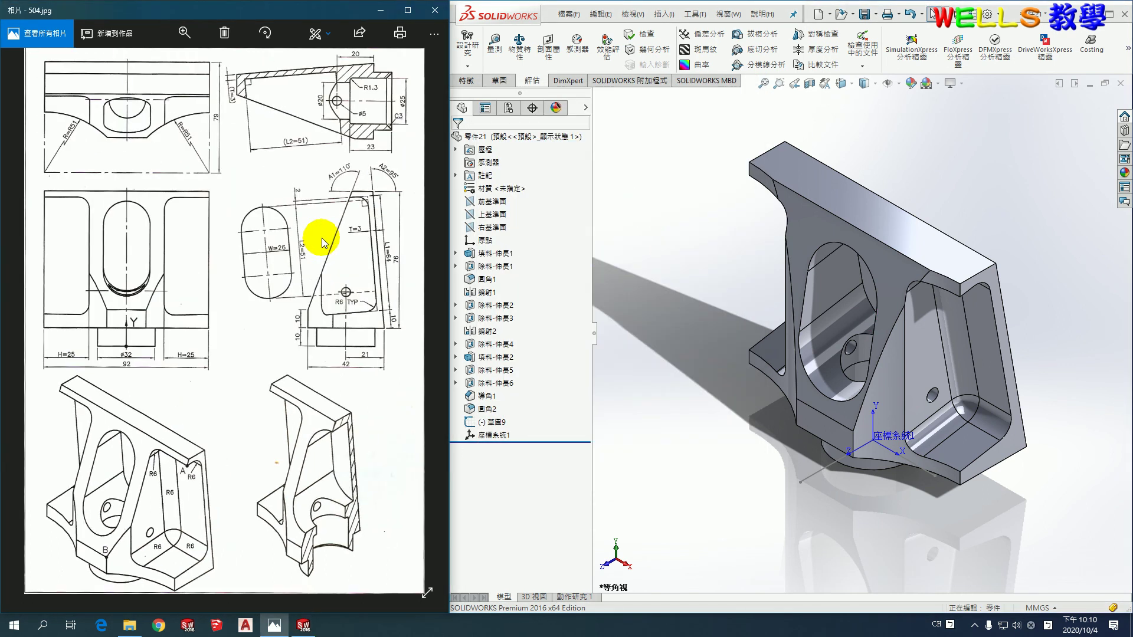